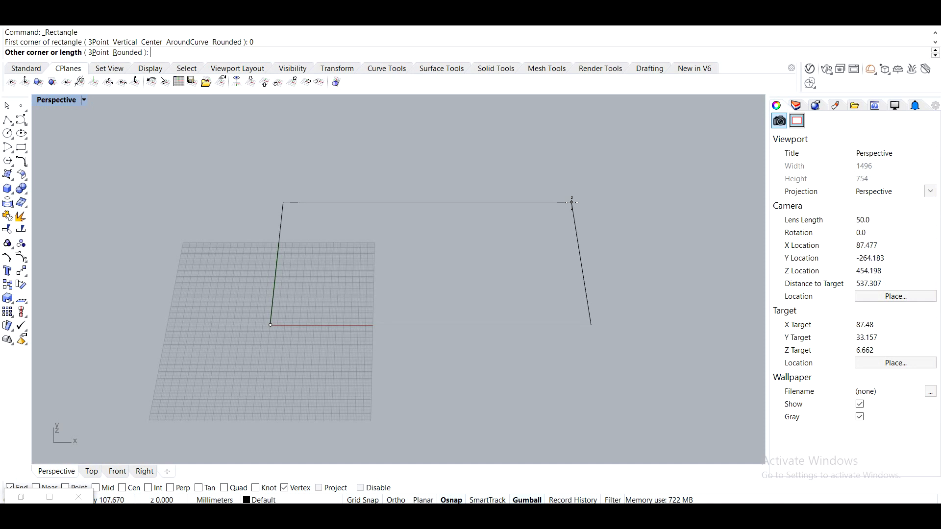
Finish the rectangle at 210 mm by 120 mm.
{"action": "type", "text": "210"}
{"action": "key", "text": "Return"}
{"action": "type", "text": "120"}
{"action": "key", "text": "Return"}
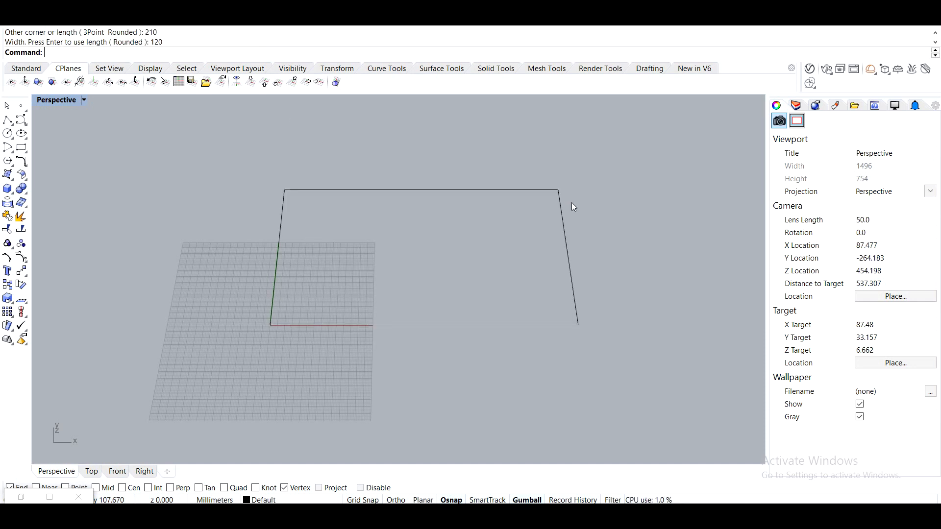
Scale the rectangle by a factor of 0.3 from its lower-left corner.
{"action": "right_click_drag", "start_coordinate": [571, 203], "coordinate": [543, 254], "text": "shift"}
{"action": "left_click", "coordinate": [439, 236]}
{"action": "left_click", "coordinate": [438, 303]}
{"action": "key", "text": "Escape"}
{"action": "key", "text": "Escape"}
{"action": "left_click_drag", "start_coordinate": [408, 200], "coordinate": [408, 200]}
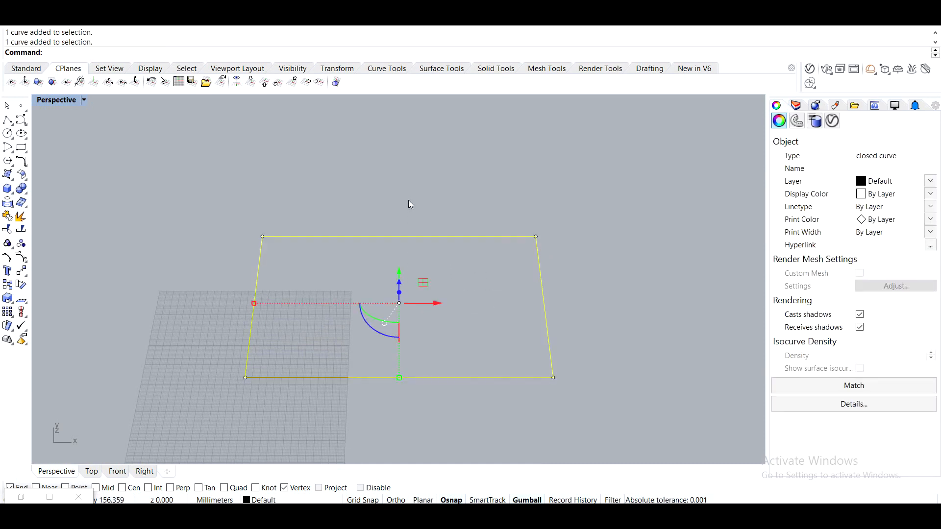
{"action": "key", "text": "Return"}
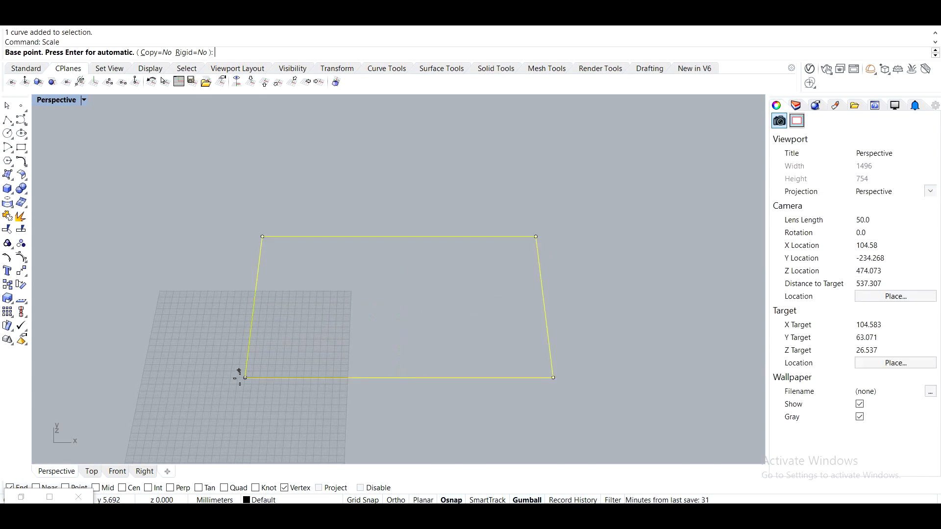
{"action": "left_click", "coordinate": [245, 377]}
{"action": "type", "text": "0.3"}
{"action": "key", "text": "Return"}
{"action": "key", "text": "Escape"}
Copy the scaled rectangle corner to corner repeatedly to tile a three-by-three grid of rectangles.
{"action": "scroll", "coordinate": [299, 331], "scroll_direction": "up", "scroll_amount": 5}
{"action": "right_click_drag", "start_coordinate": [299, 332], "coordinate": [298, 314]}
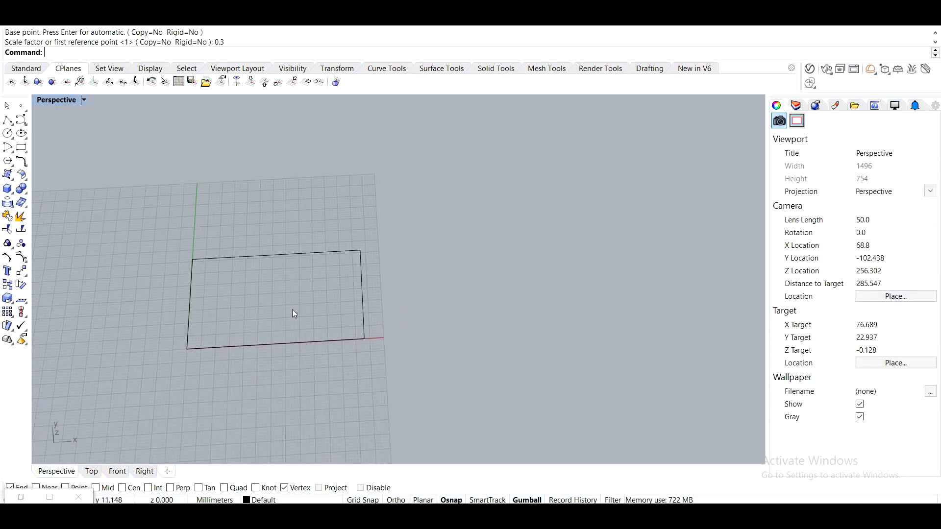
{"action": "left_click_drag", "start_coordinate": [298, 313], "coordinate": [172, 205]}
{"action": "type", "text": "Copy"}
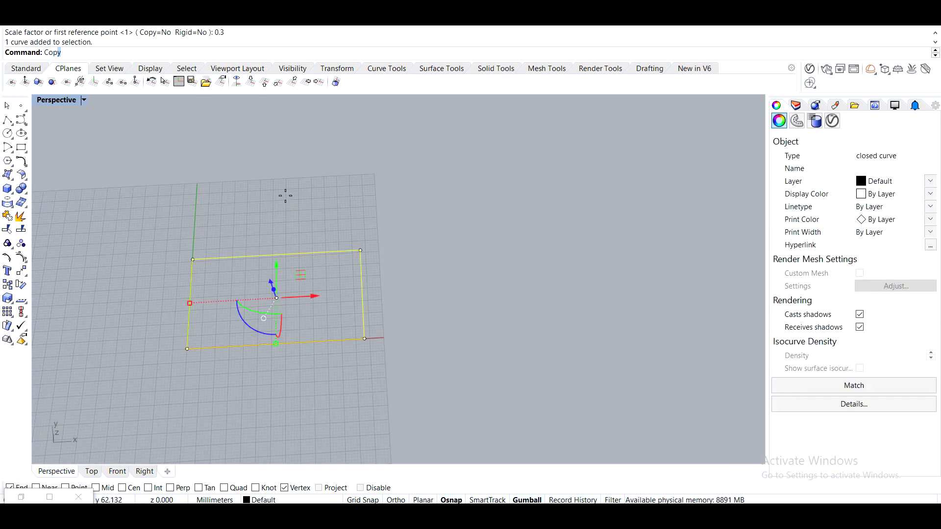
{"action": "key", "text": "Return"}
{"action": "left_click", "coordinate": [187, 349]}
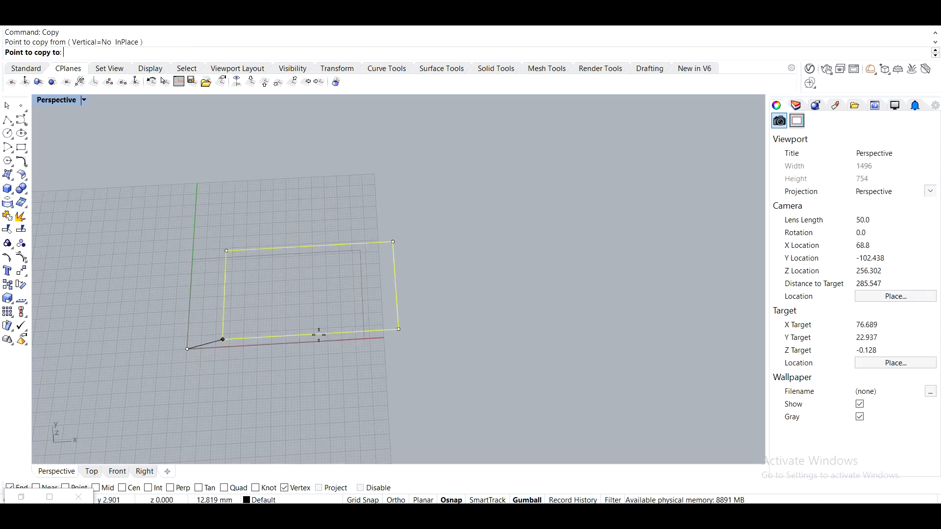
{"action": "left_click", "coordinate": [363, 338]}
{"action": "left_click", "coordinate": [539, 329]}
{"action": "left_click", "coordinate": [525, 240]}
{"action": "left_click", "coordinate": [193, 259]}
{"action": "left_click", "coordinate": [197, 179]}
{"action": "left_click", "coordinate": [357, 172]}
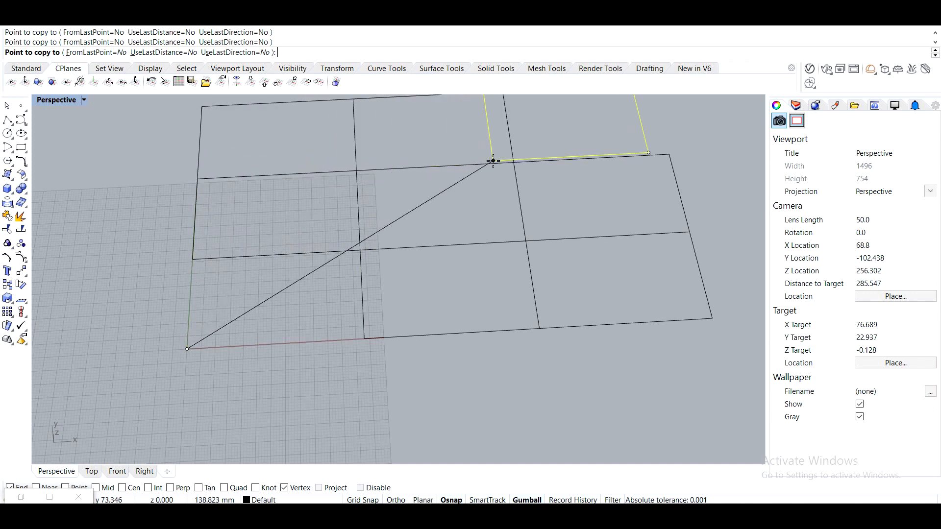
{"action": "left_click", "coordinate": [514, 162]}
{"action": "key", "text": "Return"}
Draw a vertical 3-point rectangle along an interior grid line, setting its height in the Front view.
{"action": "right_click_drag", "start_coordinate": [433, 224], "coordinate": [584, 398]}
{"action": "left_click_drag", "start_coordinate": [288, 198], "coordinate": [286, 196]}
{"action": "right_click_drag", "start_coordinate": [289, 328], "coordinate": [353, 262]}
{"action": "right_click_drag", "start_coordinate": [420, 308], "coordinate": [360, 223], "text": "shift"}
{"action": "left_click", "coordinate": [360, 222]}
{"action": "right_click_drag", "start_coordinate": [407, 269], "coordinate": [365, 240], "text": "shift"}
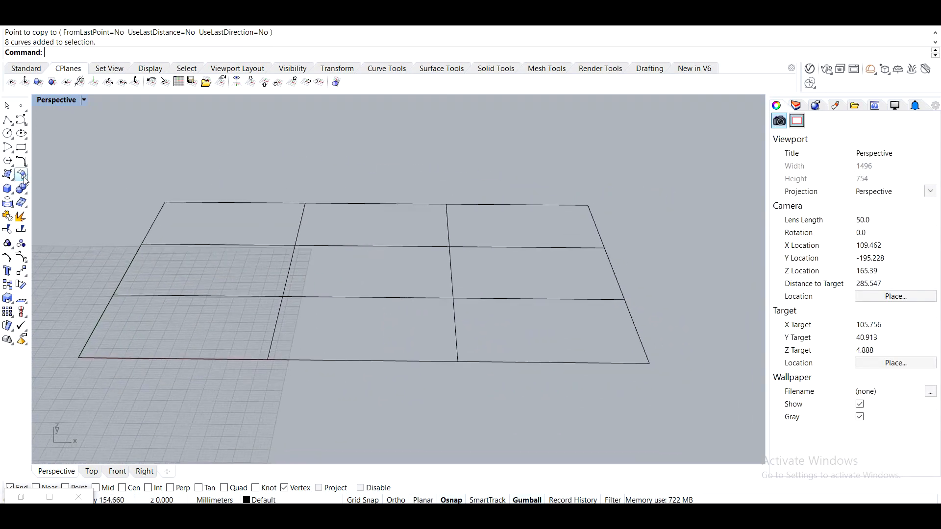
{"action": "left_click", "coordinate": [20, 148]}
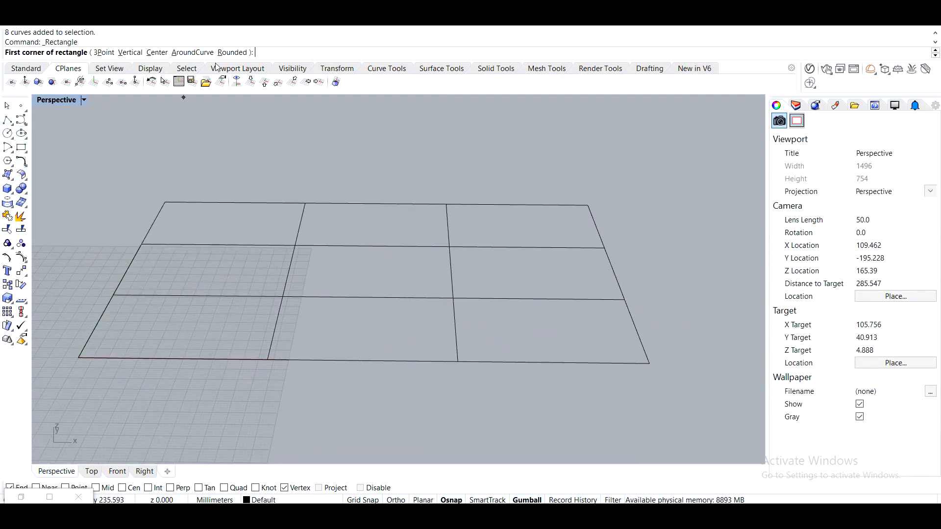
{"action": "left_click", "coordinate": [104, 52]}
{"action": "left_click", "coordinate": [284, 296]}
{"action": "left_click", "coordinate": [453, 298]}
{"action": "double_click", "coordinate": [47, 102]}
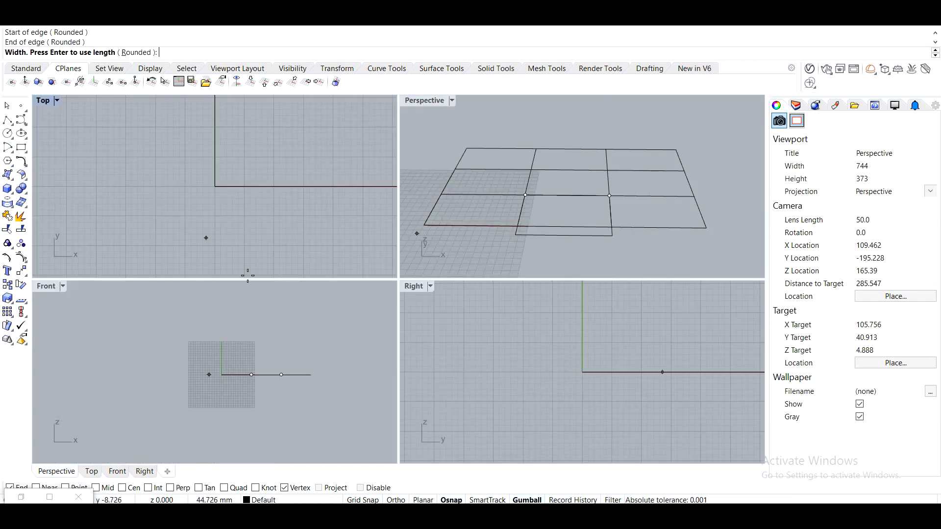
{"action": "scroll", "coordinate": [236, 368], "scroll_direction": "up", "scroll_amount": 3}
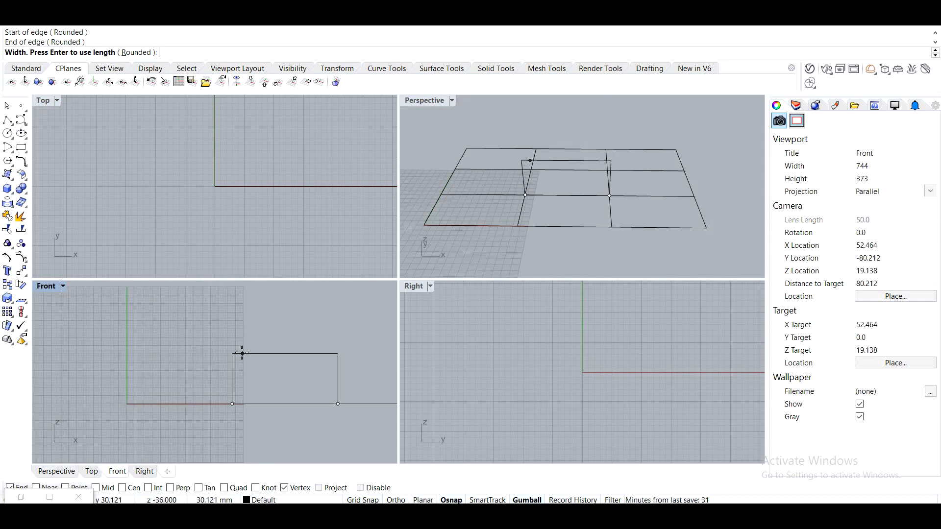
{"action": "left_click", "coordinate": [234, 352]}
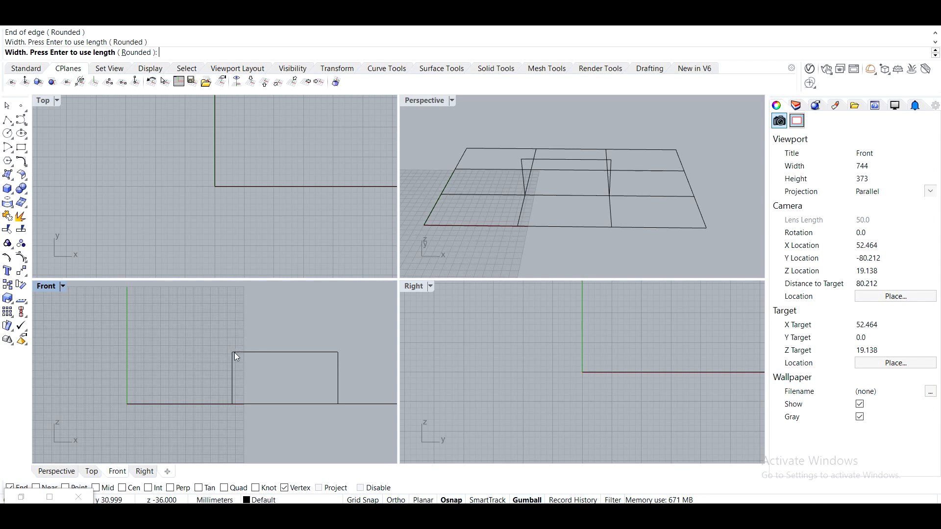
Draw a second vertical 3-point rectangle across the short grid line at the end of the first one.
{"action": "double_click", "coordinate": [414, 101]}
{"action": "right_click_drag", "start_coordinate": [468, 189], "coordinate": [384, 242]}
{"action": "scroll", "coordinate": [331, 210], "scroll_direction": "up", "scroll_amount": 2}
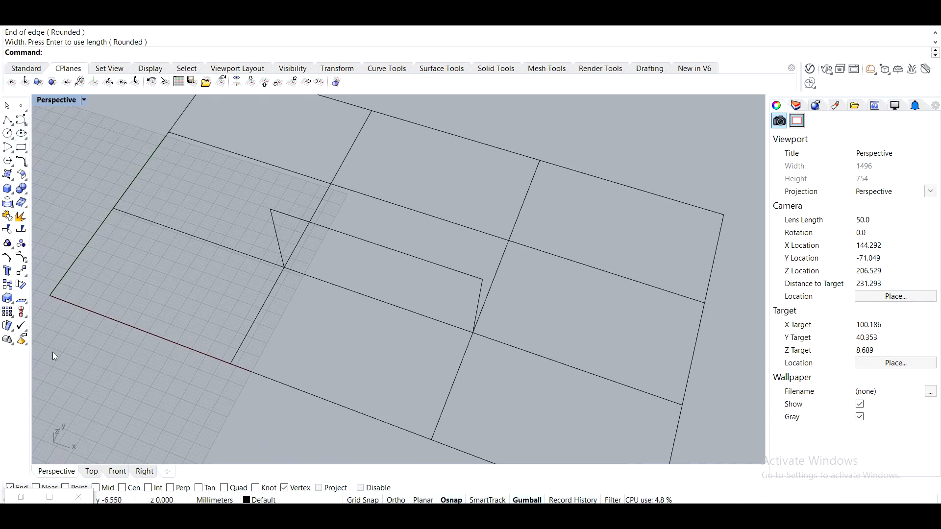
{"action": "right_click_drag", "start_coordinate": [308, 213], "coordinate": [310, 257], "text": "shift"}
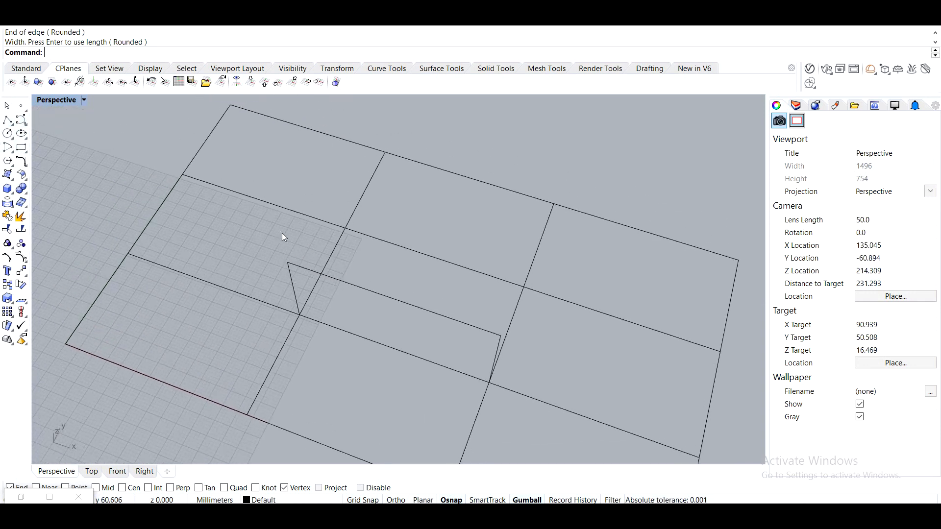
{"action": "left_click", "coordinate": [21, 148]}
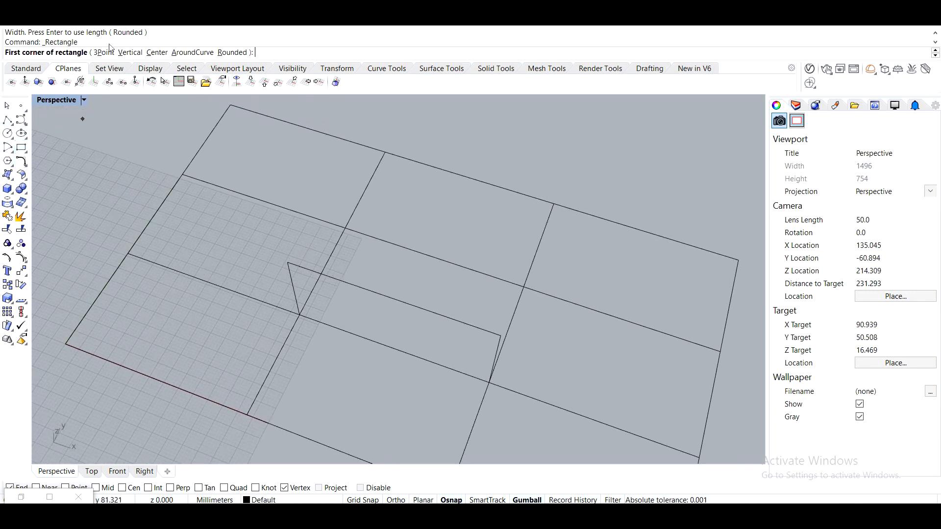
{"action": "left_click", "coordinate": [94, 53]}
{"action": "left_click", "coordinate": [346, 229]}
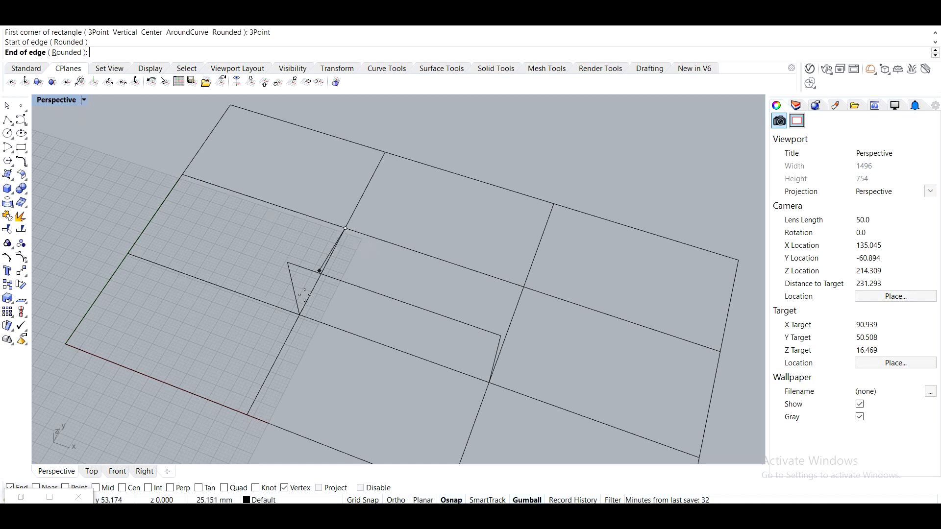
{"action": "left_click", "coordinate": [297, 323]}
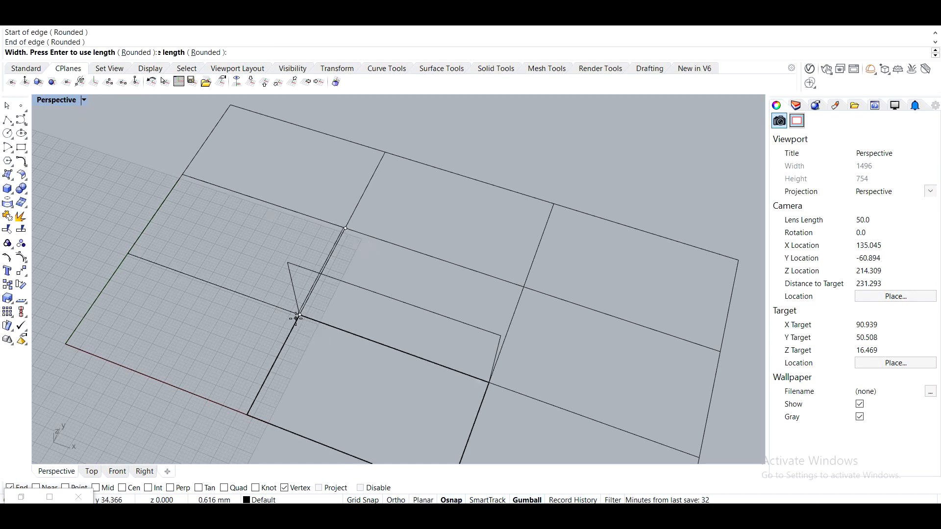
{"action": "left_click", "coordinate": [286, 267]}
Copy the short vertical rectangle to the opposite end of the long vertical rectangle.
{"action": "right_click_drag", "start_coordinate": [286, 267], "coordinate": [289, 235]}
{"action": "left_click", "coordinate": [298, 237]}
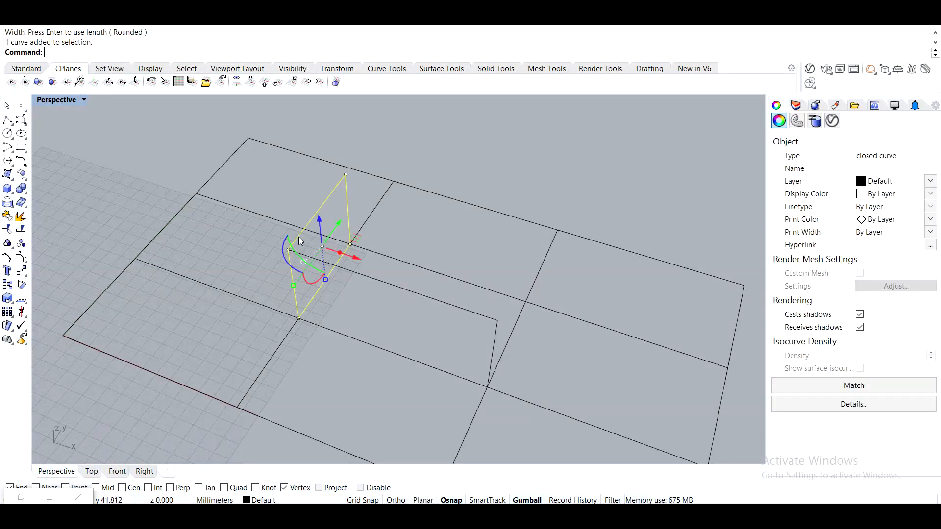
{"action": "type", "text": "Copy"}
{"action": "key", "text": "Return"}
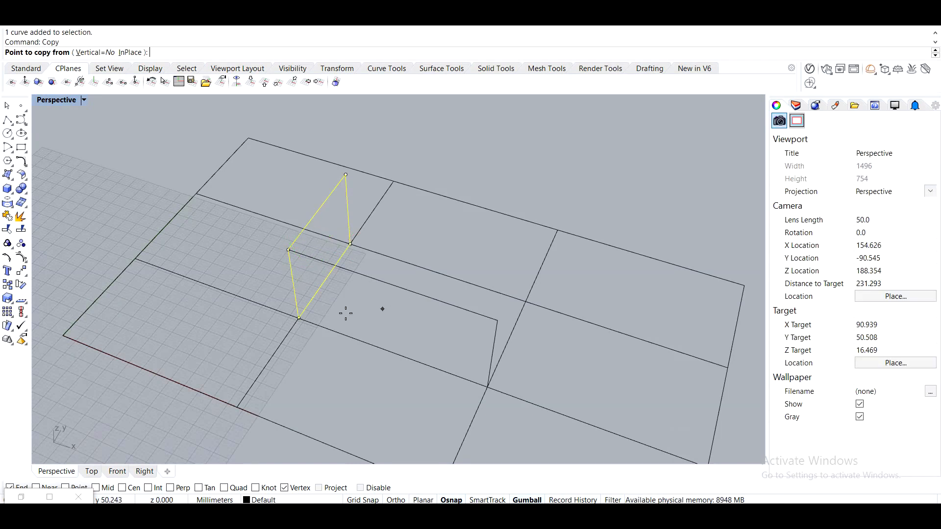
{"action": "left_click", "coordinate": [301, 315]}
{"action": "left_click", "coordinate": [489, 388]}
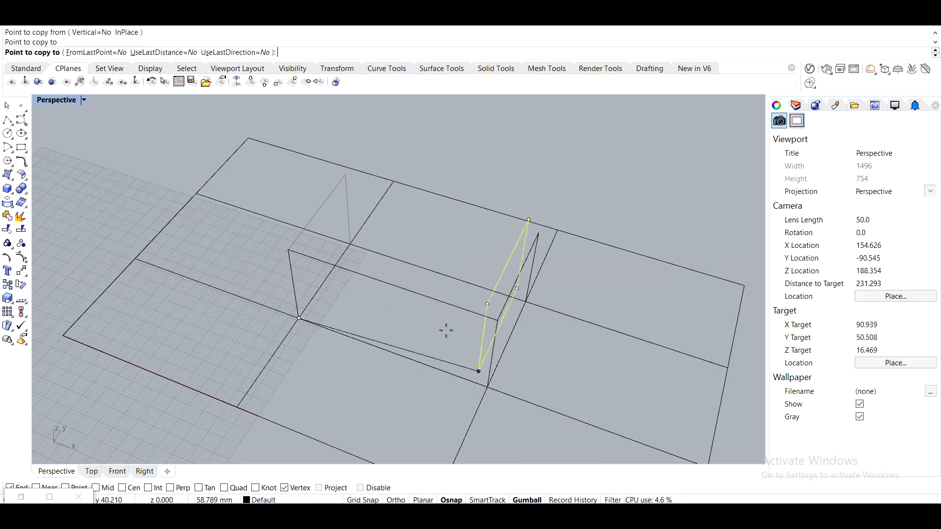
{"action": "key", "text": "Return"}
Move the grid of rectangles up 20 mm onto the tops of the vertical rectangles.
{"action": "right_click_drag", "start_coordinate": [414, 295], "coordinate": [653, 386]}
{"action": "left_click_drag", "start_coordinate": [638, 364], "coordinate": [520, 140]}
{"action": "left_click_drag", "start_coordinate": [422, 389], "coordinate": [361, 308]}
{"action": "left_click_drag", "start_coordinate": [308, 378], "coordinate": [217, 191]}
{"action": "right_click_drag", "start_coordinate": [414, 183], "coordinate": [413, 175]}
{"action": "left_click_drag", "start_coordinate": [414, 176], "coordinate": [371, 113], "text": "shift"}
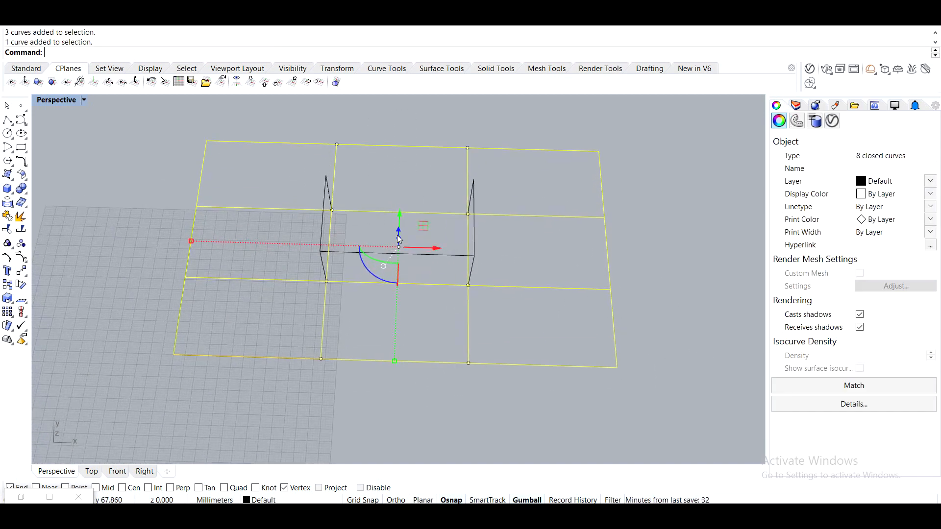
{"action": "right_click_drag", "start_coordinate": [384, 222], "coordinate": [374, 172]}
{"action": "type", "text": "M"}
{"action": "key", "text": "Return"}
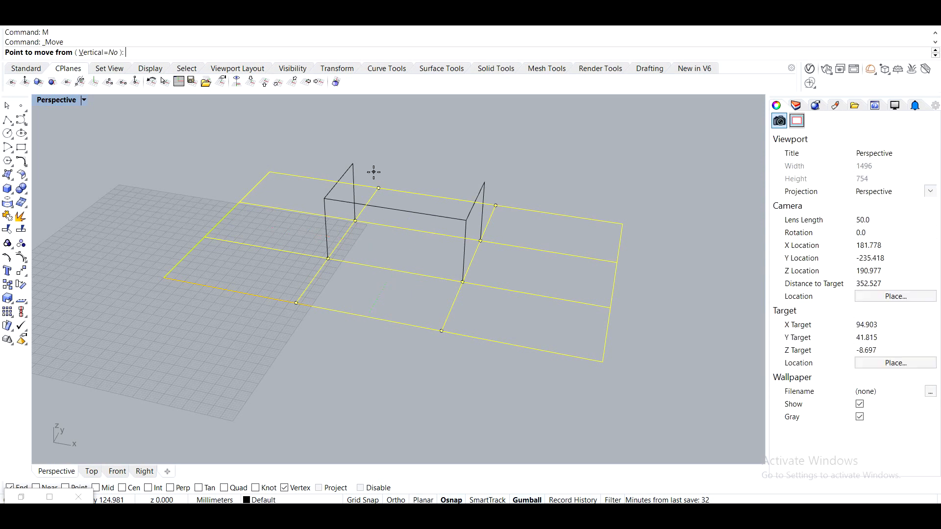
{"action": "left_click", "coordinate": [328, 258]}
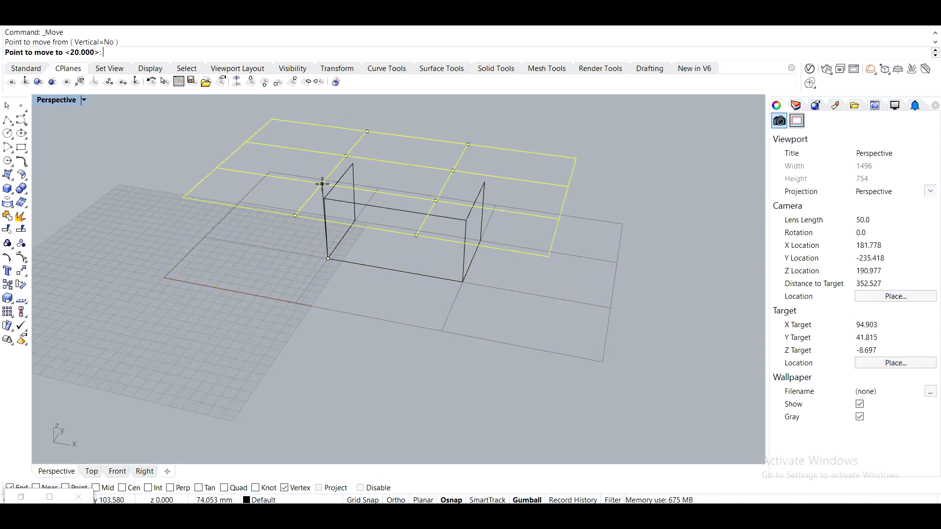
{"action": "left_click", "coordinate": [325, 199]}
{"action": "left_click", "coordinate": [374, 322]}
Move the long vertical rectangle so its top corner meets the corresponding corner of the raised grid.
{"action": "right_click_drag", "start_coordinate": [398, 277], "coordinate": [464, 266]}
{"action": "left_click", "coordinate": [397, 266]}
{"action": "right_click_drag", "start_coordinate": [397, 266], "coordinate": [407, 293]}
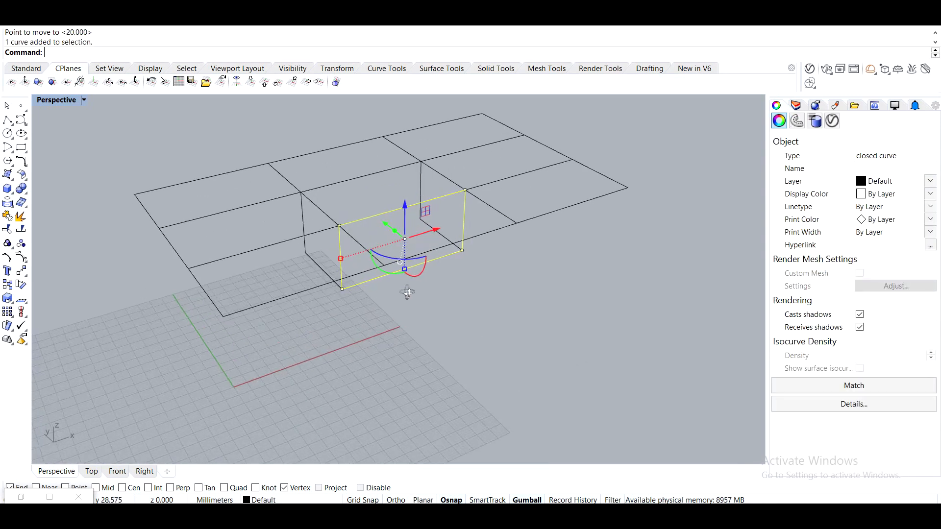
{"action": "type", "text": "m"}
{"action": "key", "text": "Return"}
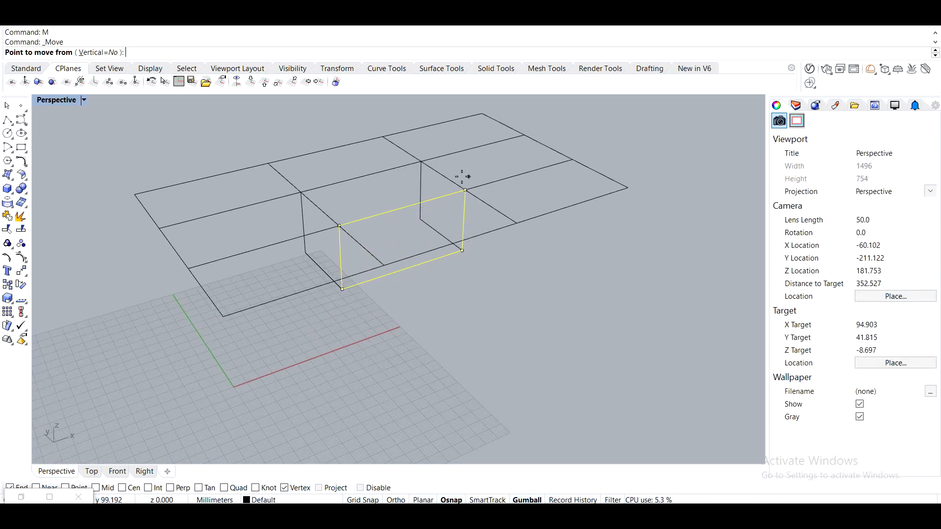
{"action": "left_click", "coordinate": [465, 190]}
{"action": "left_click", "coordinate": [421, 162]}
Select all the curves and, in Grasshopper, add a Curve parameter assigned to the multiple selected curves.
{"action": "right_click_drag", "start_coordinate": [482, 266], "coordinate": [594, 366]}
{"action": "left_click_drag", "start_coordinate": [182, 186], "coordinate": [190, 186]}
{"action": "left_click", "coordinate": [21, 497]}
{"action": "double_click", "coordinate": [534, 281]}
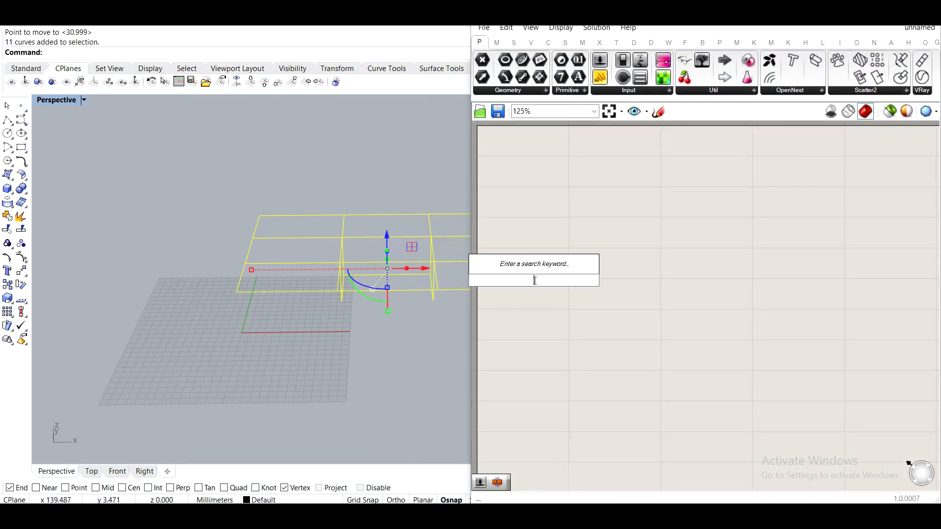
{"action": "type", "text": "crv"}
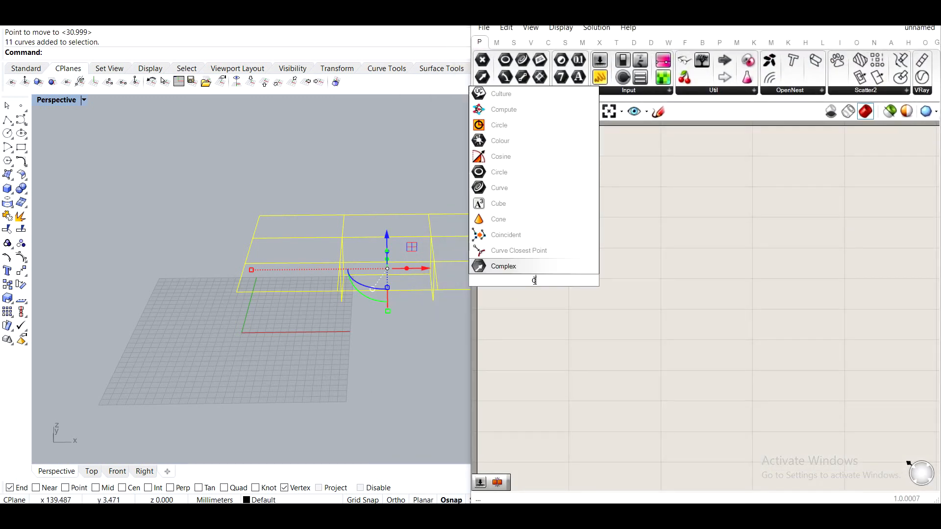
{"action": "key", "text": "Return"}
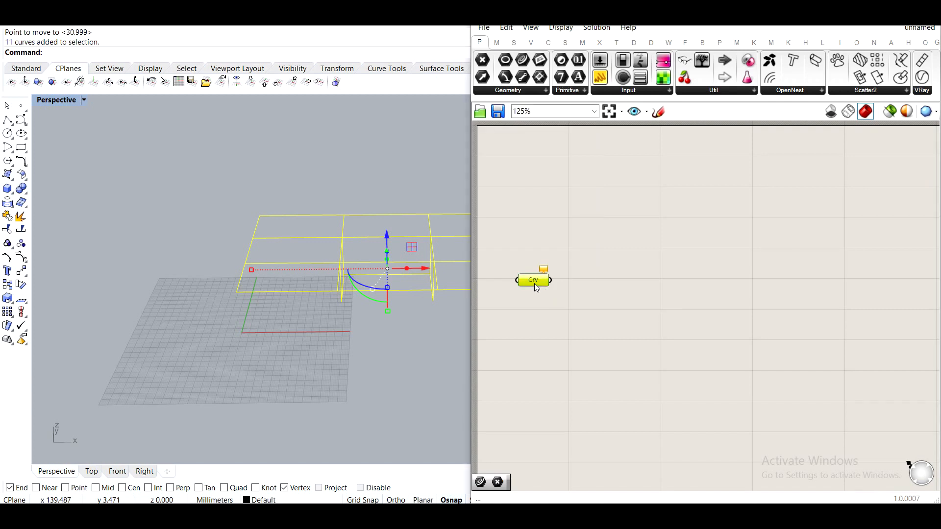
{"action": "right_click", "coordinate": [536, 288]}
{"action": "left_click", "coordinate": [578, 427]}
Add a Divide Surface component and connect the Curve parameter to its surface input.
{"action": "left_click_drag", "start_coordinate": [549, 280], "coordinate": [627, 251]}
{"action": "right_click_drag", "start_coordinate": [763, 293], "coordinate": [659, 318]}
{"action": "double_click", "coordinate": [659, 318]}
{"action": "type", "text": "s"}
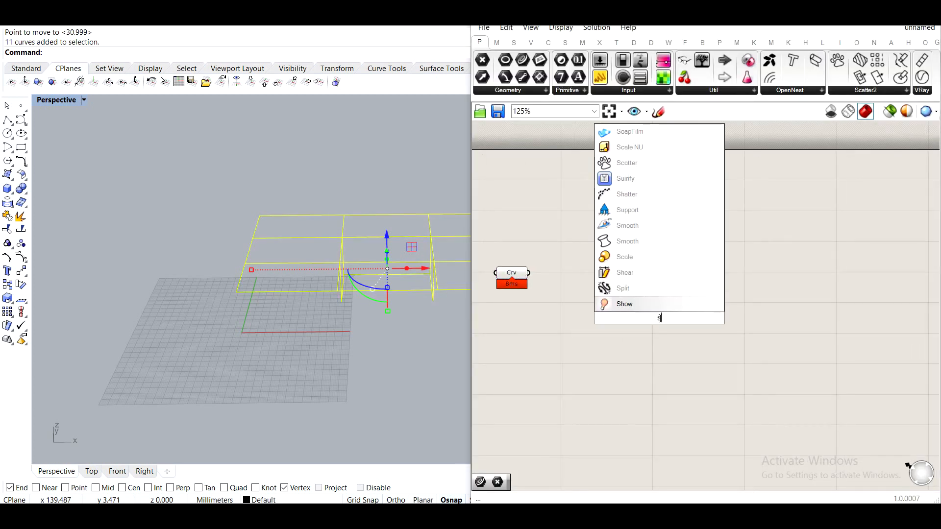
{"action": "type", "text": "rface"}
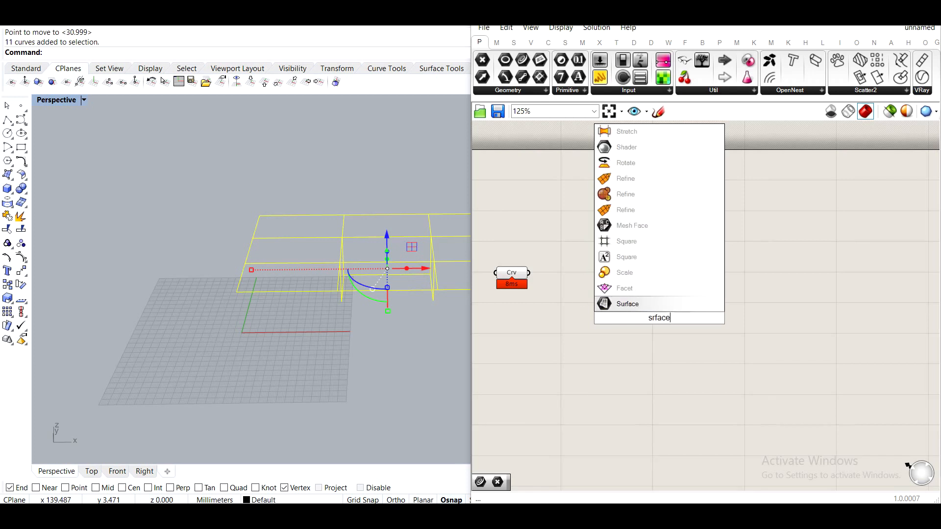
{"action": "type", "text": " divide"}
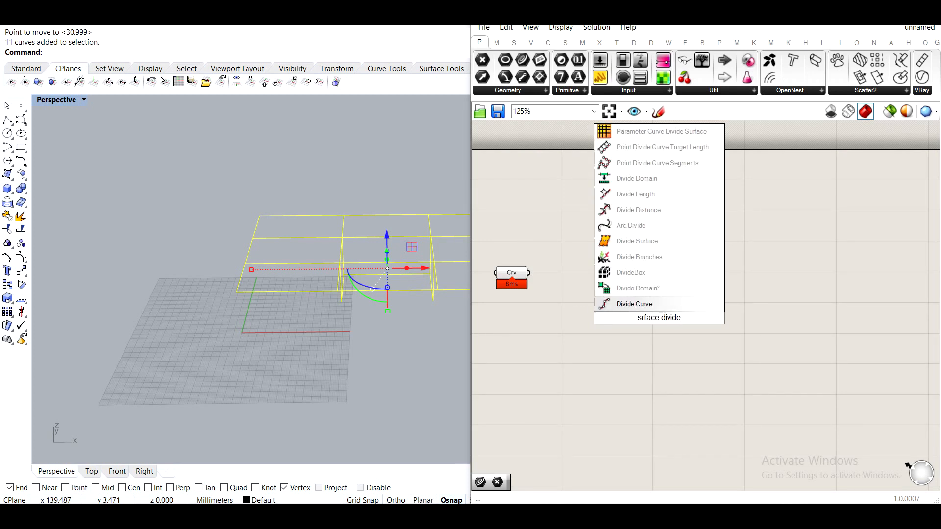
{"action": "key", "text": "Up"}
{"action": "key", "text": "Up"}
{"action": "key", "text": "Up"}
{"action": "key", "text": "Up"}
{"action": "key", "text": "Return"}
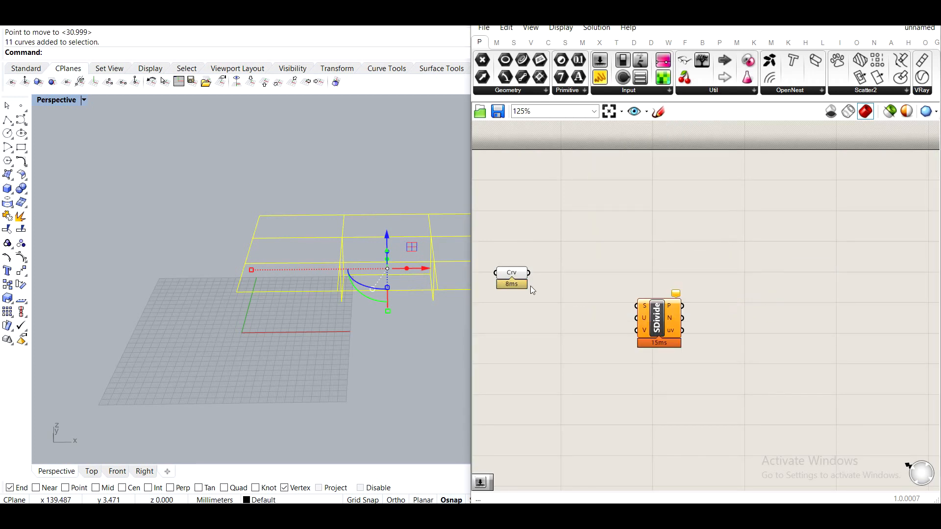
{"action": "left_click_drag", "start_coordinate": [529, 272], "coordinate": [602, 281]}
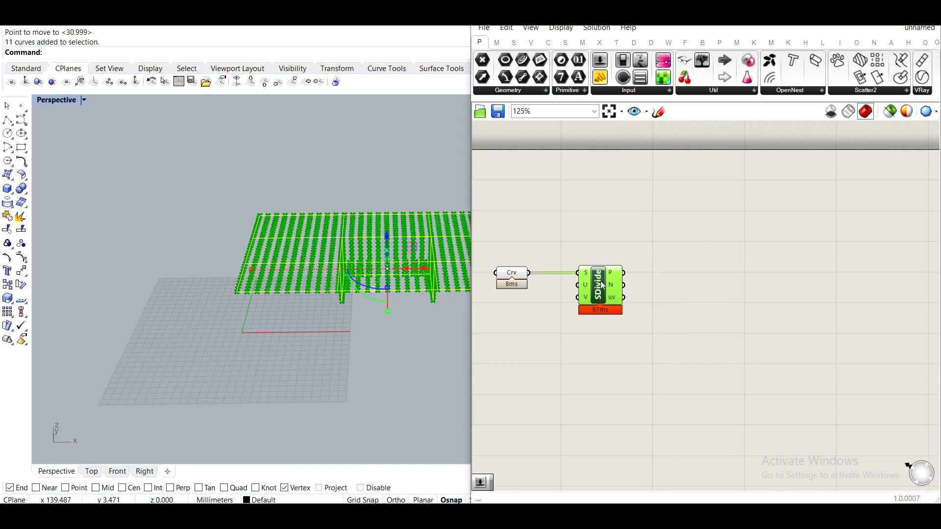
Add a number slider set to 1 and connect it to the Divide Surface count inputs.
{"action": "right_click_drag", "start_coordinate": [613, 300], "coordinate": [715, 275]}
{"action": "double_click", "coordinate": [621, 314]}
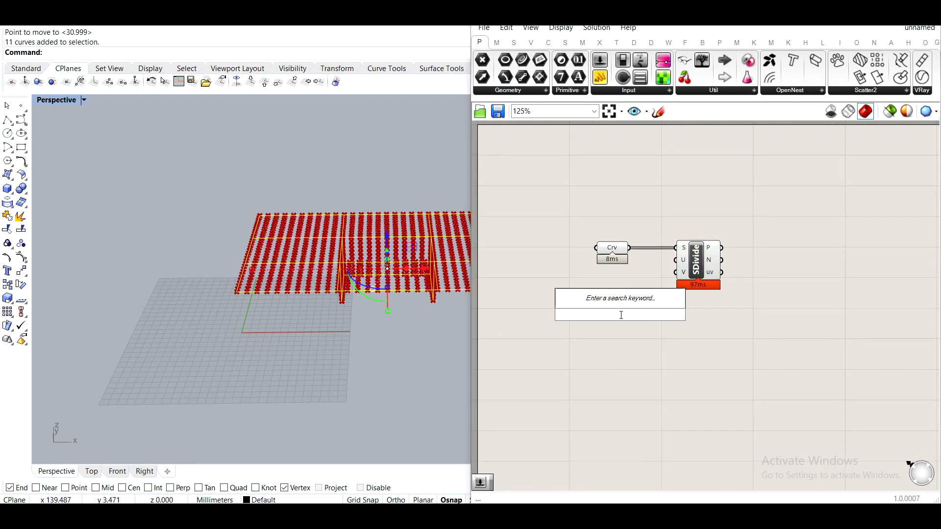
{"action": "type", "text": "1"}
{"action": "key", "text": "Return"}
{"action": "left_click_drag", "start_coordinate": [611, 284], "coordinate": [675, 272]}
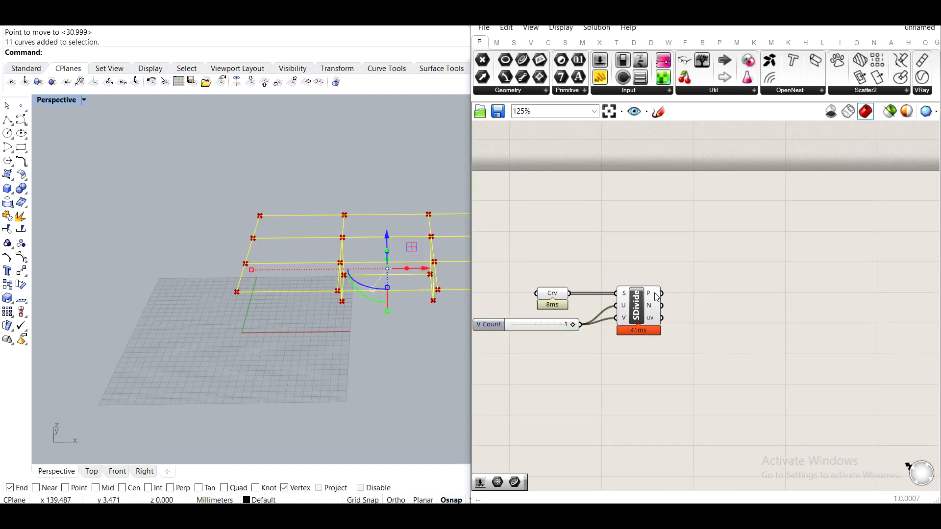
Add a Trim Tree component and connect the Divide Surface points output to it.
{"action": "mouse_move", "coordinate": [656, 297]}
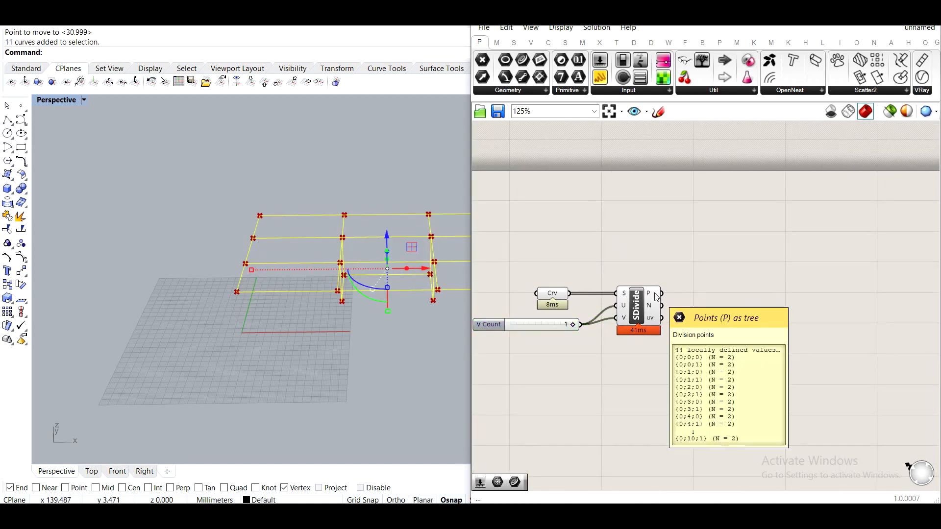
{"action": "double_click", "coordinate": [712, 288]}
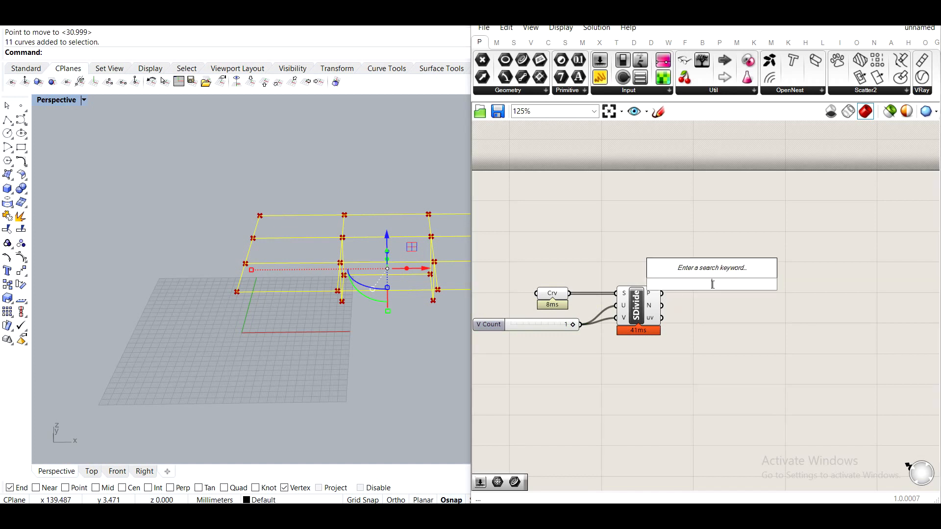
{"action": "type", "text": "trim"}
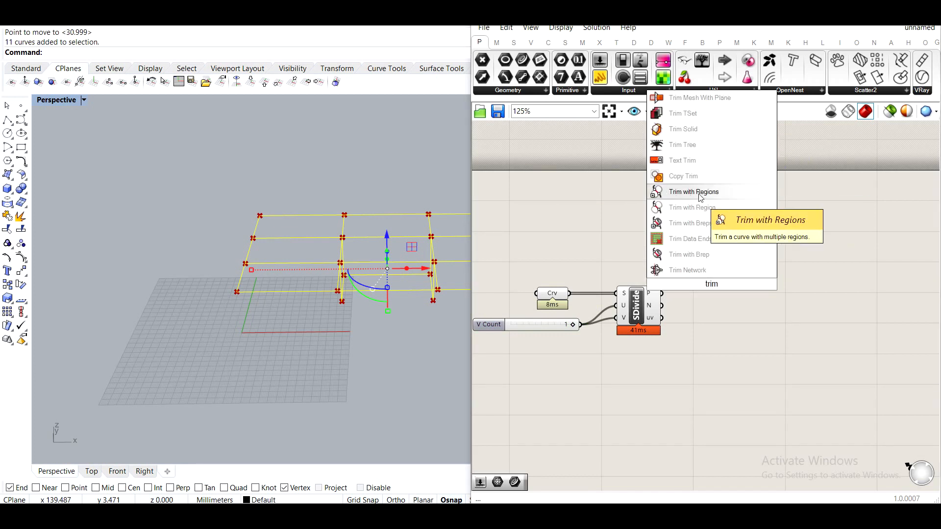
{"action": "left_click", "coordinate": [696, 144]}
{"action": "left_click_drag", "start_coordinate": [698, 273], "coordinate": [698, 276]}
{"action": "mouse_move", "coordinate": [710, 284]}
{"action": "left_mouse_down"}
{"action": "mouse_move", "coordinate": [691, 299]}
{"action": "mouse_move", "coordinate": [699, 299]}
{"action": "left_mouse_up"}
{"action": "left_click", "coordinate": [729, 329]}
{"action": "right_click_drag", "start_coordinate": [730, 329], "coordinate": [755, 284]}
{"action": "left_click_drag", "start_coordinate": [587, 280], "coordinate": [597, 297]}
{"action": "left_click_drag", "start_coordinate": [784, 299], "coordinate": [554, 219]}
Turn off the preview of the selected components and deselect the curves in the viewport.
{"action": "middle_click", "coordinate": [553, 219]}
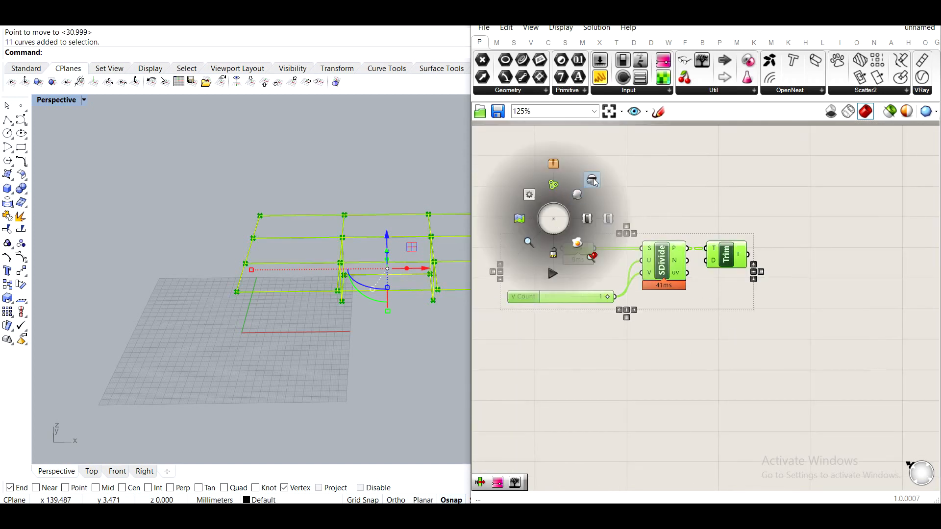
{"action": "left_click", "coordinate": [592, 181]}
{"action": "left_click", "coordinate": [713, 211]}
{"action": "left_click", "coordinate": [401, 369]}
{"action": "right_click_drag", "start_coordinate": [390, 322], "coordinate": [361, 315], "text": "shift"}
{"action": "right_click_drag", "start_coordinate": [673, 308], "coordinate": [603, 302]}
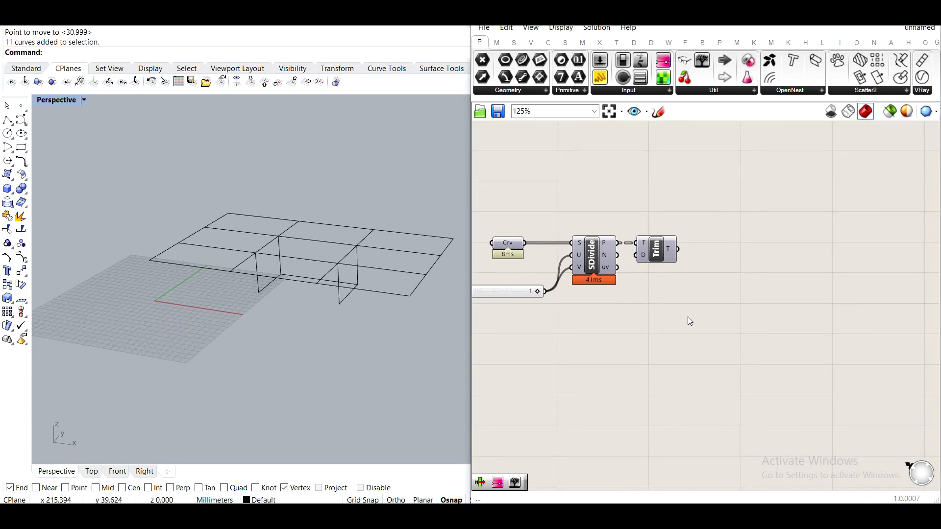
{"action": "double_click", "coordinate": [717, 356]}
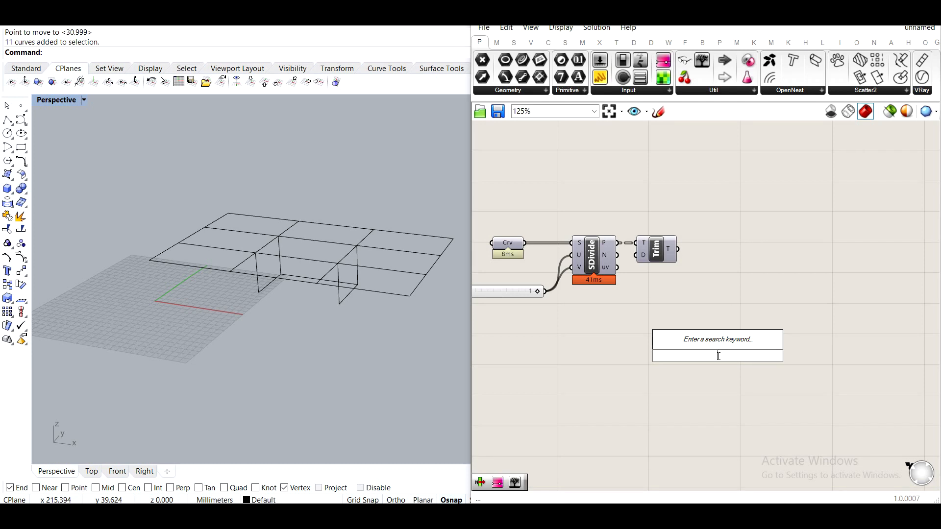
{"action": "type", "text": "cons"}
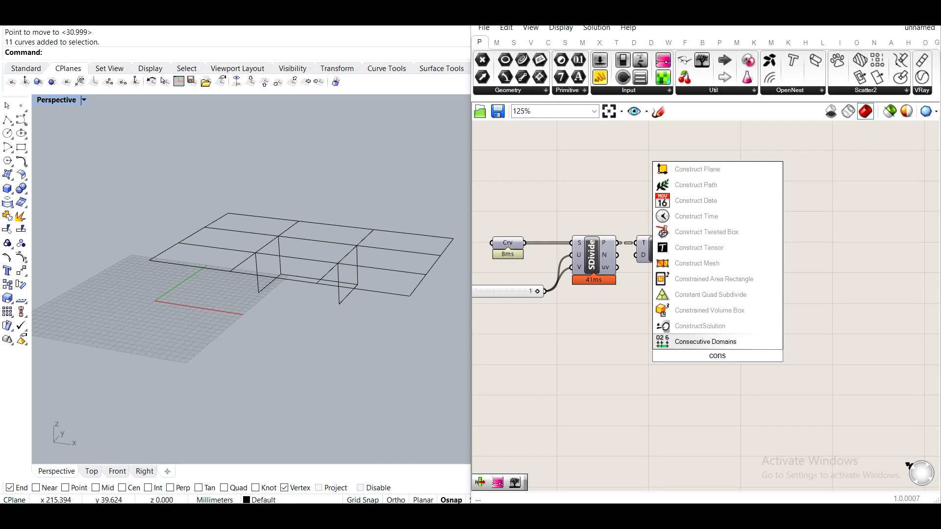
{"action": "left_click", "coordinate": [720, 263]}
{"action": "left_click", "coordinate": [715, 361]}
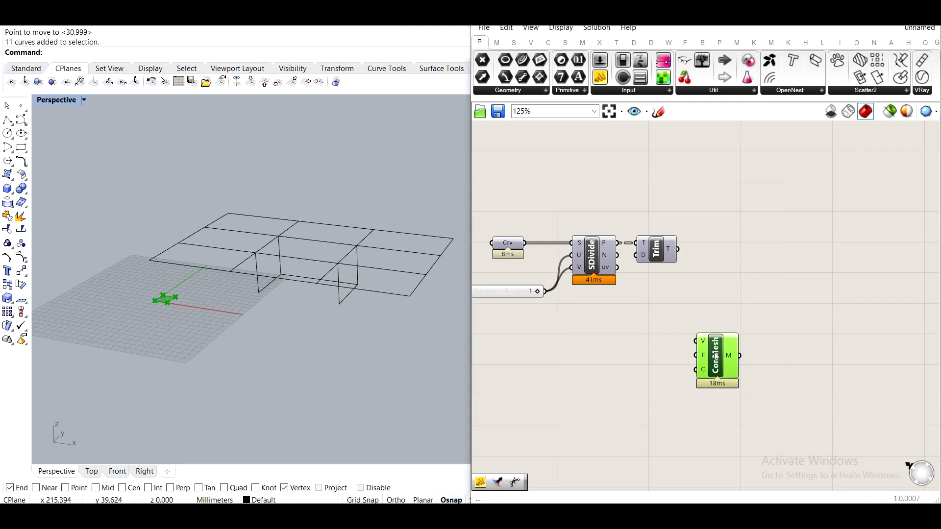
{"action": "key", "text": "Delete"}
Add a Mesh FromPoints component and connect the trimmed points and the slider to its P, U and V inputs.
{"action": "double_click", "coordinate": [715, 351]}
{"action": "type", "text": "me"}
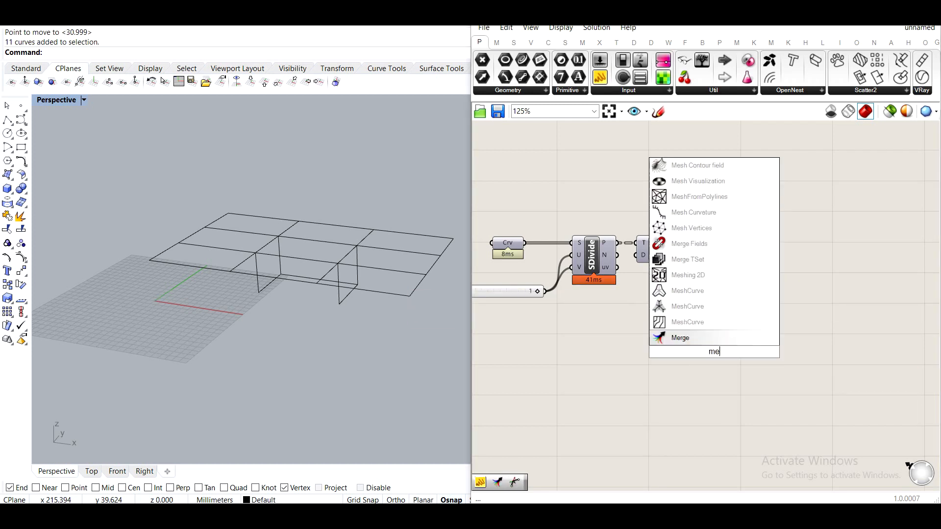
{"action": "type", "text": "sh from point"}
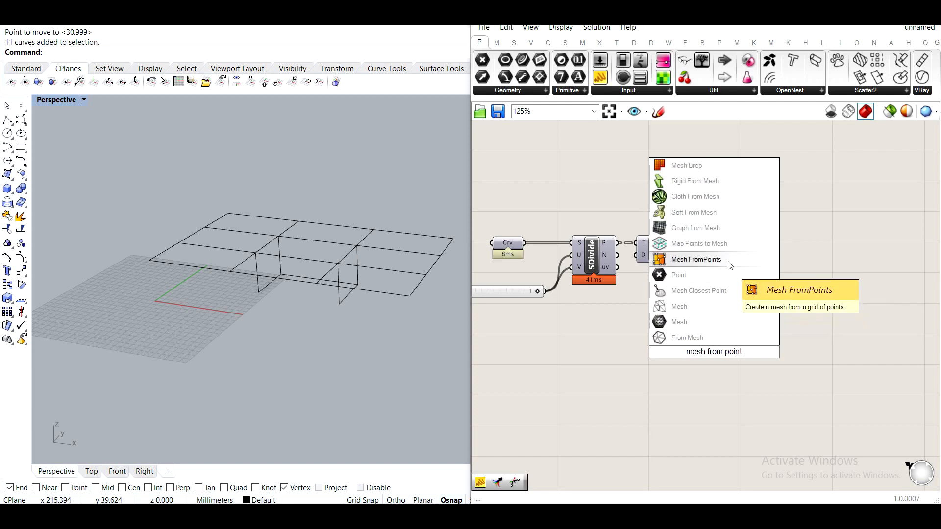
{"action": "left_click", "coordinate": [693, 258]}
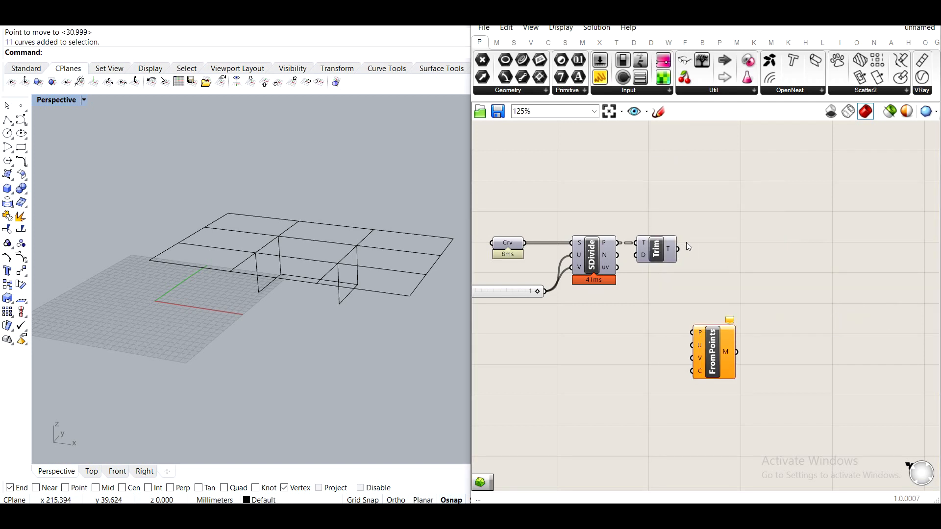
{"action": "left_click_drag", "start_coordinate": [707, 348], "coordinate": [695, 291]}
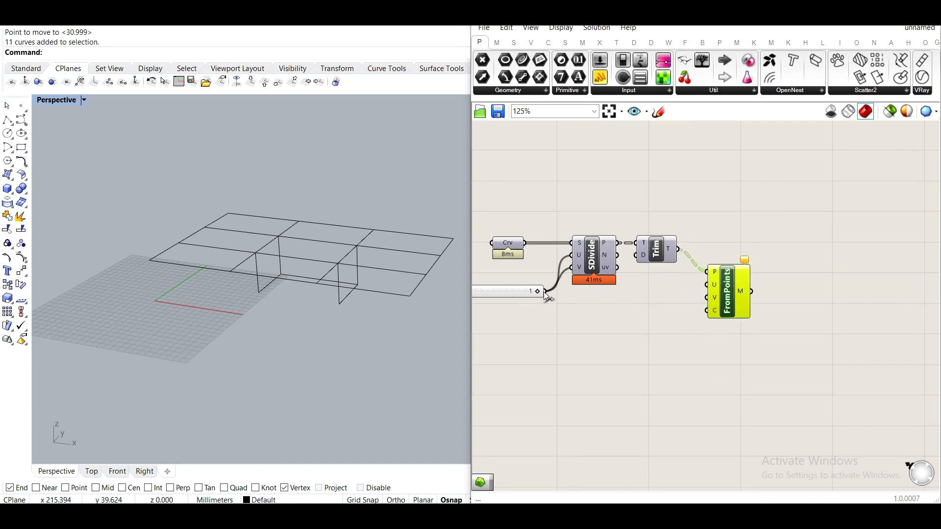
{"action": "left_click_drag", "start_coordinate": [590, 291], "coordinate": [711, 289]}
{"action": "left_click_drag", "start_coordinate": [547, 296], "coordinate": [703, 298]}
Create a panel with the value 2 and connect it to the FromPoints U and V inputs.
{"action": "right_click", "coordinate": [714, 286]}
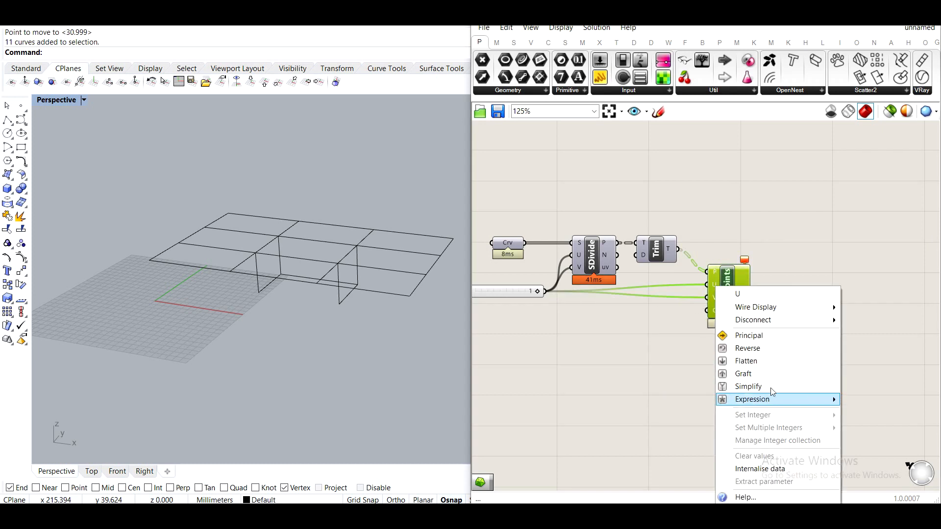
{"action": "double_click", "coordinate": [640, 332]}
{"action": "type", "text": "//2"}
{"action": "key", "text": "Return"}
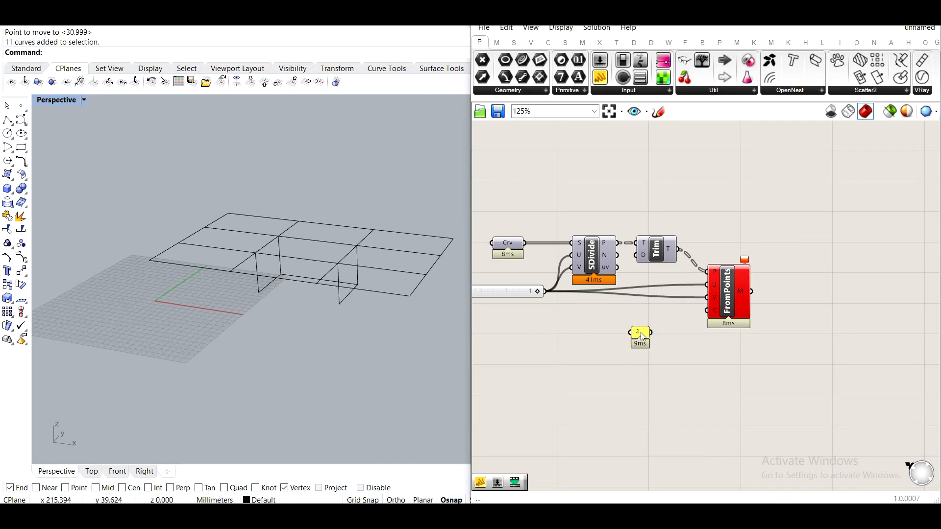
{"action": "left_click_drag", "start_coordinate": [652, 332], "coordinate": [709, 298]}
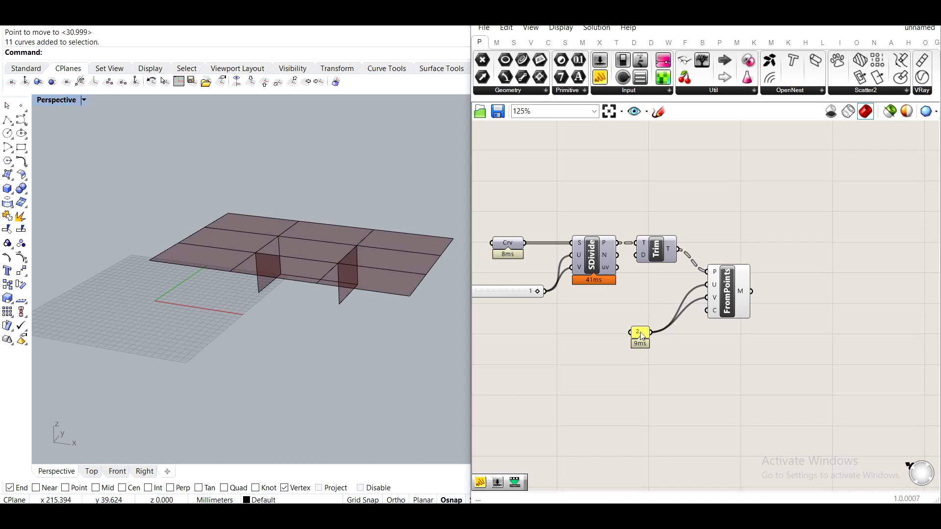
{"action": "left_click_drag", "start_coordinate": [641, 335], "coordinate": [674, 291]}
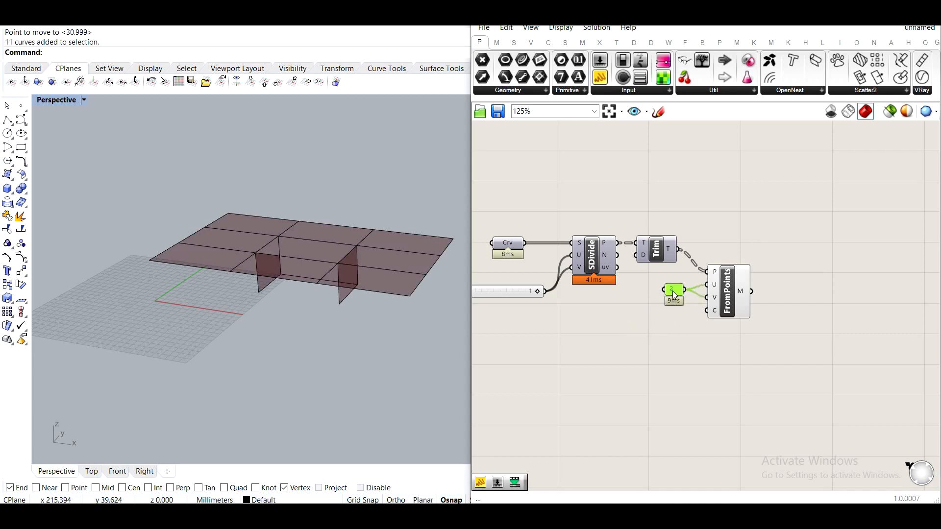
Flatten the FromPoints mesh output.
{"action": "right_click_drag", "start_coordinate": [772, 292], "coordinate": [715, 306]}
{"action": "left_click", "coordinate": [715, 306]}
{"action": "scroll", "coordinate": [690, 308], "scroll_direction": "up", "scroll_amount": 2}
{"action": "scroll", "coordinate": [689, 308], "scroll_direction": "up", "scroll_amount": 1}
{"action": "left_click_drag", "start_coordinate": [726, 383], "coordinate": [564, 294]}
{"action": "mouse_move", "coordinate": [644, 304]}
{"action": "left_mouse_down"}
{"action": "mouse_move", "coordinate": [645, 273]}
{"action": "mouse_move", "coordinate": [642, 296]}
{"action": "left_mouse_up"}
{"action": "left_click", "coordinate": [710, 294]}
{"action": "right_click", "coordinate": [674, 292]}
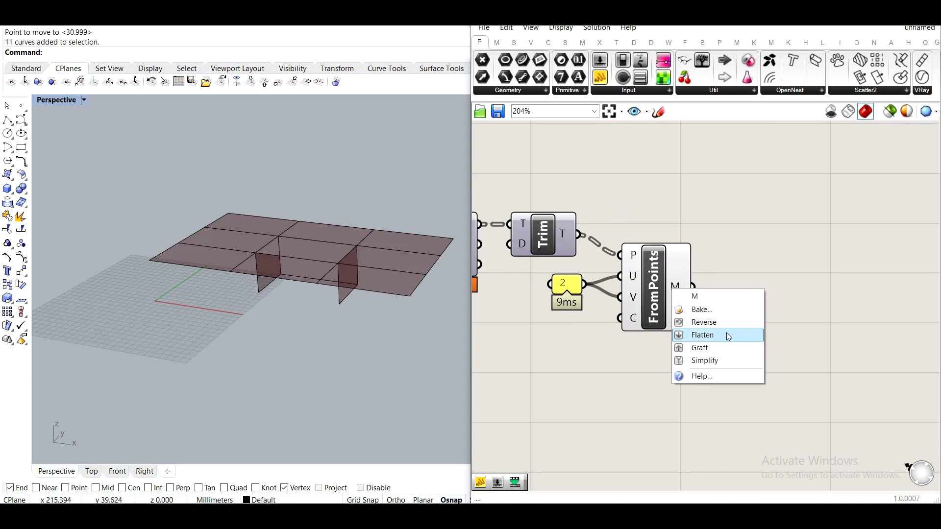
{"action": "left_click", "coordinate": [726, 333]}
Add a Mesh Join component and connect the flattened mesh output to it.
{"action": "right_click_drag", "start_coordinate": [811, 309], "coordinate": [724, 313]}
{"action": "double_click", "coordinate": [750, 313]}
{"action": "type", "text": "mesh joi"}
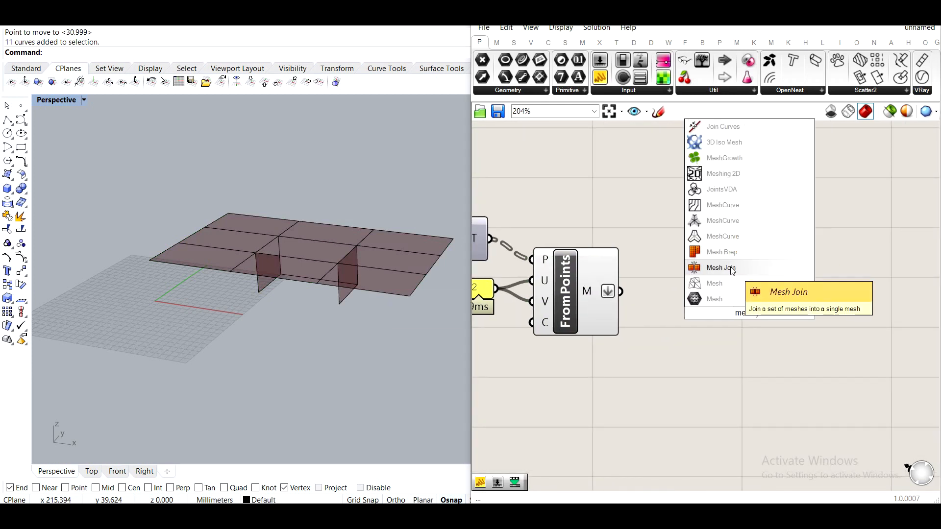
{"action": "left_click", "coordinate": [720, 268]}
{"action": "left_click_drag", "start_coordinate": [627, 283], "coordinate": [692, 310]}
{"action": "left_click_drag", "start_coordinate": [622, 292], "coordinate": [712, 312]}
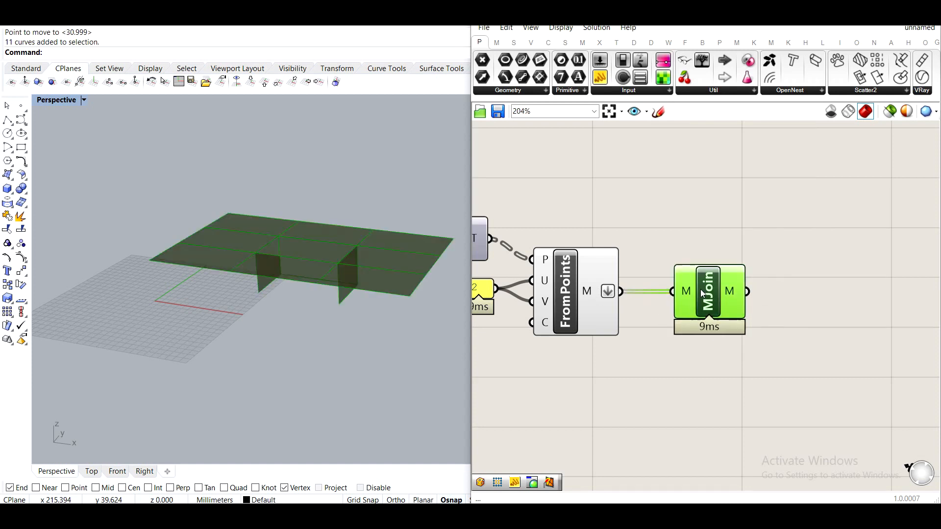
Add a Unify Mesh component fed by the joined mesh.
{"action": "right_click_drag", "start_coordinate": [695, 298], "coordinate": [553, 280]}
{"action": "double_click", "coordinate": [796, 319]}
{"action": "type", "text": "unif"}
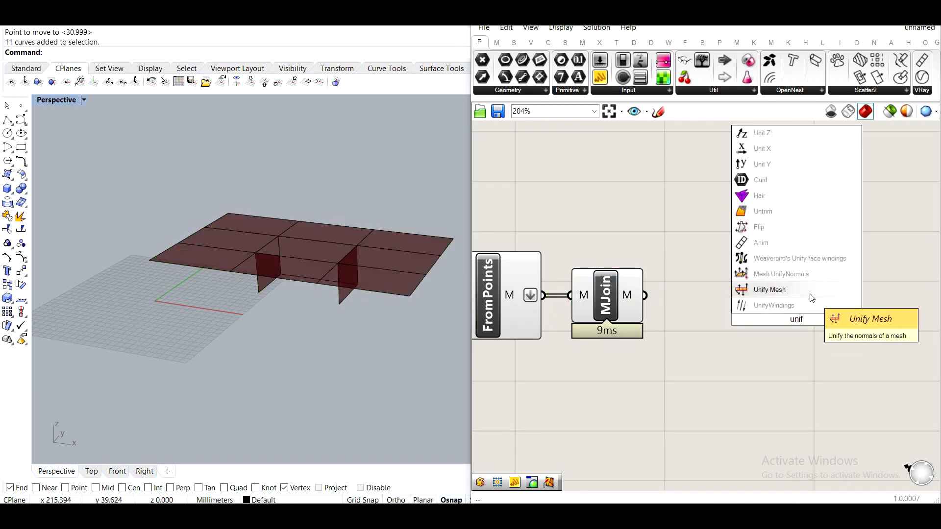
{"action": "left_click", "coordinate": [803, 294]}
{"action": "left_click_drag", "start_coordinate": [645, 295], "coordinate": [731, 313]}
Turn off the preview of the selected upstream mesh components.
{"action": "right_click_drag", "start_coordinate": [665, 396], "coordinate": [775, 382]}
{"action": "left_click", "coordinate": [594, 262]}
{"action": "middle_click", "coordinate": [594, 262]}
{"action": "left_click", "coordinate": [634, 228]}
{"action": "right_click_drag", "start_coordinate": [832, 234], "coordinate": [674, 234]}
{"action": "right_click_drag", "start_coordinate": [807, 263], "coordinate": [713, 272]}
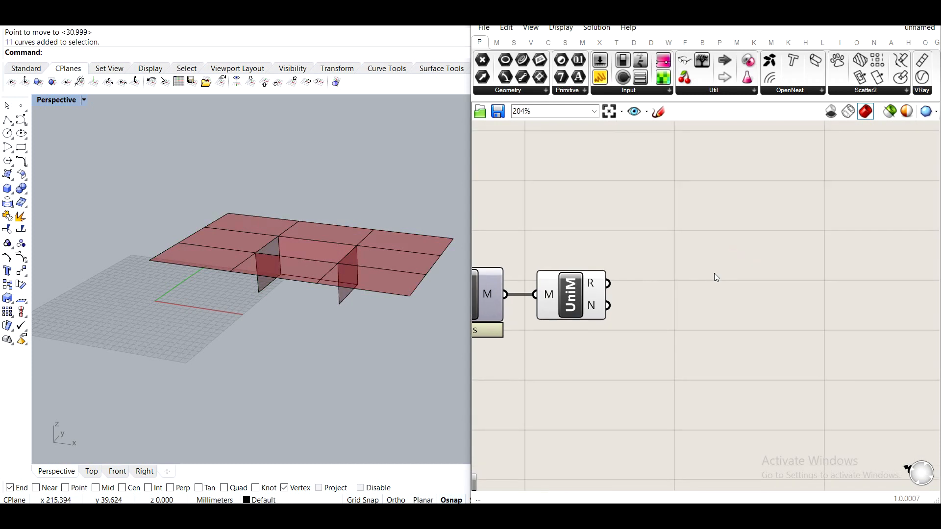
Add a Weaverbird Catmull-Clark Subdivision component connected to the unified mesh result.
{"action": "double_click", "coordinate": [713, 272]}
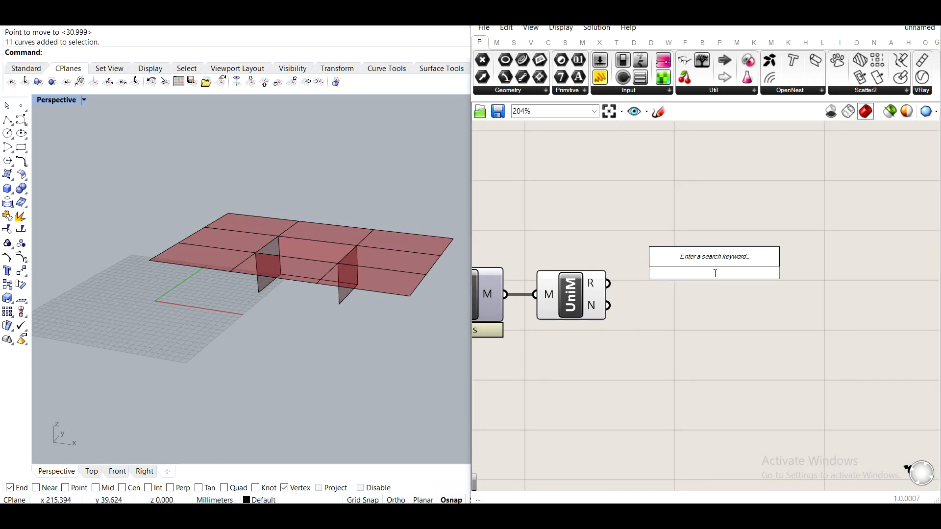
{"action": "type", "text": "cat"}
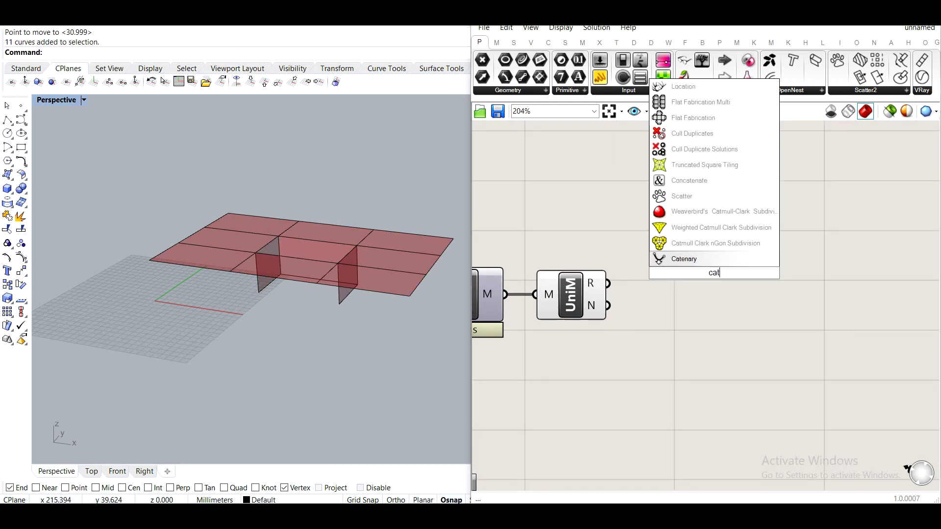
{"action": "left_click", "coordinate": [715, 210]}
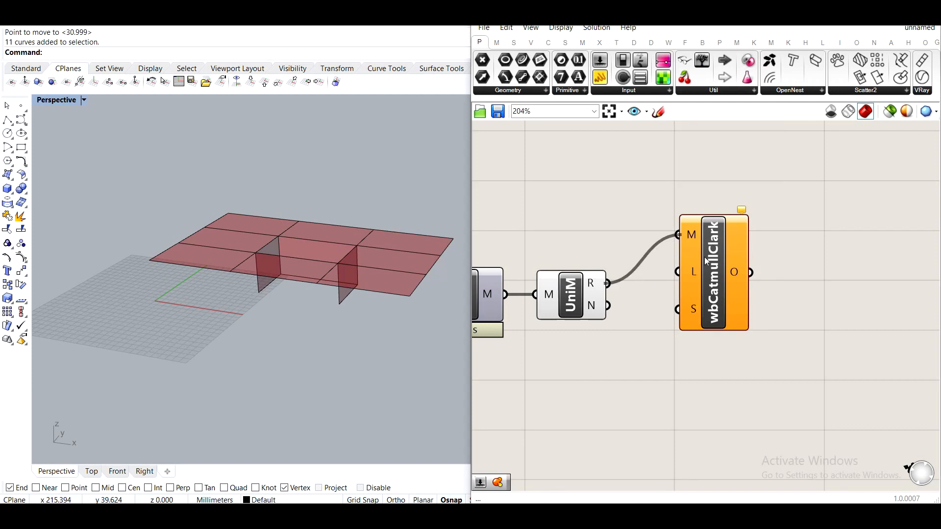
{"action": "left_click_drag", "start_coordinate": [714, 249], "coordinate": [677, 298]}
Turn off the Unify Mesh component's preview.
{"action": "left_click", "coordinate": [546, 306]}
{"action": "middle_click", "coordinate": [535, 272]}
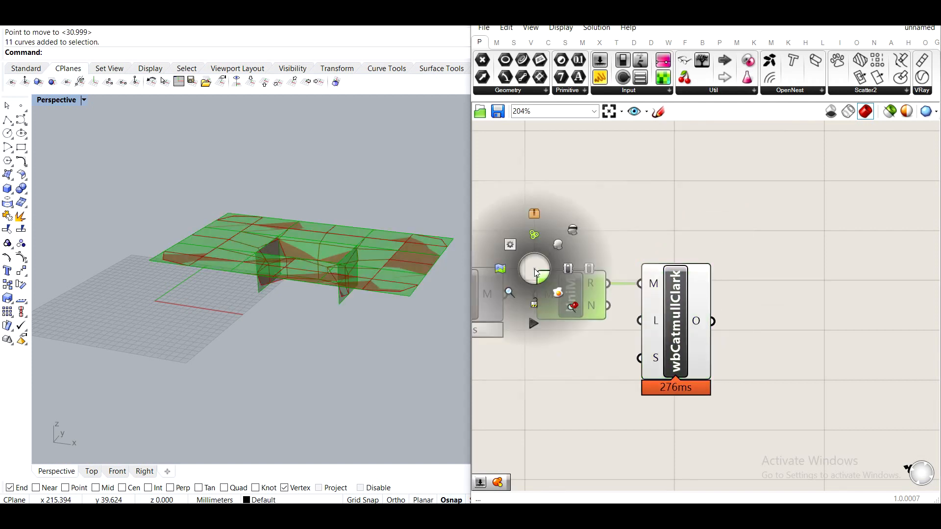
{"action": "left_click", "coordinate": [576, 232]}
Add a number slider set to 2 and connect it to the subdivision's Smooth Naked Edges input.
{"action": "scroll", "coordinate": [269, 279], "scroll_direction": "up", "scroll_amount": 10}
{"action": "right_click_drag", "start_coordinate": [188, 332], "coordinate": [222, 353]}
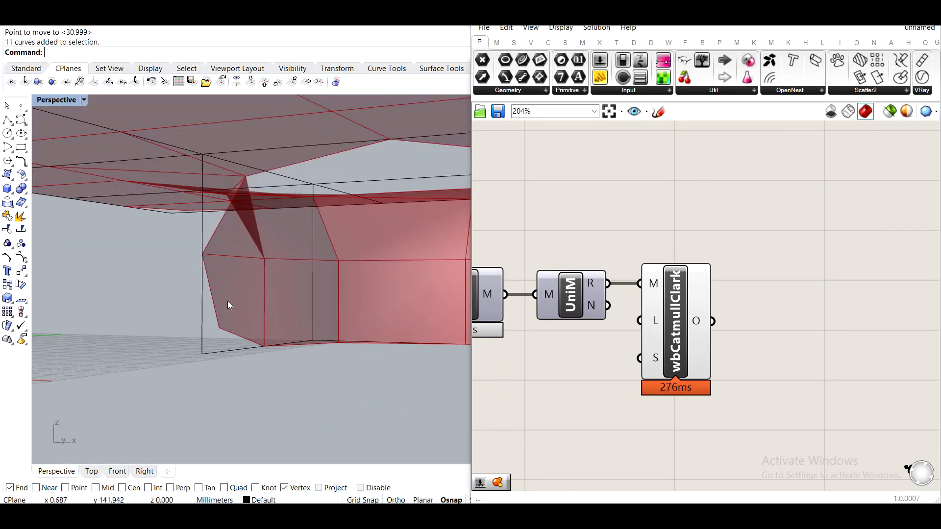
{"action": "right_click_drag", "start_coordinate": [270, 335], "coordinate": [325, 367]}
{"action": "right_click_drag", "start_coordinate": [542, 409], "coordinate": [642, 342]}
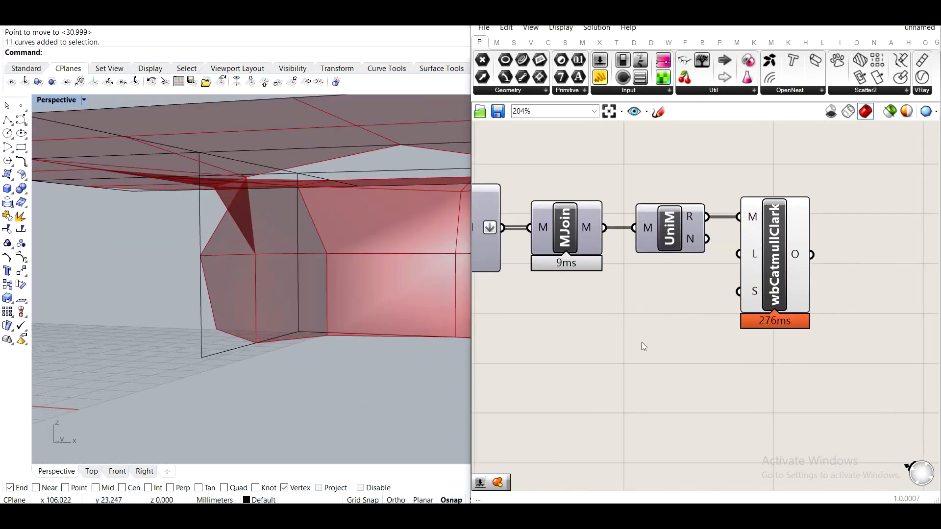
{"action": "double_click", "coordinate": [601, 376]}
{"action": "type", "text": "2"}
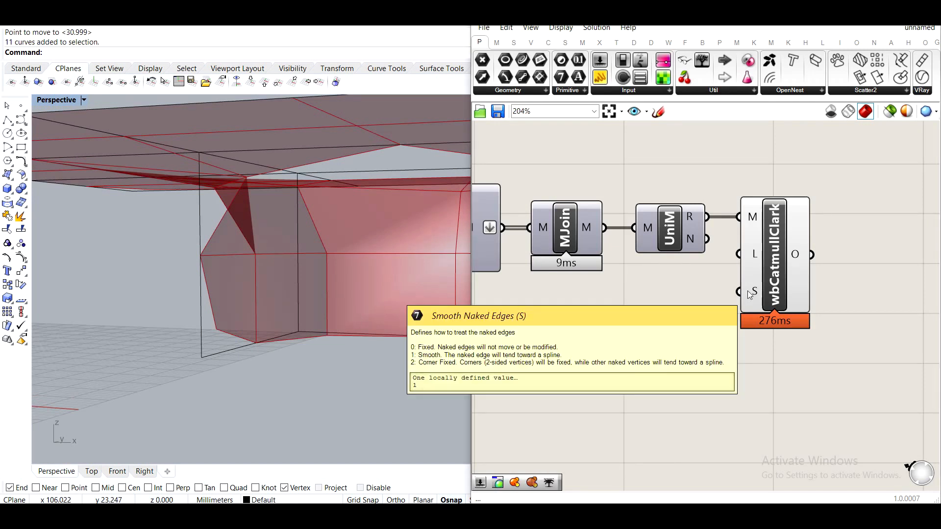
{"action": "left_click_drag", "start_coordinate": [684, 376], "coordinate": [739, 291]}
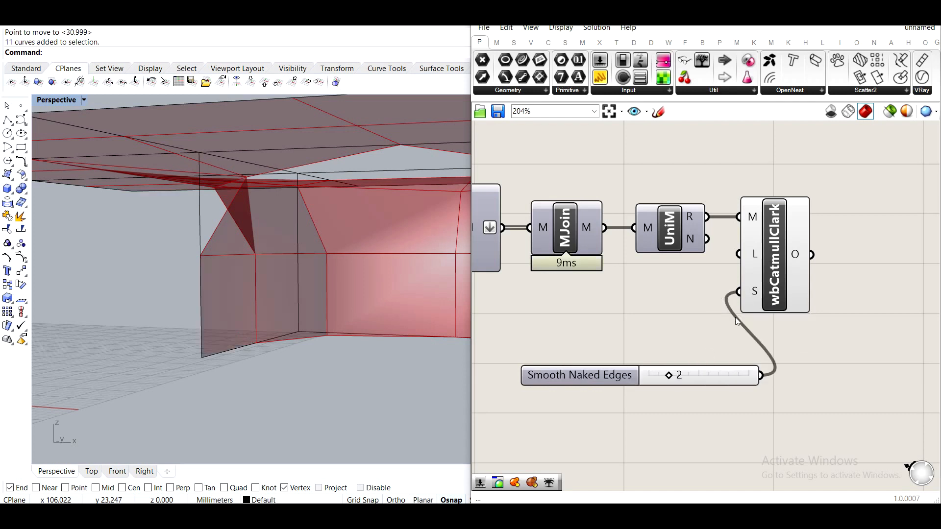
Orbit and zoom the viewport and canvas to inspect the smoothed table mesh.
{"action": "left_click_drag", "start_coordinate": [647, 371], "coordinate": [625, 314]}
{"action": "left_click", "coordinate": [714, 413]}
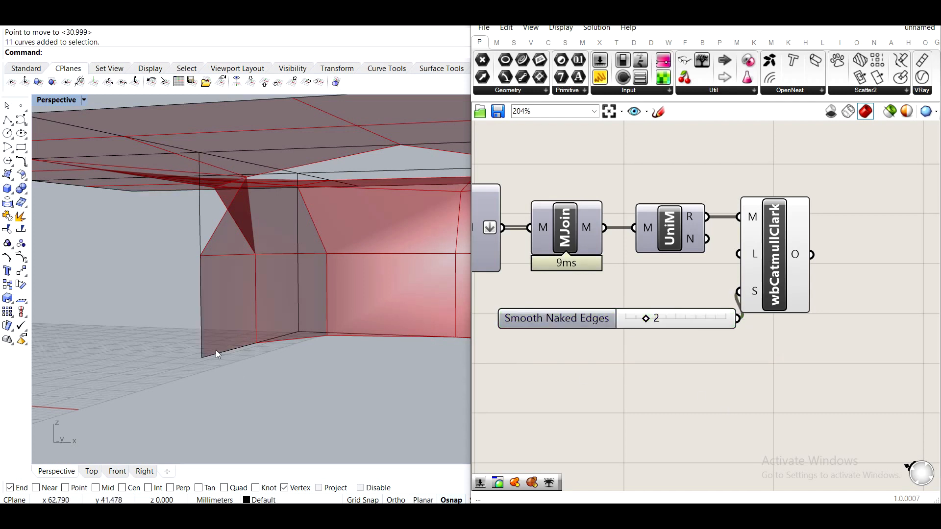
{"action": "scroll", "coordinate": [211, 353], "scroll_direction": "down", "scroll_amount": 6}
{"action": "right_click_drag", "start_coordinate": [210, 353], "coordinate": [215, 389]}
{"action": "scroll", "coordinate": [120, 307], "scroll_direction": "down", "scroll_amount": 2}
{"action": "right_click_drag", "start_coordinate": [120, 308], "coordinate": [207, 326]}
{"action": "scroll", "coordinate": [229, 292], "scroll_direction": "down", "scroll_amount": 2}
{"action": "right_click_drag", "start_coordinate": [710, 287], "coordinate": [637, 338]}
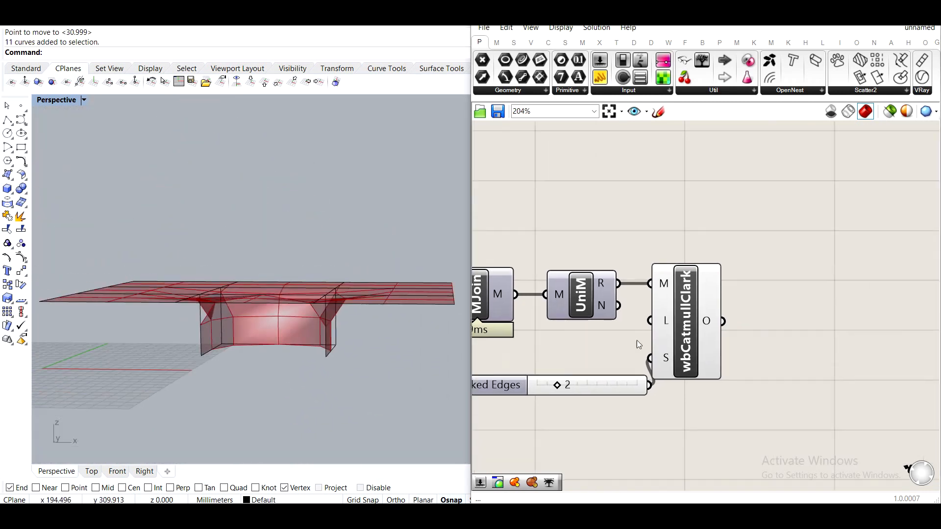
{"action": "scroll", "coordinate": [615, 365], "scroll_direction": "down", "scroll_amount": 4}
{"action": "scroll", "coordinate": [598, 350], "scroll_direction": "down", "scroll_amount": 2}
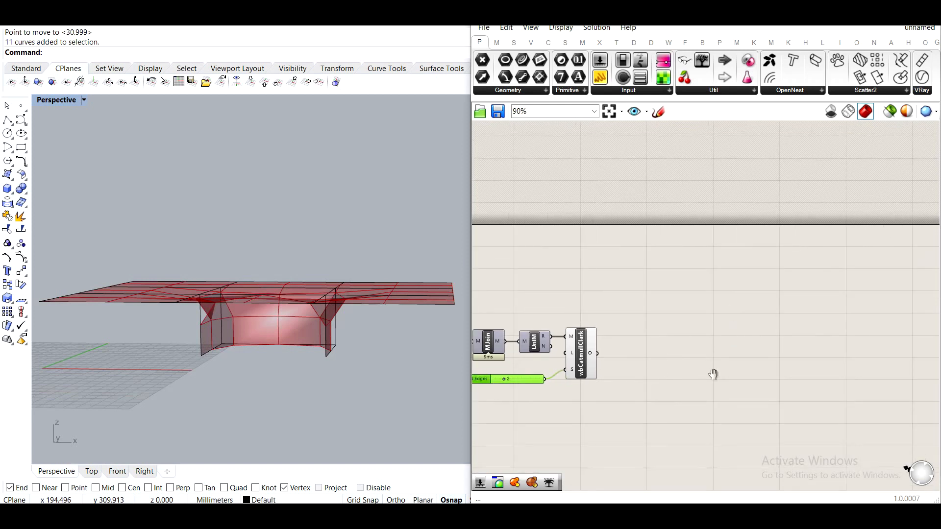
{"action": "left_click_drag", "start_coordinate": [730, 390], "coordinate": [481, 265]}
{"action": "left_click_drag", "start_coordinate": [528, 291], "coordinate": [542, 344]}
{"action": "left_click", "coordinate": [690, 316]}
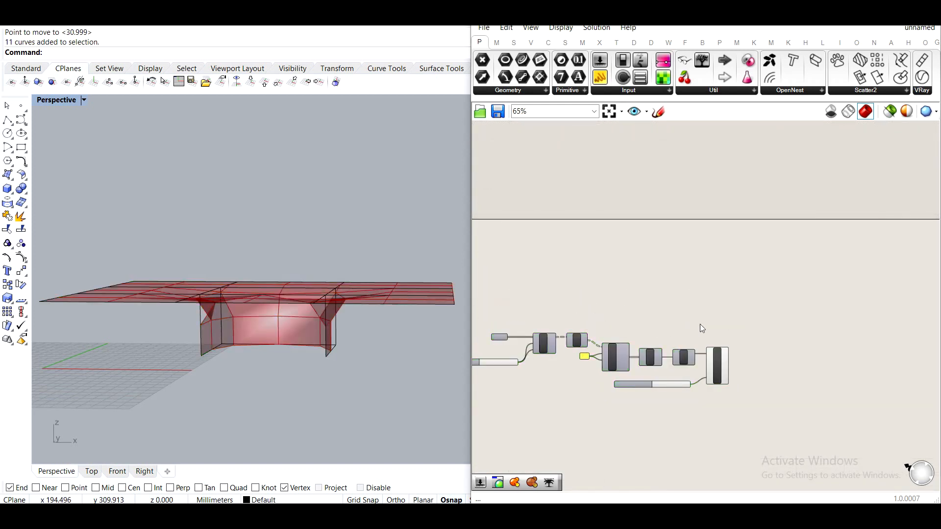
{"action": "right_click_drag", "start_coordinate": [833, 395], "coordinate": [783, 349]}
{"action": "right_click_drag", "start_coordinate": [441, 314], "coordinate": [345, 318]}
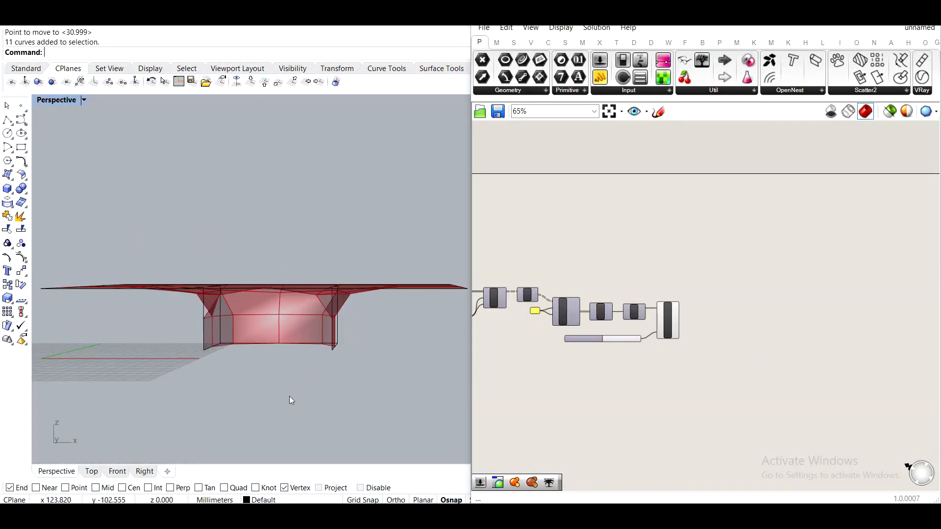
Add a Kangaroo Solver component to the canvas.
{"action": "double_click", "coordinate": [725, 271]}
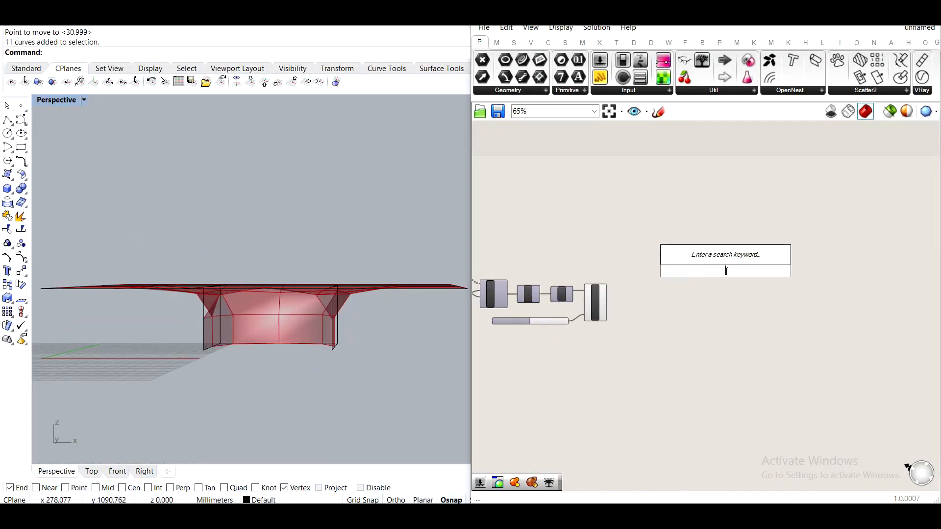
{"action": "type", "text": "sal"}
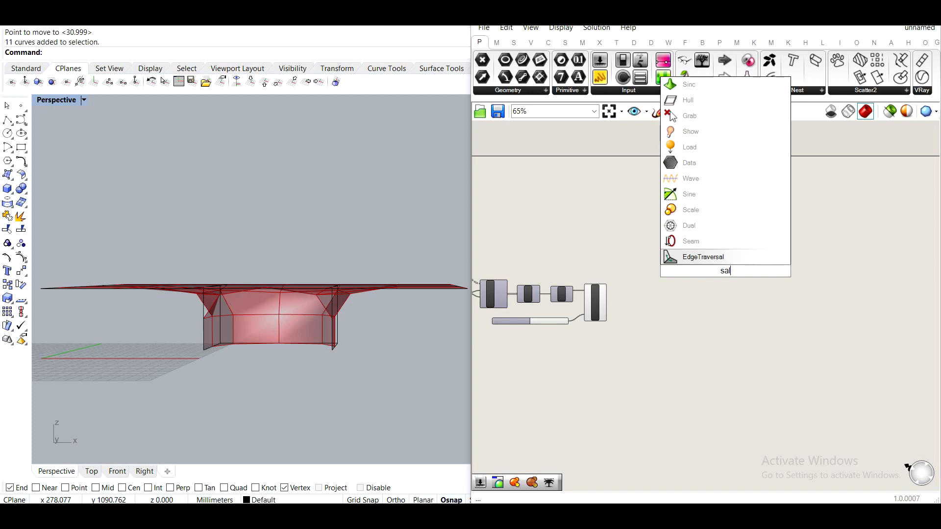
{"action": "key", "text": "BackSpace"}
{"action": "key", "text": "BackSpace"}
{"action": "type", "text": "ol"}
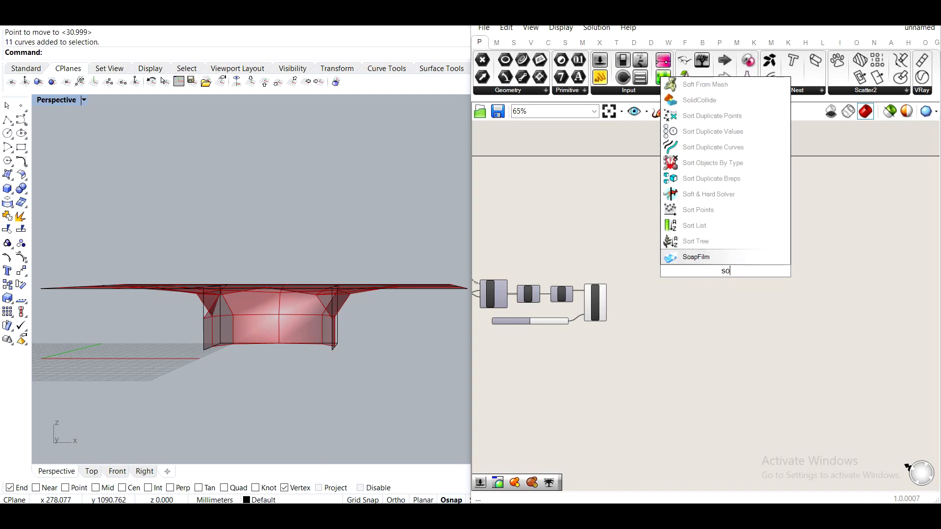
{"action": "left_click", "coordinate": [730, 226]}
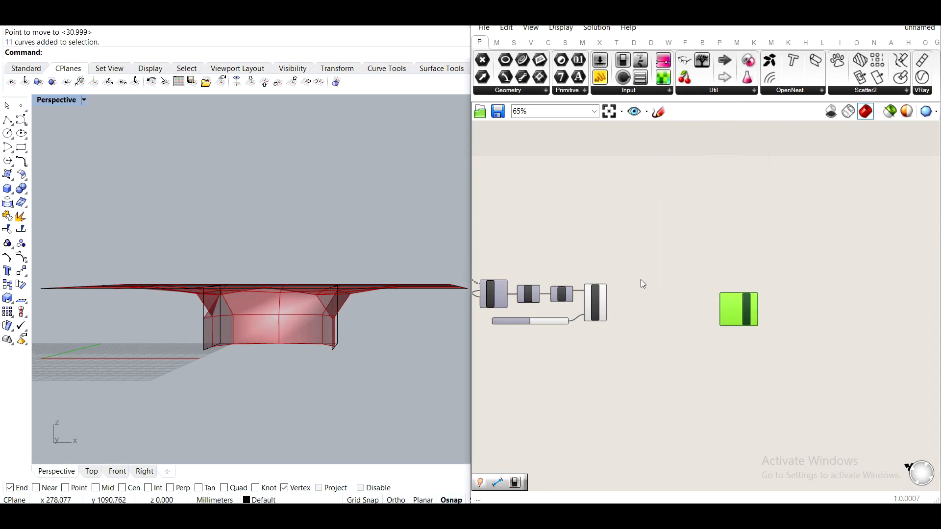
{"action": "scroll", "coordinate": [632, 284], "scroll_direction": "up", "scroll_amount": 4}
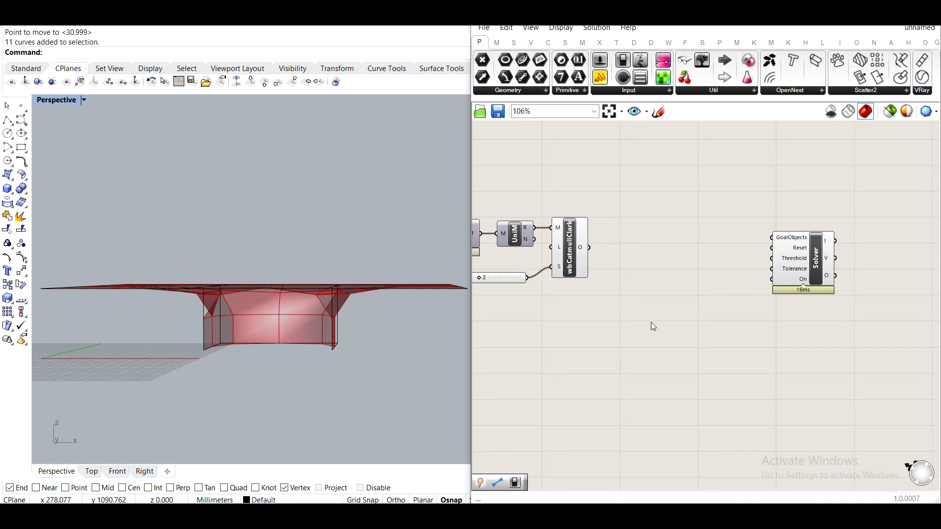
Add a Kangaroo Show goal component beside the Catmull-Clark subdivision and reposition the Solver.
{"action": "double_click", "coordinate": [625, 319]}
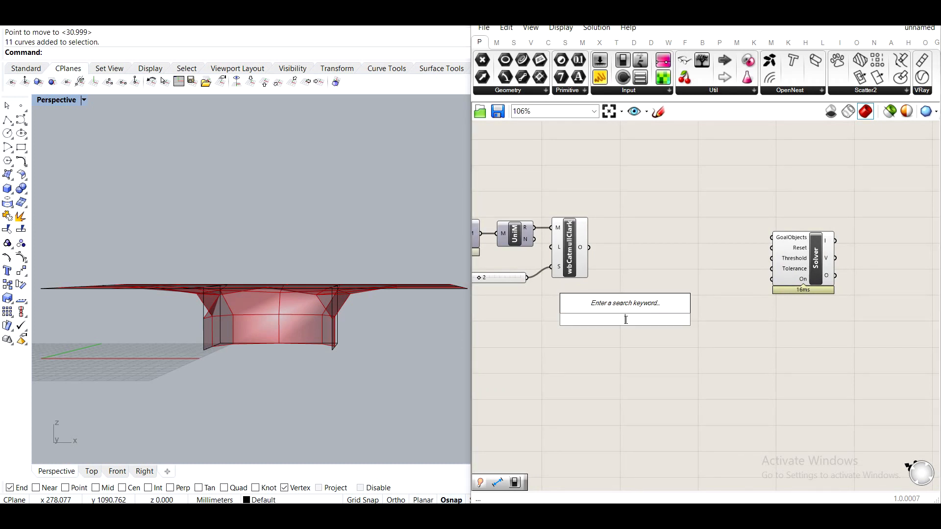
{"action": "type", "text": "sho"}
{"action": "left_click", "coordinate": [620, 304]}
{"action": "left_click_drag", "start_coordinate": [622, 311], "coordinate": [675, 207]}
{"action": "left_click_drag", "start_coordinate": [778, 276], "coordinate": [806, 292]}
Add an Entwine component, feeding it from the Show goal and connecting its result to the Solver's GoalObjects.
{"action": "double_click", "coordinate": [740, 300]}
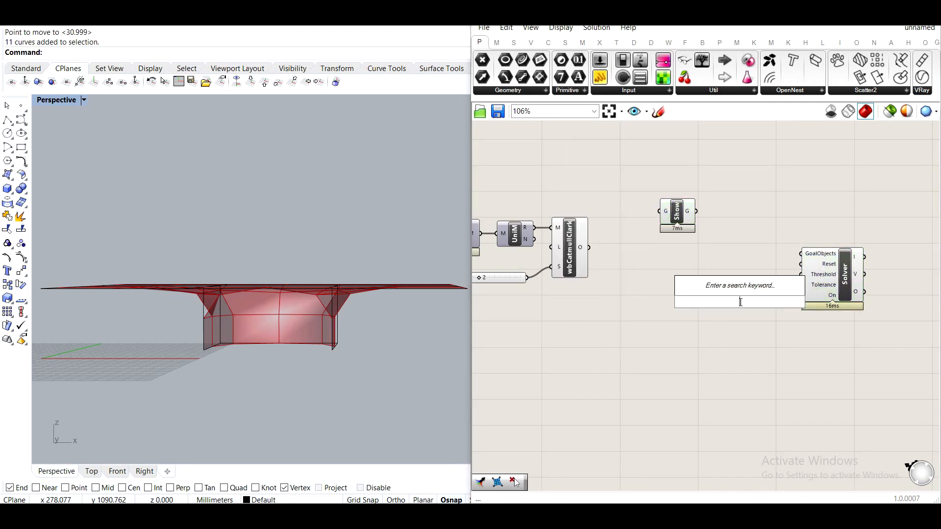
{"action": "type", "text": "entw"}
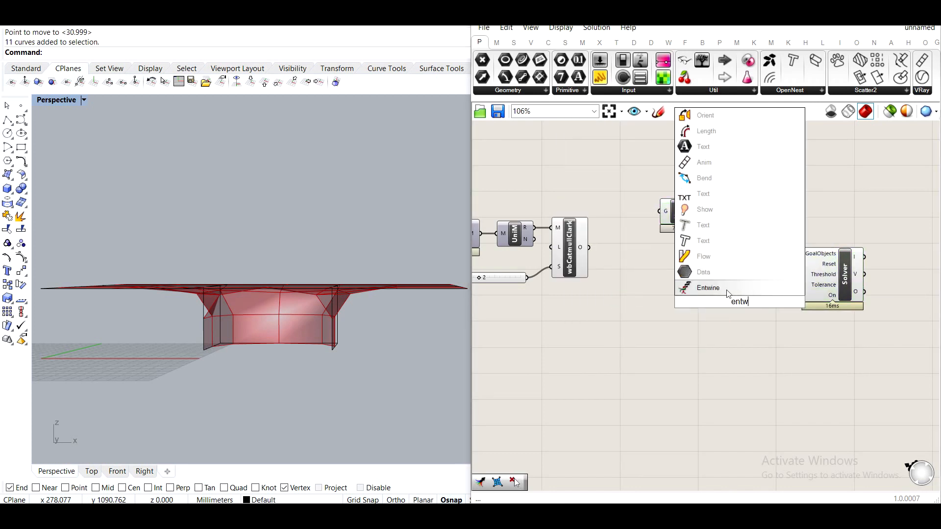
{"action": "key", "text": "Return"}
{"action": "left_click_drag", "start_coordinate": [697, 213], "coordinate": [760, 257]}
{"action": "left_click", "coordinate": [753, 284]}
{"action": "right_click_drag", "start_coordinate": [753, 285], "coordinate": [799, 262]}
Feed the subdivided mesh into the Show goal and set the Entwine output to Flatten.
{"action": "left_click_drag", "start_coordinate": [695, 192], "coordinate": [704, 190]}
{"action": "left_click_drag", "start_coordinate": [655, 309], "coordinate": [585, 215]}
{"action": "middle_click", "coordinate": [604, 224]}
{"action": "left_click", "coordinate": [648, 184]}
{"action": "left_click", "coordinate": [778, 266]}
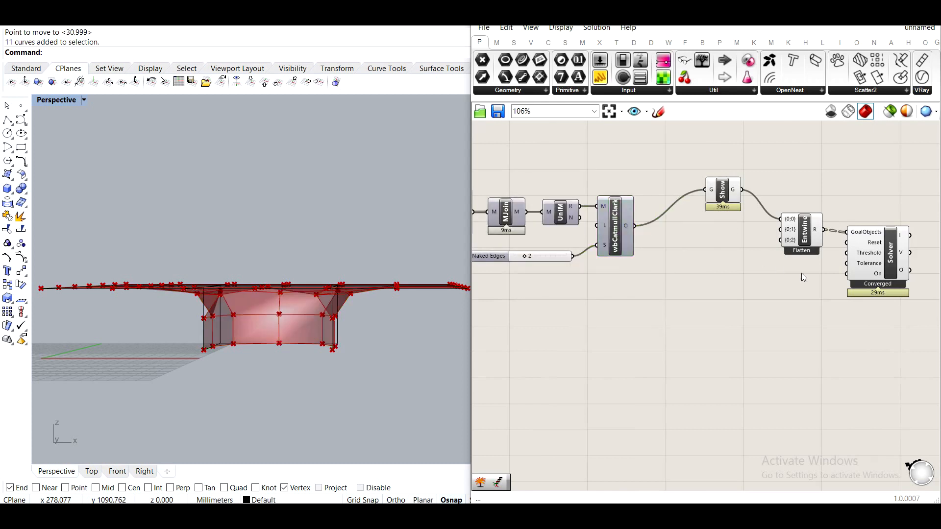
Add a Bang component connected to the Solver's output.
{"action": "right_click_drag", "start_coordinate": [778, 265], "coordinate": [692, 262]}
{"action": "left_click_drag", "start_coordinate": [836, 329], "coordinate": [675, 168]}
{"action": "left_click", "coordinate": [757, 242]}
{"action": "right_click_drag", "start_coordinate": [758, 242], "coordinate": [688, 247]}
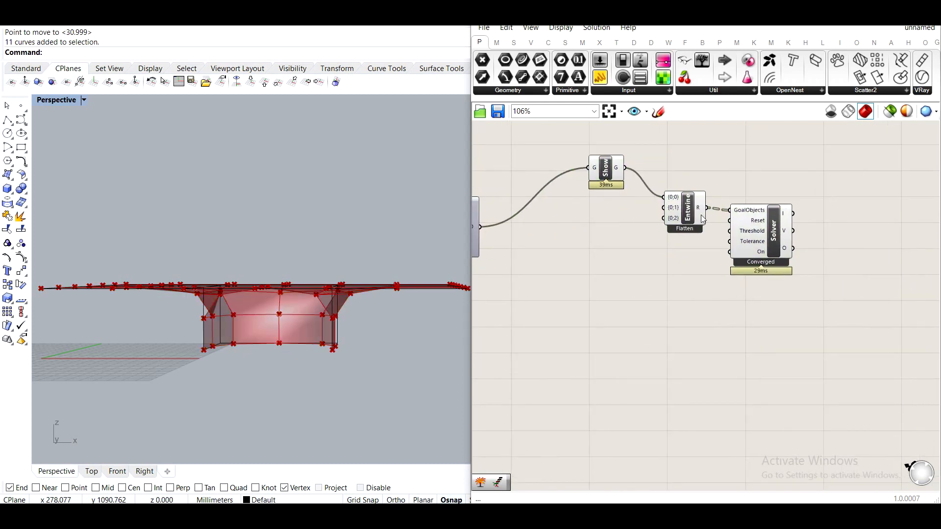
{"action": "right_click_drag", "start_coordinate": [676, 202], "coordinate": [611, 189]}
{"action": "double_click", "coordinate": [801, 273]}
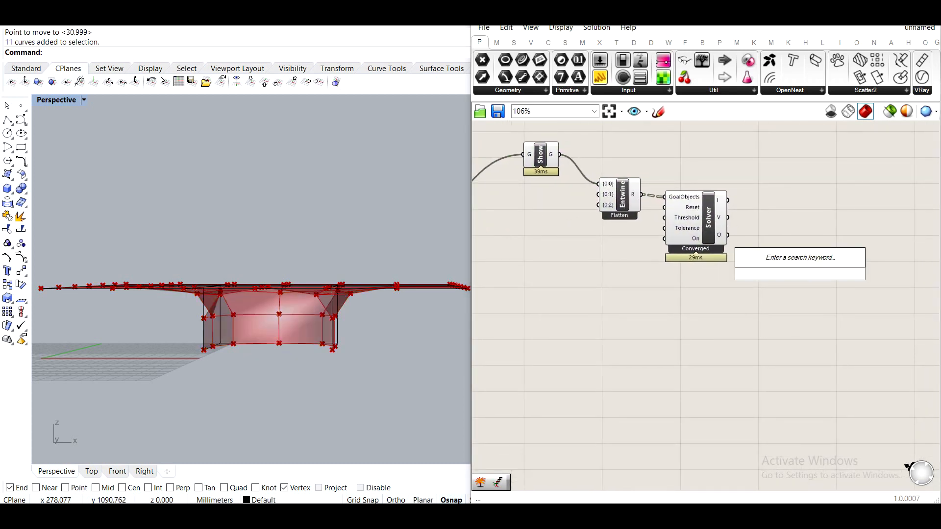
{"action": "type", "text": "bang"}
{"action": "key", "text": "Return"}
{"action": "left_click_drag", "start_coordinate": [728, 236], "coordinate": [783, 274]}
{"action": "scroll", "coordinate": [799, 277], "scroll_direction": "up", "scroll_amount": 4}
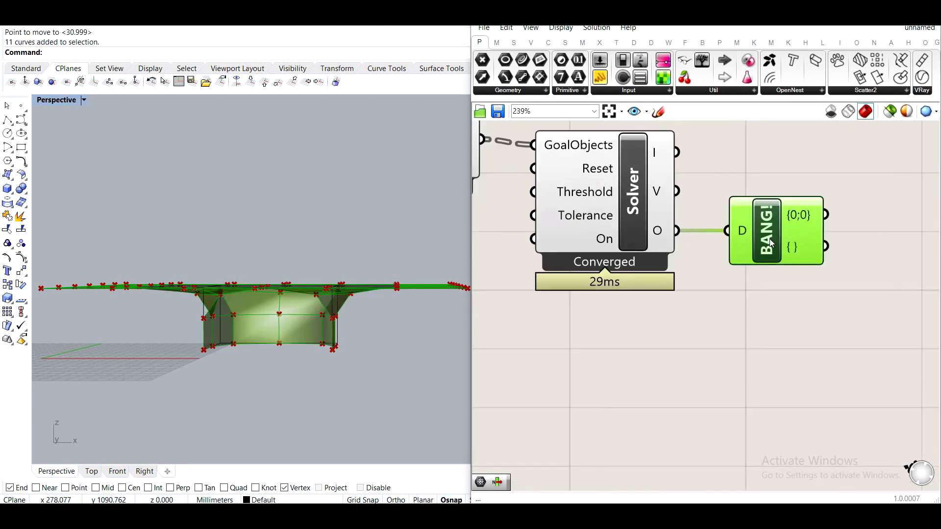
Add a Mesh component after the Bang component's output.
{"action": "scroll", "coordinate": [770, 239], "scroll_direction": "up", "scroll_amount": 2}
{"action": "left_click_drag", "start_coordinate": [806, 244], "coordinate": [816, 244]}
{"action": "scroll", "coordinate": [820, 247], "scroll_direction": "down", "scroll_amount": 3}
{"action": "right_click_drag", "start_coordinate": [835, 266], "coordinate": [691, 285]}
{"action": "double_click", "coordinate": [769, 314]}
{"action": "type", "text": "mesh"}
{"action": "key", "text": "Return"}
{"action": "left_click_drag", "start_coordinate": [717, 300], "coordinate": [647, 167]}
{"action": "scroll", "coordinate": [815, 220], "scroll_direction": "down", "scroll_amount": 2}
{"action": "middle_click", "coordinate": [669, 180]}
{"action": "left_click", "coordinate": [707, 142]}
{"action": "left_click", "coordinate": [744, 160]}
{"action": "right_click_drag", "start_coordinate": [543, 223], "coordinate": [702, 279]}
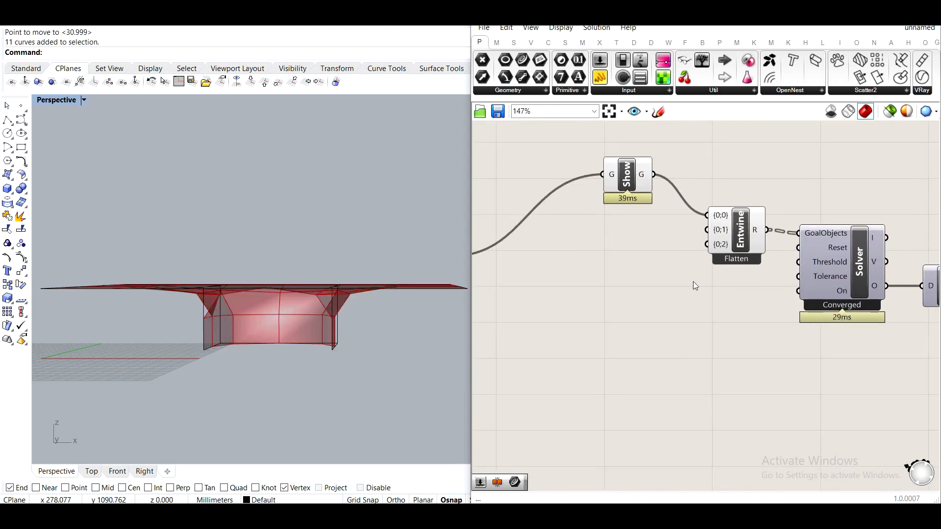
Add a Kangaroo EdgeLengths goal from the mesh goals and feed it the subdivided mesh.
{"action": "right_click_drag", "start_coordinate": [560, 283], "coordinate": [669, 267]}
{"action": "left_click_drag", "start_coordinate": [737, 161], "coordinate": [694, 156]}
{"action": "double_click", "coordinate": [706, 265]}
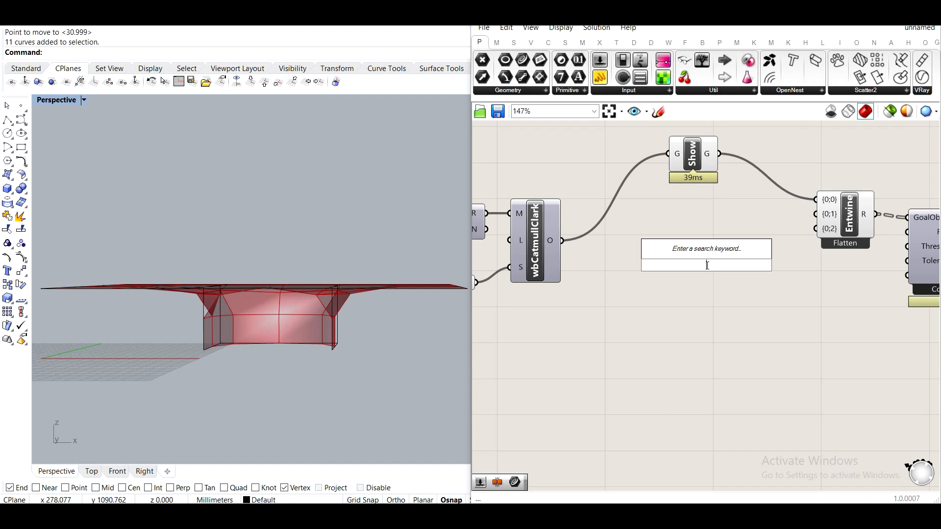
{"action": "right_click_drag", "start_coordinate": [313, 275], "coordinate": [178, 315]}
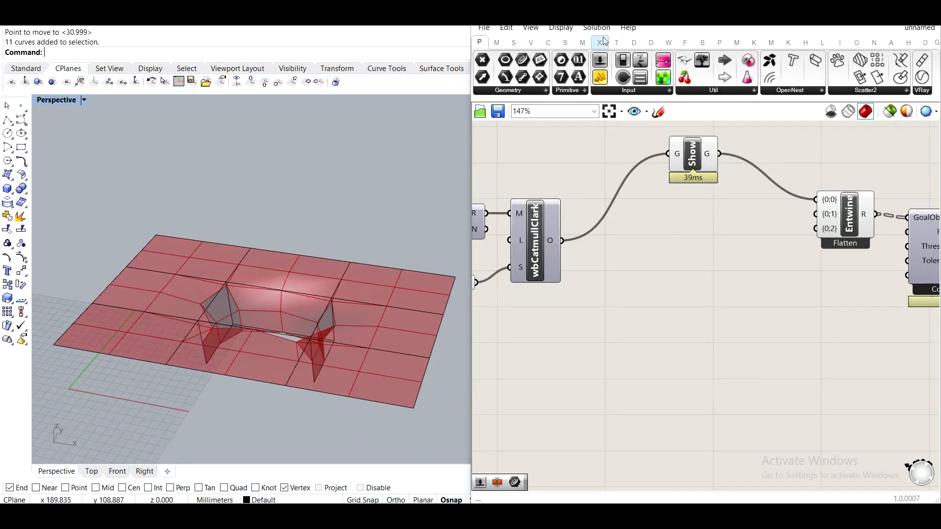
{"action": "left_click", "coordinate": [790, 42]}
{"action": "left_click", "coordinate": [755, 42]}
{"action": "left_click", "coordinate": [771, 42]}
{"action": "left_click", "coordinate": [789, 43]}
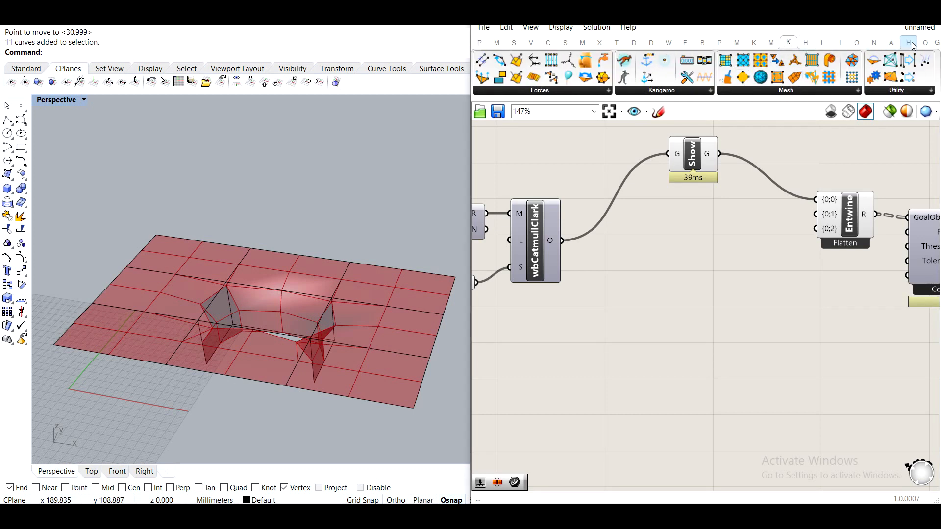
{"action": "left_click", "coordinate": [756, 46]}
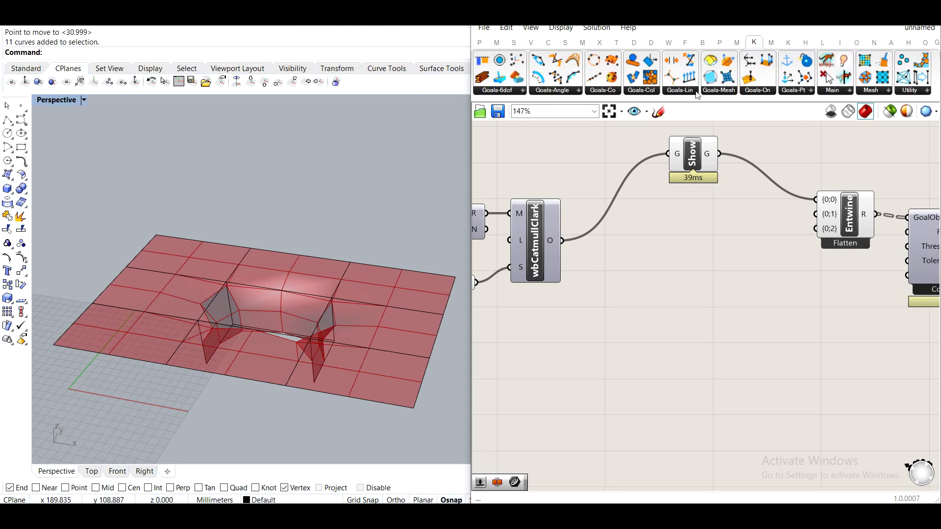
{"action": "left_click", "coordinate": [713, 92]}
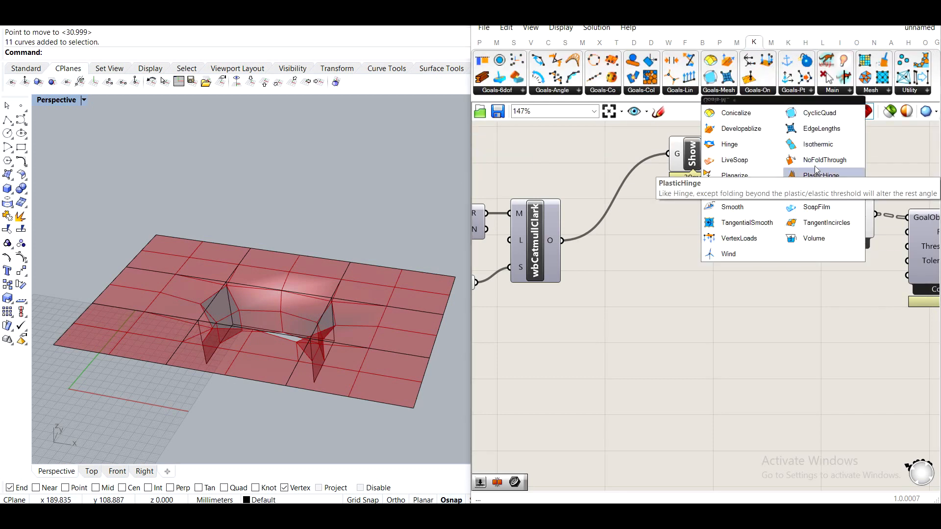
{"action": "left_click_drag", "start_coordinate": [821, 128], "coordinate": [699, 259]}
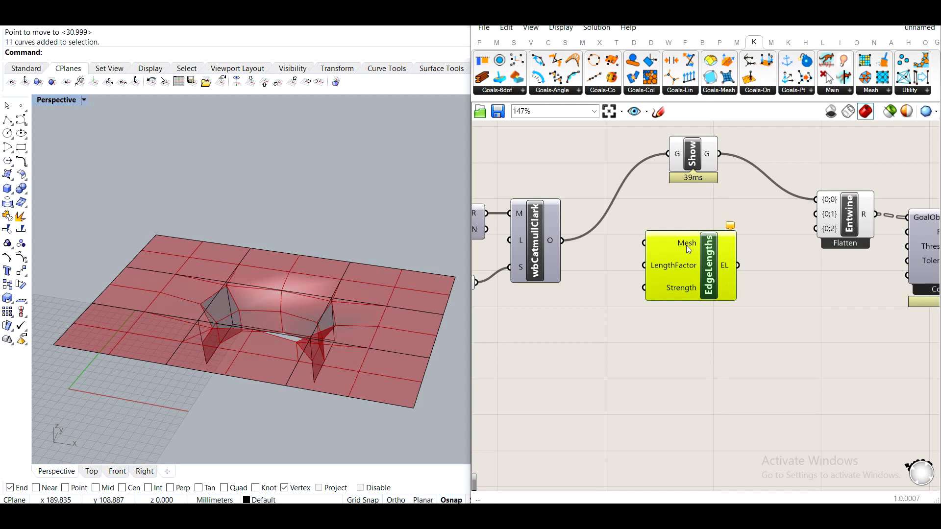
{"action": "left_click_drag", "start_coordinate": [652, 239], "coordinate": [645, 242]}
Connect a panel with 0 to EdgeLengths' LengthFactor and its output to the Entwine's second input.
{"action": "double_click", "coordinate": [641, 373]}
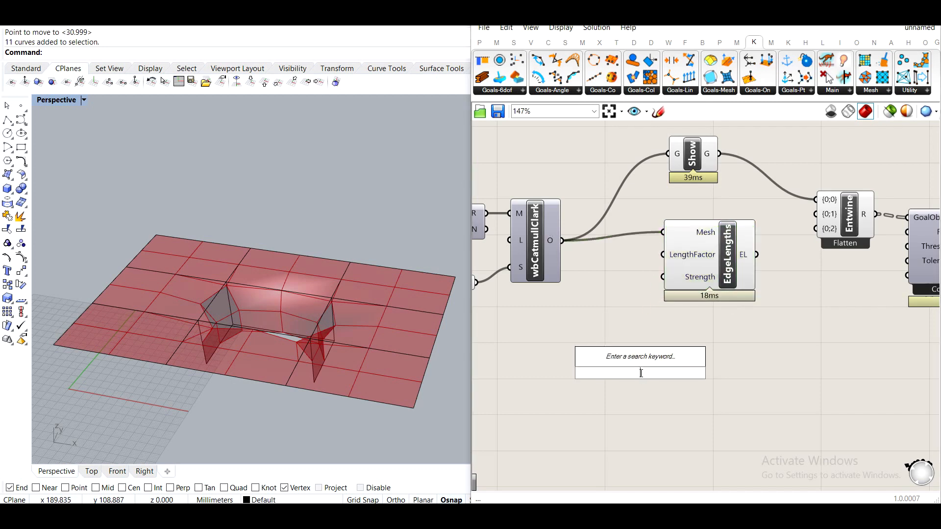
{"action": "type", "text": "0"}
{"action": "key", "text": "Return"}
{"action": "left_click_drag", "start_coordinate": [651, 373], "coordinate": [662, 254]}
{"action": "left_click_drag", "start_coordinate": [642, 375], "coordinate": [630, 251]}
{"action": "left_click_drag", "start_coordinate": [802, 226], "coordinate": [816, 214]}
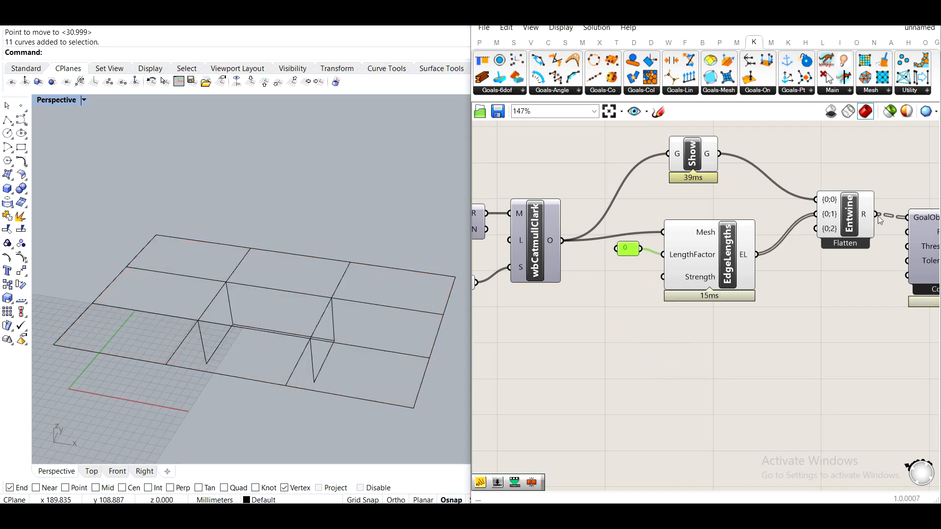
Remove the Entwine component's third input and regroup the EdgeLengths components.
{"action": "scroll", "coordinate": [815, 215], "scroll_direction": "up", "scroll_amount": 5}
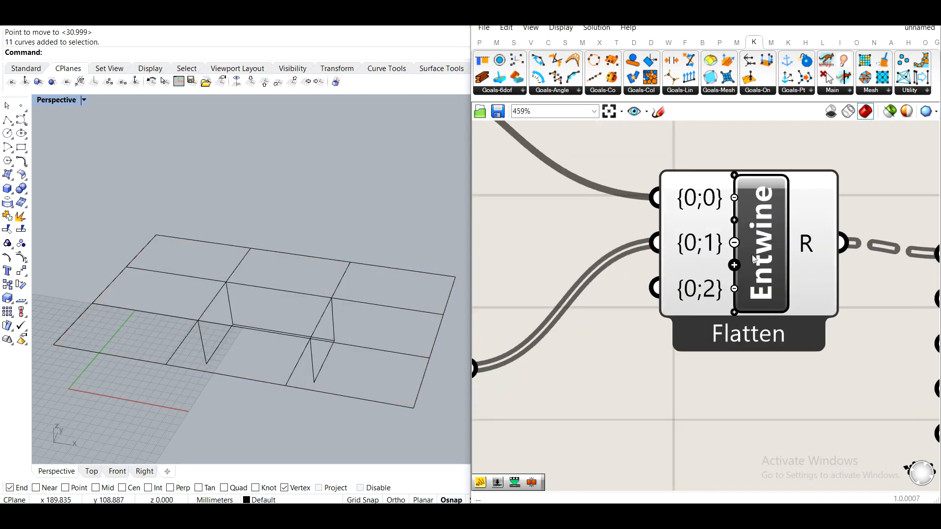
{"action": "left_click", "coordinate": [734, 289]}
{"action": "scroll", "coordinate": [740, 291], "scroll_direction": "down", "scroll_amount": 4}
{"action": "right_click_drag", "start_coordinate": [754, 291], "coordinate": [746, 314]}
{"action": "scroll", "coordinate": [747, 313], "scroll_direction": "down", "scroll_amount": 1}
{"action": "right_click_drag", "start_coordinate": [718, 361], "coordinate": [780, 304]}
{"action": "left_click", "coordinate": [828, 260]}
{"action": "left_click", "coordinate": [783, 304]}
{"action": "right_click_drag", "start_coordinate": [677, 336], "coordinate": [801, 337]}
{"action": "left_click_drag", "start_coordinate": [672, 350], "coordinate": [508, 208]}
{"action": "left_click_drag", "start_coordinate": [625, 233], "coordinate": [618, 222]}
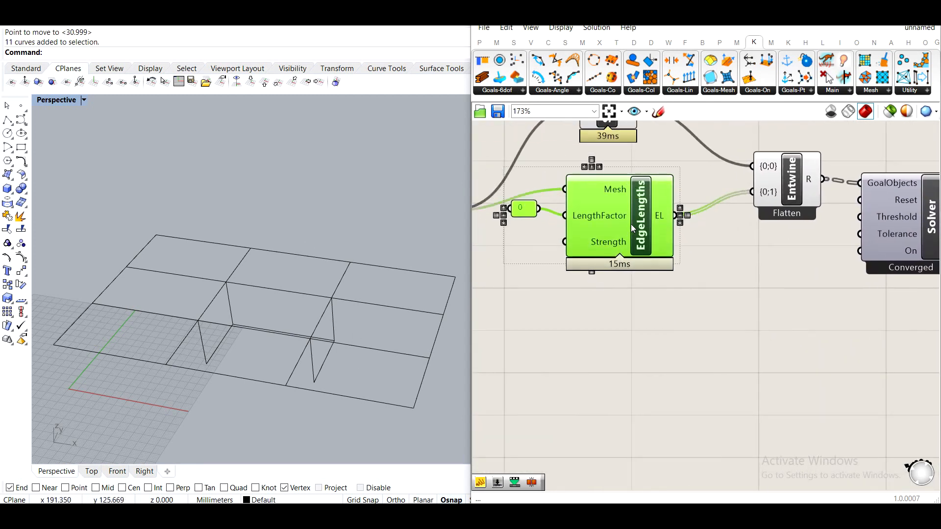
Add a Kangaroo Anchor goal and connect its output to the Entwine component.
{"action": "left_click", "coordinate": [516, 228]}
{"action": "left_click_drag", "start_coordinate": [534, 224], "coordinate": [539, 220]}
{"action": "left_click", "coordinate": [549, 263]}
{"action": "right_click_drag", "start_coordinate": [622, 312], "coordinate": [716, 292]}
{"action": "scroll", "coordinate": [722, 296], "scroll_direction": "down", "scroll_amount": 3}
{"action": "right_click_drag", "start_coordinate": [759, 313], "coordinate": [720, 338]}
{"action": "right_click_drag", "start_coordinate": [585, 327], "coordinate": [616, 293]}
{"action": "double_click", "coordinate": [676, 323]}
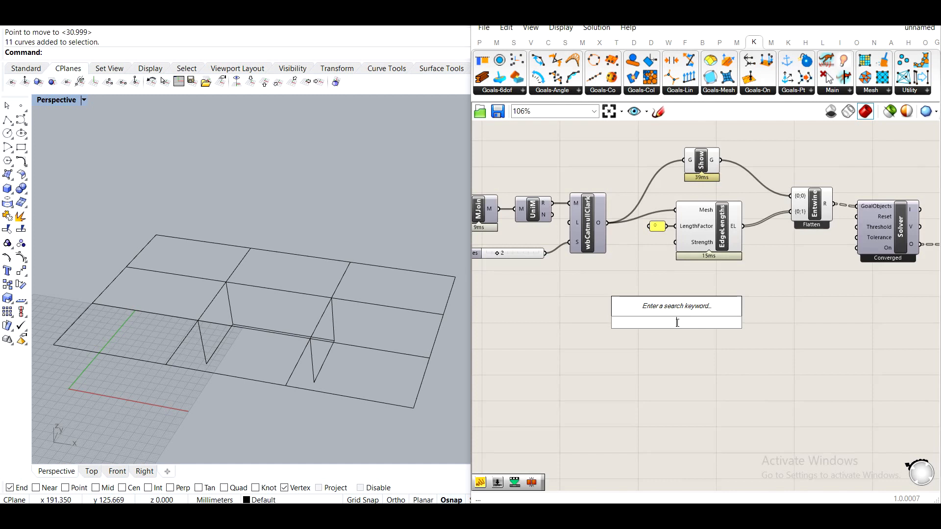
{"action": "type", "text": "ancho"}
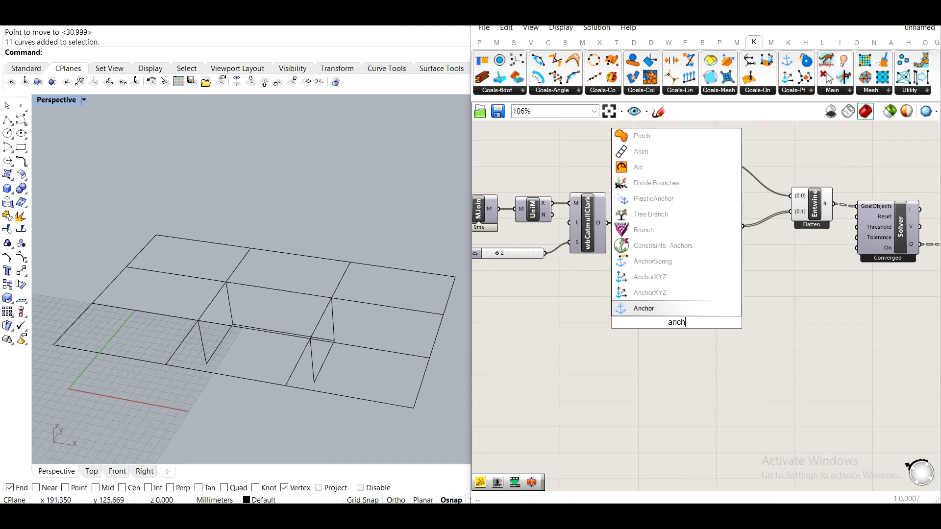
{"action": "left_click", "coordinate": [666, 314]}
{"action": "left_click_drag", "start_coordinate": [677, 324], "coordinate": [790, 212]}
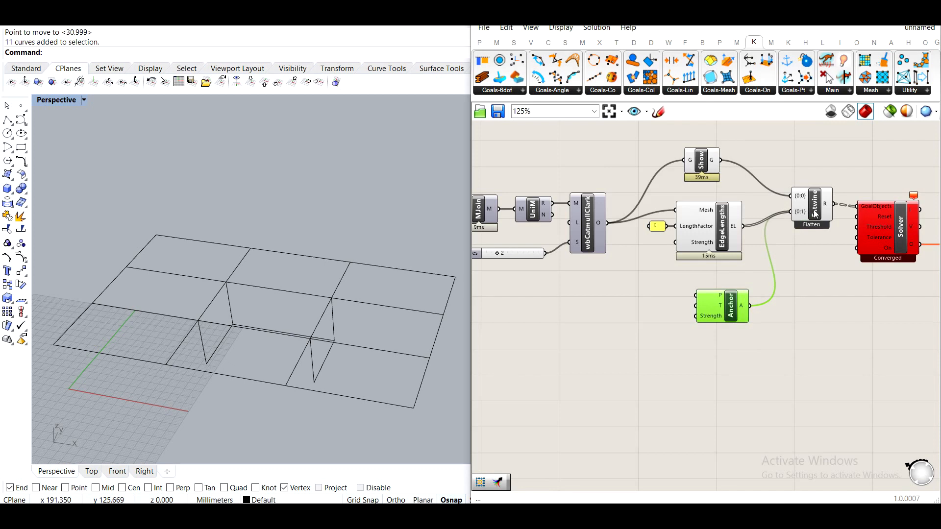
Add a NakedVertices component fed by the subdivided mesh and connect its NakedPts to the Anchor's P input.
{"action": "scroll", "coordinate": [790, 214], "scroll_direction": "up", "scroll_amount": 4}
{"action": "scroll", "coordinate": [704, 290], "scroll_direction": "down", "scroll_amount": 3}
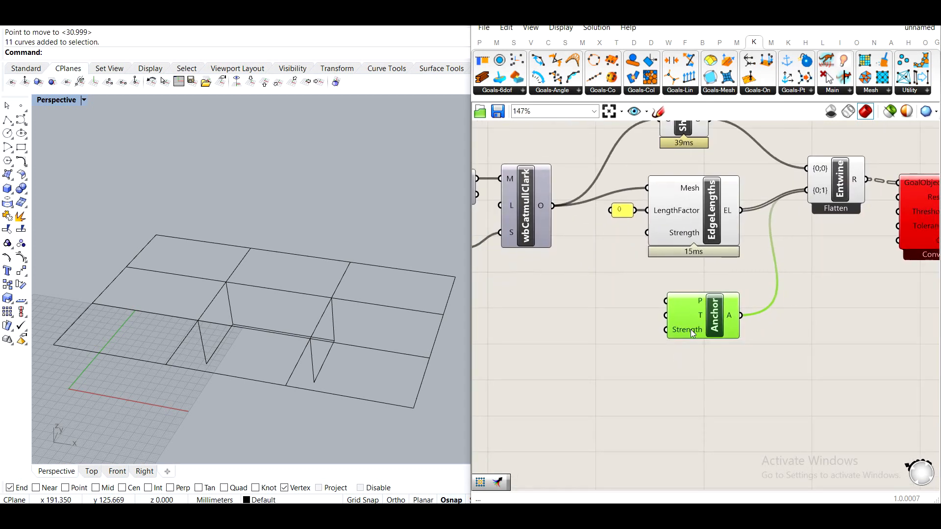
{"action": "right_click_drag", "start_coordinate": [766, 320], "coordinate": [799, 311]}
{"action": "right_click_drag", "start_coordinate": [590, 319], "coordinate": [675, 303]}
{"action": "double_click", "coordinate": [642, 314]}
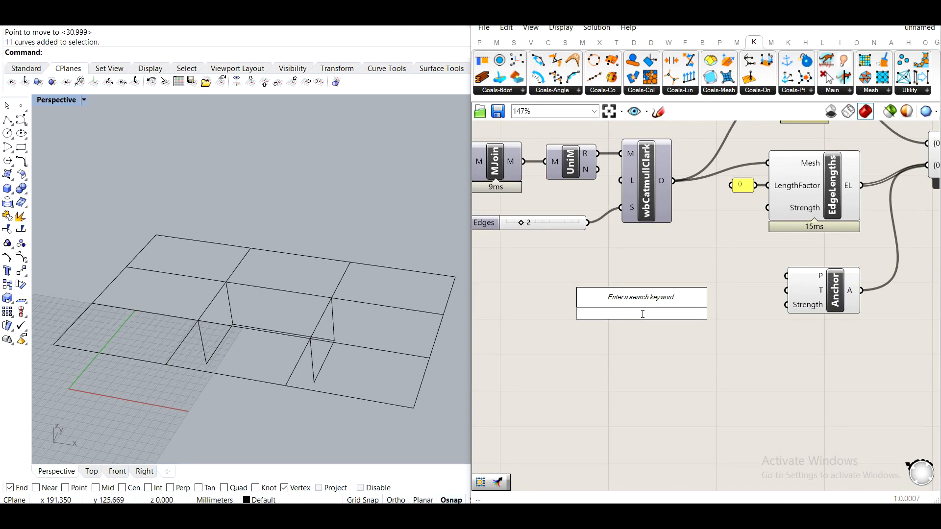
{"action": "type", "text": "na"}
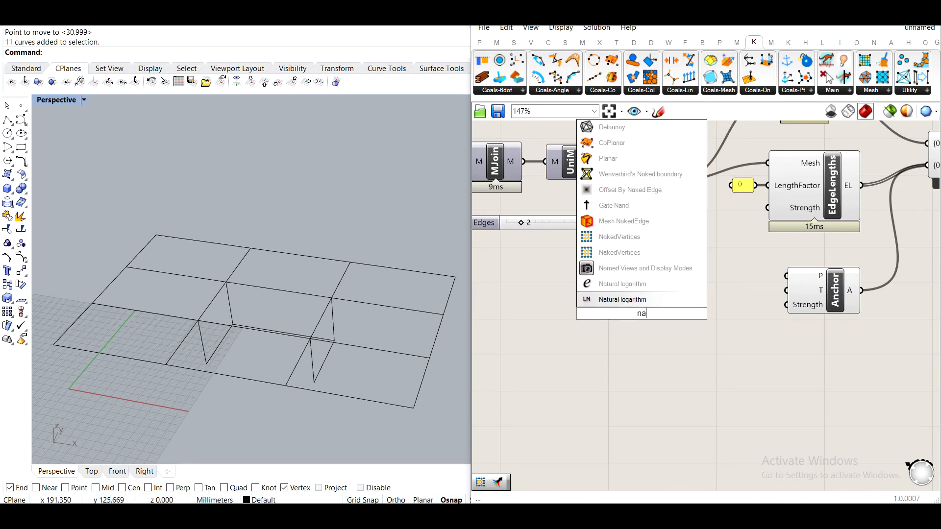
{"action": "key", "text": "Up"}
{"action": "key", "text": "Up"}
{"action": "key", "text": "Up"}
{"action": "key", "text": "Return"}
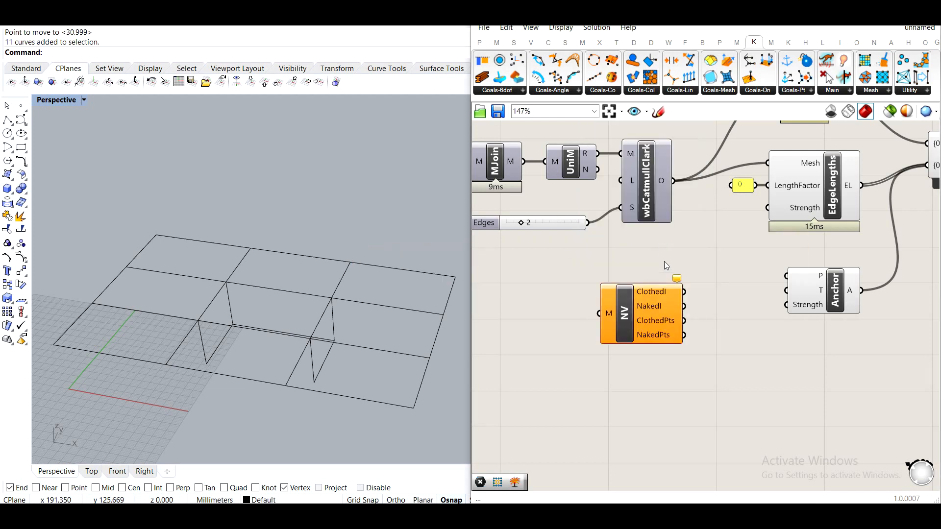
{"action": "left_click_drag", "start_coordinate": [673, 181], "coordinate": [687, 292]}
{"action": "left_click", "coordinate": [688, 310]}
{"action": "right_click_drag", "start_coordinate": [762, 349], "coordinate": [690, 327]}
Insert a Point parameter between the NakedPts output and the Anchor's P input.
{"action": "double_click", "coordinate": [685, 342]}
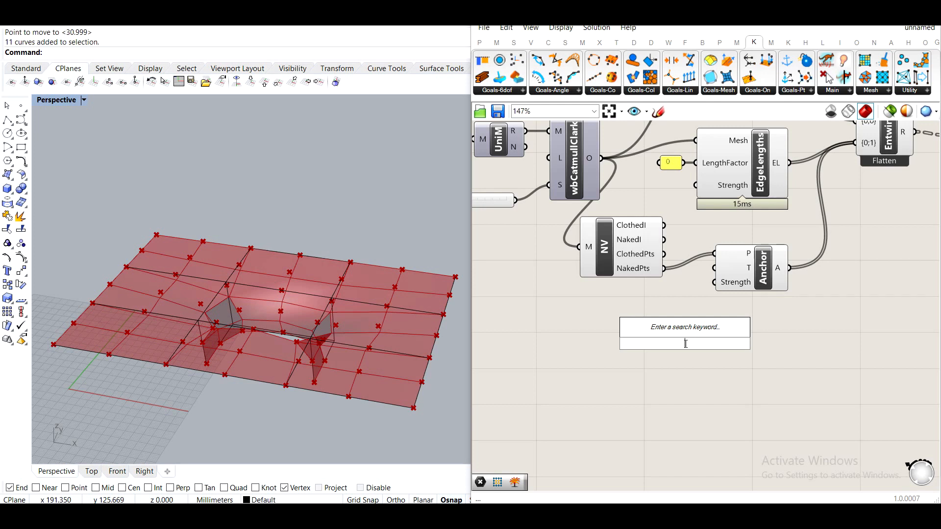
{"action": "type", "text": "pon"}
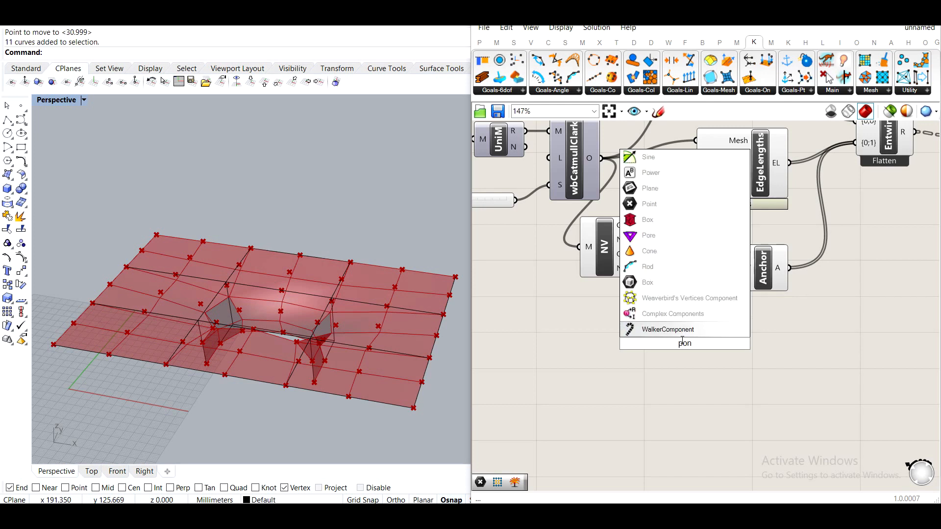
{"action": "key", "text": "BackSpace"}
{"action": "type", "text": "i"}
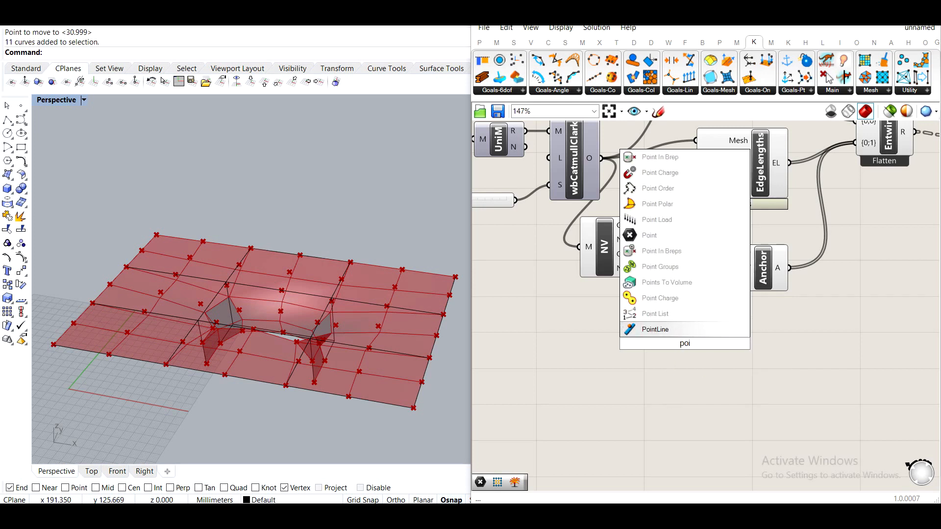
{"action": "type", "text": "nt"}
{"action": "left_click", "coordinate": [651, 329]}
{"action": "left_click_drag", "start_coordinate": [664, 268], "coordinate": [779, 270]}
{"action": "left_click_drag", "start_coordinate": [698, 345], "coordinate": [704, 268]}
Orbit and zoom the viewport to examine the anchored naked vertices of the table mesh.
{"action": "right_click_drag", "start_coordinate": [279, 296], "coordinate": [319, 296]}
{"action": "scroll", "coordinate": [314, 313], "scroll_direction": "down", "scroll_amount": 2}
{"action": "scroll", "coordinate": [196, 307], "scroll_direction": "up", "scroll_amount": 4}
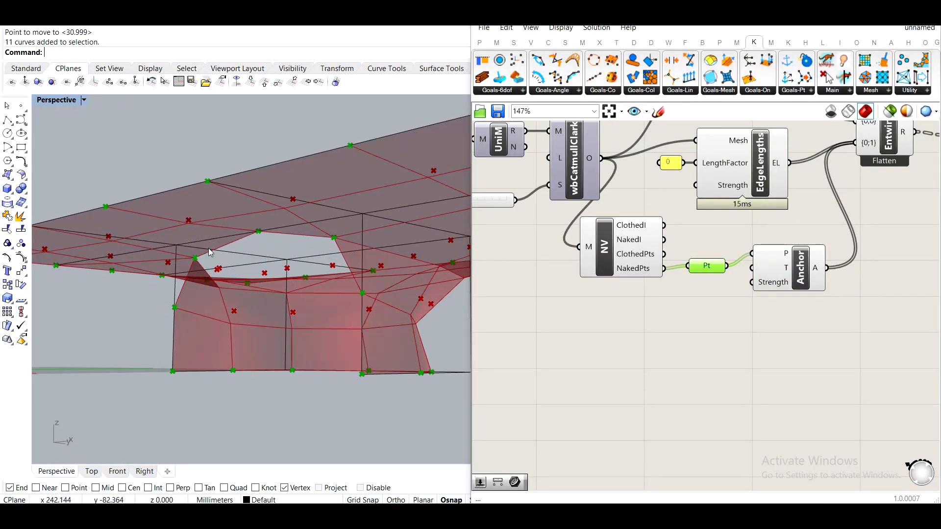
{"action": "scroll", "coordinate": [648, 307], "scroll_direction": "down", "scroll_amount": 3}
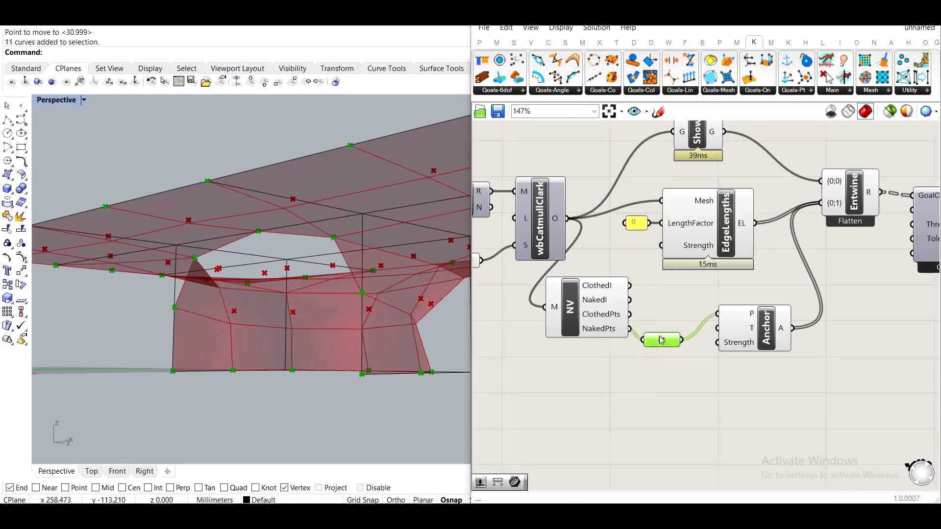
Zoom out the Grasshopper canvas and rearrange the components around the EdgeLengths and Anchor goals.
{"action": "scroll", "coordinate": [645, 332], "scroll_direction": "down", "scroll_amount": 2}
{"action": "left_click_drag", "start_coordinate": [910, 359], "coordinate": [616, 172]}
{"action": "left_click_drag", "start_coordinate": [649, 252], "coordinate": [795, 255]}
{"action": "left_click", "coordinate": [669, 193]}
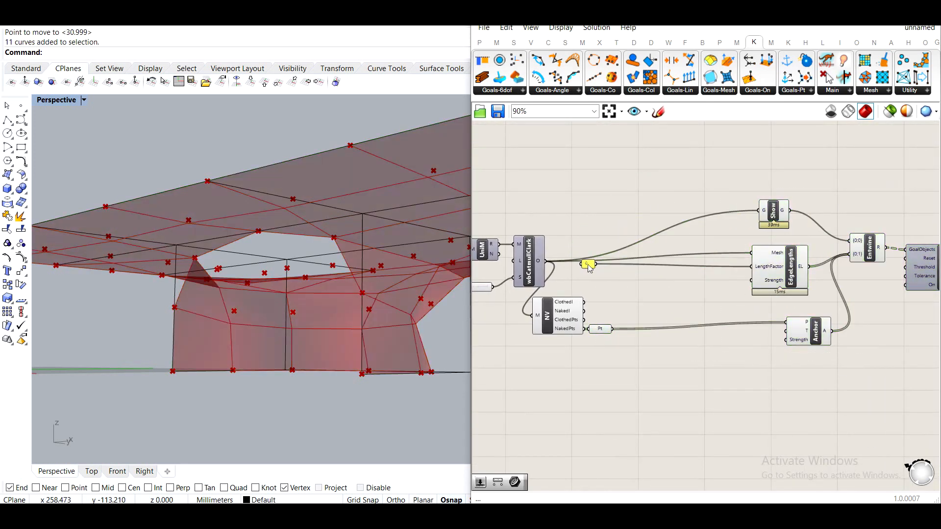
{"action": "left_click_drag", "start_coordinate": [729, 271], "coordinate": [749, 266]}
{"action": "left_click_drag", "start_coordinate": [588, 267], "coordinate": [737, 269]}
{"action": "right_click_drag", "start_coordinate": [611, 336], "coordinate": [676, 296]}
{"action": "left_click", "coordinate": [701, 288]}
{"action": "left_click_drag", "start_coordinate": [702, 292], "coordinate": [686, 298]}
Orbit and zoom the Rhino viewport to inspect the relaxed table mesh and its anchor points.
{"action": "right_click_drag", "start_coordinate": [343, 289], "coordinate": [380, 287]}
{"action": "scroll", "coordinate": [315, 296], "scroll_direction": "down", "scroll_amount": 2}
{"action": "scroll", "coordinate": [315, 296], "scroll_direction": "up", "scroll_amount": 3}
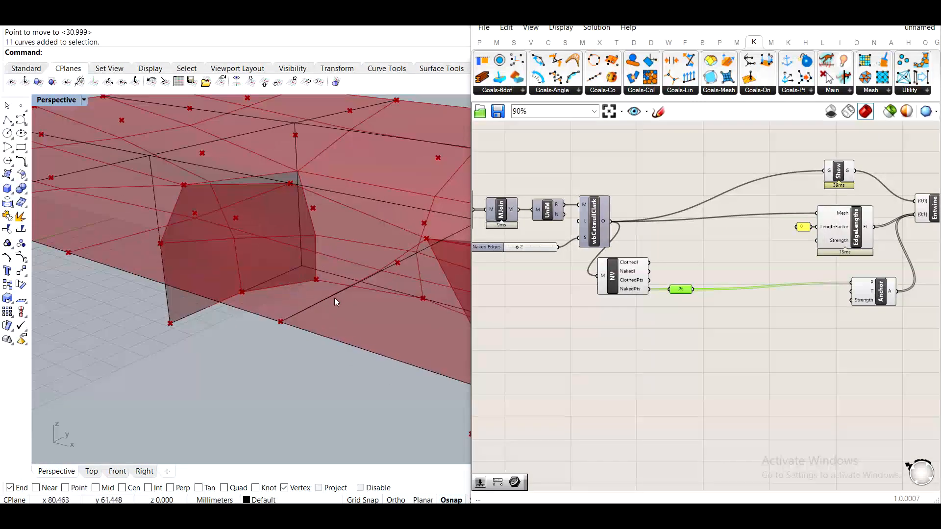
{"action": "right_click_drag", "start_coordinate": [292, 273], "coordinate": [299, 292]}
{"action": "scroll", "coordinate": [309, 279], "scroll_direction": "down", "scroll_amount": 2}
{"action": "scroll", "coordinate": [308, 279], "scroll_direction": "down", "scroll_amount": 2}
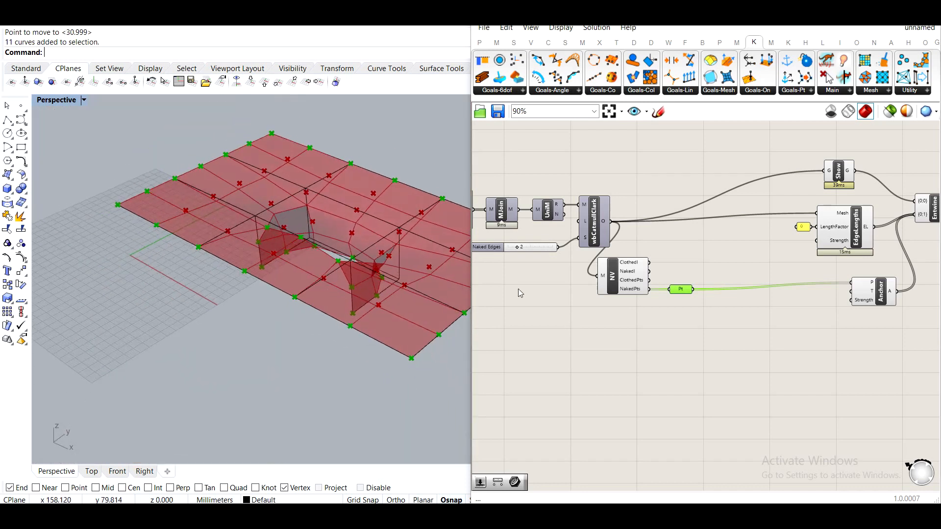
{"action": "left_click", "coordinate": [612, 275]}
{"action": "scroll", "coordinate": [835, 340], "scroll_direction": "down", "scroll_amount": 3}
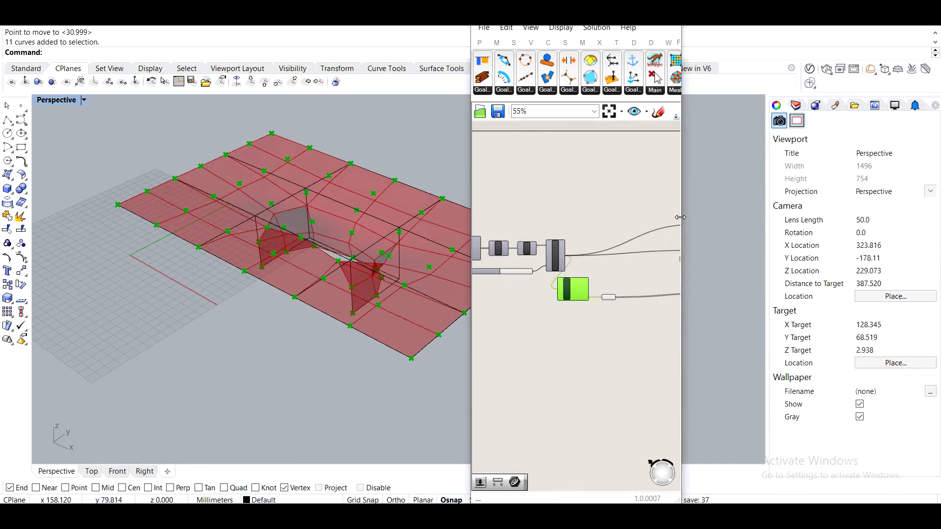
Turn off the preview of the relaxed mesh output and the NakedVertices component.
{"action": "left_click_drag", "start_coordinate": [861, 319], "coordinate": [654, 212]}
{"action": "middle_click", "coordinate": [716, 209]}
{"action": "left_click", "coordinate": [683, 258]}
{"action": "left_click", "coordinate": [844, 268]}
{"action": "middle_click", "coordinate": [846, 227]}
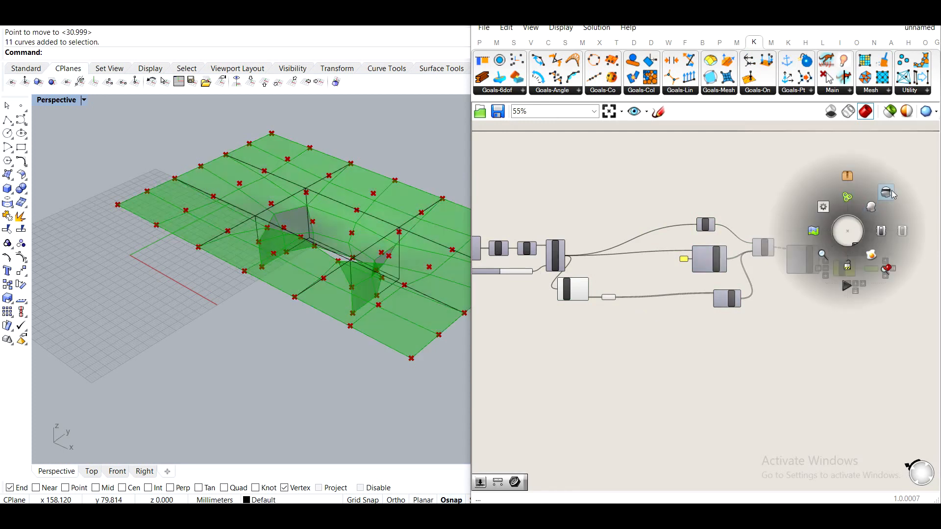
{"action": "left_click", "coordinate": [880, 196]}
{"action": "scroll", "coordinate": [550, 308], "scroll_direction": "up", "scroll_amount": 3}
{"action": "scroll", "coordinate": [653, 285], "scroll_direction": "up", "scroll_amount": 1}
{"action": "left_click", "coordinate": [613, 260]}
{"action": "middle_click", "coordinate": [615, 269]}
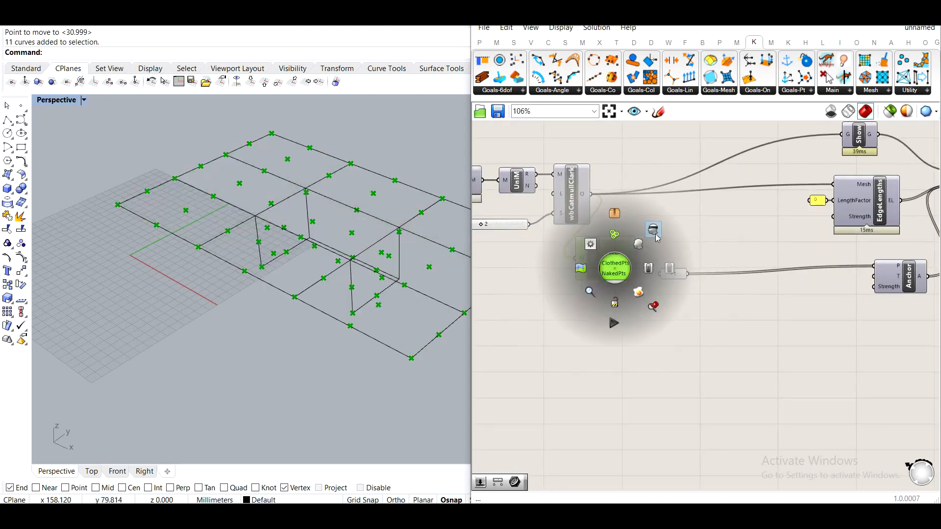
{"action": "left_click", "coordinate": [653, 233]}
{"action": "right_click_drag", "start_coordinate": [443, 274], "coordinate": [441, 248]}
{"action": "left_click_drag", "start_coordinate": [673, 269], "coordinate": [665, 270]}
{"action": "right_click_drag", "start_coordinate": [336, 269], "coordinate": [152, 196]}
{"action": "right_click_drag", "start_coordinate": [222, 281], "coordinate": [211, 236]}
{"action": "right_click_drag", "start_coordinate": [670, 303], "coordinate": [634, 262]}
{"action": "double_click", "coordinate": [627, 306]}
{"action": "type", "text": "sort"}
{"action": "key", "text": "Return"}
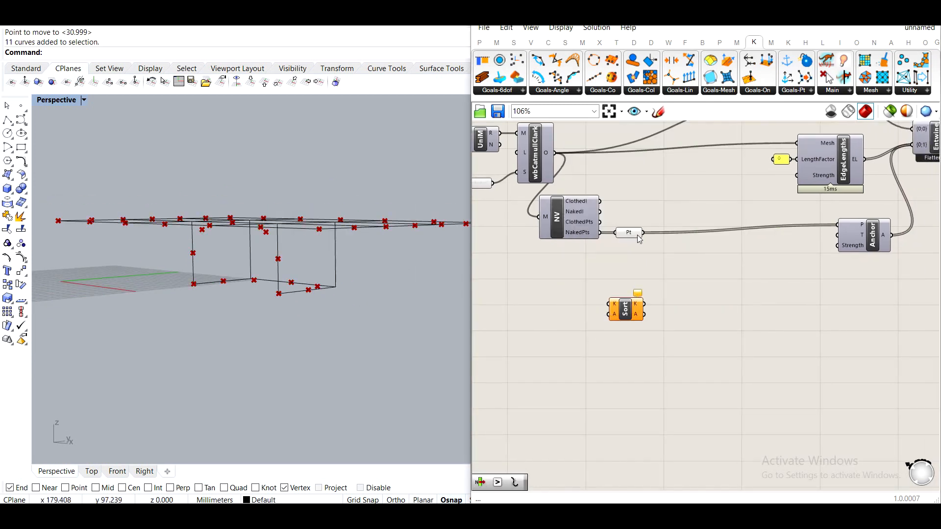
{"action": "left_click_drag", "start_coordinate": [596, 315], "coordinate": [656, 312]}
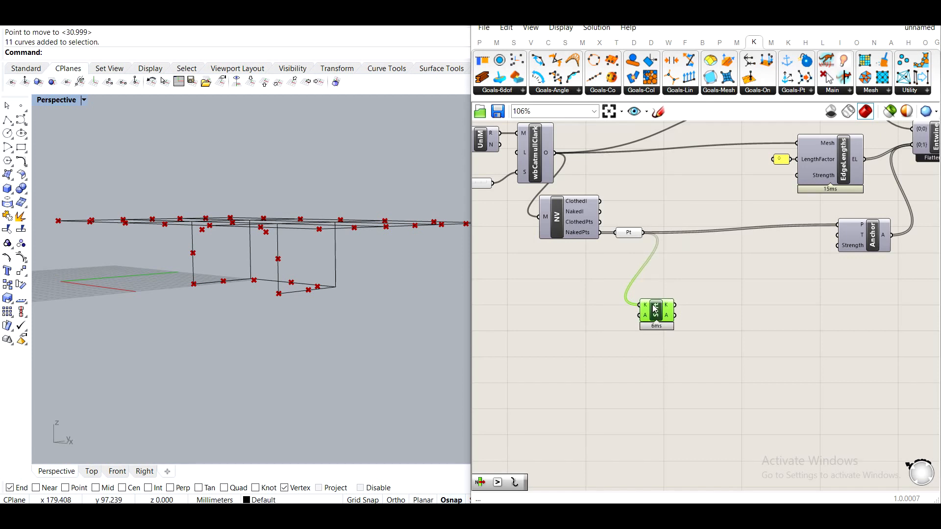
{"action": "key", "text": "Delete"}
Add a Deconstruct Point component and feed it the naked-vertex Point parameter.
{"action": "double_click", "coordinate": [652, 304]}
{"action": "type", "text": "deco"}
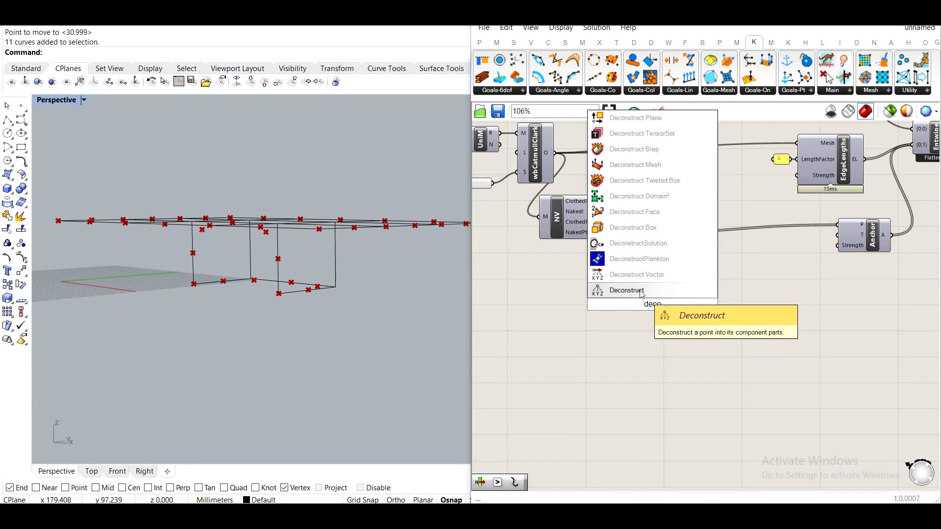
{"action": "key", "text": "Return"}
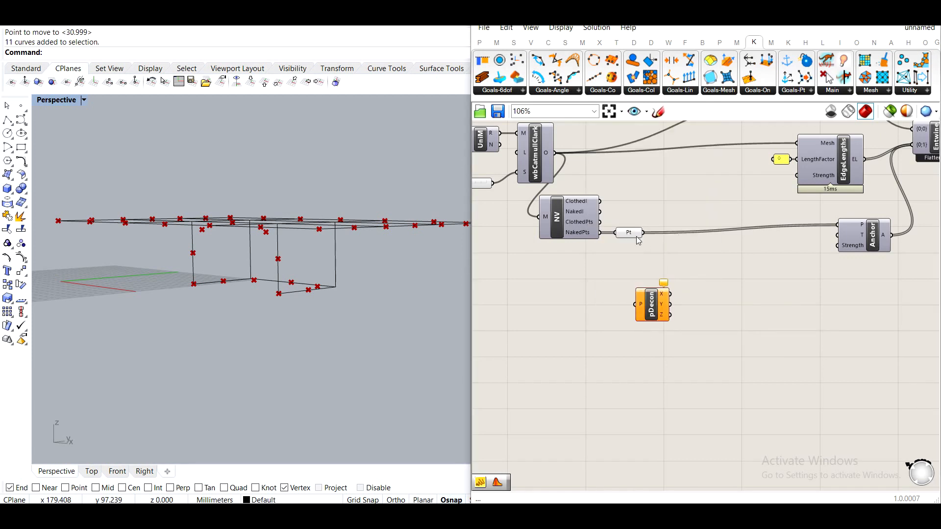
{"action": "left_click_drag", "start_coordinate": [647, 310], "coordinate": [654, 275]}
{"action": "mouse_move", "coordinate": [670, 285]}
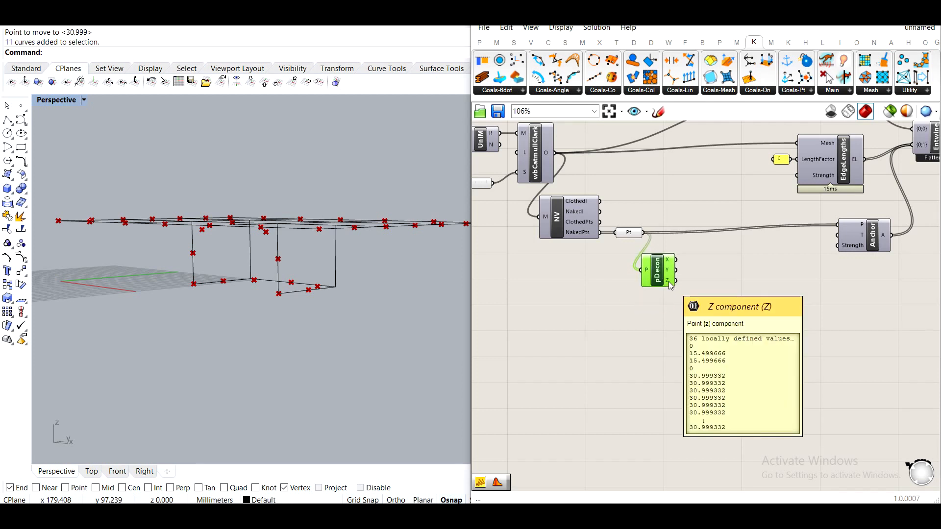
Reposition the Deconstruct Point component and turn off the Point parameter's preview.
{"action": "right_click_drag", "start_coordinate": [684, 273], "coordinate": [649, 273]}
{"action": "left_click", "coordinate": [704, 331]}
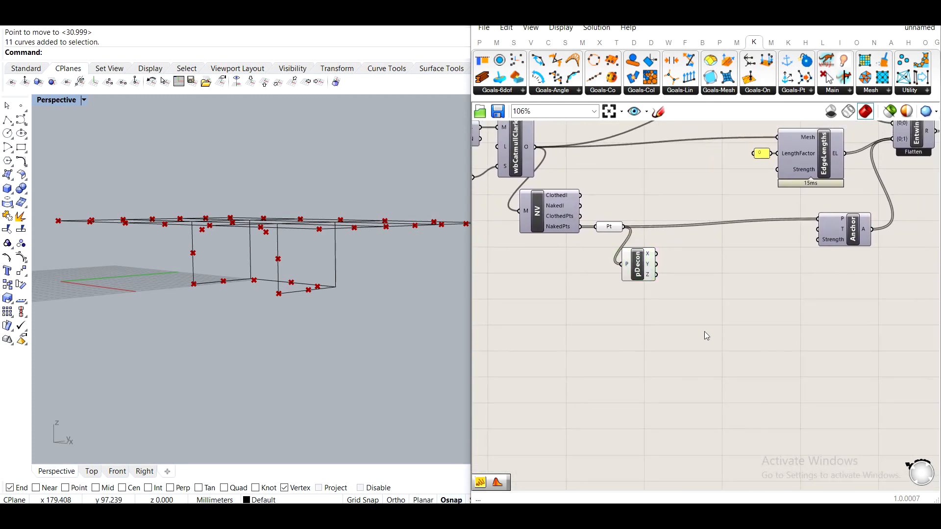
{"action": "right_click_drag", "start_coordinate": [704, 331], "coordinate": [649, 315]}
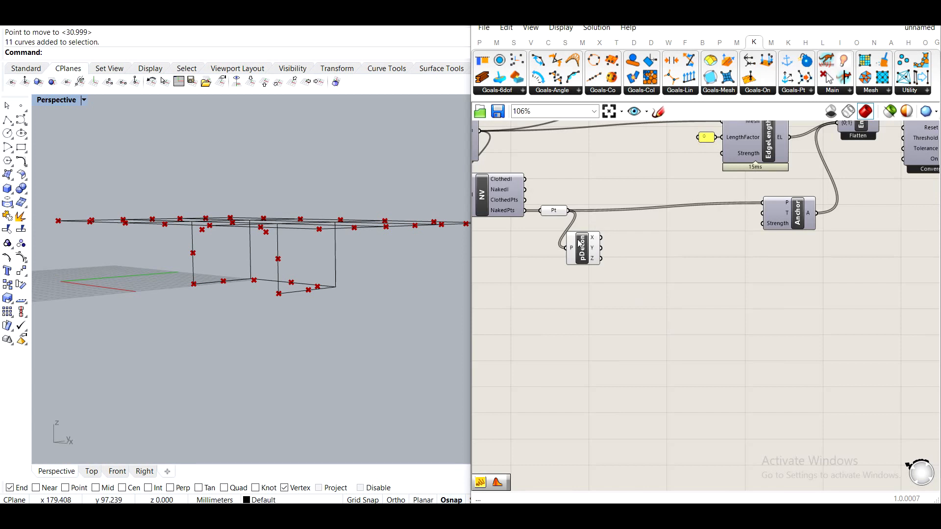
{"action": "left_click_drag", "start_coordinate": [578, 238], "coordinate": [588, 242]}
{"action": "left_click", "coordinate": [553, 208]}
{"action": "middle_click", "coordinate": [553, 208]}
{"action": "left_click", "coordinate": [589, 160]}
{"action": "left_click", "coordinate": [665, 289]}
{"action": "right_click_drag", "start_coordinate": [628, 292], "coordinate": [609, 288]}
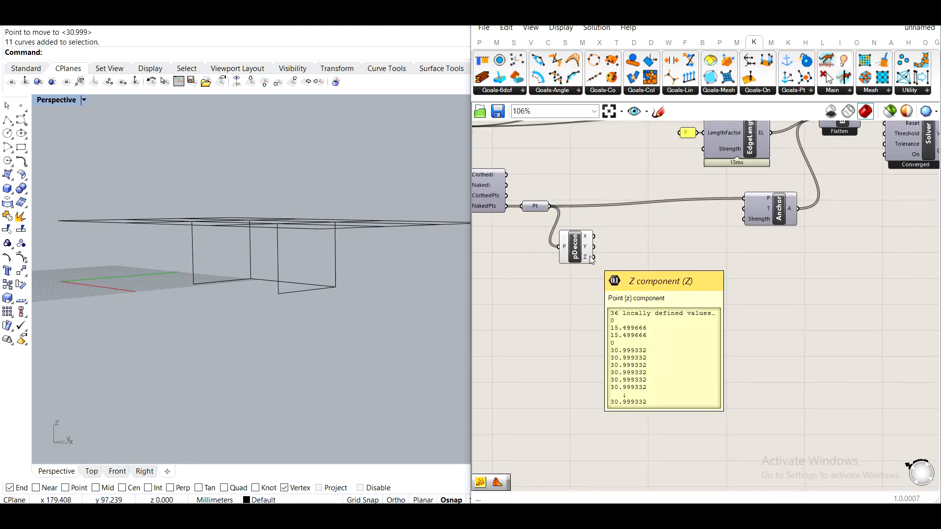
Add a Bounds component and connect the Z output of Deconstruct Point to it.
{"action": "double_click", "coordinate": [613, 298]}
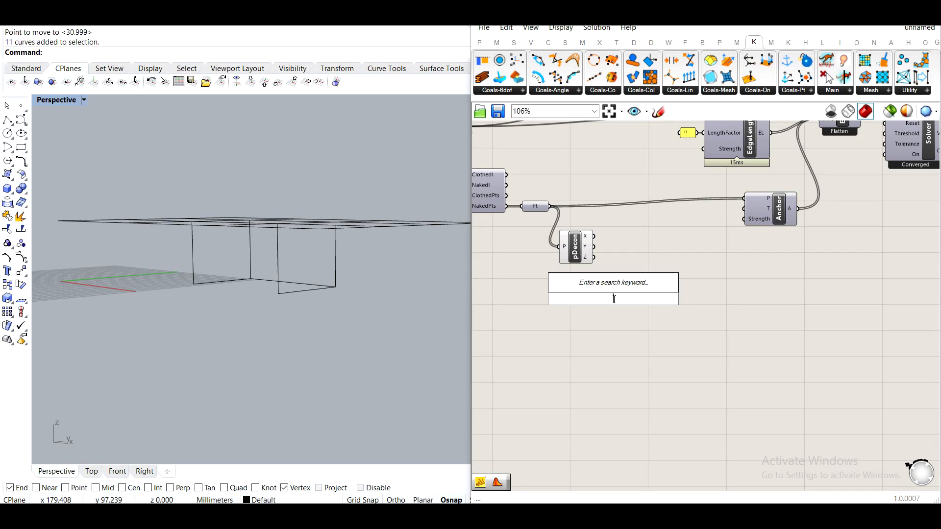
{"action": "type", "text": "bounds"}
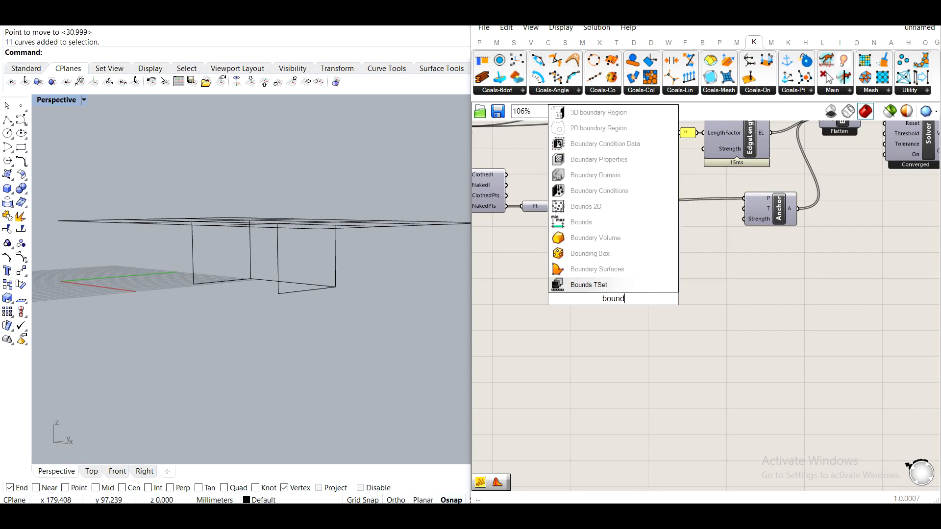
{"action": "left_click", "coordinate": [607, 288]}
{"action": "mouse_move", "coordinate": [593, 256]}
{"action": "left_mouse_down"}
{"action": "mouse_move", "coordinate": [602, 298]}
{"action": "mouse_move", "coordinate": [617, 264]}
{"action": "left_mouse_up"}
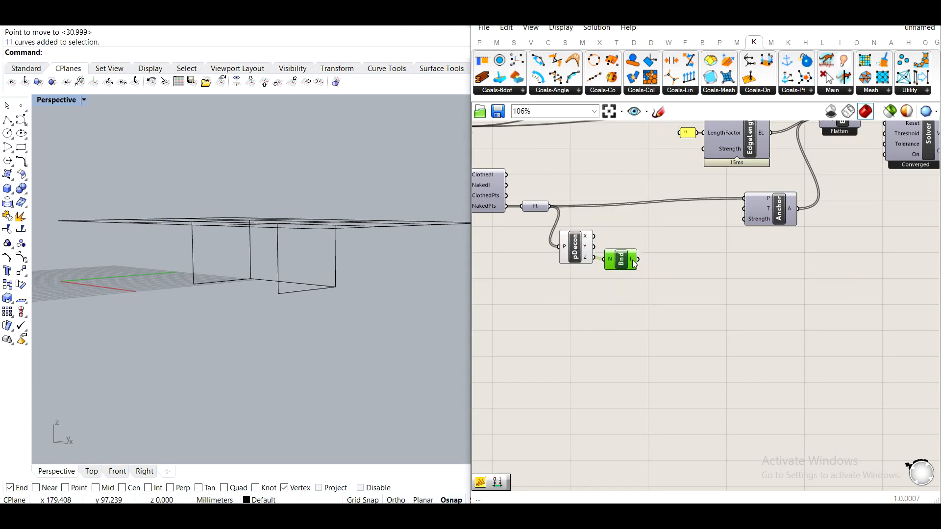
{"action": "mouse_move", "coordinate": [634, 264]}
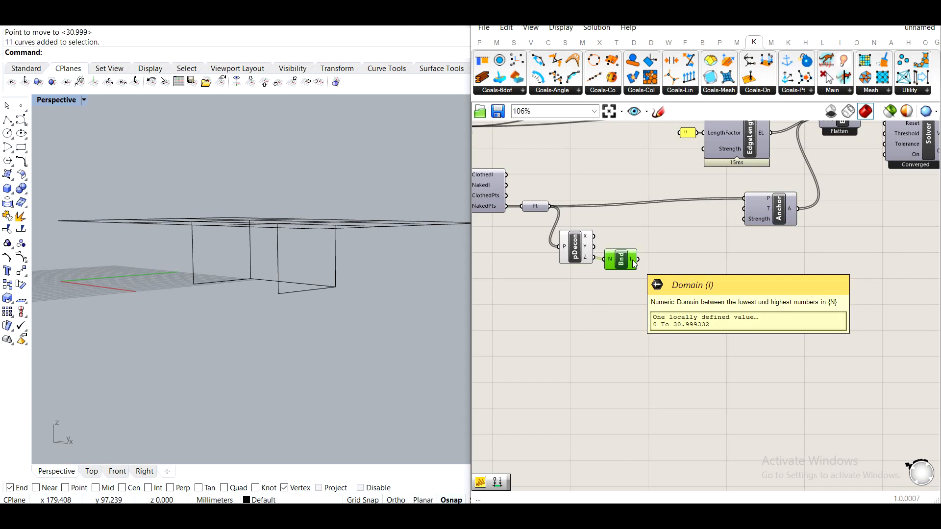
Add a Deconstruct Domain component fed by the Bounds domain output.
{"action": "double_click", "coordinate": [674, 313]}
{"action": "type", "text": "decons"}
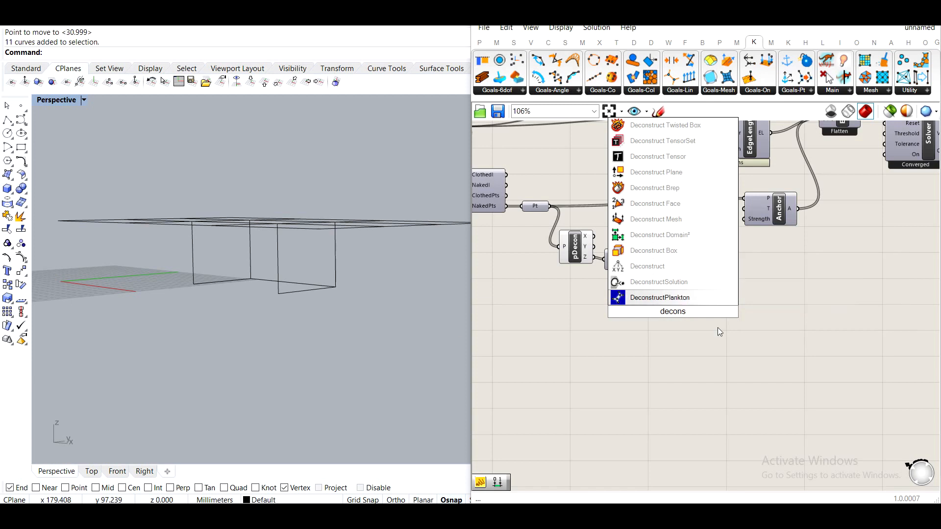
{"action": "type", "text": "truct doma"}
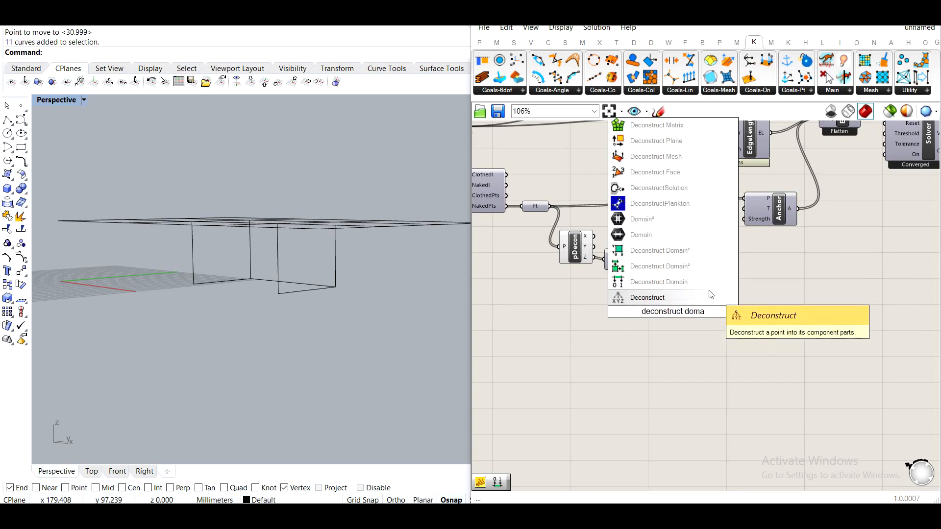
{"action": "left_click", "coordinate": [694, 286]}
{"action": "left_click_drag", "start_coordinate": [638, 259], "coordinate": [671, 262]}
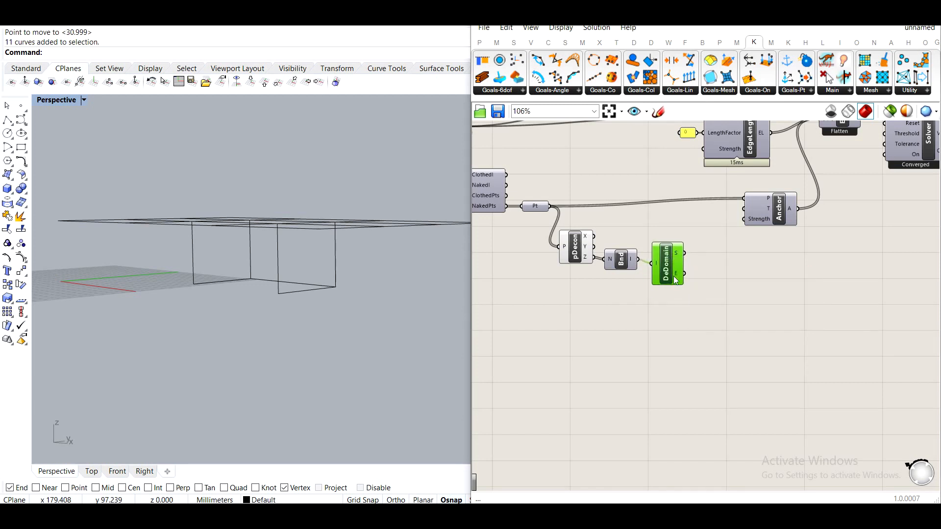
{"action": "mouse_move", "coordinate": [680, 280]}
Add an Equality component comparing the Z values with the domain start.
{"action": "left_click_drag", "start_coordinate": [756, 333], "coordinate": [566, 312]}
{"action": "left_click", "coordinate": [653, 262]}
{"action": "right_click_drag", "start_coordinate": [727, 290], "coordinate": [631, 295]}
{"action": "double_click", "coordinate": [643, 265]}
{"action": "right_click_drag", "start_coordinate": [581, 273], "coordinate": [679, 305]}
{"action": "double_click", "coordinate": [643, 294]}
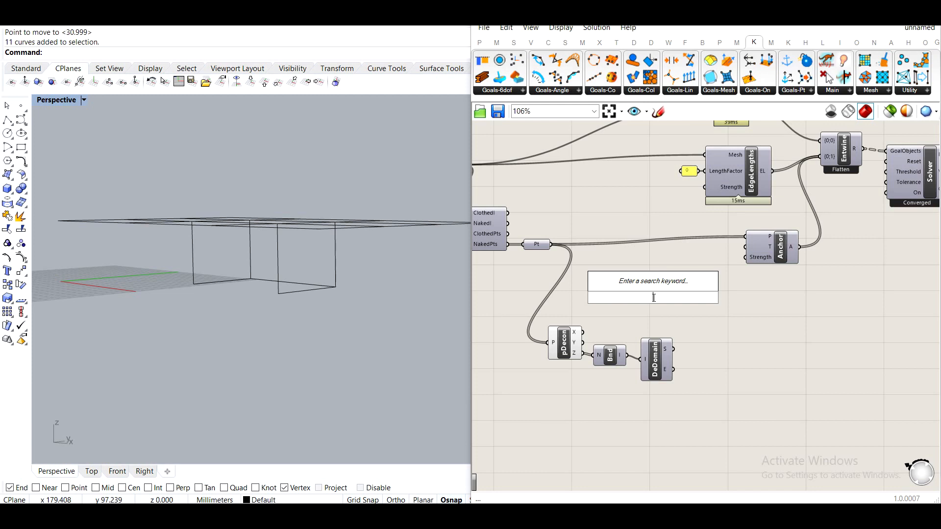
{"action": "type", "text": "equal"}
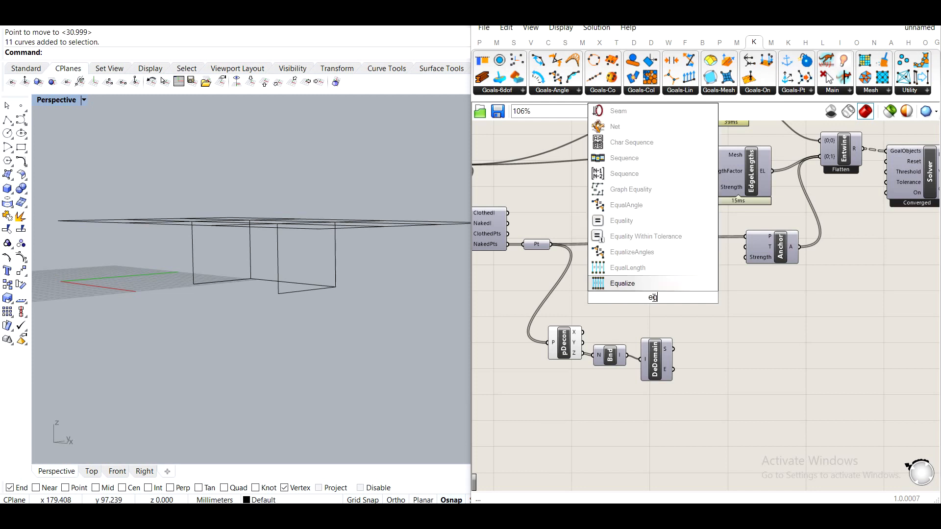
{"action": "left_click", "coordinate": [603, 287]}
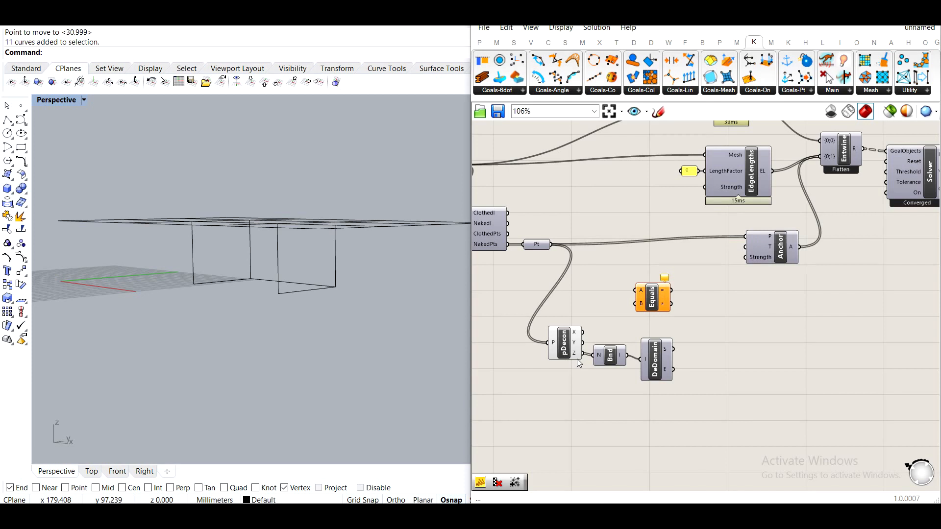
{"action": "left_click_drag", "start_coordinate": [582, 353], "coordinate": [636, 290]}
{"action": "left_click_drag", "start_coordinate": [672, 352], "coordinate": [715, 316]}
{"action": "left_click_drag", "start_coordinate": [728, 421], "coordinate": [622, 398]}
{"action": "left_click_drag", "start_coordinate": [717, 325], "coordinate": [708, 370]}
Add an Or gate and connect the first Equality result to its A input.
{"action": "double_click", "coordinate": [786, 405]}
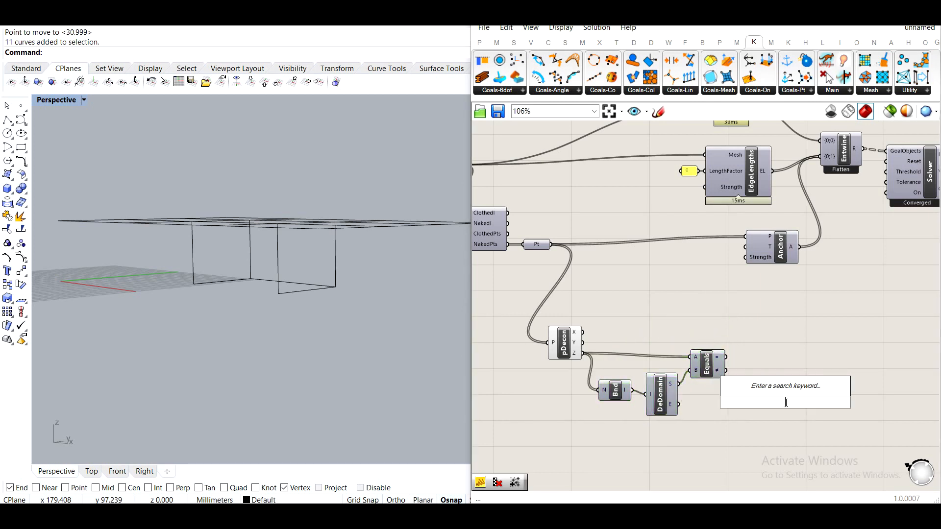
{"action": "type", "text": "or"}
{"action": "key", "text": "Return"}
{"action": "left_click_drag", "start_coordinate": [726, 357], "coordinate": [769, 397]}
{"action": "left_click_drag", "start_coordinate": [784, 402], "coordinate": [803, 375]}
Add a second Equality comparing Z with the domain end and connect its result to the Or gate's B input.
{"action": "double_click", "coordinate": [733, 409]}
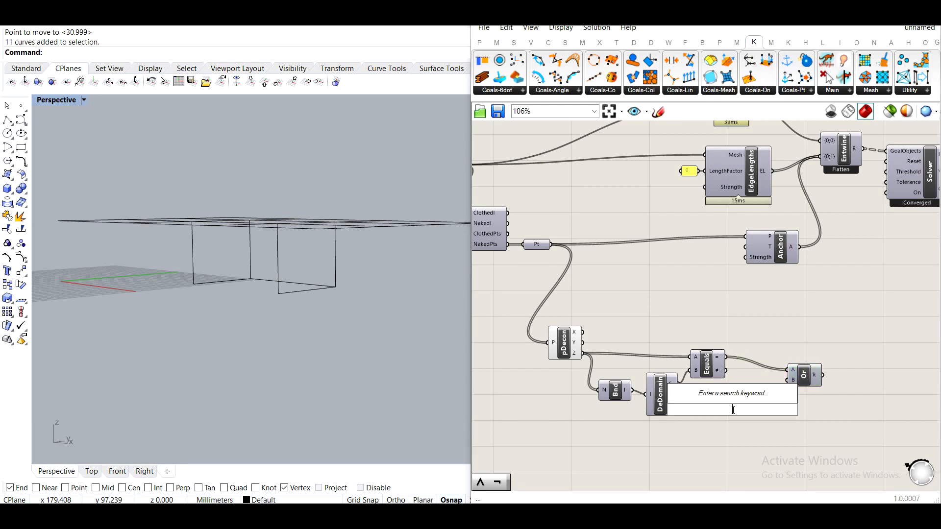
{"action": "type", "text": "equal"}
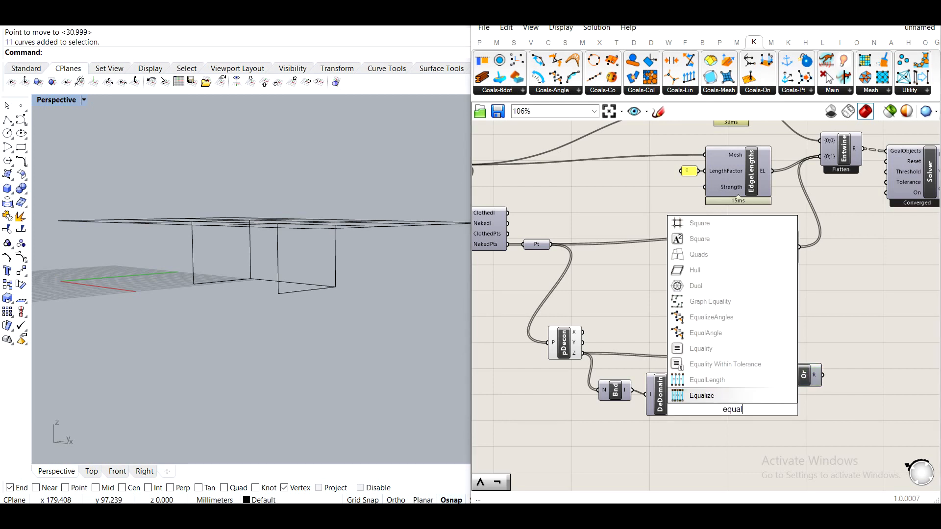
{"action": "left_click", "coordinate": [715, 351]}
{"action": "left_click_drag", "start_coordinate": [582, 353], "coordinate": [677, 405]}
{"action": "left_click_drag", "start_coordinate": [740, 407], "coordinate": [723, 397]}
{"action": "left_click_drag", "start_coordinate": [815, 380], "coordinate": [778, 379]}
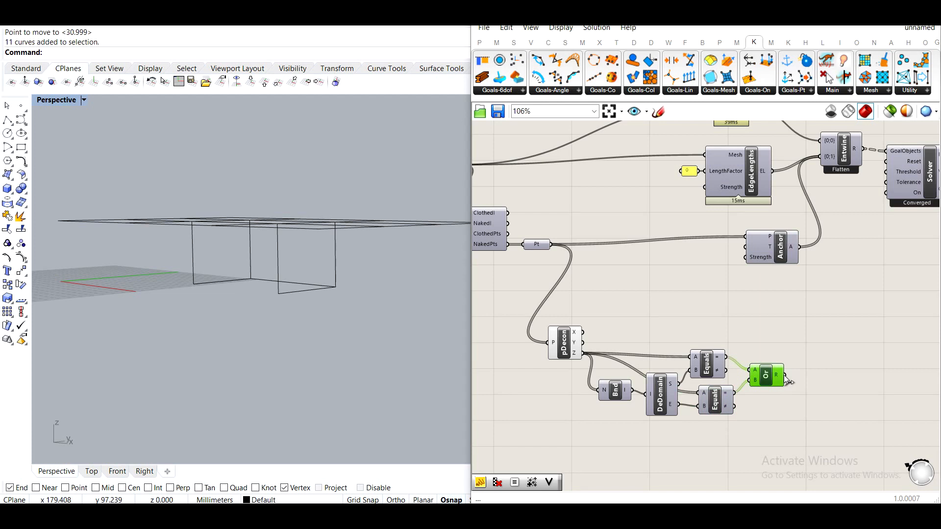
Add a Cull Pattern component culling the naked points with the Or gate's result as pattern.
{"action": "double_click", "coordinate": [752, 308]}
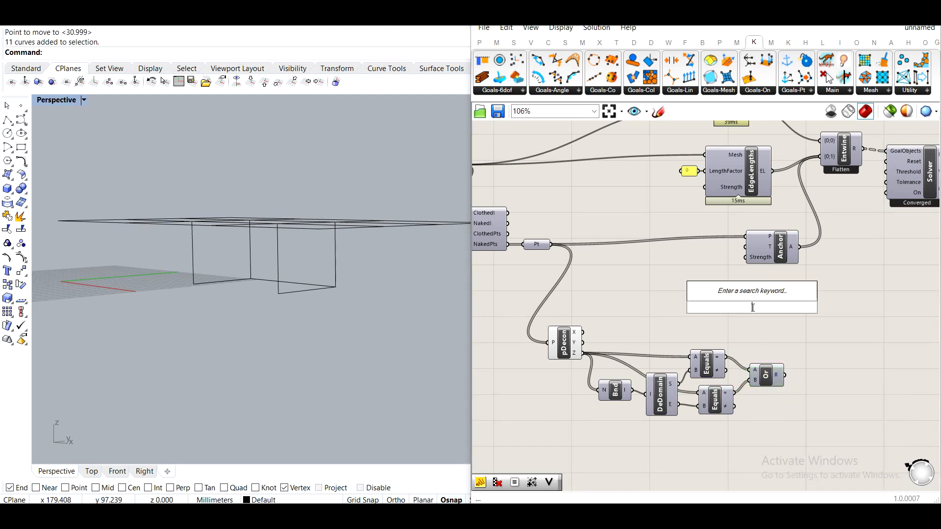
{"action": "type", "text": "cull"}
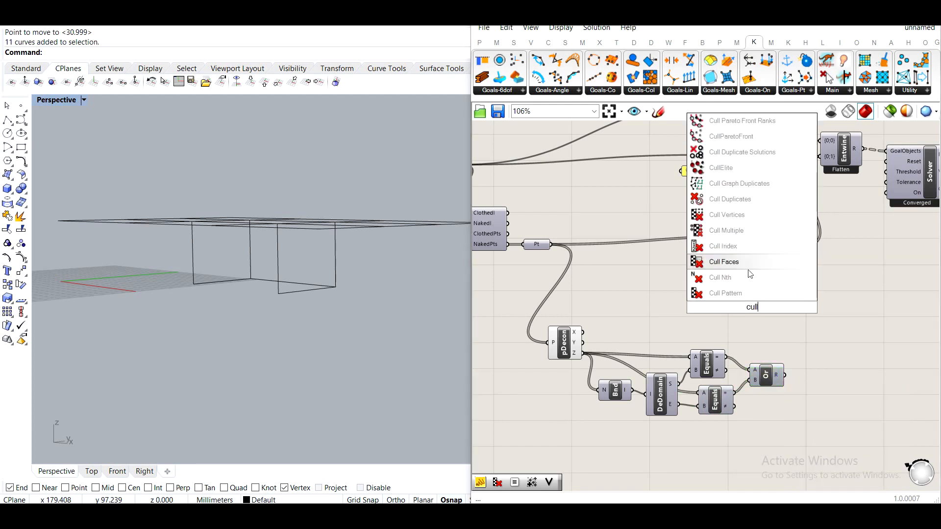
{"action": "left_click", "coordinate": [752, 294]}
{"action": "left_click_drag", "start_coordinate": [550, 244], "coordinate": [737, 302]}
{"action": "left_click_drag", "start_coordinate": [781, 370], "coordinate": [787, 319]}
Toggle the preview of the Deconstruct Point component.
{"action": "left_click", "coordinate": [683, 299]}
{"action": "left_click", "coordinate": [564, 338]}
{"action": "middle_click", "coordinate": [564, 338]}
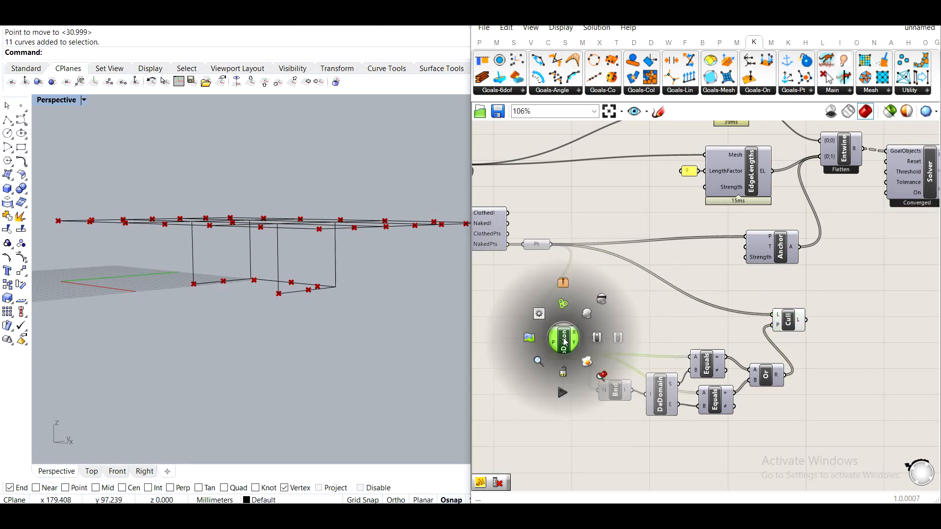
{"action": "left_click", "coordinate": [604, 298]}
{"action": "left_click", "coordinate": [697, 313]}
Connect the Cull Pattern output to the Anchor goal's P input.
{"action": "right_click_drag", "start_coordinate": [912, 249], "coordinate": [805, 285]}
{"action": "scroll", "coordinate": [808, 288], "scroll_direction": "down", "scroll_amount": 3}
{"action": "left_click_drag", "start_coordinate": [860, 341], "coordinate": [540, 181]}
{"action": "left_click_drag", "start_coordinate": [679, 257], "coordinate": [751, 259]}
{"action": "left_click", "coordinate": [630, 332]}
{"action": "scroll", "coordinate": [630, 333], "scroll_direction": "up", "scroll_amount": 5}
{"action": "left_click_drag", "start_coordinate": [596, 401], "coordinate": [616, 350]}
{"action": "left_click", "coordinate": [697, 390]}
{"action": "scroll", "coordinate": [648, 363], "scroll_direction": "up", "scroll_amount": 3}
{"action": "left_click", "coordinate": [647, 364]}
{"action": "mouse_move", "coordinate": [631, 340]}
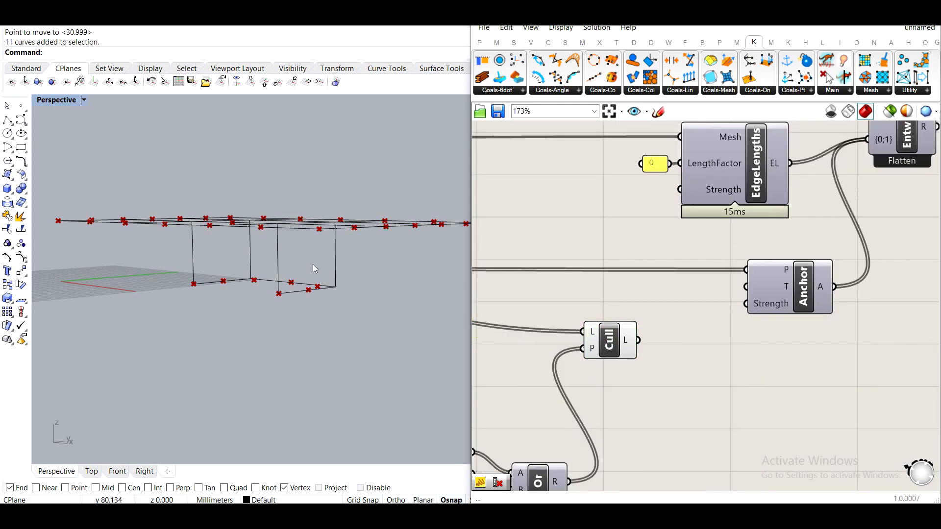
{"action": "left_click_drag", "start_coordinate": [639, 340], "coordinate": [628, 280]}
Select the point-culling components and disable their preview.
{"action": "scroll", "coordinate": [646, 297], "scroll_direction": "down", "scroll_amount": 4}
{"action": "left_click_drag", "start_coordinate": [669, 415], "coordinate": [547, 251]}
{"action": "middle_click", "coordinate": [584, 271]}
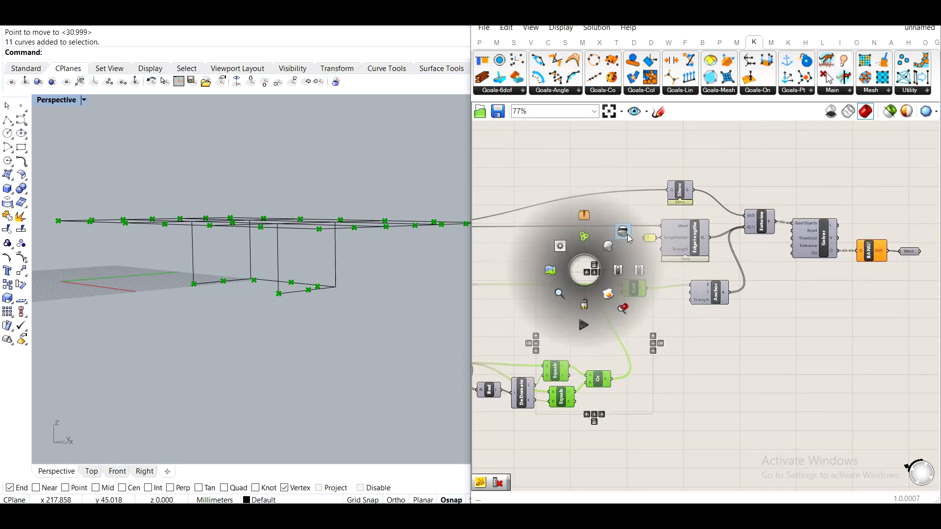
{"action": "left_click", "coordinate": [626, 235]}
Add a Boolean Toggle connected to the Kangaroo solver's On input and set it to True.
{"action": "left_click", "coordinate": [668, 274]}
{"action": "scroll", "coordinate": [640, 311], "scroll_direction": "up", "scroll_amount": 3}
{"action": "double_click", "coordinate": [632, 313]}
{"action": "type", "text": "togg"}
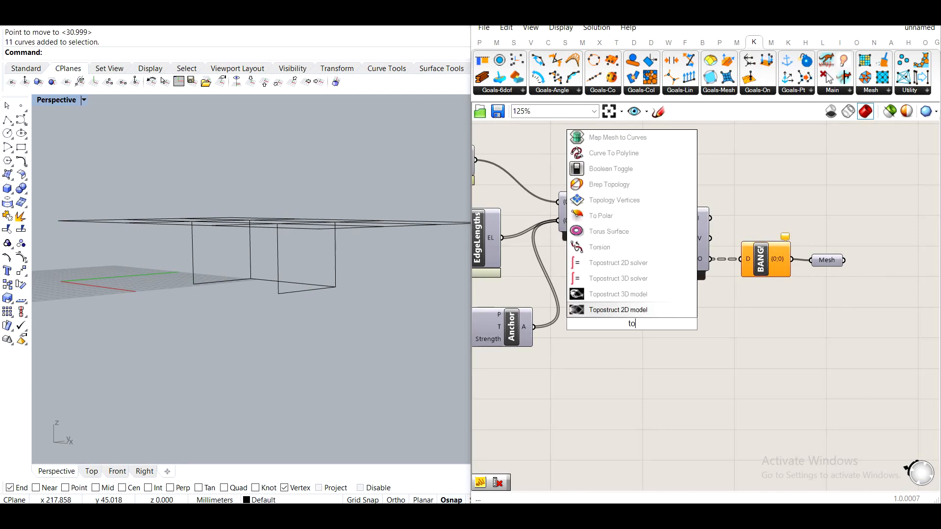
{"action": "left_click", "coordinate": [611, 310]}
{"action": "left_click_drag", "start_coordinate": [664, 323], "coordinate": [636, 263]}
{"action": "left_click", "coordinate": [643, 327]}
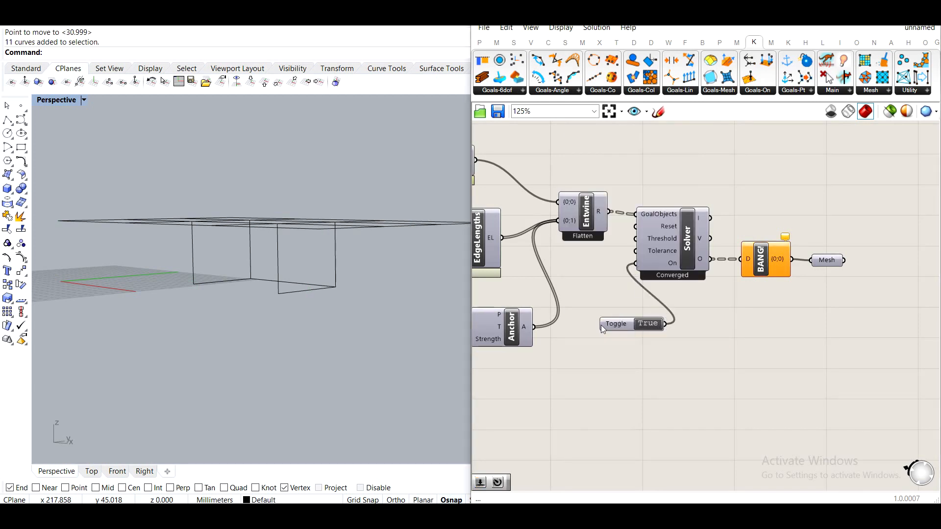
Add a Button component and connect it to the Kangaroo solver's Reset input.
{"action": "left_click_drag", "start_coordinate": [601, 325], "coordinate": [598, 351]}
{"action": "double_click", "coordinate": [596, 300]}
{"action": "type", "text": "butt"}
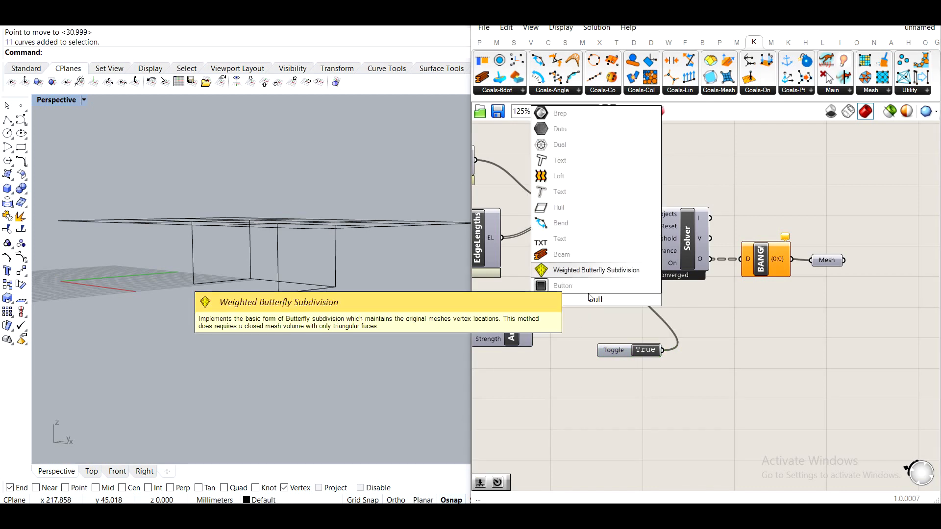
{"action": "left_click", "coordinate": [582, 278]}
{"action": "left_click", "coordinate": [592, 295]}
{"action": "key", "text": "Delete"}
{"action": "double_click", "coordinate": [594, 299]}
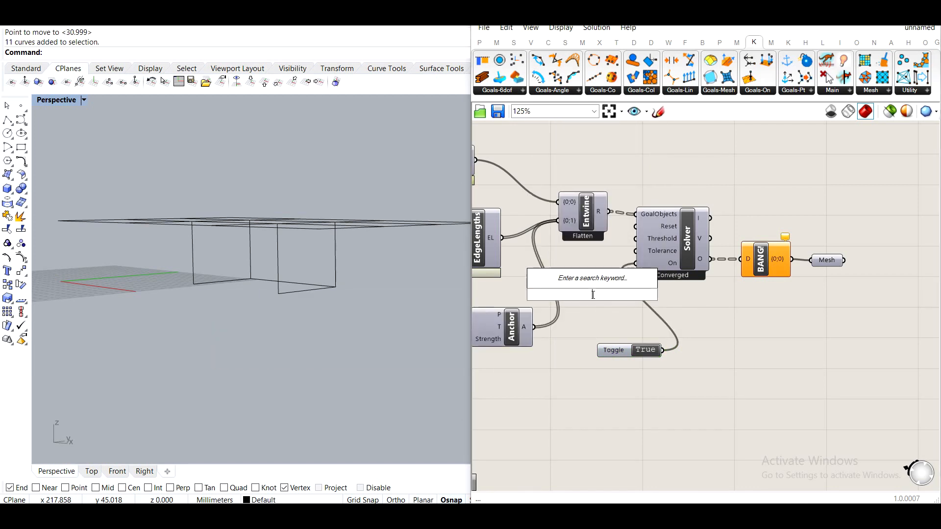
{"action": "type", "text": "butto"}
{"action": "left_click", "coordinate": [612, 286]}
{"action": "left_click_drag", "start_coordinate": [625, 294], "coordinate": [636, 226]}
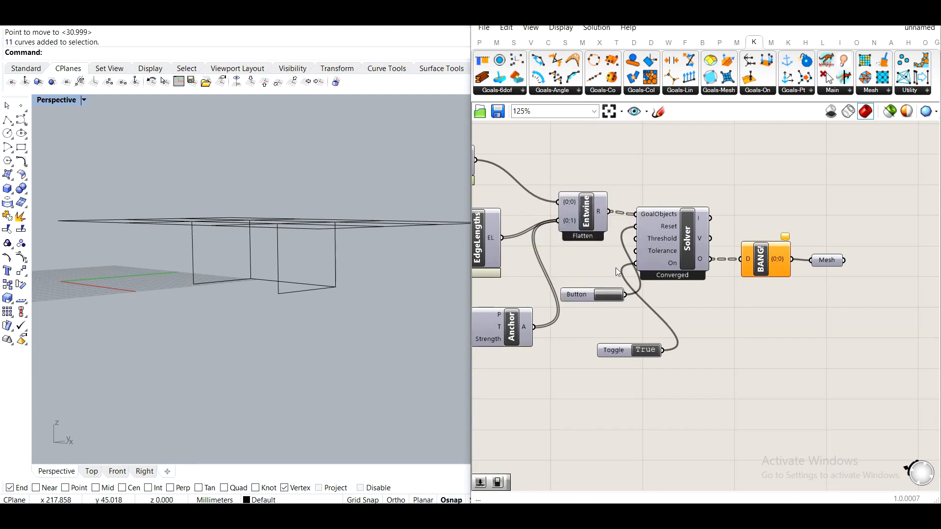
Bake the relaxed mesh from the Mesh parameter into Rhino with default attributes.
{"action": "middle_click", "coordinate": [826, 260]}
{"action": "left_click", "coordinate": [834, 243]}
{"action": "right_click_drag", "start_coordinate": [369, 239], "coordinate": [415, 275]}
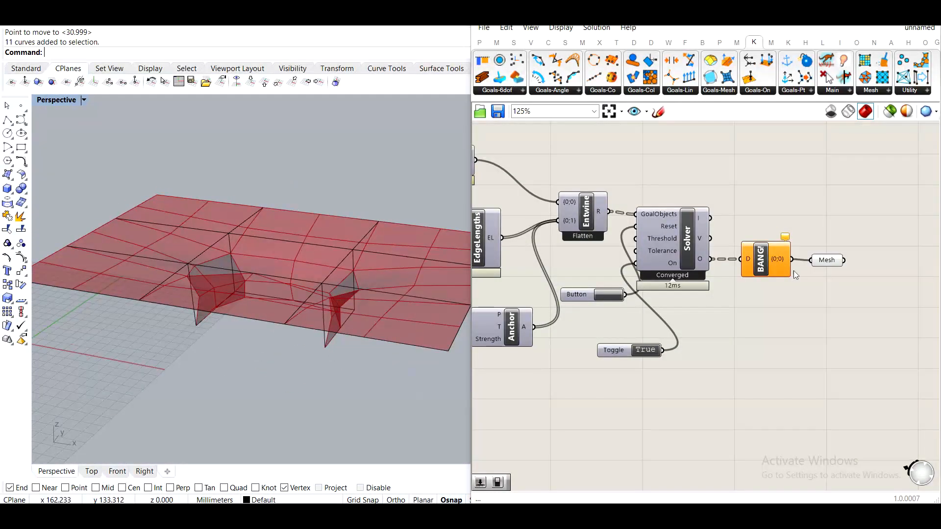
{"action": "right_click", "coordinate": [823, 261]}
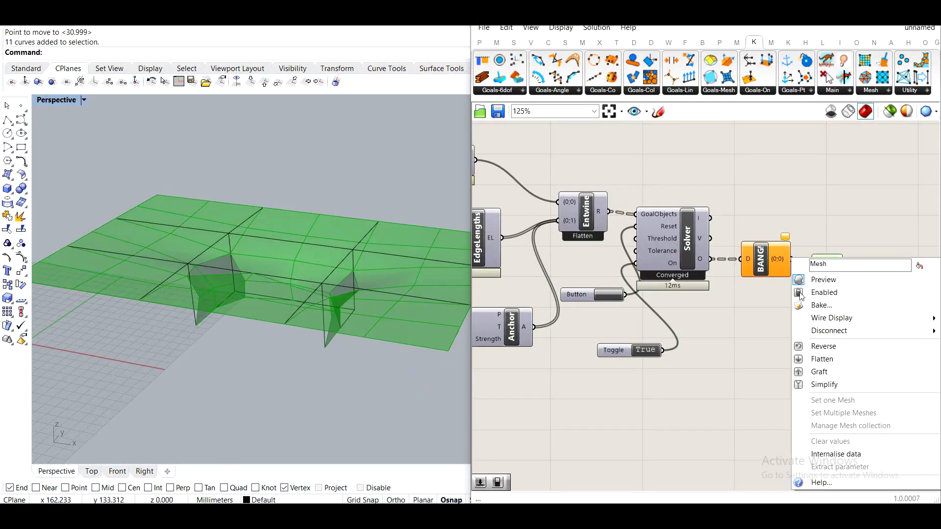
{"action": "left_click", "coordinate": [835, 307]}
{"action": "left_click", "coordinate": [823, 212]}
{"action": "left_click", "coordinate": [847, 415]}
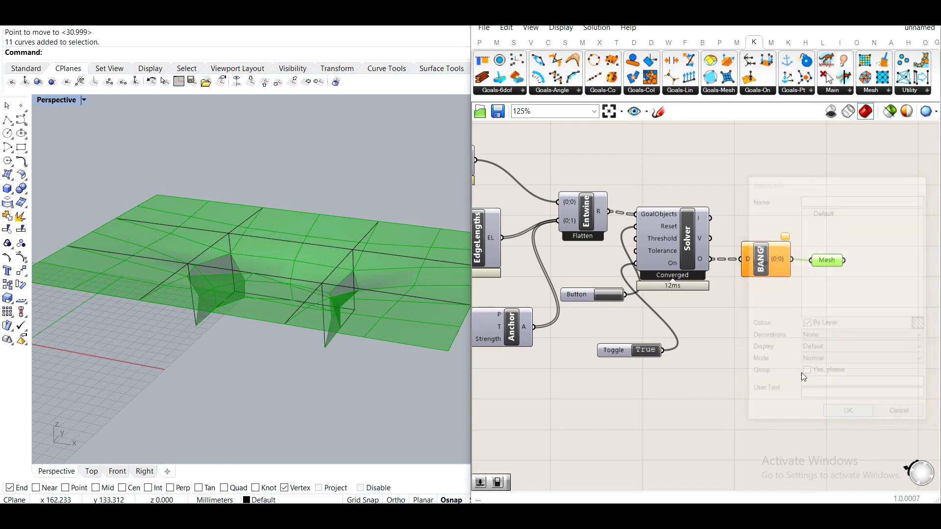
Move the baked mesh upward, clear of the Grasshopper preview mesh.
{"action": "left_click", "coordinate": [310, 236]}
{"action": "scroll", "coordinate": [310, 236], "scroll_direction": "down", "scroll_amount": 8}
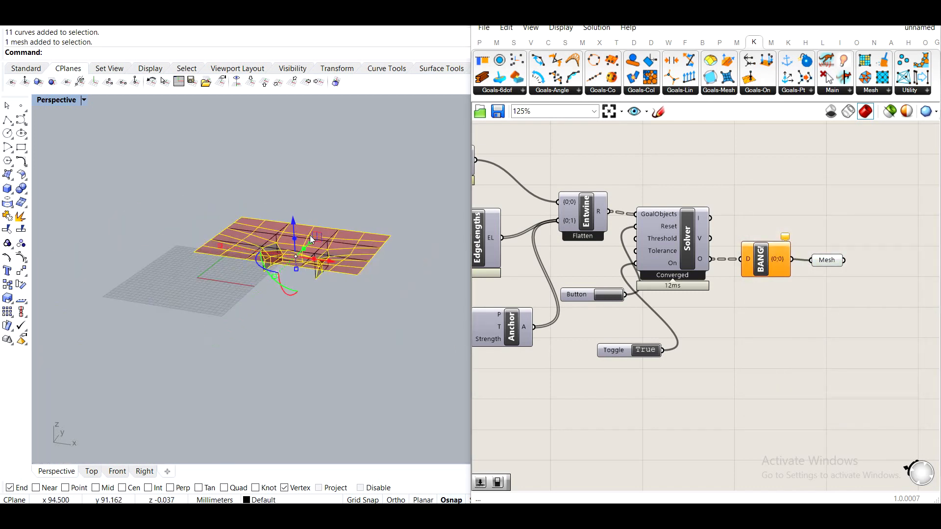
{"action": "right_click_drag", "start_coordinate": [311, 237], "coordinate": [339, 309]}
{"action": "left_click_drag", "start_coordinate": [310, 287], "coordinate": [311, 179]}
{"action": "left_click", "coordinate": [356, 257]}
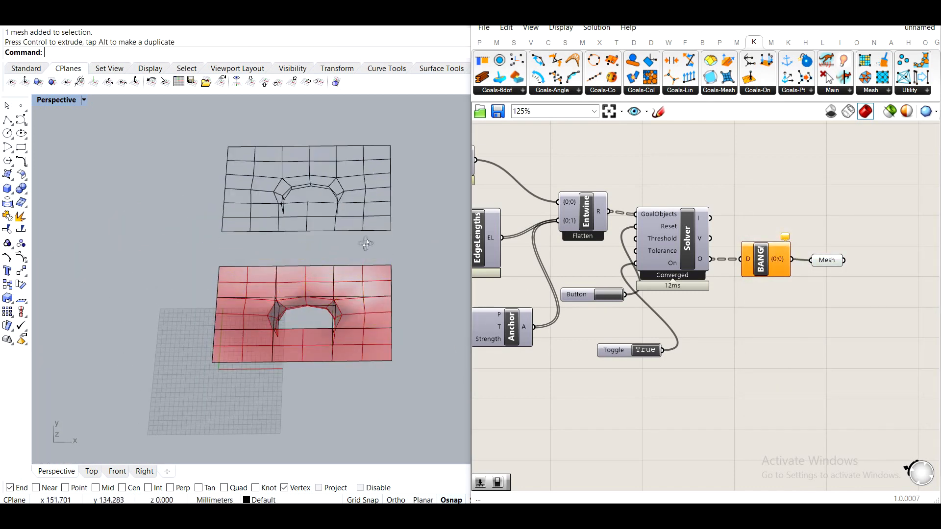
{"action": "right_click_drag", "start_coordinate": [356, 257], "coordinate": [439, 157]}
Switch the Perspective viewport to Shaded display mode.
{"action": "left_click", "coordinate": [84, 100]}
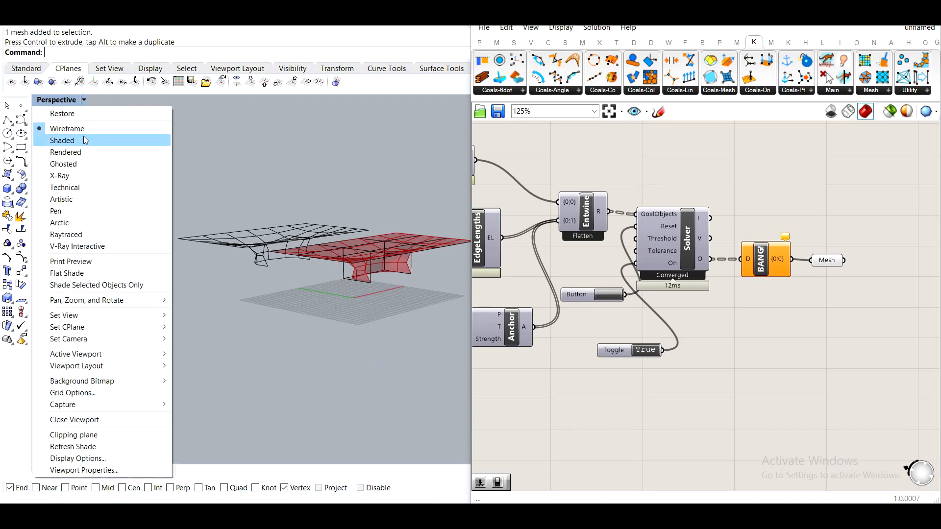
{"action": "left_click", "coordinate": [88, 141]}
{"action": "mouse_move", "coordinate": [183, 284]}
{"action": "right_mouse_down"}
{"action": "mouse_move", "coordinate": [289, 251]}
{"action": "mouse_move", "coordinate": [193, 321]}
{"action": "mouse_move", "coordinate": [324, 226]}
{"action": "right_mouse_up"}
{"action": "scroll", "coordinate": [289, 251], "scroll_direction": "up", "scroll_amount": 5}
{"action": "scroll", "coordinate": [178, 233], "scroll_direction": "up", "scroll_amount": 6}
Unify the baked mesh's normals and flip its direction.
{"action": "left_click", "coordinate": [267, 212]}
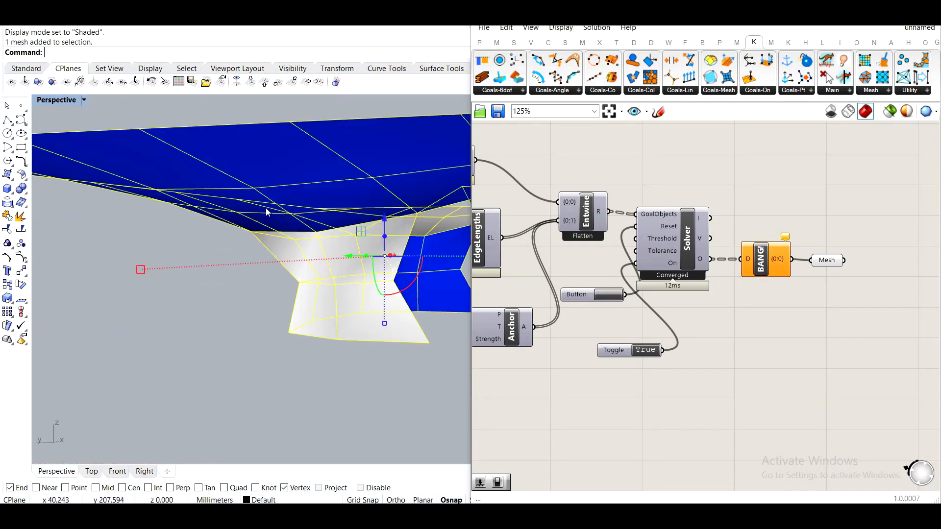
{"action": "type", "text": "unify"}
{"action": "key", "text": "Return"}
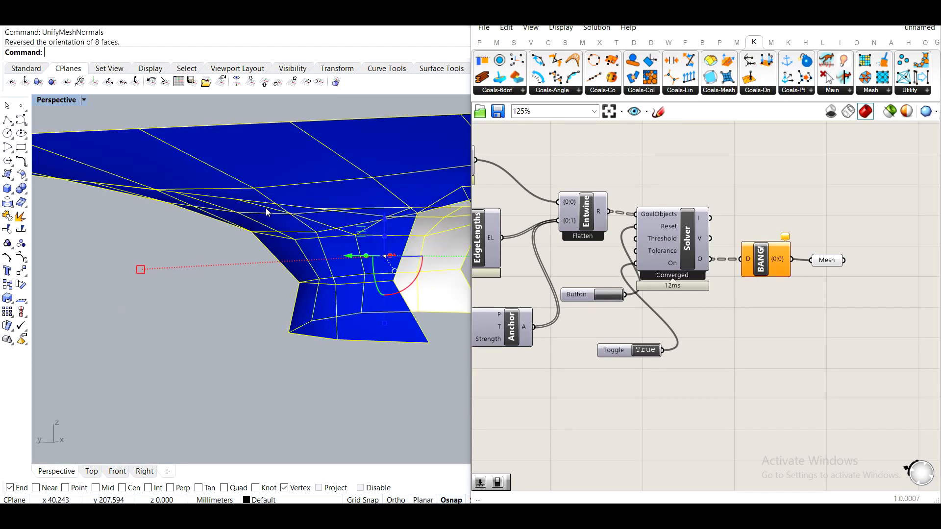
{"action": "type", "text": "fl"}
{"action": "key", "text": "Return"}
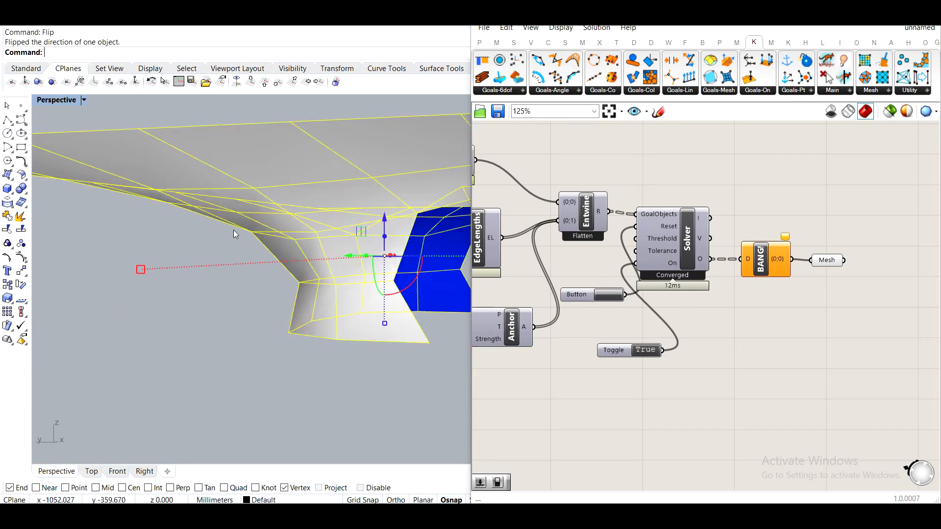
{"action": "key", "text": "Escape"}
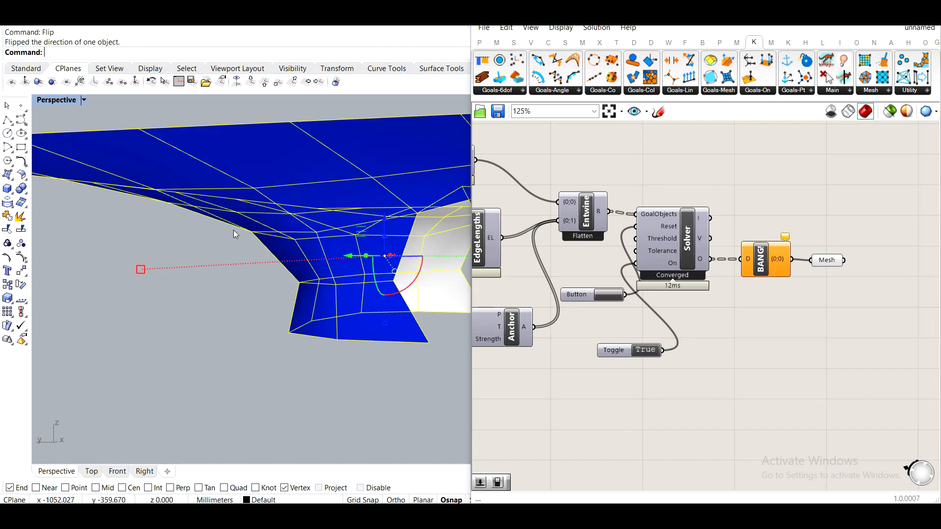
Maximize the Rhino window.
{"action": "right_click_drag", "start_coordinate": [175, 281], "coordinate": [297, 277]}
{"action": "scroll", "coordinate": [287, 256], "scroll_direction": "up", "scroll_amount": 5}
{"action": "scroll", "coordinate": [843, 285], "scroll_direction": "down", "scroll_amount": 5}
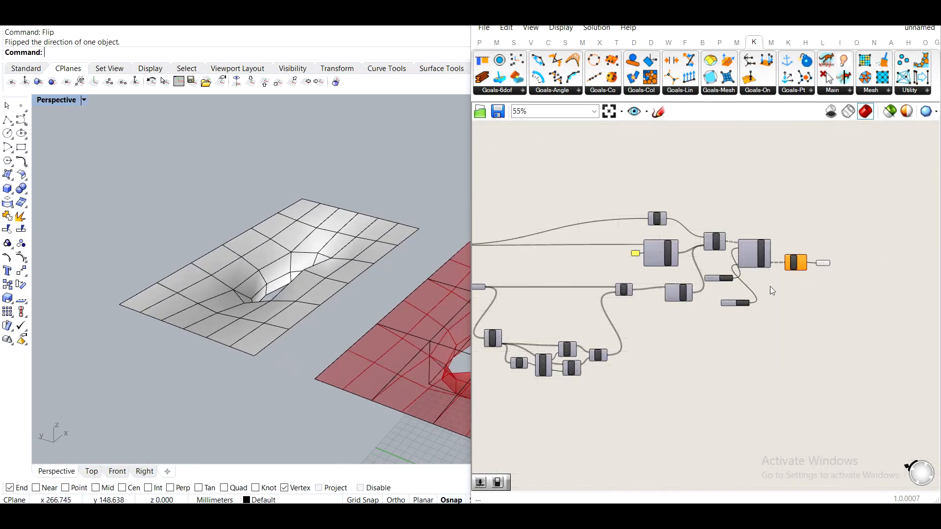
{"action": "left_click", "coordinate": [869, 14]}
{"action": "mouse_move", "coordinate": [409, 201]}
{"action": "right_mouse_down"}
{"action": "mouse_move", "coordinate": [607, 153]}
{"action": "mouse_move", "coordinate": [383, 221]}
{"action": "mouse_move", "coordinate": [518, 237]}
{"action": "mouse_move", "coordinate": [413, 223]}
{"action": "mouse_move", "coordinate": [417, 206]}
{"action": "right_mouse_up"}
{"action": "scroll", "coordinate": [413, 223], "scroll_direction": "up", "scroll_amount": 2}
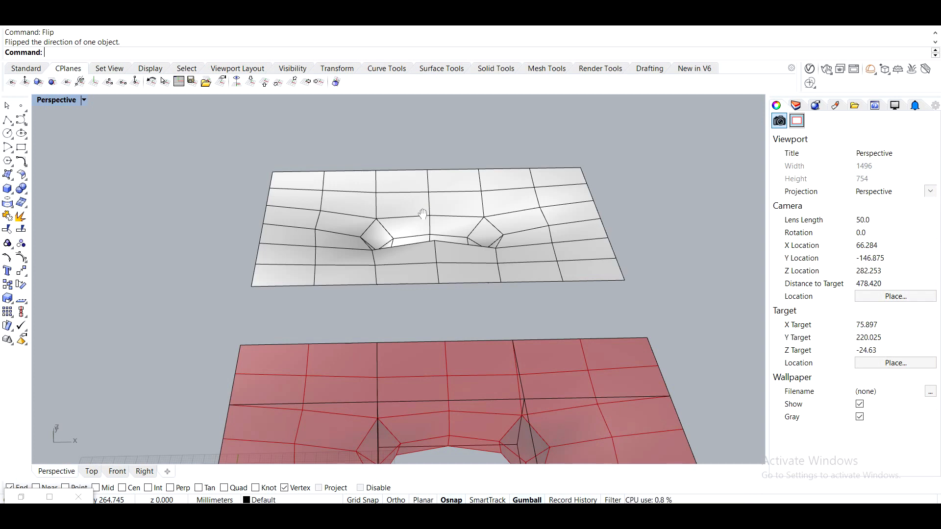
{"action": "right_click_drag", "start_coordinate": [420, 209], "coordinate": [408, 243], "text": "shift"}
{"action": "left_click", "coordinate": [407, 243]}
{"action": "left_click", "coordinate": [331, 257]}
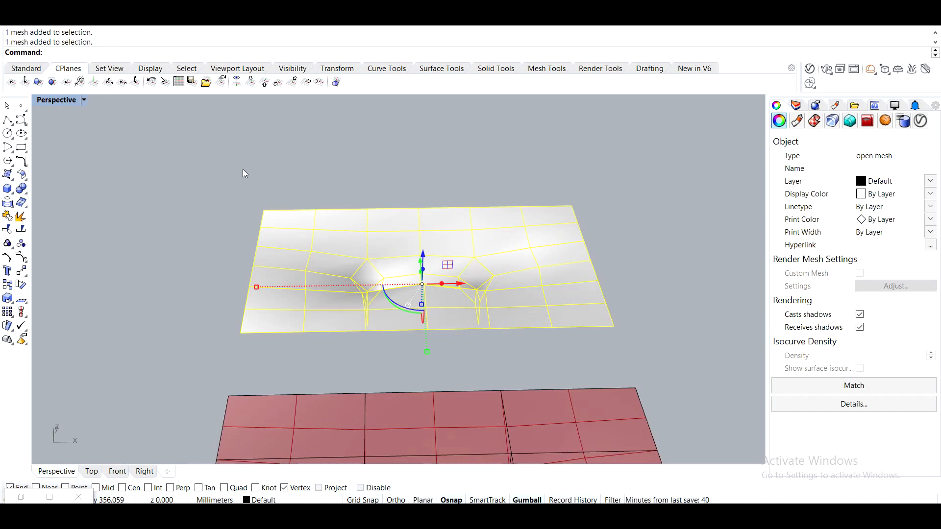
{"action": "type", "text": "Tosu"}
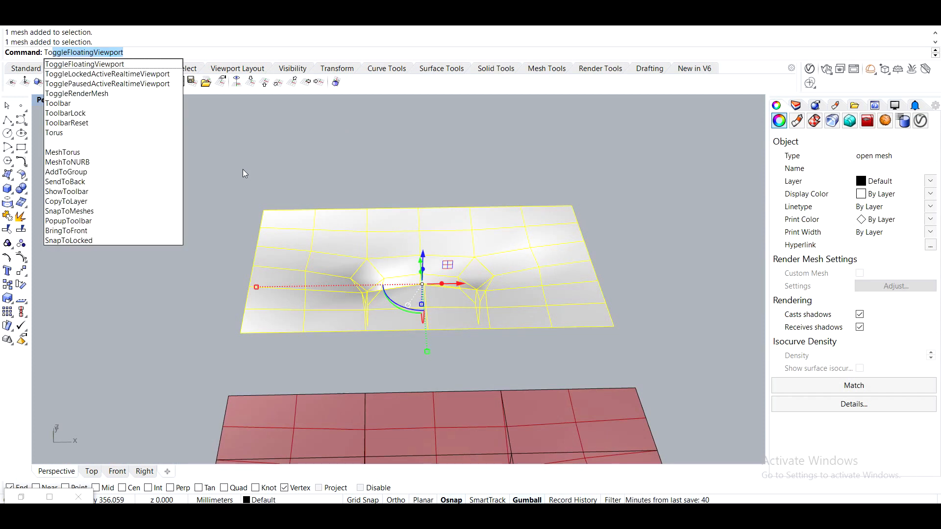
{"action": "type", "text": "bd"}
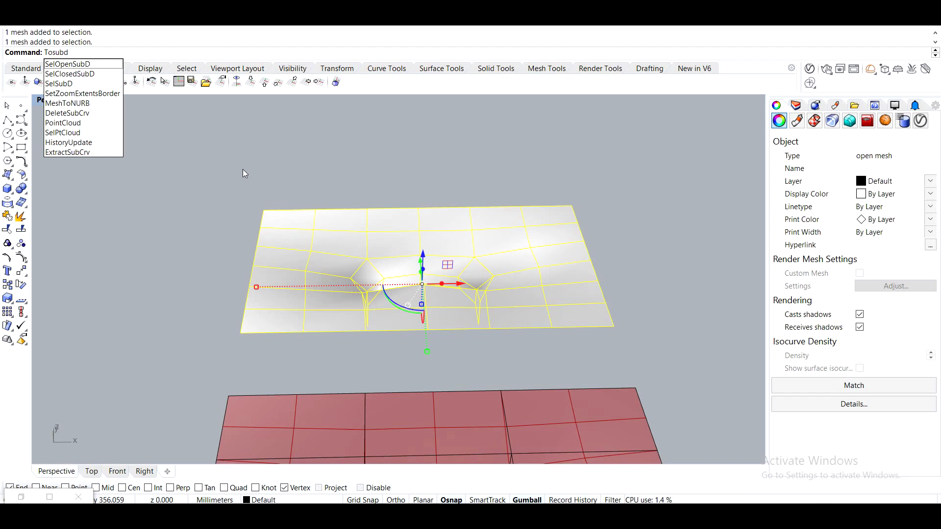
{"action": "key", "text": "Escape"}
{"action": "key", "text": "Escape"}
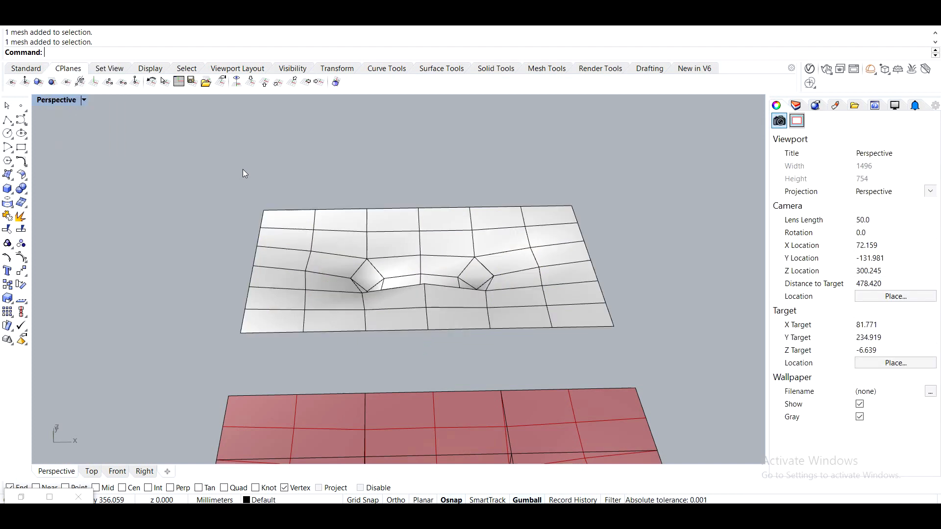
Convert the baked mesh to a SubD with the ToSubD command and default options.
{"action": "type", "text": "Tosub"}
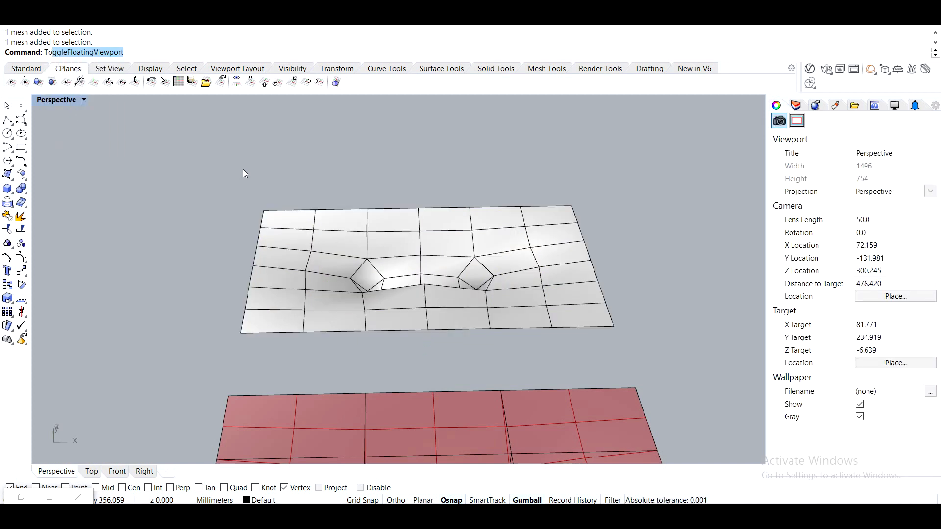
{"action": "type", "text": "d"}
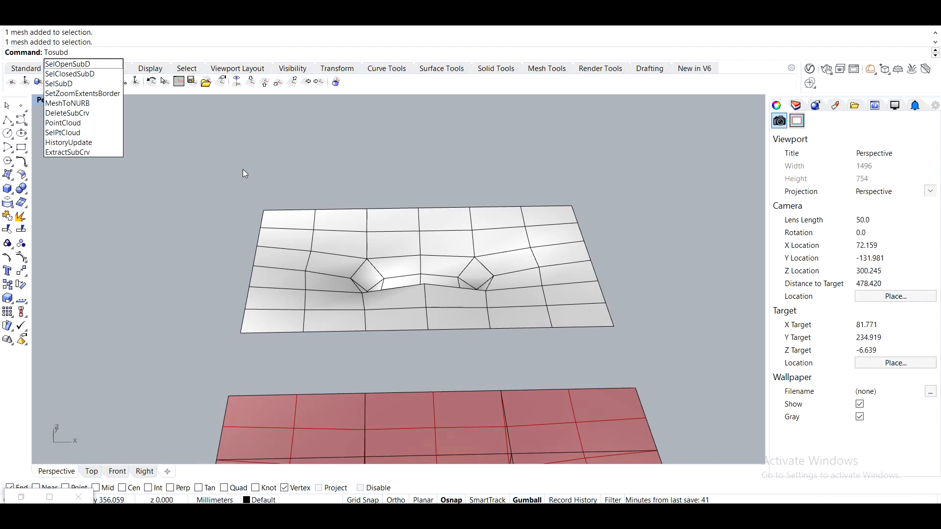
{"action": "key", "text": "Return"}
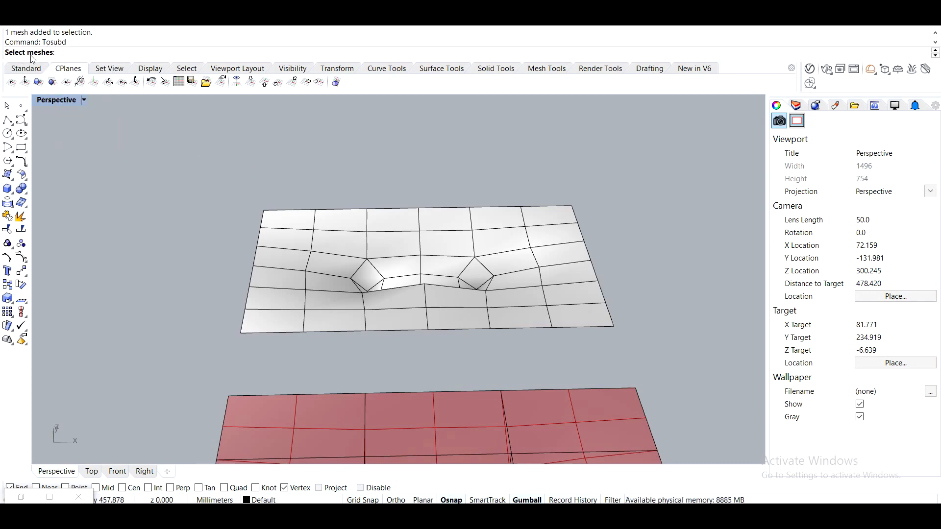
{"action": "left_click", "coordinate": [329, 258]}
{"action": "key", "text": "Return"}
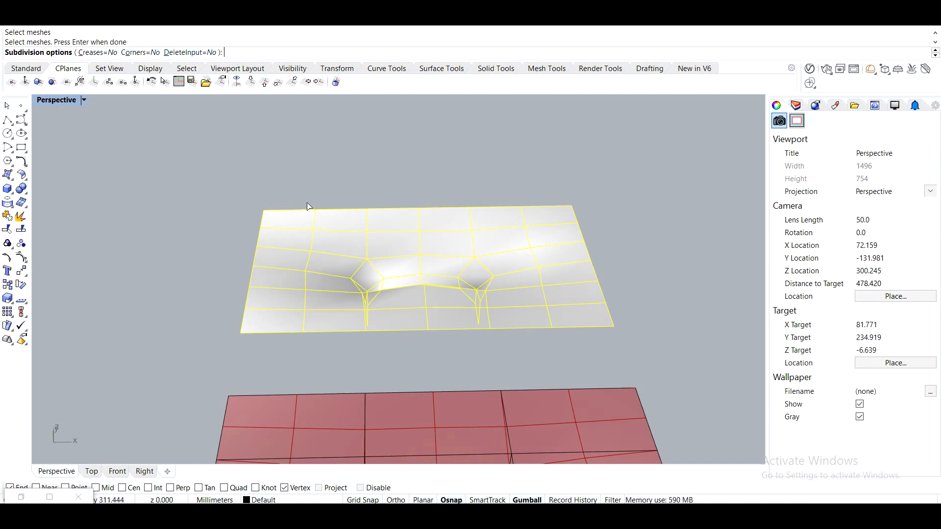
{"action": "key", "text": "Return"}
Move the SubD sideways away from the baked mesh.
{"action": "left_click", "coordinate": [357, 253]}
{"action": "right_click_drag", "start_coordinate": [374, 297], "coordinate": [489, 264]}
{"action": "left_click_drag", "start_coordinate": [410, 234], "coordinate": [216, 230]}
{"action": "key", "text": "alt"}
{"action": "left_click", "coordinate": [278, 316]}
{"action": "right_click_drag", "start_coordinate": [278, 315], "coordinate": [320, 201]}
{"action": "scroll", "coordinate": [222, 217], "scroll_direction": "up", "scroll_amount": 6}
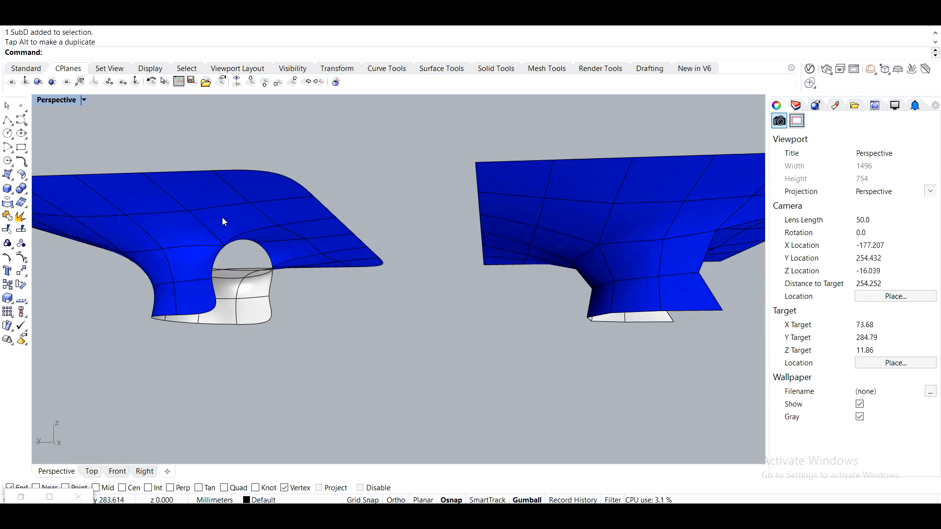
Inspect the SubD, the baked mesh and the opening in the preview mesh from several angles.
{"action": "right_click_drag", "start_coordinate": [222, 216], "coordinate": [188, 315]}
{"action": "right_click_drag", "start_coordinate": [245, 279], "coordinate": [337, 389], "text": "shift"}
{"action": "right_click_drag", "start_coordinate": [337, 390], "coordinate": [355, 228]}
{"action": "scroll", "coordinate": [556, 283], "scroll_direction": "down", "scroll_amount": 4}
{"action": "right_click_drag", "start_coordinate": [583, 293], "coordinate": [220, 279], "text": "shift"}
{"action": "right_click_drag", "start_coordinate": [220, 279], "coordinate": [555, 251]}
{"action": "scroll", "coordinate": [577, 201], "scroll_direction": "up", "scroll_amount": 6}
{"action": "scroll", "coordinate": [502, 252], "scroll_direction": "up", "scroll_amount": 12}
{"action": "right_click_drag", "start_coordinate": [293, 184], "coordinate": [386, 231], "text": "shift"}
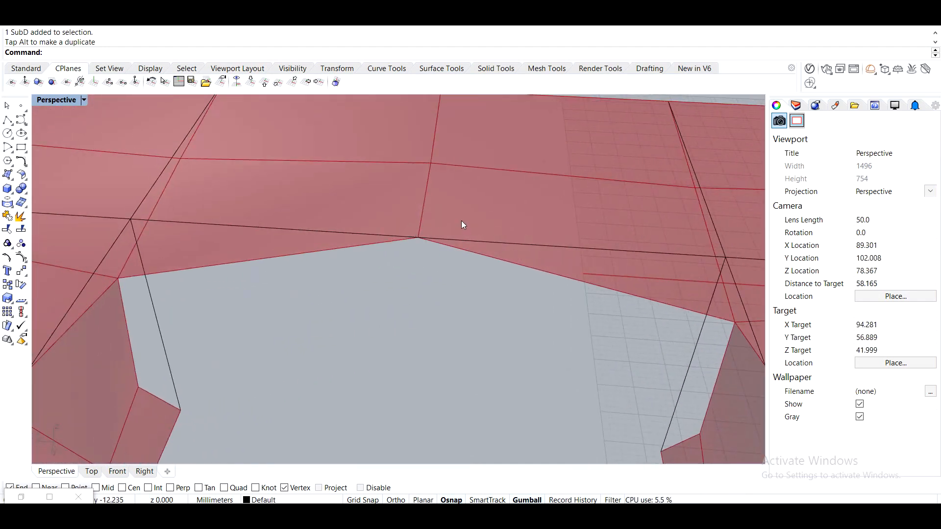
{"action": "scroll", "coordinate": [449, 249], "scroll_direction": "down", "scroll_amount": 10}
{"action": "right_click_drag", "start_coordinate": [462, 237], "coordinate": [590, 272]}
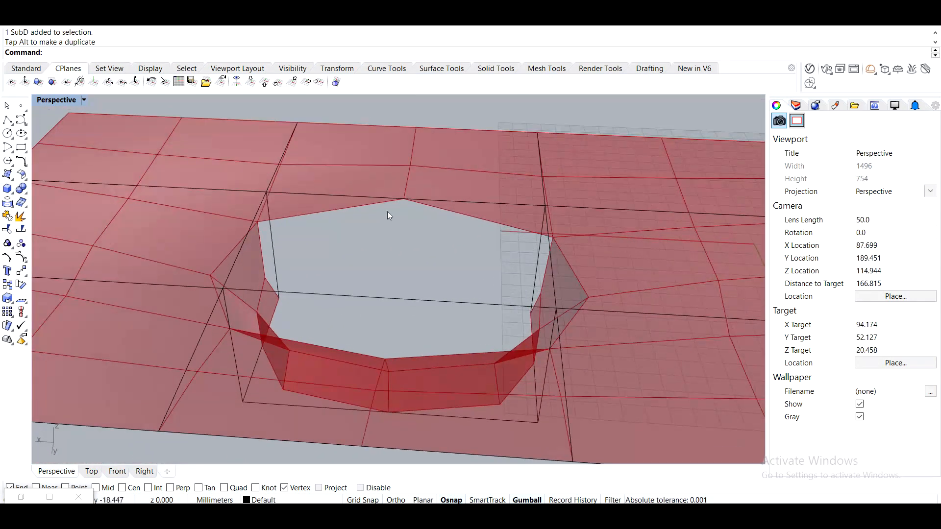
{"action": "right_click_drag", "start_coordinate": [396, 192], "coordinate": [347, 218]}
{"action": "scroll", "coordinate": [348, 220], "scroll_direction": "down", "scroll_amount": 12}
{"action": "right_click_drag", "start_coordinate": [241, 228], "coordinate": [335, 243], "text": "shift"}
Delete the SubD and the baked mesh.
{"action": "left_click", "coordinate": [251, 199]}
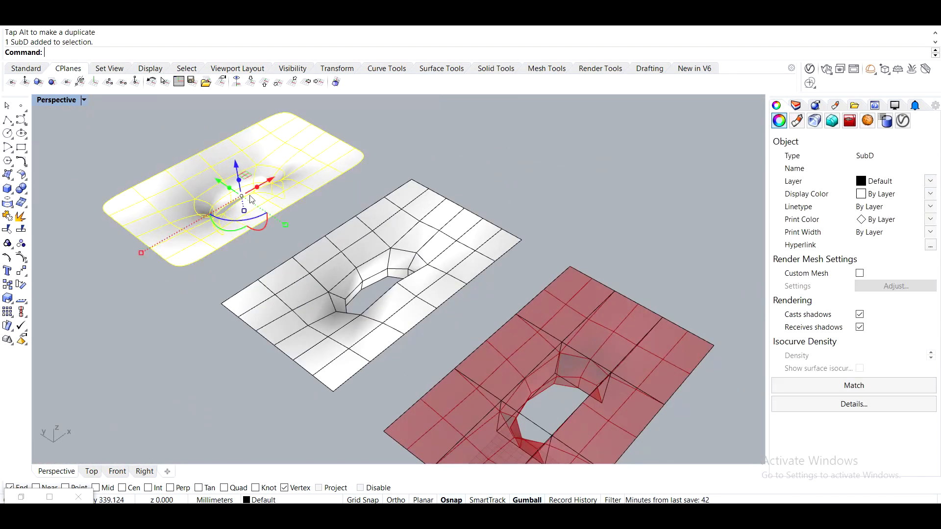
{"action": "key", "text": "Delete"}
{"action": "left_click", "coordinate": [408, 230]}
{"action": "key", "text": "Delete"}
Scale the three rectangle curves in one direction with Scale1D, from the outer corner to the bottom edge's midpoint.
{"action": "right_click_drag", "start_coordinate": [409, 230], "coordinate": [500, 365]}
{"action": "right_click_drag", "start_coordinate": [543, 315], "coordinate": [503, 207], "text": "shift"}
{"action": "left_click_drag", "start_coordinate": [598, 270], "coordinate": [287, 259]}
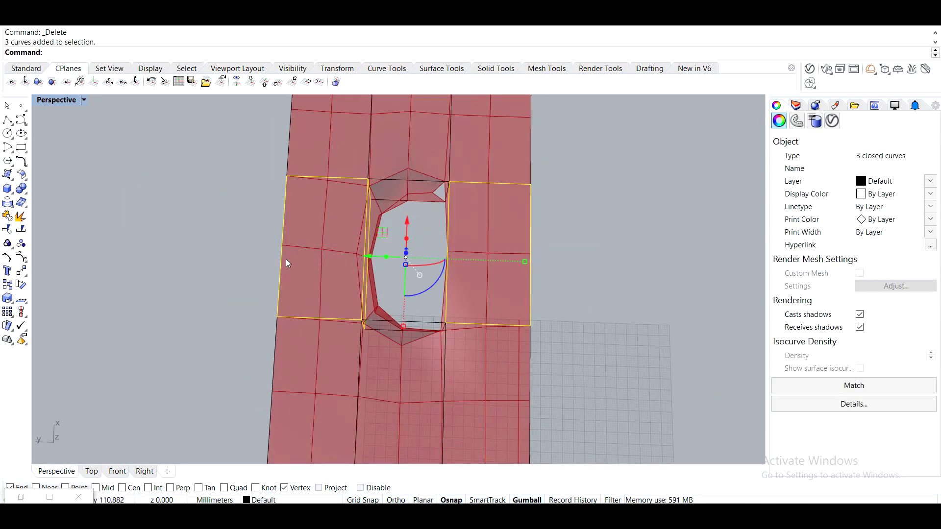
{"action": "right_click_drag", "start_coordinate": [286, 259], "coordinate": [443, 242]}
{"action": "scroll", "coordinate": [443, 242], "scroll_direction": "up", "scroll_amount": 5}
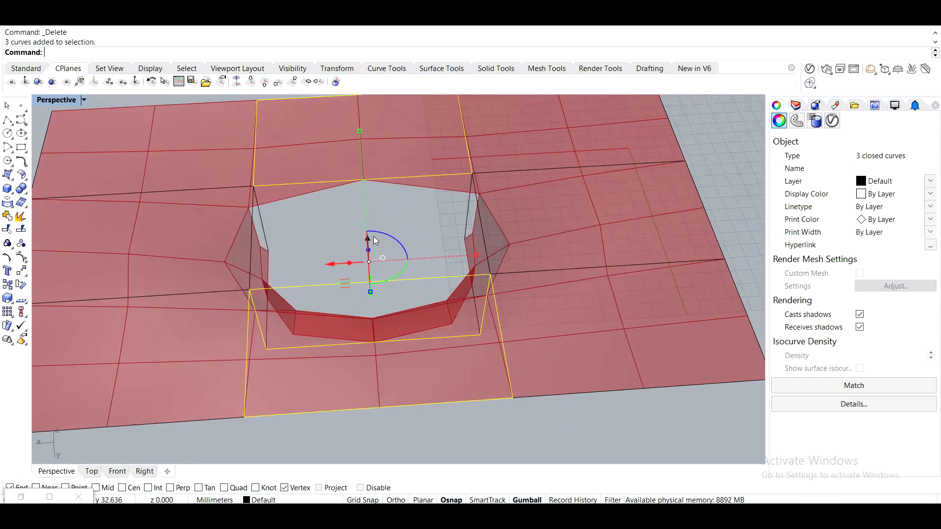
{"action": "type", "text": "1D"}
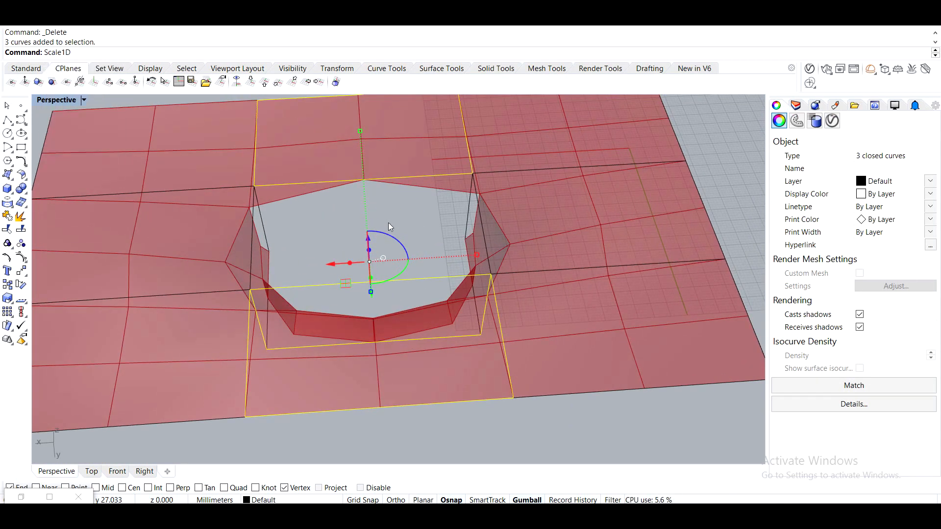
{"action": "key", "text": "Return"}
{"action": "left_click", "coordinate": [511, 399]}
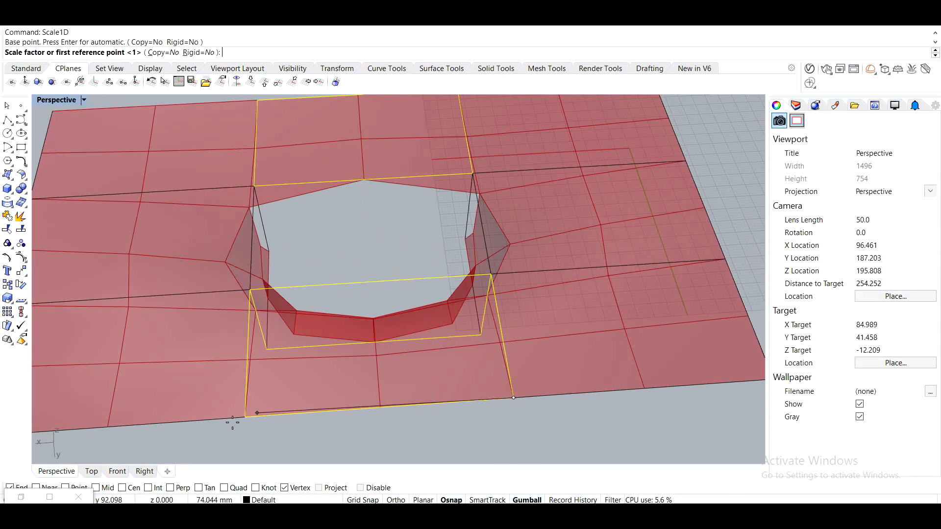
{"action": "left_click", "coordinate": [245, 416]}
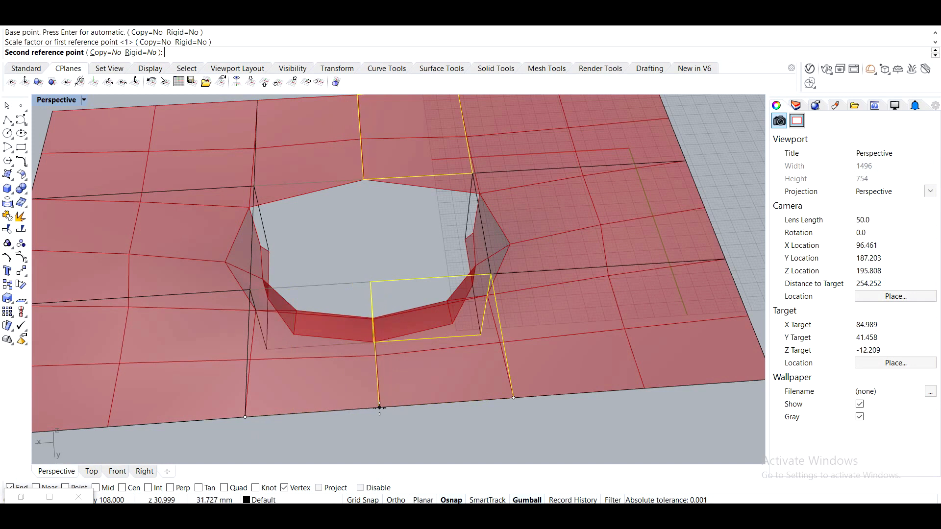
{"action": "left_click", "coordinate": [101, 490]}
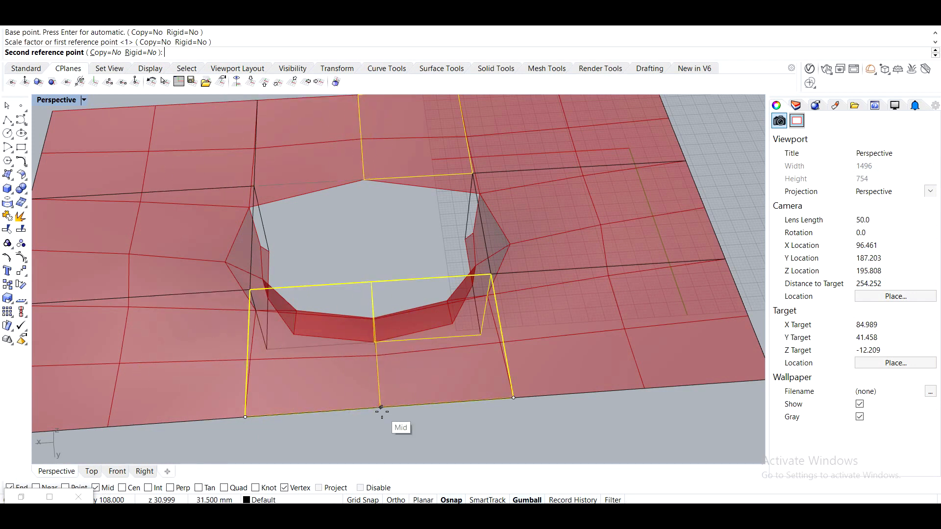
{"action": "left_click", "coordinate": [380, 407]}
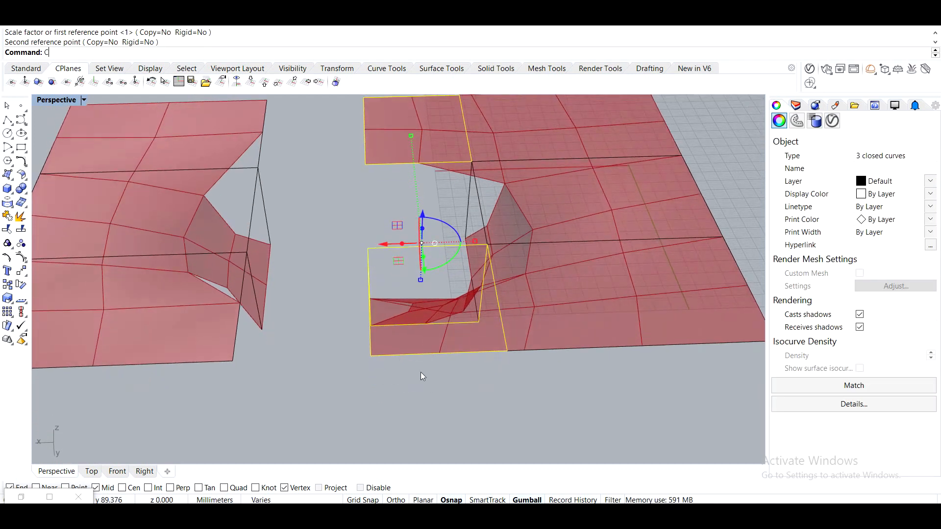
Copy the three scaled rectangle curves from the outer corner to the opposite corner.
{"action": "key", "text": "Return"}
{"action": "left_click", "coordinate": [506, 350]}
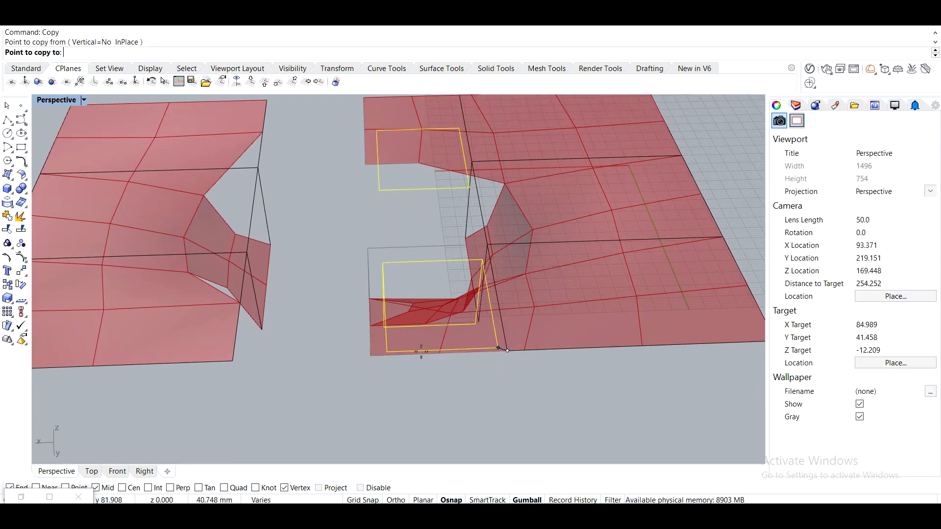
{"action": "left_click", "coordinate": [371, 356]}
{"action": "key", "text": "Escape"}
{"action": "key", "text": "Escape"}
{"action": "scroll", "coordinate": [412, 313], "scroll_direction": "down", "scroll_amount": 2}
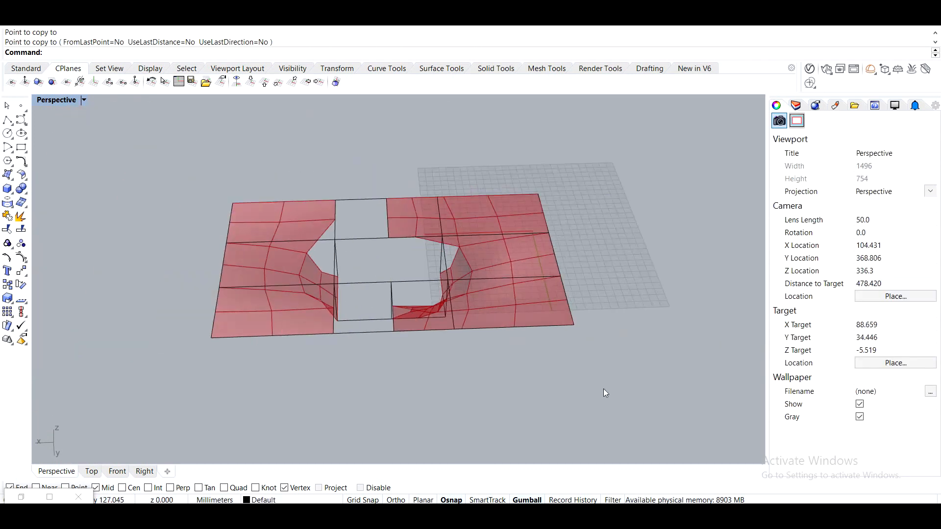
Turn on control points of the two edge rectangle curves and move two of their points.
{"action": "scroll", "coordinate": [409, 274], "scroll_direction": "up", "scroll_amount": 6}
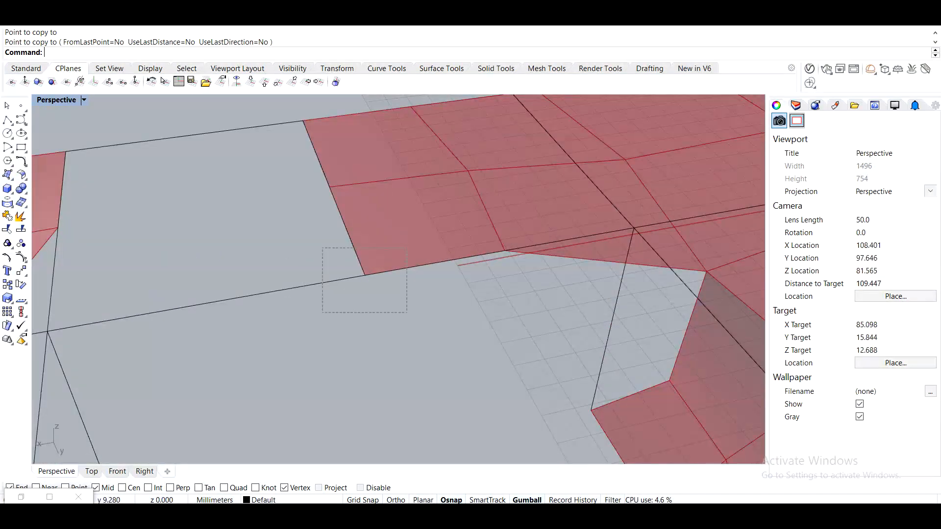
{"action": "left_click_drag", "start_coordinate": [317, 244], "coordinate": [317, 245]}
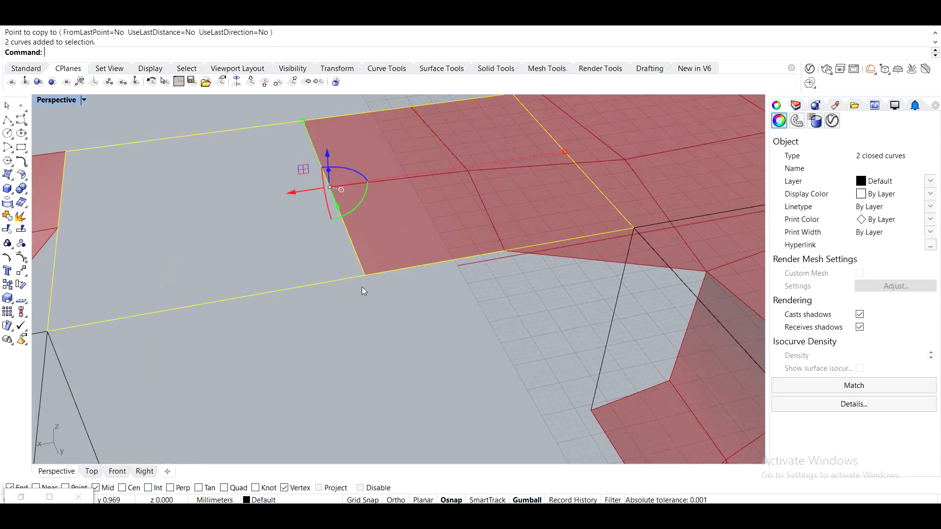
{"action": "key", "text": "F10"}
{"action": "left_click_drag", "start_coordinate": [362, 290], "coordinate": [375, 269]}
{"action": "right_click_drag", "start_coordinate": [445, 349], "coordinate": [427, 307]}
{"action": "key", "text": "Escape"}
{"action": "key", "text": "Escape"}
{"action": "scroll", "coordinate": [416, 323], "scroll_direction": "down", "scroll_amount": 4}
{"action": "right_click_drag", "start_coordinate": [425, 275], "coordinate": [406, 236], "text": "shift"}
{"action": "scroll", "coordinate": [407, 235], "scroll_direction": "down", "scroll_amount": 4}
Select all the table outline curves and assign them to the Grasshopper Crv parameter as multiple curves.
{"action": "right_click_drag", "start_coordinate": [487, 281], "coordinate": [496, 320]}
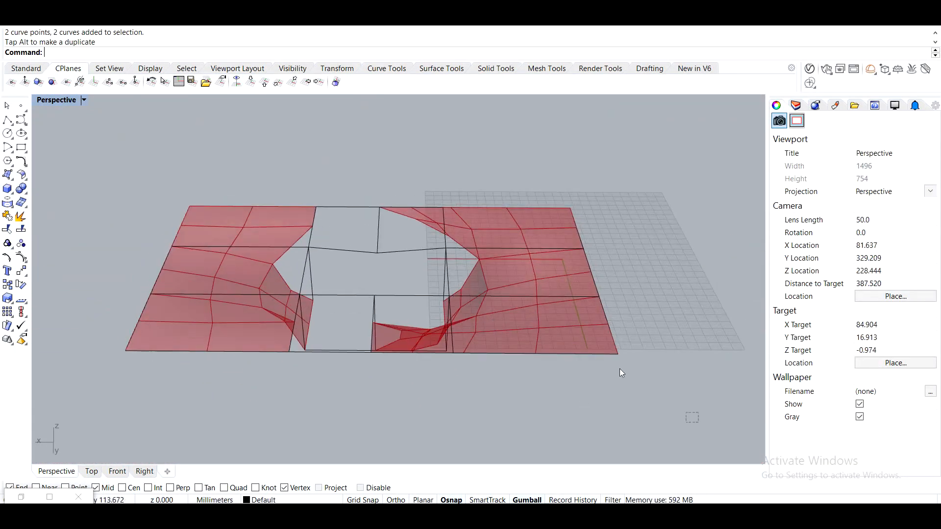
{"action": "left_click_drag", "start_coordinate": [144, 182], "coordinate": [144, 182]}
{"action": "left_click", "coordinate": [49, 497]}
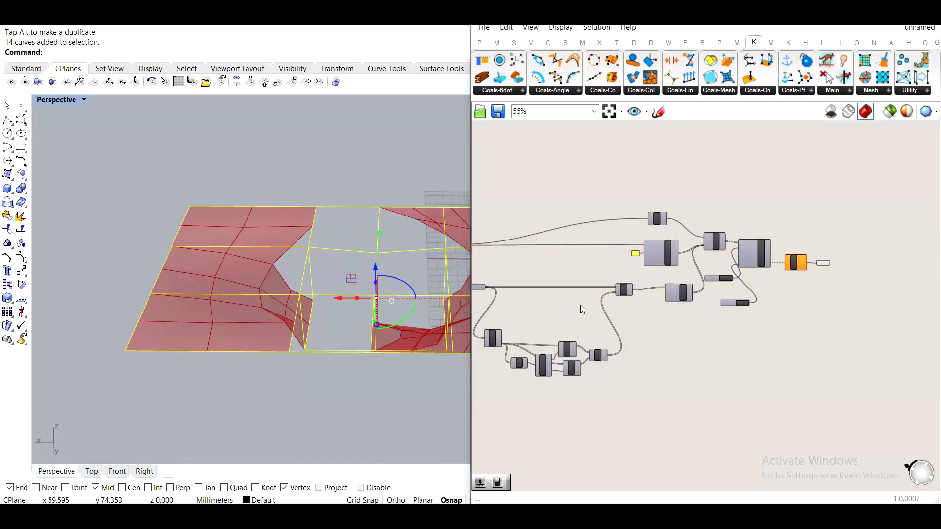
{"action": "scroll", "coordinate": [578, 294], "scroll_direction": "up", "scroll_amount": 5}
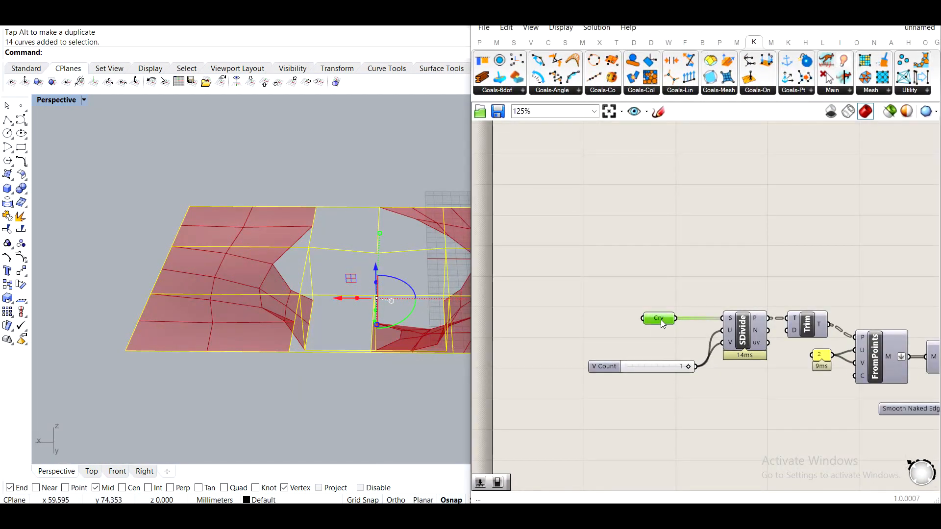
{"action": "right_click", "coordinate": [657, 318]}
{"action": "left_click", "coordinate": [711, 427]}
Inspect the relaxed table mesh preview from several angles.
{"action": "right_click_drag", "start_coordinate": [428, 267], "coordinate": [343, 235]}
{"action": "scroll", "coordinate": [716, 334], "scroll_direction": "down", "scroll_amount": 5}
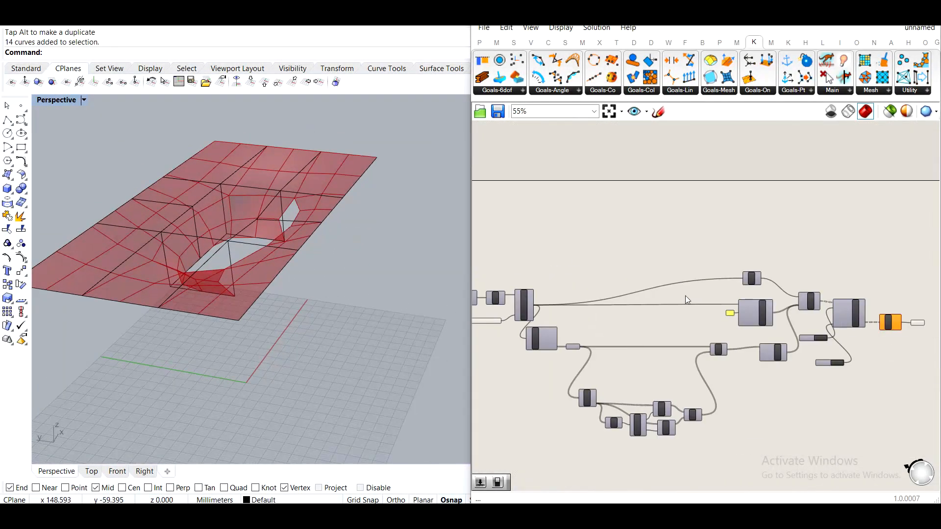
{"action": "scroll", "coordinate": [715, 331], "scroll_direction": "up", "scroll_amount": 5}
{"action": "scroll", "coordinate": [271, 263], "scroll_direction": "up", "scroll_amount": 5}
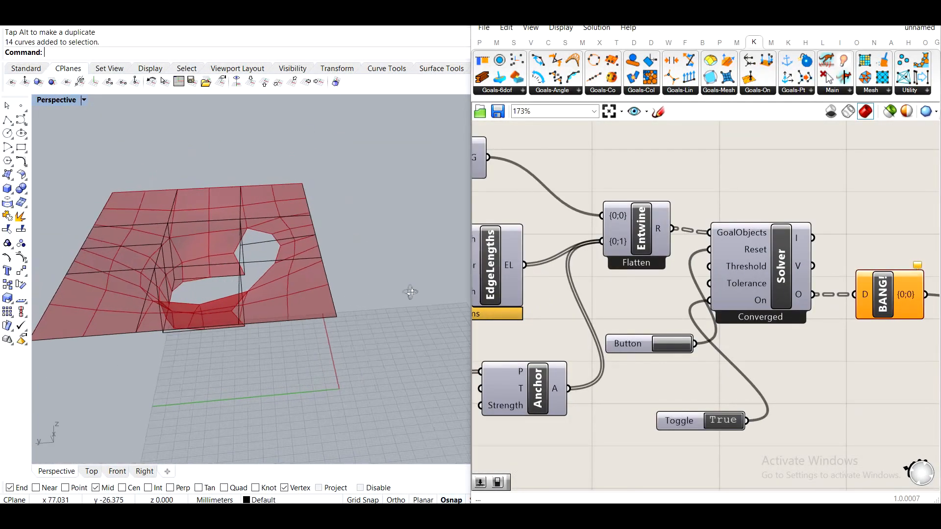
{"action": "right_click_drag", "start_coordinate": [195, 234], "coordinate": [332, 230]}
{"action": "right_click_drag", "start_coordinate": [395, 193], "coordinate": [300, 225]}
{"action": "scroll", "coordinate": [372, 225], "scroll_direction": "down", "scroll_amount": 5}
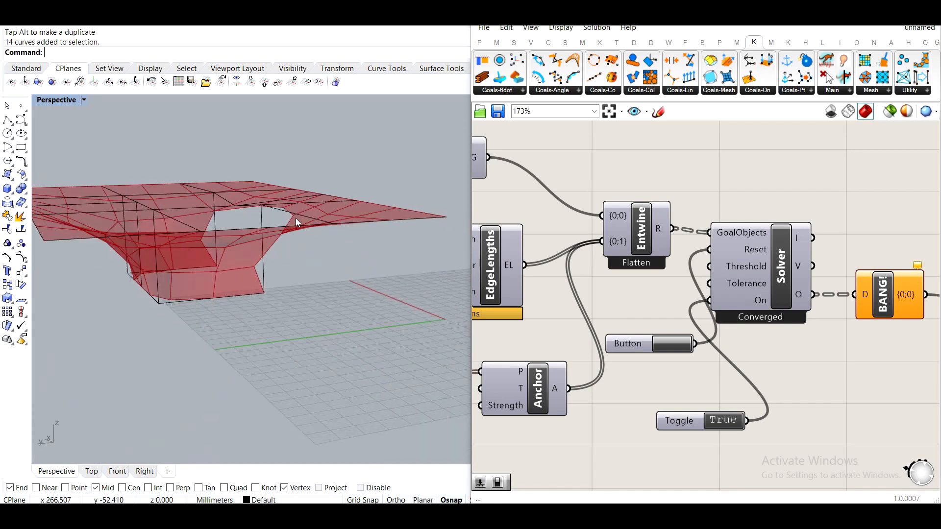
{"action": "right_click_drag", "start_coordinate": [258, 194], "coordinate": [295, 214]}
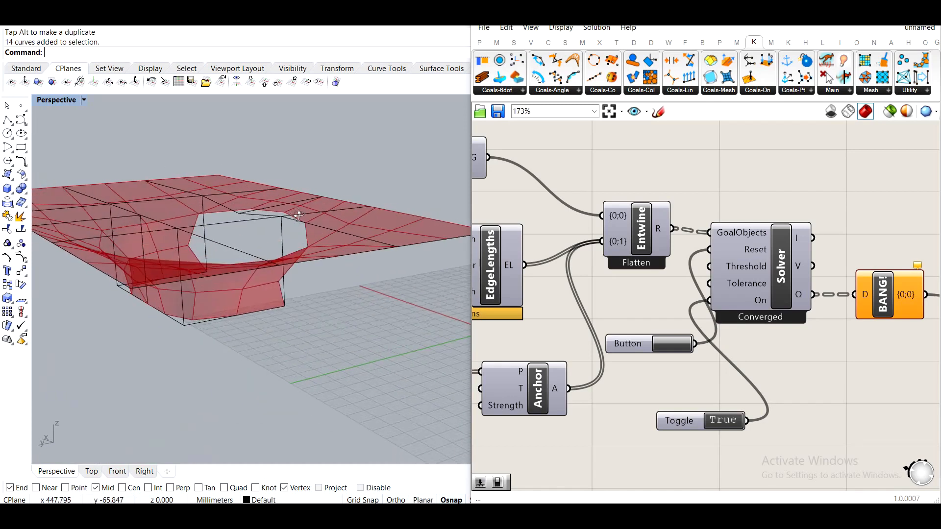
{"action": "scroll", "coordinate": [295, 214], "scroll_direction": "up", "scroll_amount": 4}
Bake the solver's output mesh onto the Default layer.
{"action": "right_click_drag", "start_coordinate": [884, 340], "coordinate": [684, 343]}
{"action": "left_click", "coordinate": [772, 299]}
{"action": "right_click", "coordinate": [771, 299]}
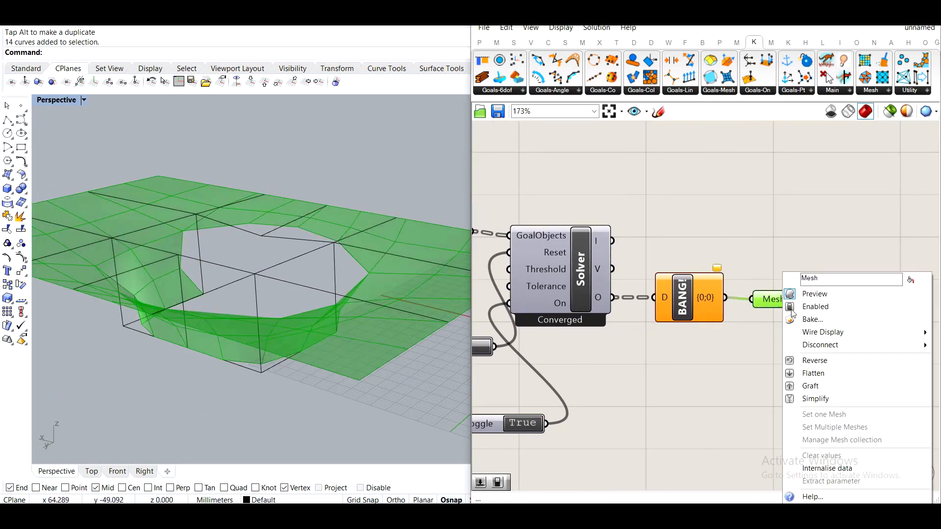
{"action": "left_click", "coordinate": [806, 317]}
{"action": "left_click", "coordinate": [821, 233]}
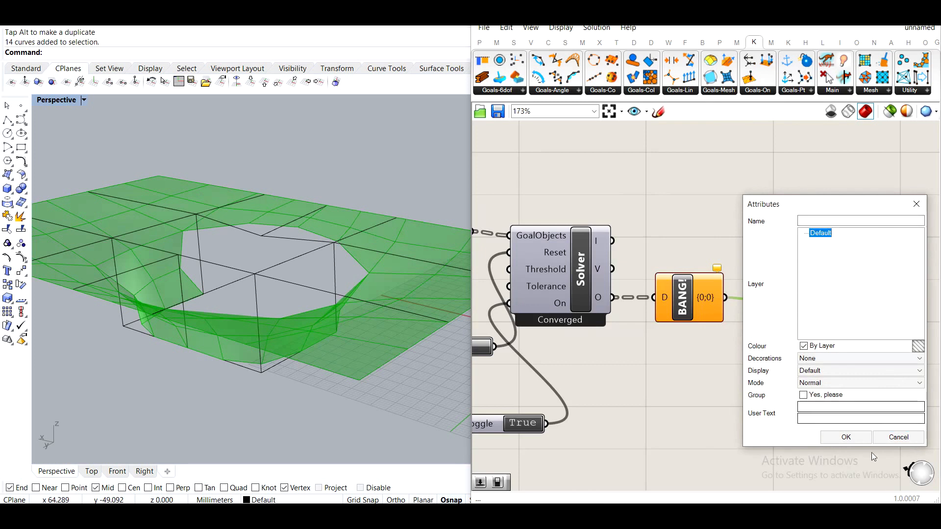
{"action": "left_click", "coordinate": [846, 437]}
Move the baked mesh sideways and delete it.
{"action": "scroll", "coordinate": [373, 225], "scroll_direction": "down", "scroll_amount": 4}
{"action": "right_click_drag", "start_coordinate": [373, 229], "coordinate": [354, 220]}
{"action": "left_click", "coordinate": [355, 219]}
{"action": "scroll", "coordinate": [355, 220], "scroll_direction": "down", "scroll_amount": 3}
{"action": "left_click_drag", "start_coordinate": [319, 255], "coordinate": [152, 255]}
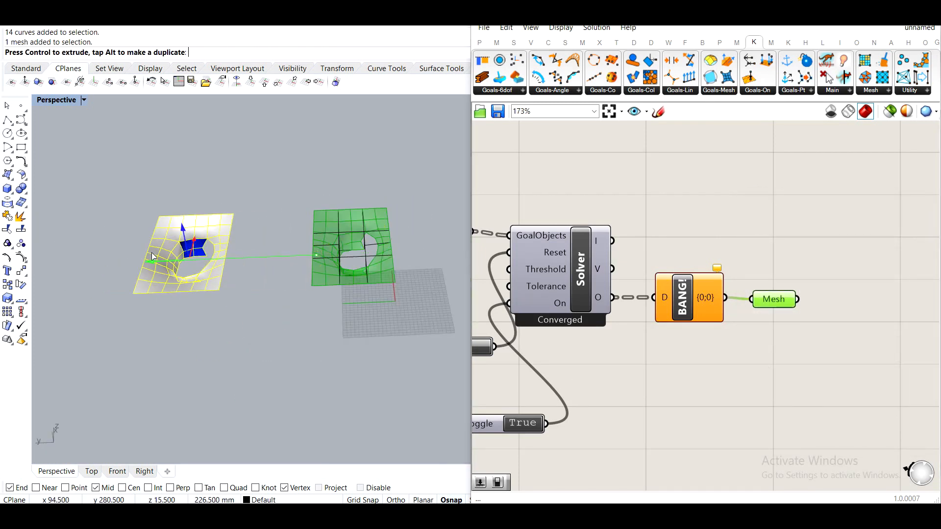
{"action": "scroll", "coordinate": [181, 224], "scroll_direction": "up", "scroll_amount": 5}
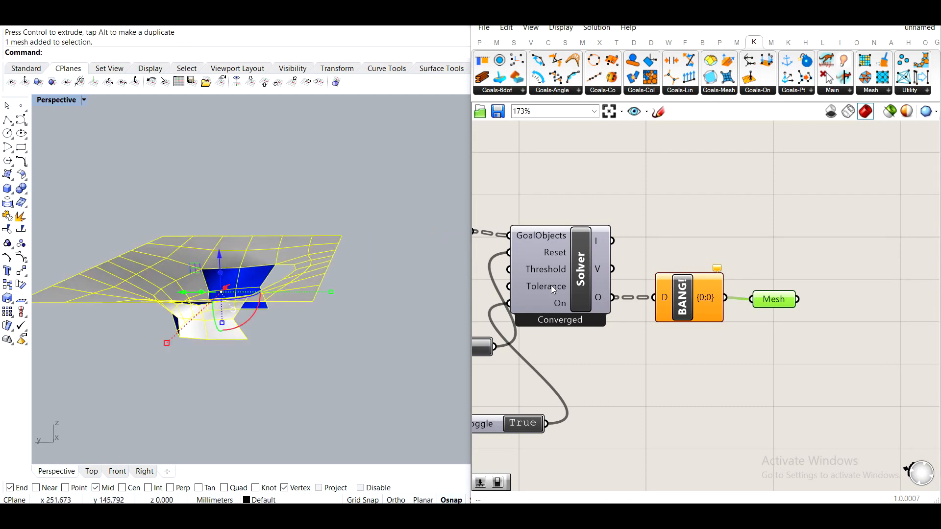
{"action": "key", "text": "Delete"}
Add a Mesh UnifyNormals component next to the UniM component in the definition.
{"action": "scroll", "coordinate": [589, 333], "scroll_direction": "down", "scroll_amount": 5}
{"action": "right_click_drag", "start_coordinate": [589, 332], "coordinate": [652, 328]}
{"action": "scroll", "coordinate": [651, 328], "scroll_direction": "up", "scroll_amount": 5}
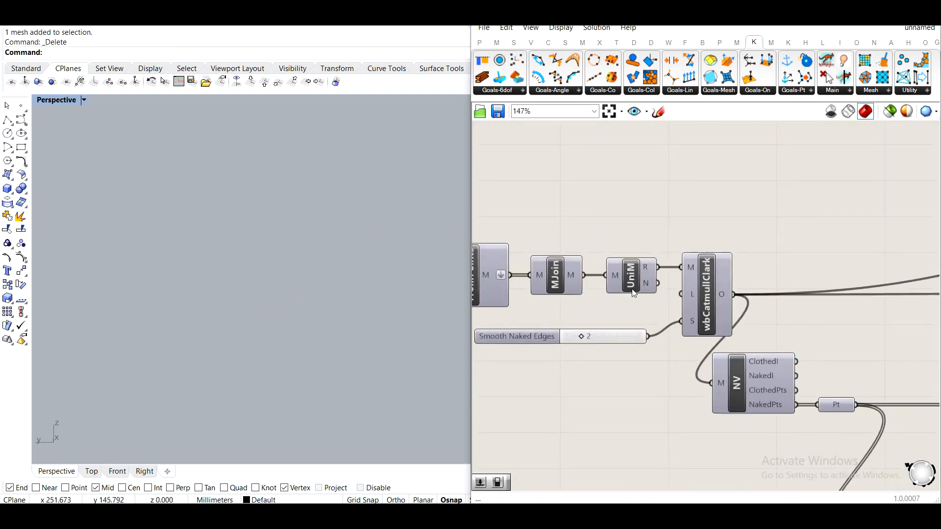
{"action": "left_click_drag", "start_coordinate": [631, 269], "coordinate": [634, 195]}
{"action": "right_click_drag", "start_coordinate": [663, 186], "coordinate": [683, 327]}
{"action": "double_click", "coordinate": [646, 235]}
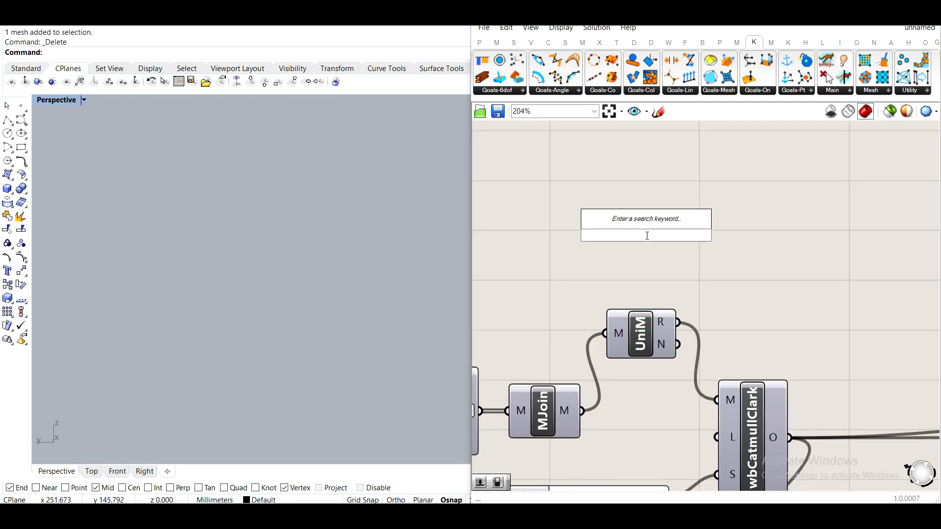
{"action": "type", "text": "uni"}
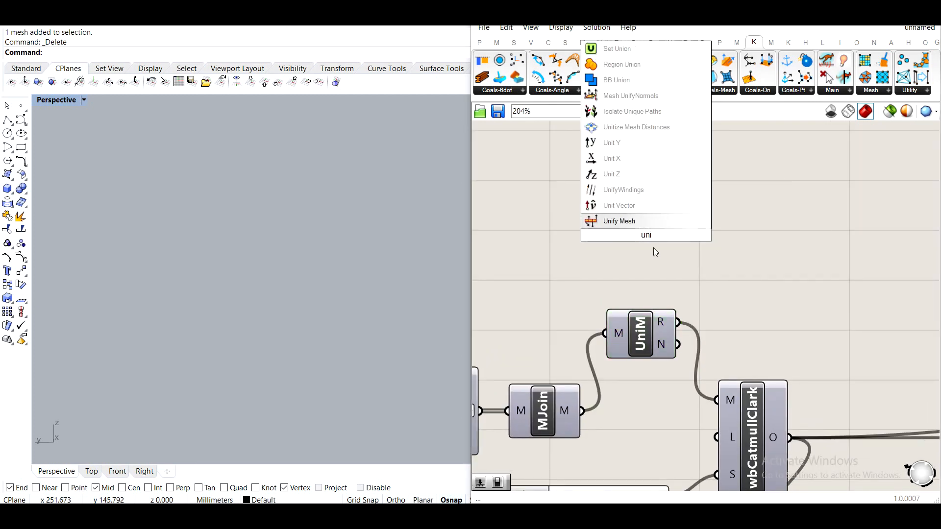
{"action": "left_click", "coordinate": [652, 95]}
Wire Mesh UnifyNormals between MJoin and wbCatmullClark and delete the UniM component.
{"action": "left_click_drag", "start_coordinate": [582, 411], "coordinate": [608, 234]}
{"action": "left_click_drag", "start_coordinate": [684, 235], "coordinate": [717, 401], "text": "shift"}
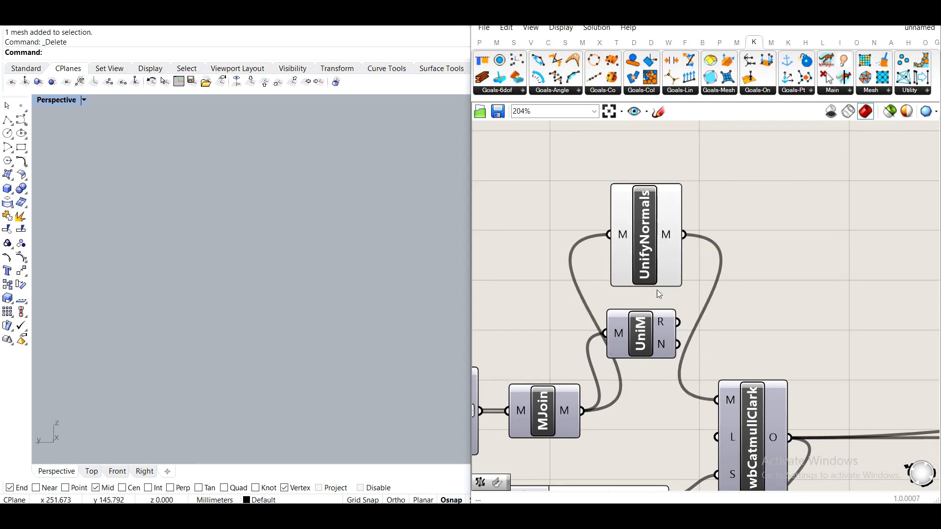
{"action": "key", "text": "Delete"}
{"action": "left_click", "coordinate": [658, 233]}
{"action": "middle_click", "coordinate": [650, 236]}
{"action": "left_click", "coordinate": [688, 199]}
{"action": "left_click", "coordinate": [805, 265]}
Bake the solver's output mesh again onto the Default layer.
{"action": "scroll", "coordinate": [805, 269], "scroll_direction": "down", "scroll_amount": 4}
{"action": "right_click_drag", "start_coordinate": [805, 269], "coordinate": [519, 221]}
{"action": "right_click_drag", "start_coordinate": [829, 298], "coordinate": [526, 259]}
{"action": "scroll", "coordinate": [734, 274], "scroll_direction": "up", "scroll_amount": 2}
{"action": "left_click", "coordinate": [750, 273]}
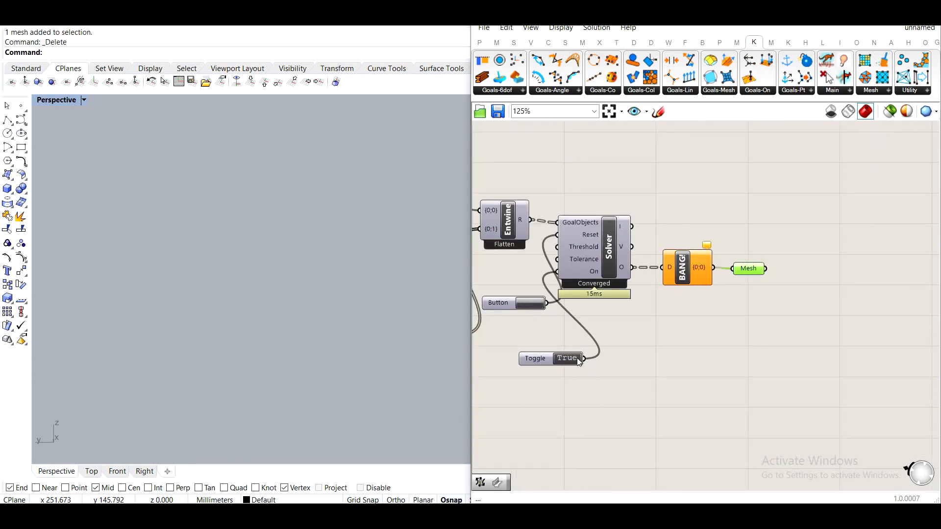
{"action": "right_click", "coordinate": [754, 271]}
{"action": "left_click", "coordinate": [775, 313]}
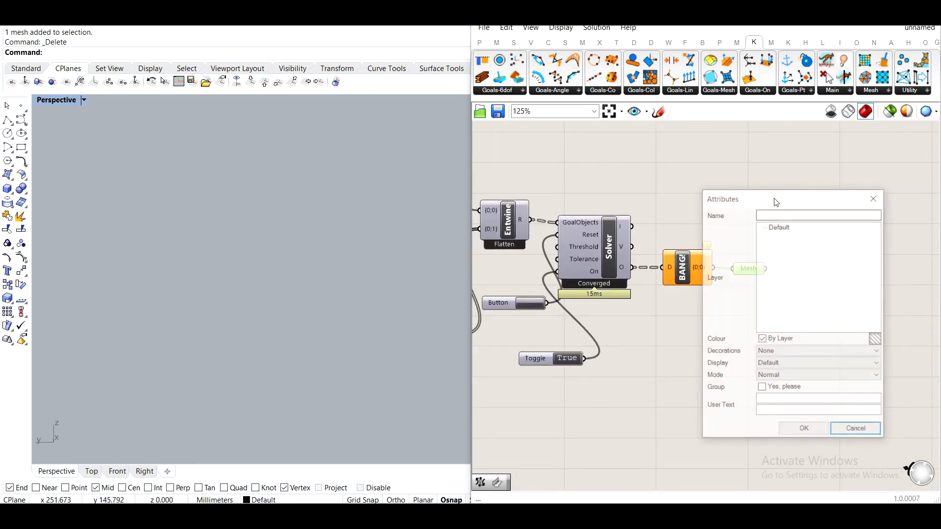
{"action": "left_click", "coordinate": [804, 430]}
Move the newly baked mesh sideways away from the Grasshopper preview.
{"action": "scroll", "coordinate": [377, 294], "scroll_direction": "up", "scroll_amount": 4}
{"action": "right_click_drag", "start_coordinate": [379, 271], "coordinate": [374, 296]}
{"action": "scroll", "coordinate": [377, 252], "scroll_direction": "up", "scroll_amount": 4}
{"action": "left_click", "coordinate": [378, 252]}
{"action": "scroll", "coordinate": [378, 254], "scroll_direction": "down", "scroll_amount": 5}
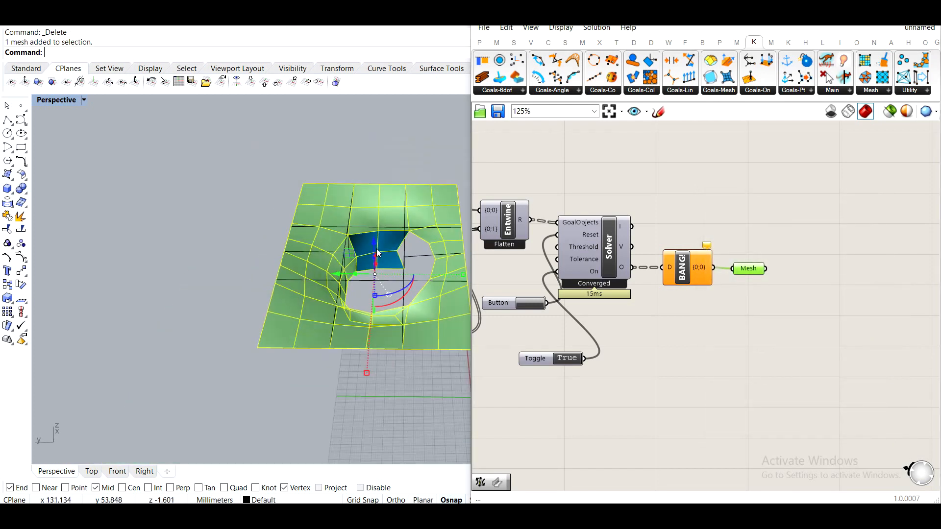
{"action": "left_click_drag", "start_coordinate": [341, 273], "coordinate": [136, 272]}
Unify the baked mesh's face normals with UnifyMeshNormals.
{"action": "left_click", "coordinate": [151, 355]}
{"action": "right_click_drag", "start_coordinate": [156, 348], "coordinate": [174, 294]}
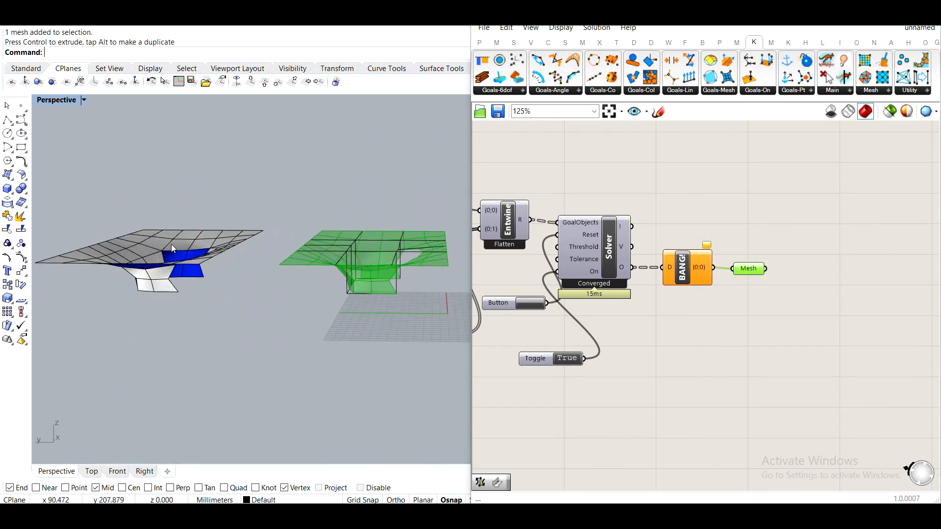
{"action": "scroll", "coordinate": [216, 265], "scroll_direction": "up", "scroll_amount": 6}
{"action": "right_click_drag", "start_coordinate": [218, 266], "coordinate": [223, 316]}
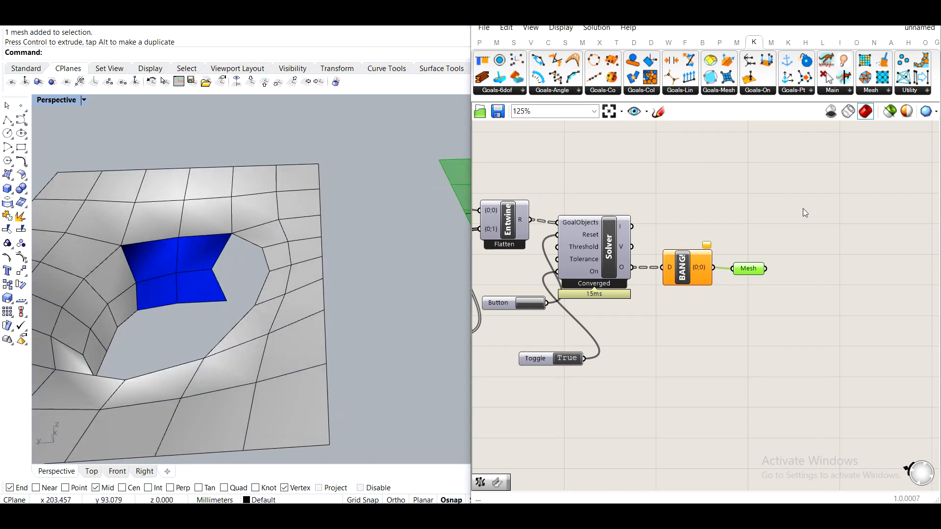
{"action": "left_click", "coordinate": [785, 200]}
{"action": "left_click", "coordinate": [872, 16]}
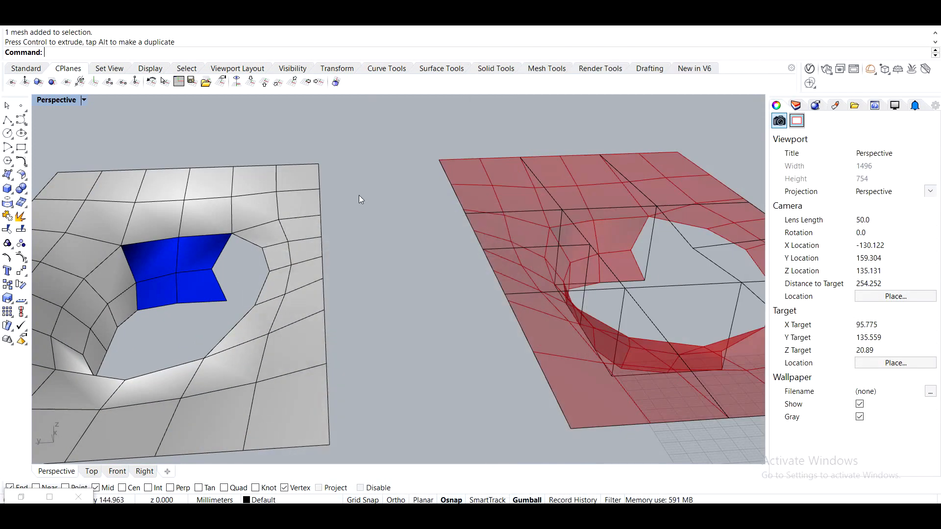
{"action": "right_click_drag", "start_coordinate": [274, 211], "coordinate": [500, 208], "text": "shift"}
{"action": "right_click_drag", "start_coordinate": [499, 208], "coordinate": [359, 223]}
{"action": "scroll", "coordinate": [360, 227], "scroll_direction": "up", "scroll_amount": 4}
{"action": "left_click", "coordinate": [364, 235]}
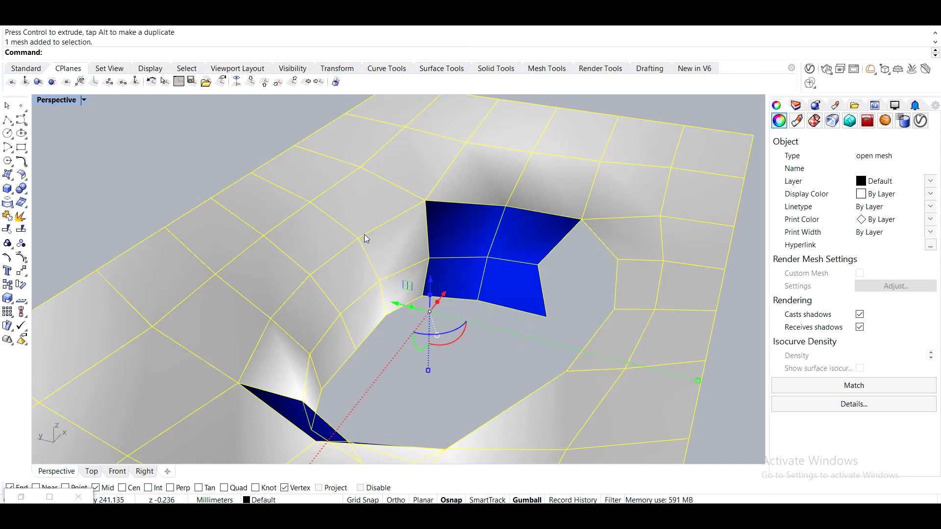
{"action": "type", "text": "UnifyMeshNormals"}
{"action": "key", "text": "Return"}
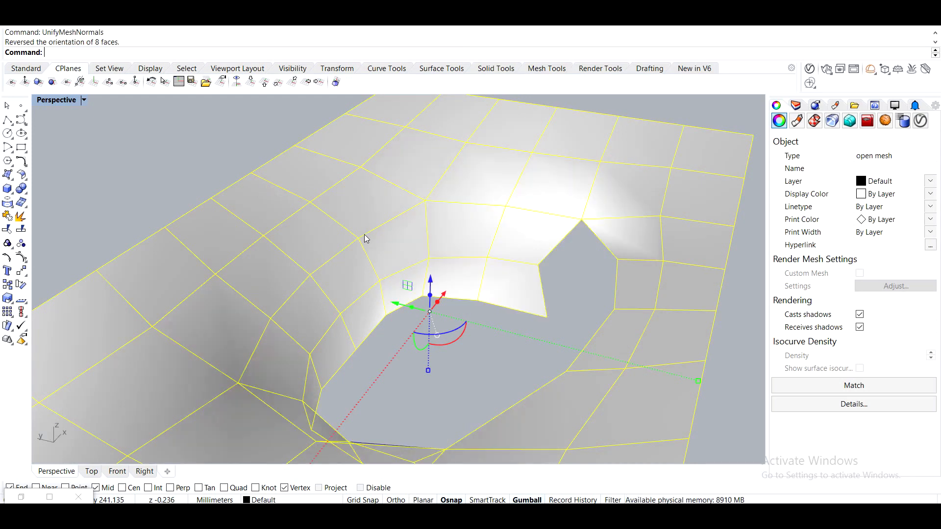
Convert the baked mesh into a SubD with ToSubD using default options.
{"action": "right_click_drag", "start_coordinate": [364, 234], "coordinate": [303, 176]}
{"action": "left_click", "coordinate": [254, 171]}
{"action": "scroll", "coordinate": [252, 171], "scroll_direction": "down", "scroll_amount": 5}
{"action": "right_click_drag", "start_coordinate": [302, 176], "coordinate": [374, 248]}
{"action": "right_click_drag", "start_coordinate": [374, 249], "coordinate": [370, 245]}
{"action": "left_click", "coordinate": [369, 245]}
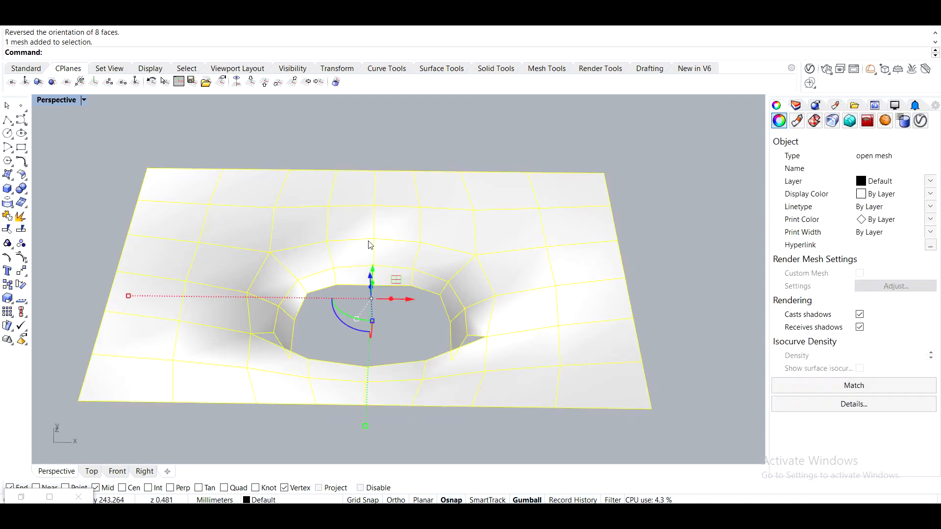
{"action": "type", "text": "Tosubd"}
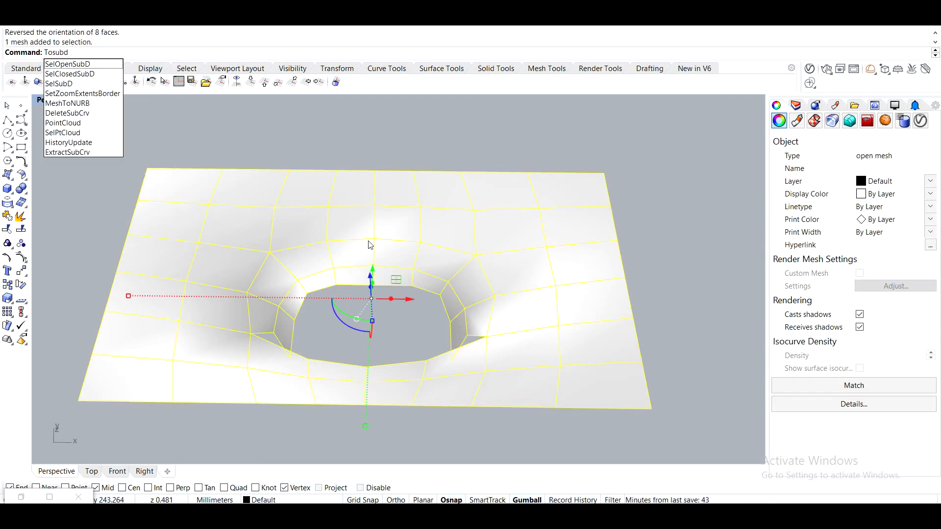
{"action": "key", "text": "Return"}
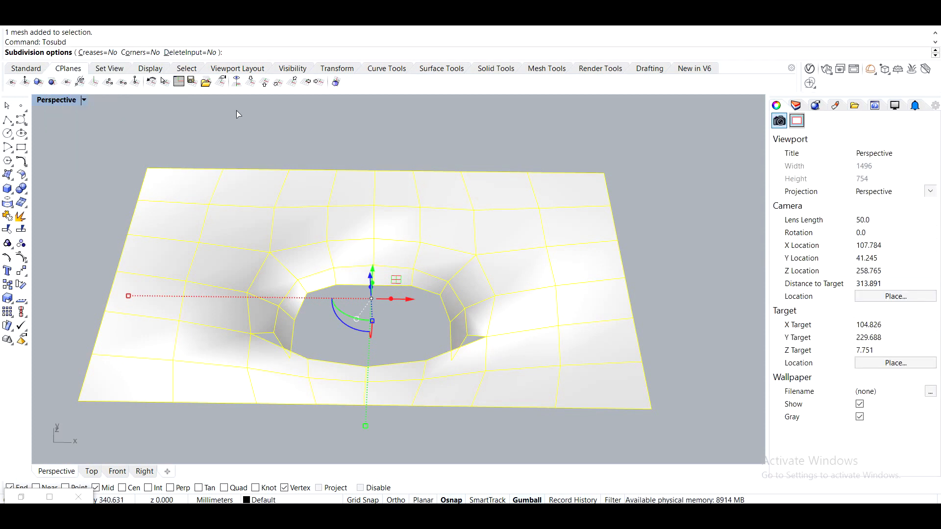
{"action": "key", "text": "Return"}
Move the SubD away from the mesh, then undo the move.
{"action": "right_click_drag", "start_coordinate": [236, 114], "coordinate": [383, 245]}
{"action": "left_click_drag", "start_coordinate": [470, 227], "coordinate": [137, 204]}
{"action": "left_click", "coordinate": [268, 374]}
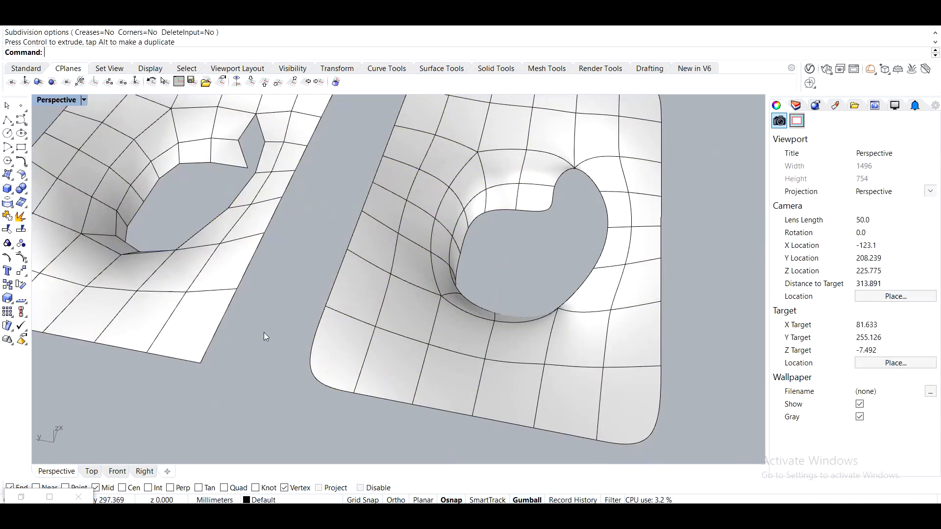
{"action": "scroll", "coordinate": [259, 338], "scroll_direction": "down", "scroll_amount": 8}
{"action": "key", "text": "ctrl+z"}
Move the converted SubD sideways away from the baked mesh.
{"action": "left_click", "coordinate": [284, 349]}
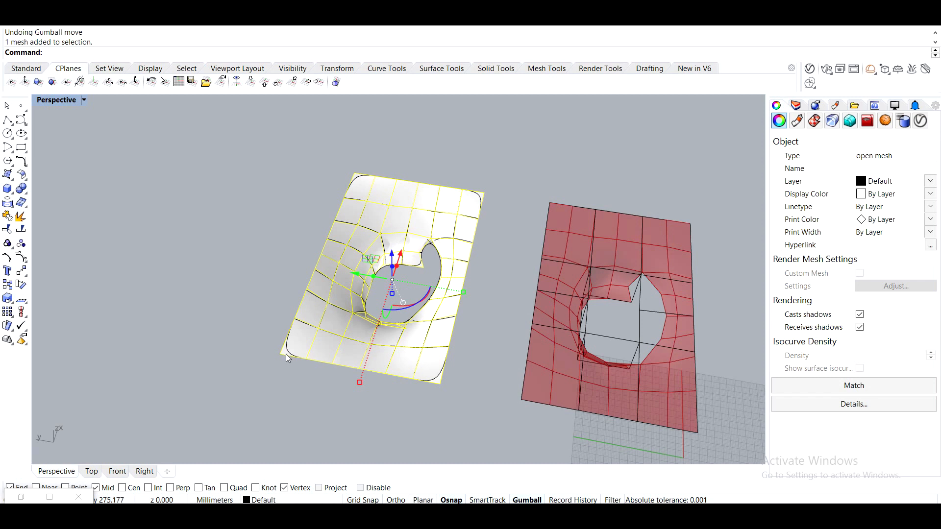
{"action": "scroll", "coordinate": [299, 325], "scroll_direction": "up", "scroll_amount": 3}
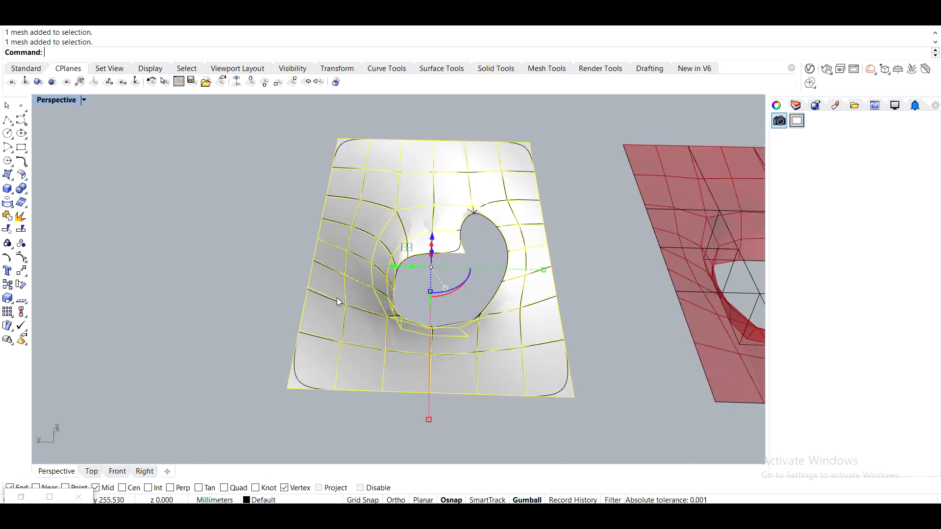
{"action": "key", "text": "Escape"}
{"action": "left_click", "coordinate": [310, 337]}
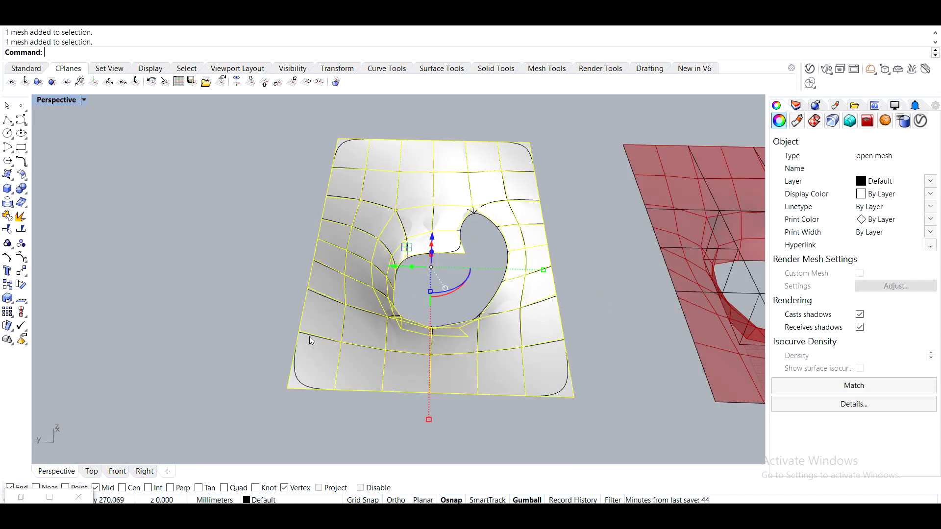
{"action": "left_click", "coordinate": [302, 377]}
{"action": "left_click", "coordinate": [338, 412]}
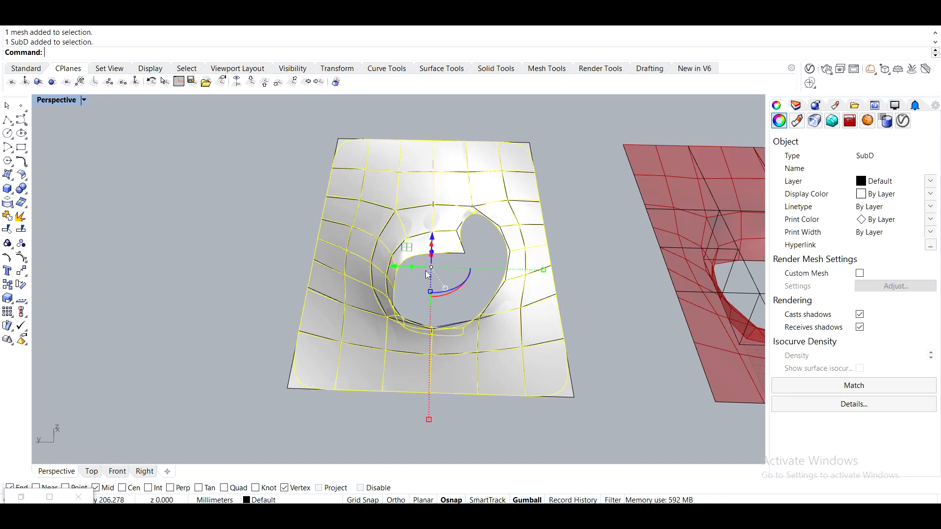
{"action": "left_click_drag", "start_coordinate": [389, 273], "coordinate": [101, 274]}
{"action": "key", "text": "alt"}
{"action": "key", "text": "Escape"}
{"action": "right_click_drag", "start_coordinate": [227, 361], "coordinate": [563, 310]}
{"action": "left_click", "coordinate": [563, 309]}
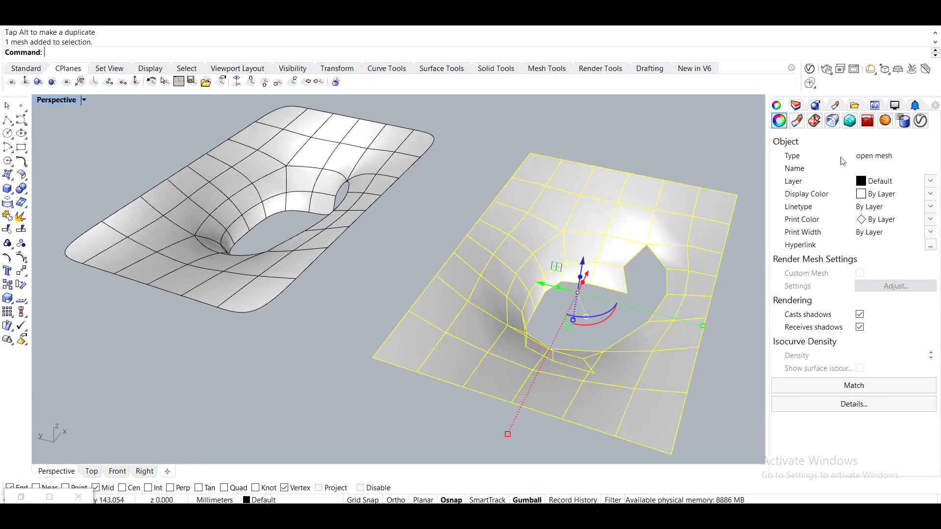
Delete the converted SubD.
{"action": "left_click", "coordinate": [373, 163]}
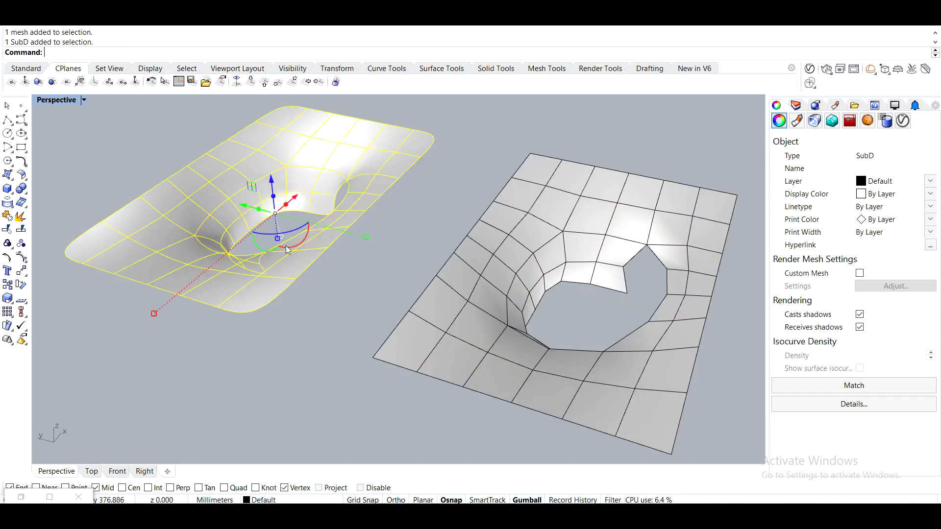
{"action": "right_click_drag", "start_coordinate": [269, 231], "coordinate": [657, 181]}
{"action": "right_click_drag", "start_coordinate": [483, 293], "coordinate": [564, 218]}
{"action": "scroll", "coordinate": [476, 244], "scroll_direction": "up", "scroll_amount": 5}
{"action": "left_click", "coordinate": [377, 259]}
{"action": "mouse_move", "coordinate": [378, 259]}
{"action": "right_mouse_down"}
{"action": "mouse_move", "coordinate": [504, 225]}
{"action": "mouse_move", "coordinate": [435, 275]}
{"action": "mouse_move", "coordinate": [419, 242]}
{"action": "mouse_move", "coordinate": [369, 243]}
{"action": "right_mouse_up"}
{"action": "right_click_drag", "start_coordinate": [148, 352], "coordinate": [227, 245]}
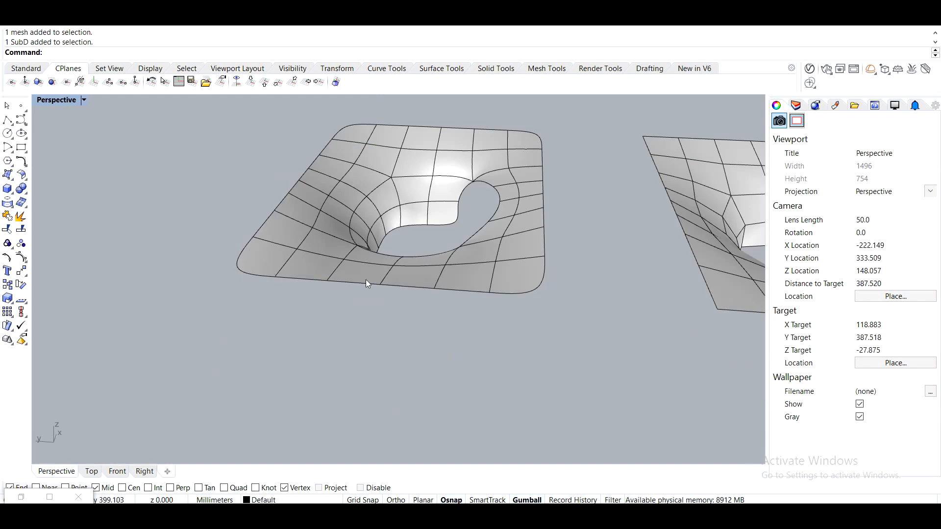
{"action": "right_click_drag", "start_coordinate": [541, 256], "coordinate": [351, 362]}
{"action": "right_click_drag", "start_coordinate": [505, 324], "coordinate": [499, 342]}
{"action": "scroll", "coordinate": [498, 341], "scroll_direction": "down", "scroll_amount": 6}
{"action": "right_click_drag", "start_coordinate": [502, 378], "coordinate": [482, 298], "text": "shift"}
{"action": "right_click_drag", "start_coordinate": [482, 298], "coordinate": [457, 309]}
{"action": "right_click_drag", "start_coordinate": [281, 259], "coordinate": [352, 226]}
{"action": "scroll", "coordinate": [352, 226], "scroll_direction": "up", "scroll_amount": 4}
{"action": "left_click", "coordinate": [311, 242]}
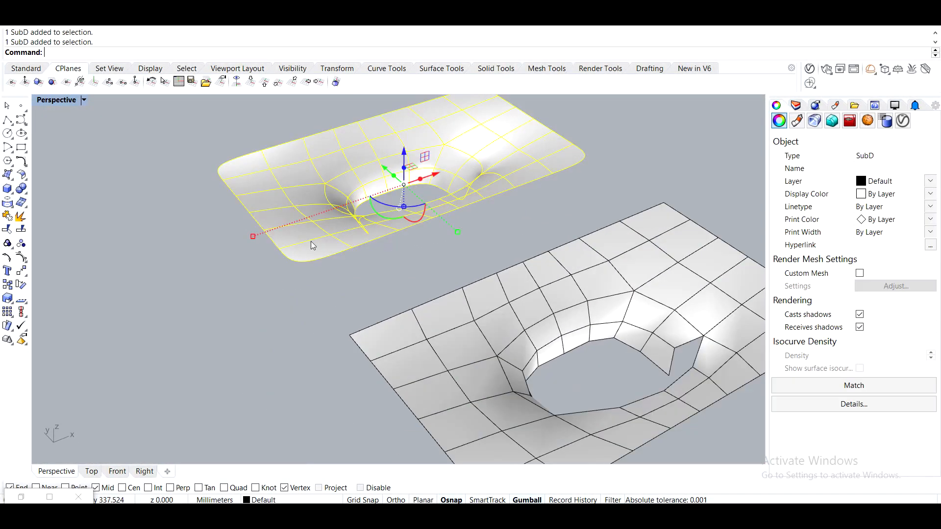
{"action": "key", "text": "Delete"}
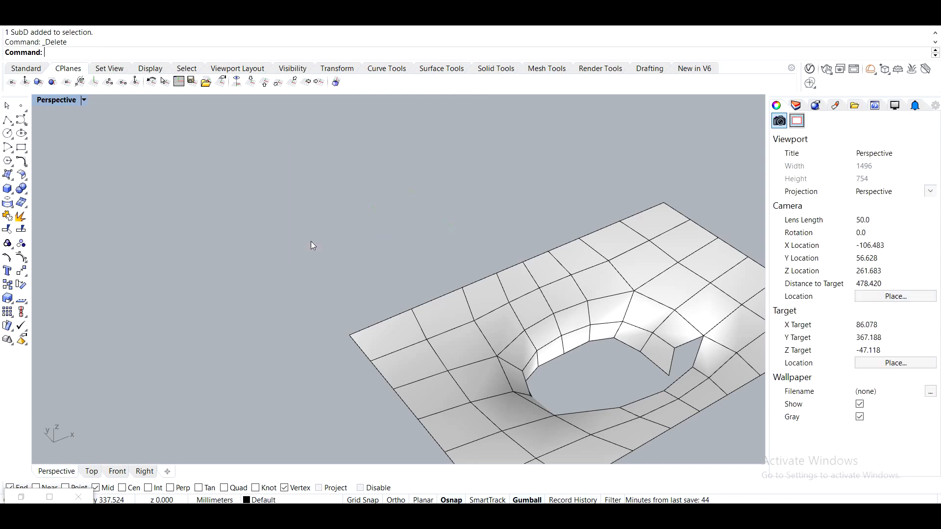
Convert the baked mesh to SubD again with ToSubD, setting Corners to Yes.
{"action": "left_click", "coordinate": [547, 314]}
{"action": "right_click_drag", "start_coordinate": [479, 306], "coordinate": [359, 270], "text": "shift"}
{"action": "type", "text": "T"}
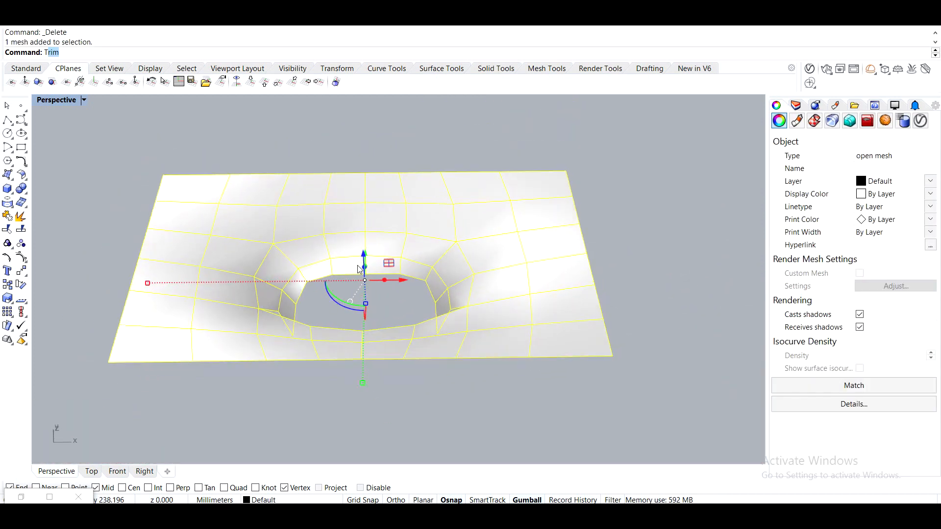
{"action": "type", "text": "osubd"}
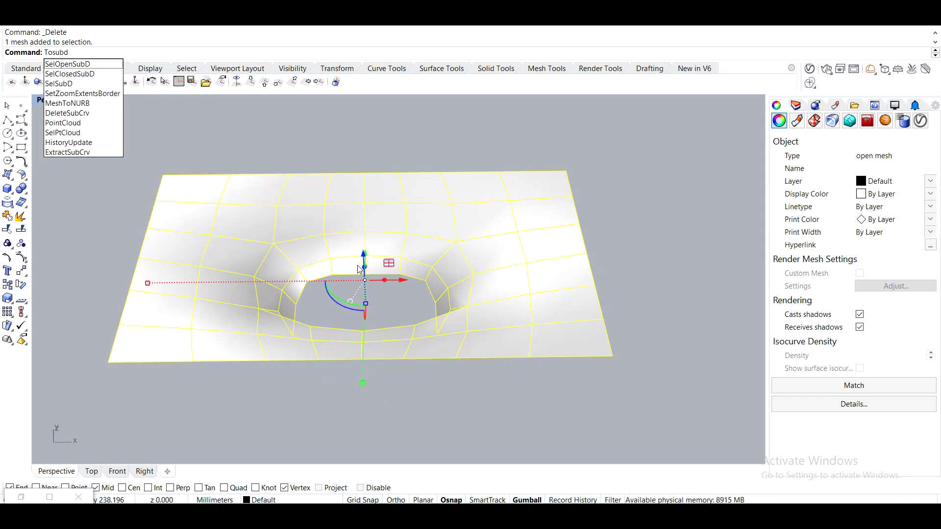
{"action": "key", "text": "Return"}
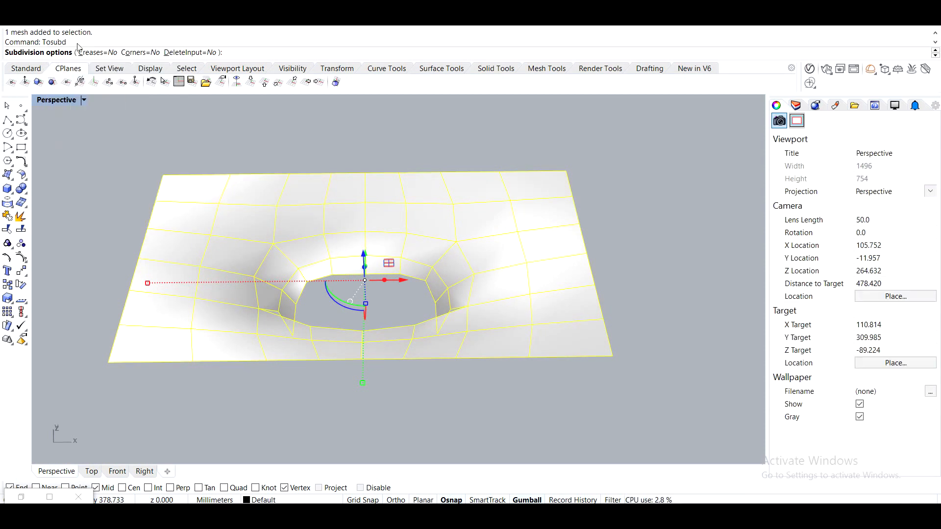
{"action": "left_click", "coordinate": [140, 52]}
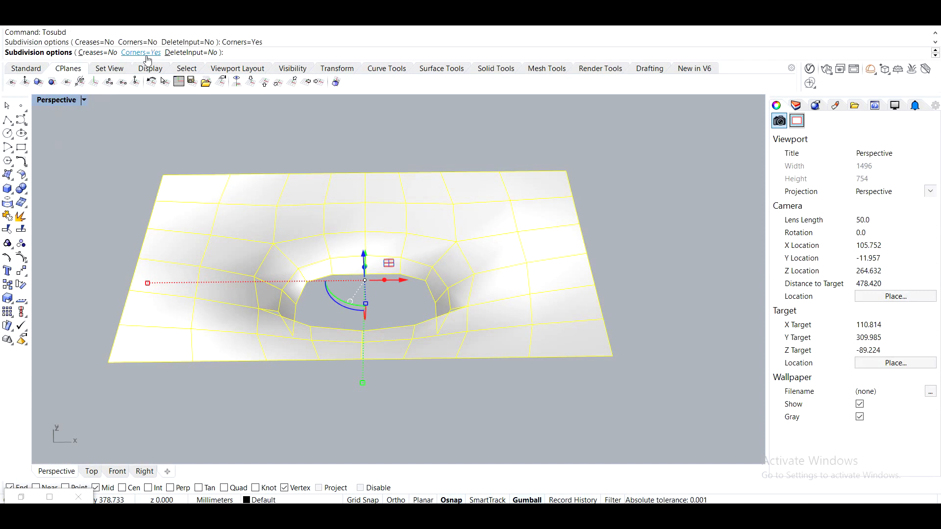
{"action": "key", "text": "Return"}
Inspect the new SubD against the original mesh from several angles.
{"action": "right_click_drag", "start_coordinate": [303, 164], "coordinate": [448, 237]}
{"action": "left_click", "coordinate": [442, 248]}
{"action": "left_click", "coordinate": [483, 260]}
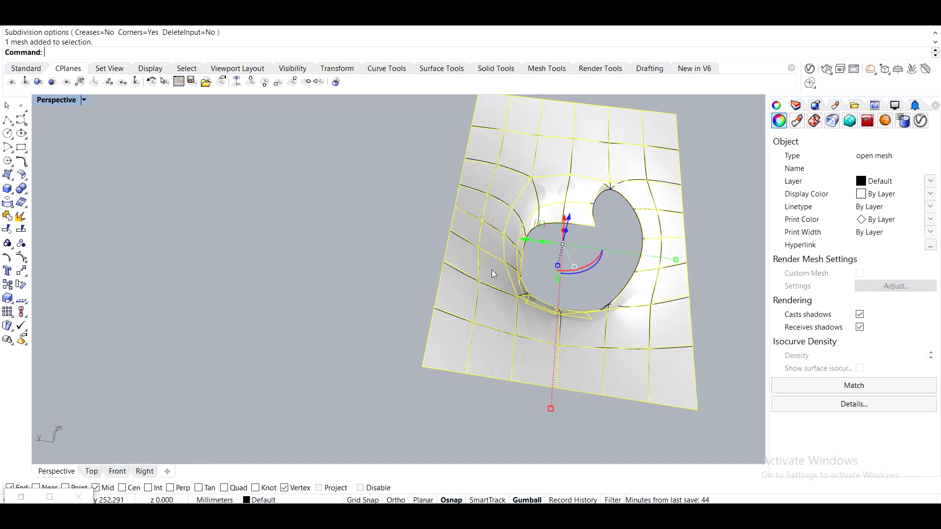
{"action": "left_click", "coordinate": [460, 270]}
{"action": "key", "text": "Escape"}
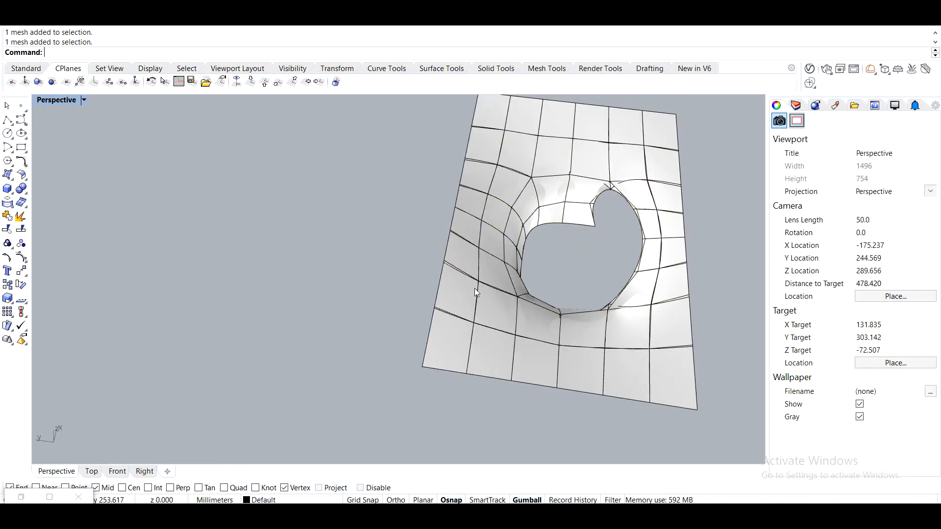
{"action": "scroll", "coordinate": [427, 224], "scroll_direction": "up", "scroll_amount": 5}
{"action": "left_click", "coordinate": [425, 239]}
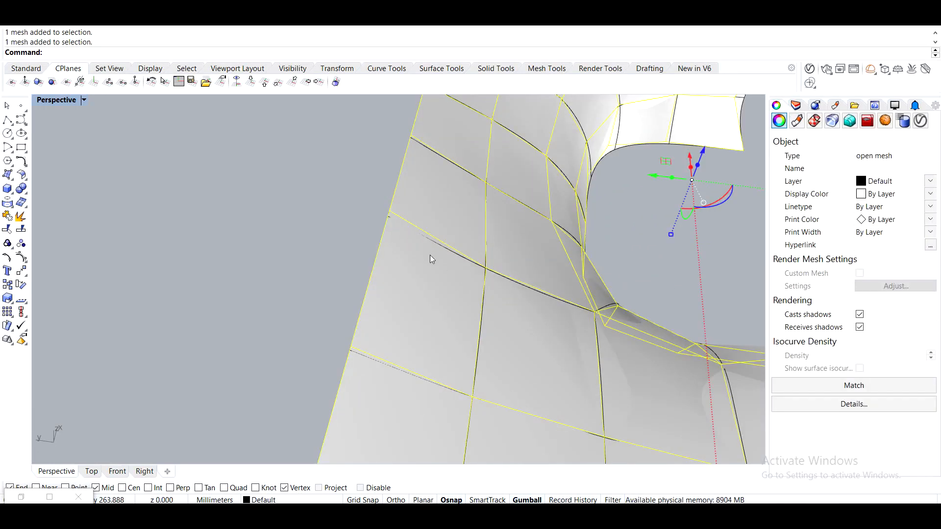
{"action": "key", "text": "Escape"}
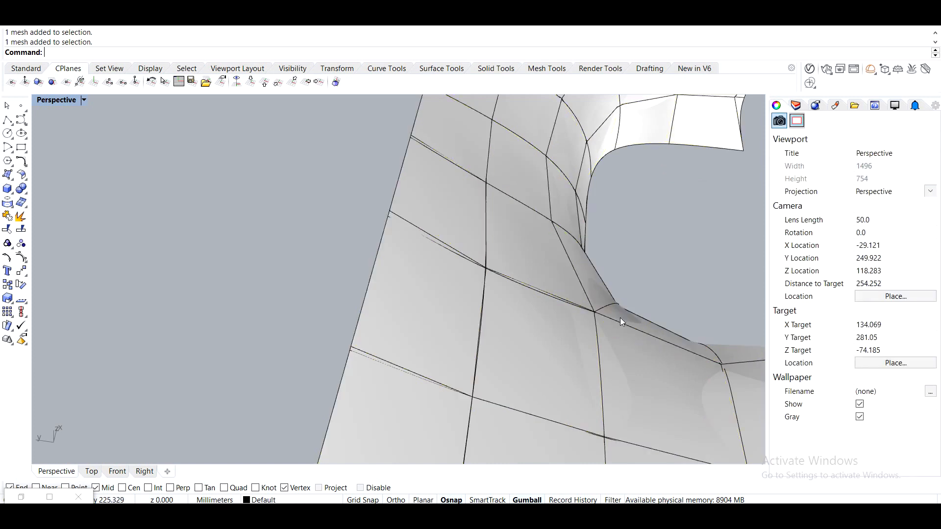
{"action": "left_click_drag", "start_coordinate": [595, 277], "coordinate": [554, 284]}
{"action": "left_click", "coordinate": [426, 231], "text": "ctrl"}
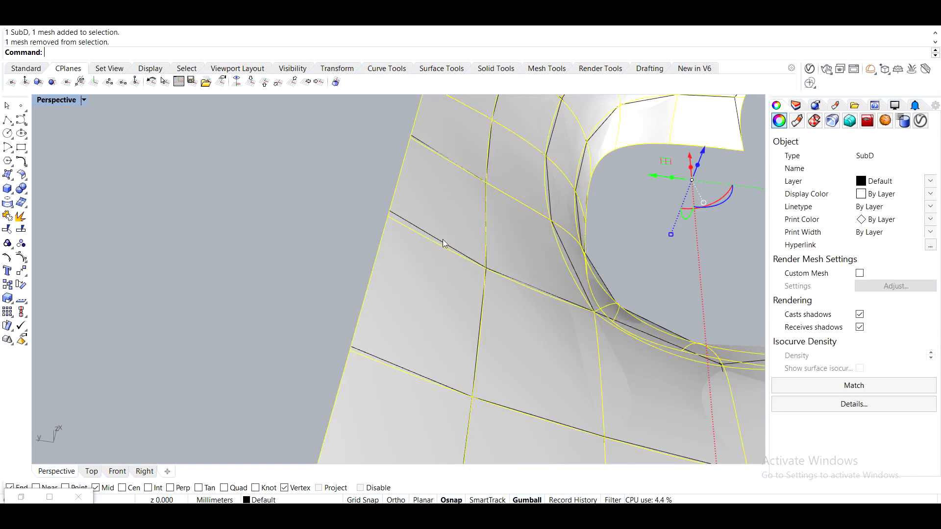
{"action": "scroll", "coordinate": [460, 237], "scroll_direction": "down", "scroll_amount": 8}
{"action": "left_click_drag", "start_coordinate": [507, 223], "coordinate": [290, 197]}
{"action": "left_click", "coordinate": [375, 377]}
{"action": "right_click_drag", "start_coordinate": [374, 376], "coordinate": [435, 240]}
{"action": "scroll", "coordinate": [435, 240], "scroll_direction": "up", "scroll_amount": 5}
{"action": "right_click_drag", "start_coordinate": [478, 294], "coordinate": [416, 330]}
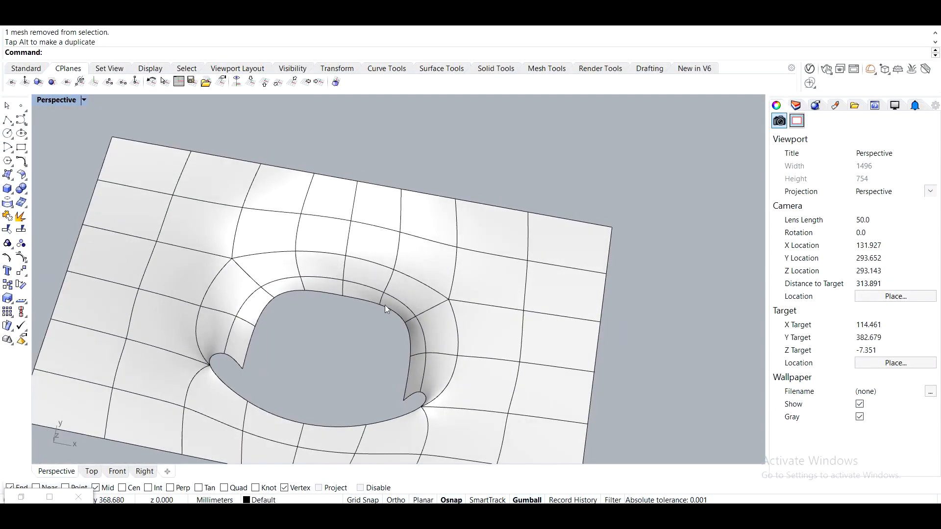
{"action": "right_click_drag", "start_coordinate": [367, 306], "coordinate": [466, 294], "text": "shift"}
{"action": "scroll", "coordinate": [197, 121], "scroll_direction": "up", "scroll_amount": 2}
{"action": "right_click_drag", "start_coordinate": [314, 241], "coordinate": [573, 276]}
{"action": "right_click_drag", "start_coordinate": [578, 128], "coordinate": [397, 267]}
{"action": "scroll", "coordinate": [397, 273], "scroll_direction": "down", "scroll_amount": 8}
{"action": "right_click_drag", "start_coordinate": [385, 314], "coordinate": [402, 240], "text": "shift"}
{"action": "right_click_drag", "start_coordinate": [401, 240], "coordinate": [573, 241]}
{"action": "scroll", "coordinate": [588, 243], "scroll_direction": "down", "scroll_amount": 6}
{"action": "right_click_drag", "start_coordinate": [634, 279], "coordinate": [377, 208], "text": "shift"}
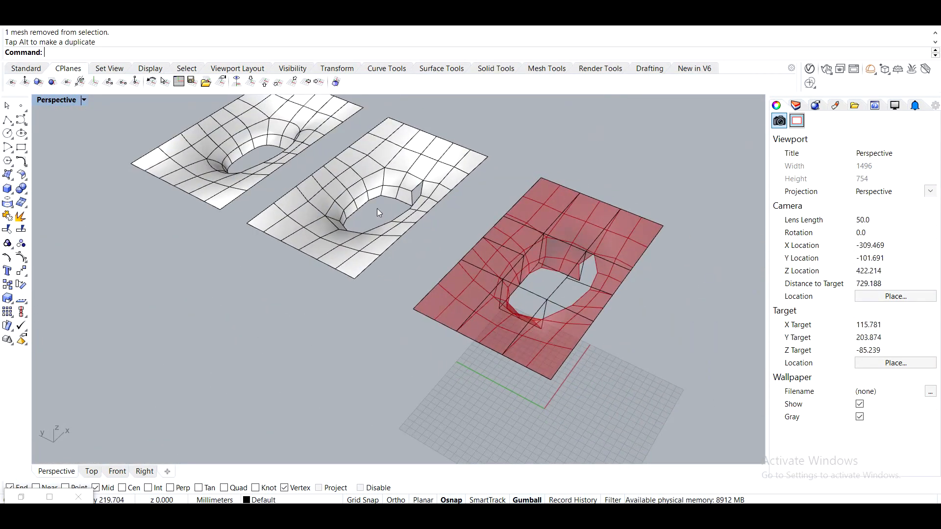
{"action": "left_click", "coordinate": [387, 154]}
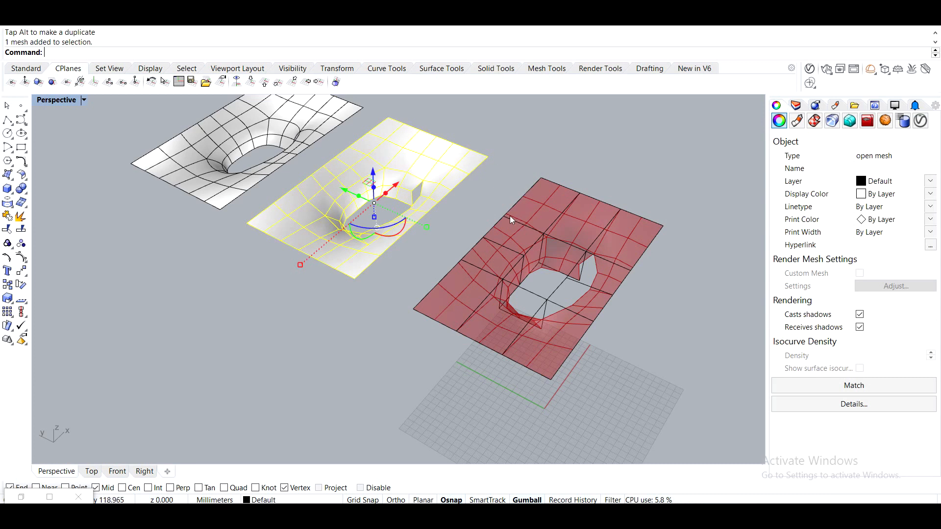
{"action": "left_click", "coordinate": [454, 187]}
{"action": "right_click_drag", "start_coordinate": [559, 263], "coordinate": [512, 239]}
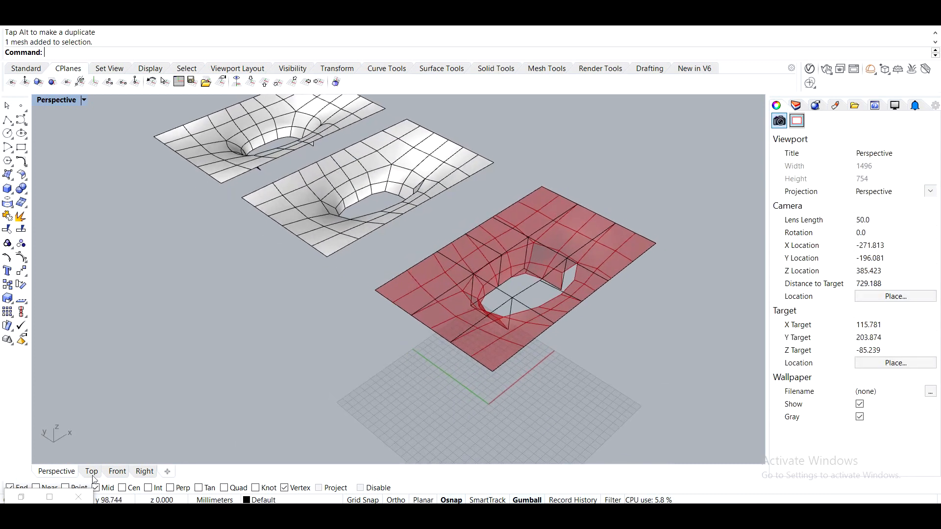
Try raising the Smooth Naked Edges slider to 3, then return it to 2.
{"action": "left_click", "coordinate": [24, 497]}
{"action": "right_click_drag", "start_coordinate": [597, 313], "coordinate": [733, 324]}
{"action": "scroll", "coordinate": [733, 323], "scroll_direction": "down", "scroll_amount": 5}
{"action": "right_click_drag", "start_coordinate": [495, 326], "coordinate": [695, 325]}
{"action": "scroll", "coordinate": [659, 289], "scroll_direction": "up", "scroll_amount": 2}
{"action": "scroll", "coordinate": [660, 289], "scroll_direction": "up", "scroll_amount": 4}
{"action": "right_click_drag", "start_coordinate": [490, 273], "coordinate": [705, 308]}
{"action": "scroll", "coordinate": [673, 304], "scroll_direction": "up", "scroll_amount": 1}
{"action": "right_click_drag", "start_coordinate": [553, 283], "coordinate": [543, 311]}
{"action": "scroll", "coordinate": [680, 317], "scroll_direction": "up", "scroll_amount": 1}
{"action": "right_click_drag", "start_coordinate": [714, 305], "coordinate": [639, 301]}
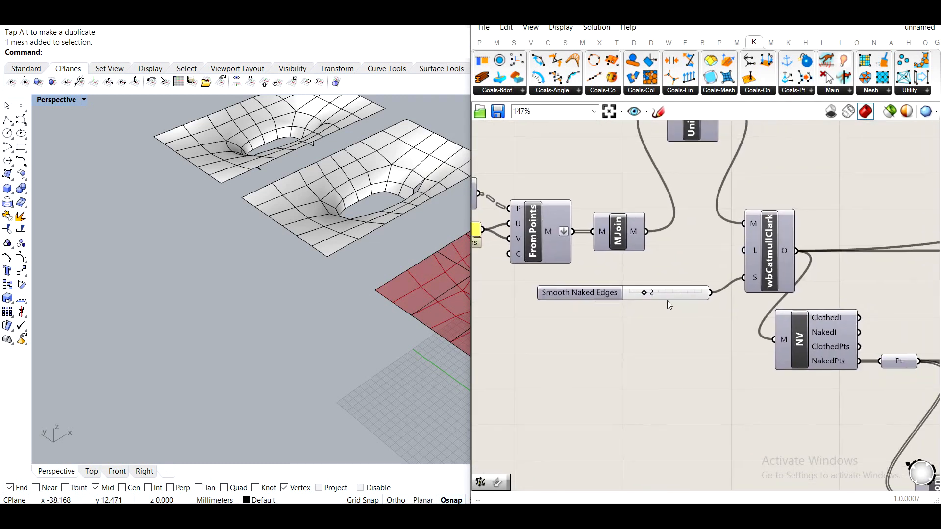
{"action": "scroll", "coordinate": [681, 298], "scroll_direction": "up", "scroll_amount": 1}
{"action": "left_click_drag", "start_coordinate": [628, 290], "coordinate": [643, 293]}
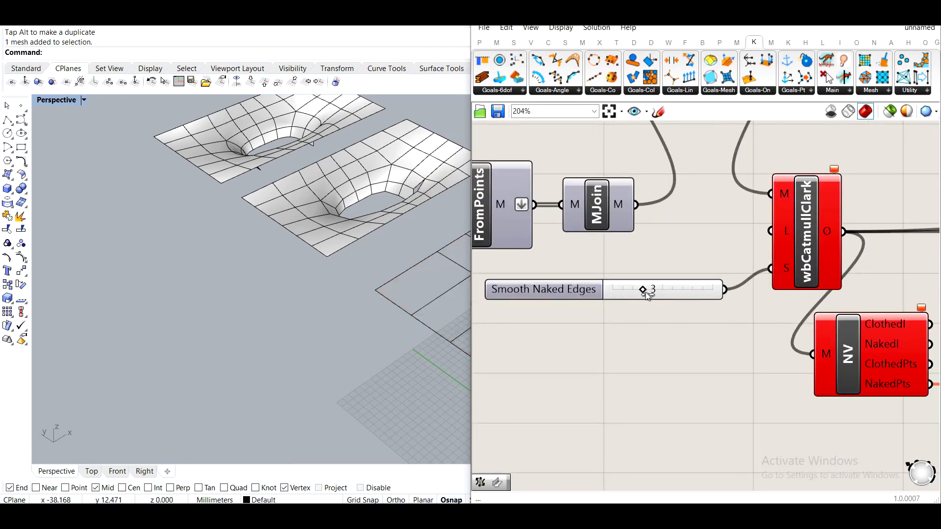
{"action": "scroll", "coordinate": [724, 345], "scroll_direction": "down", "scroll_amount": 7}
{"action": "scroll", "coordinate": [742, 332], "scroll_direction": "up", "scroll_amount": 5}
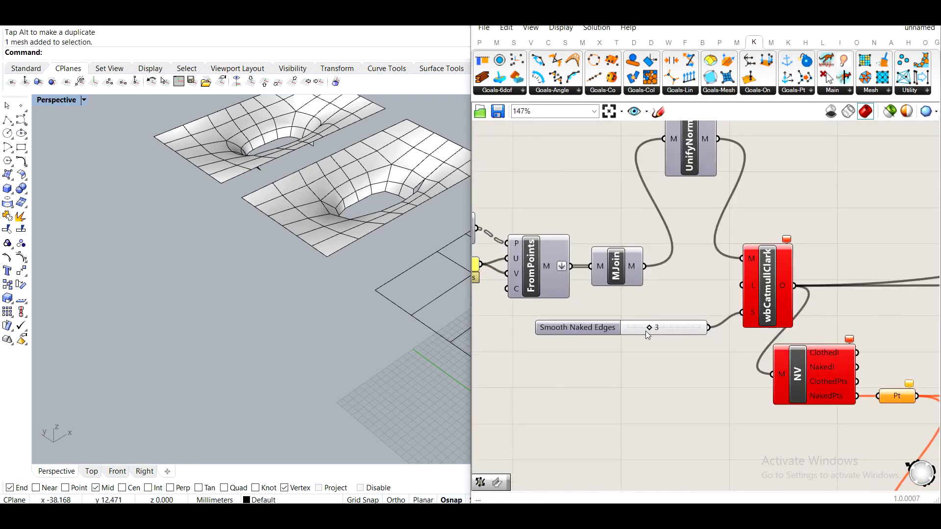
{"action": "left_click_drag", "start_coordinate": [645, 331], "coordinate": [642, 327]}
Add a Level number slider set to 3 and connect it to wbCatmullClark's L input.
{"action": "double_click", "coordinate": [643, 383]}
{"action": "type", "text": "3"}
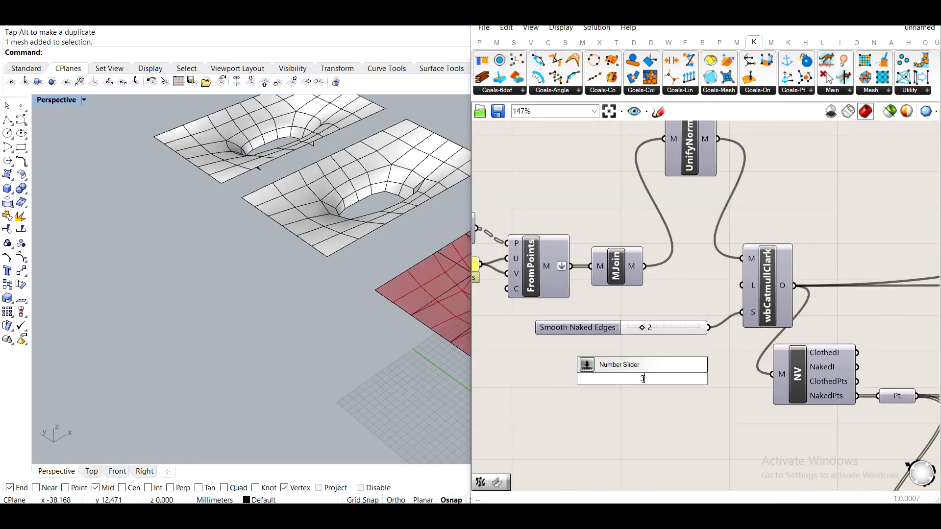
{"action": "key", "text": "Return"}
{"action": "left_click_drag", "start_coordinate": [740, 292], "coordinate": [741, 286]}
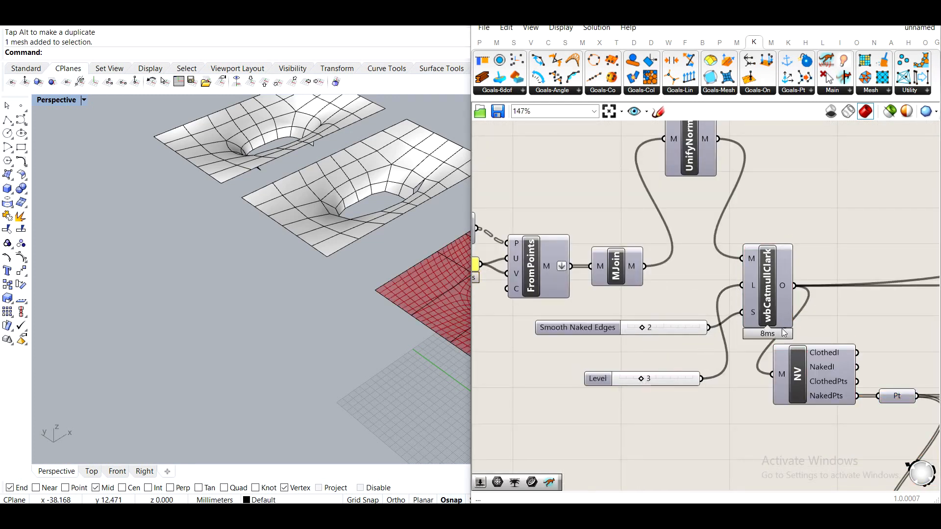
Bake the relaxed Kangaroo mesh output with default attributes.
{"action": "scroll", "coordinate": [665, 342], "scroll_direction": "down", "scroll_amount": 6}
{"action": "right_click_drag", "start_coordinate": [836, 354], "coordinate": [681, 322]}
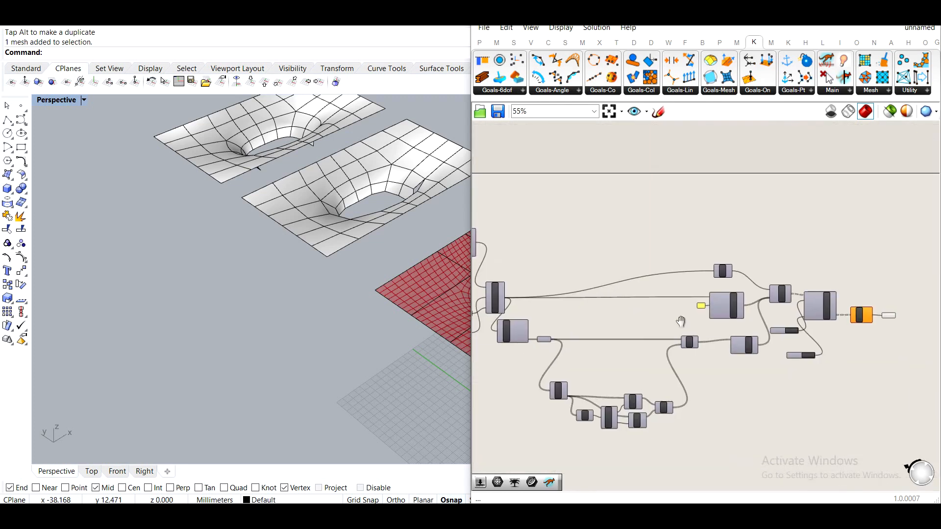
{"action": "scroll", "coordinate": [802, 334], "scroll_direction": "up", "scroll_amount": 6}
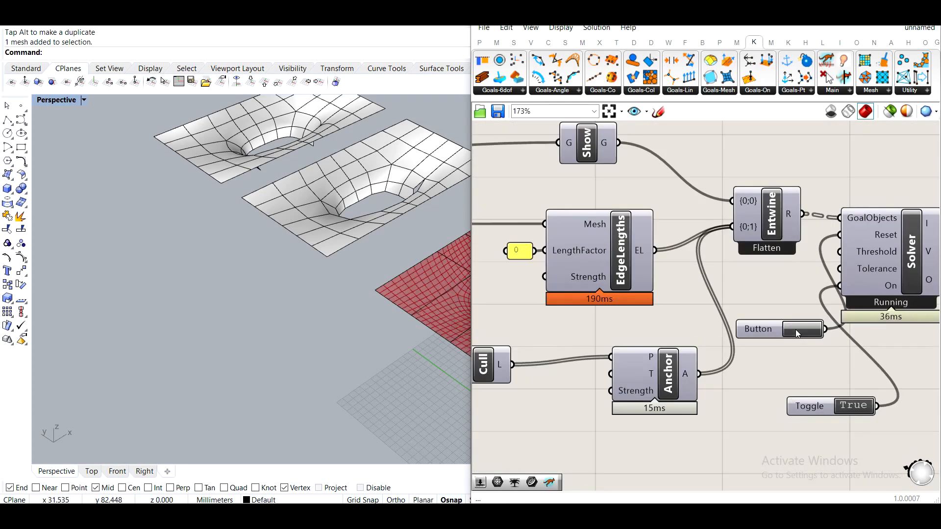
{"action": "right_click_drag", "start_coordinate": [358, 303], "coordinate": [319, 314]}
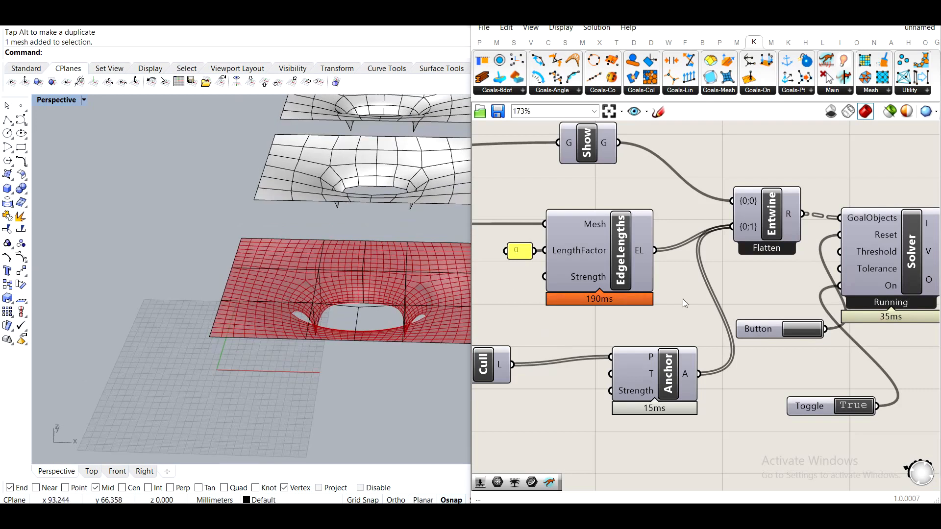
{"action": "right_click_drag", "start_coordinate": [778, 305], "coordinate": [674, 305]}
{"action": "right_click_drag", "start_coordinate": [878, 316], "coordinate": [658, 319]}
{"action": "left_click", "coordinate": [776, 284]}
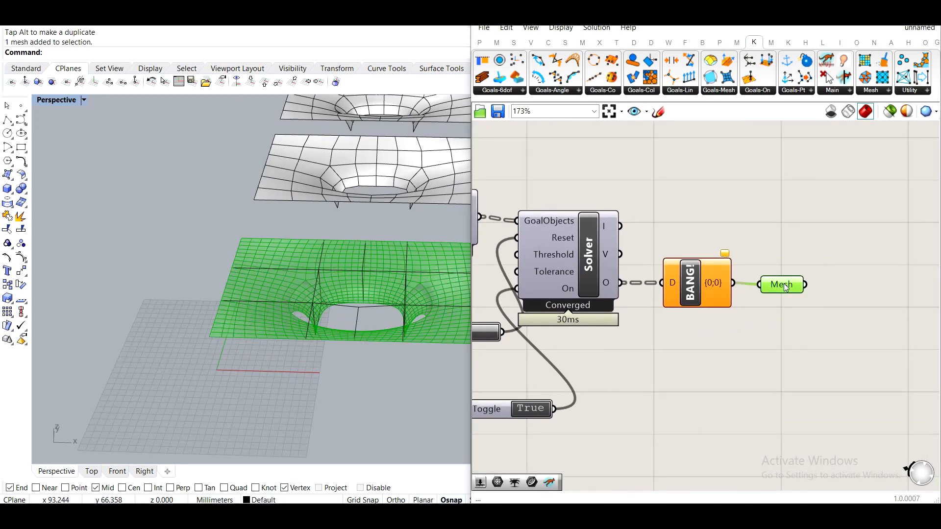
{"action": "right_click", "coordinate": [780, 285]}
{"action": "left_click", "coordinate": [817, 319]}
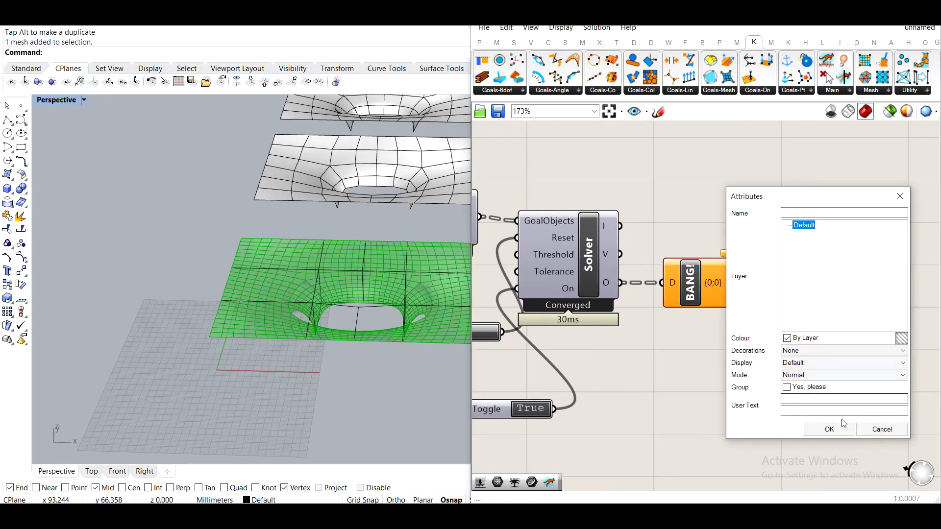
{"action": "left_click", "coordinate": [829, 430]}
Turn off the preview of the Grasshopper Mesh component.
{"action": "right_click_drag", "start_coordinate": [229, 400], "coordinate": [271, 308]}
{"action": "scroll", "coordinate": [260, 240], "scroll_direction": "down", "scroll_amount": 3}
{"action": "left_click", "coordinate": [283, 229]}
{"action": "left_click_drag", "start_coordinate": [355, 276], "coordinate": [100, 263]}
{"action": "left_click", "coordinate": [153, 311]}
{"action": "right_click_drag", "start_coordinate": [257, 267], "coordinate": [339, 295], "text": "shift"}
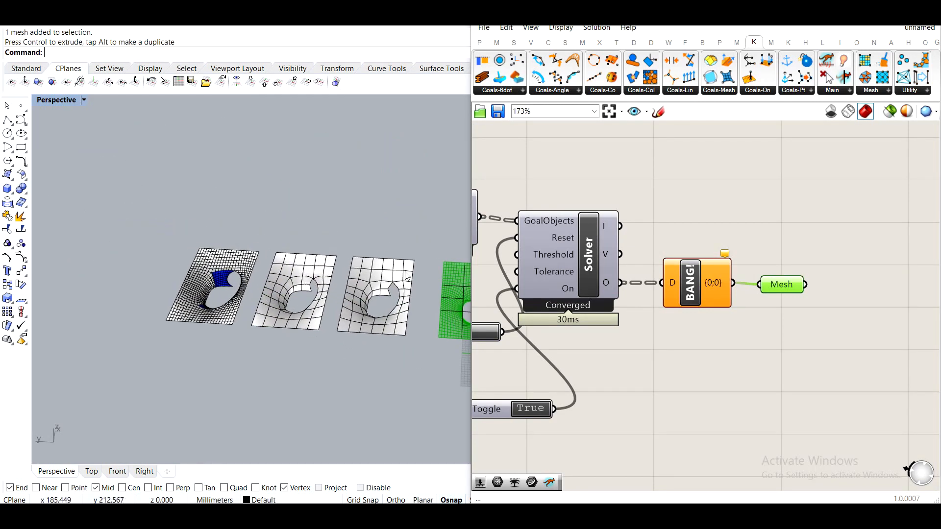
{"action": "middle_click", "coordinate": [790, 284]}
{"action": "left_click", "coordinate": [823, 260]}
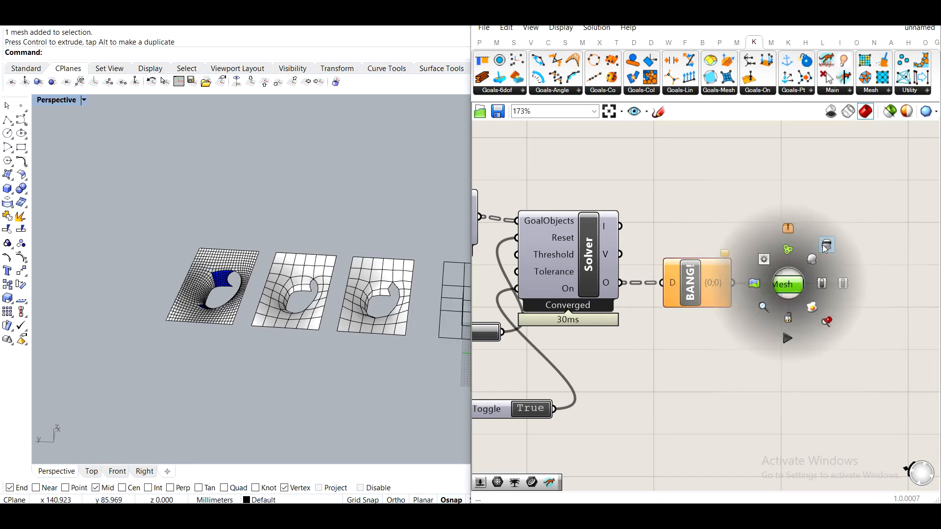
{"action": "left_click", "coordinate": [789, 333]}
Select the baked relaxed mesh and unify its mesh normals with UnifyMeshNormals.
{"action": "right_click_drag", "start_coordinate": [234, 277], "coordinate": [317, 281], "text": "shift"}
{"action": "scroll", "coordinate": [319, 285], "scroll_direction": "up", "scroll_amount": 10}
{"action": "left_click", "coordinate": [257, 265]}
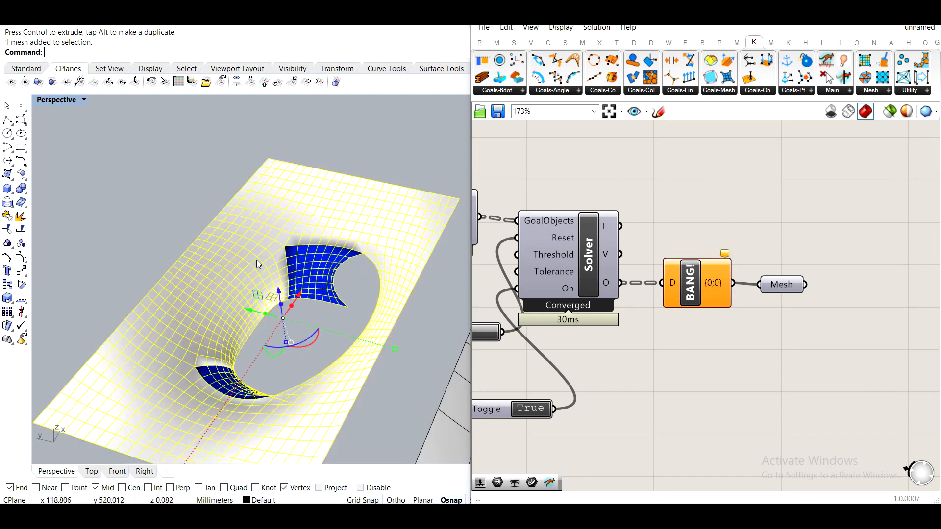
{"action": "type", "text": "UnifyMeshNormals"}
{"action": "key", "text": "Return"}
{"action": "key", "text": "Escape"}
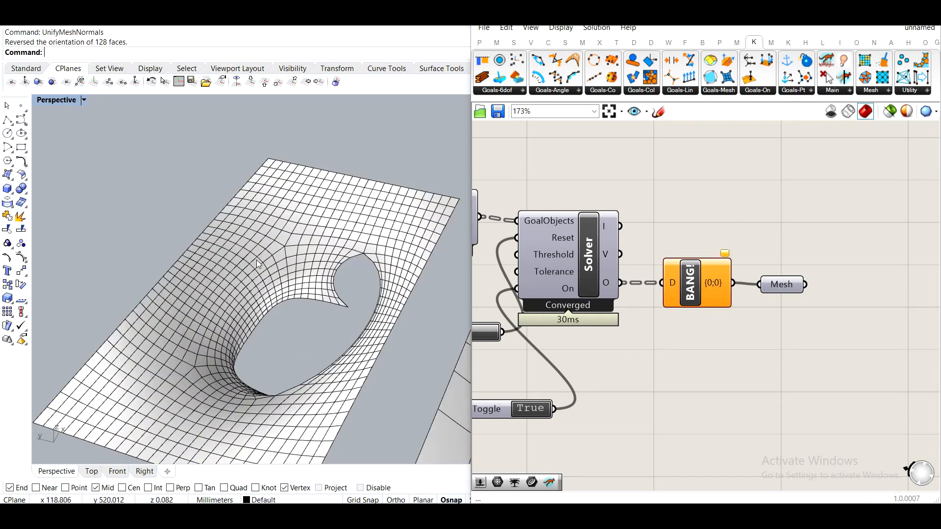
Maximize the Rhino window and orbit the Perspective view to examine the baked meshes and SubD.
{"action": "left_click", "coordinate": [869, 10]}
{"action": "right_click_drag", "start_coordinate": [613, 210], "coordinate": [536, 224]}
{"action": "right_click_drag", "start_coordinate": [392, 275], "coordinate": [419, 348], "text": "shift"}
{"action": "scroll", "coordinate": [444, 275], "scroll_direction": "up", "scroll_amount": 6}
{"action": "scroll", "coordinate": [418, 348], "scroll_direction": "down", "scroll_amount": 8}
{"action": "right_click_drag", "start_coordinate": [394, 426], "coordinate": [439, 287], "text": "shift"}
{"action": "right_click_drag", "start_coordinate": [450, 231], "coordinate": [446, 258], "text": "shift"}
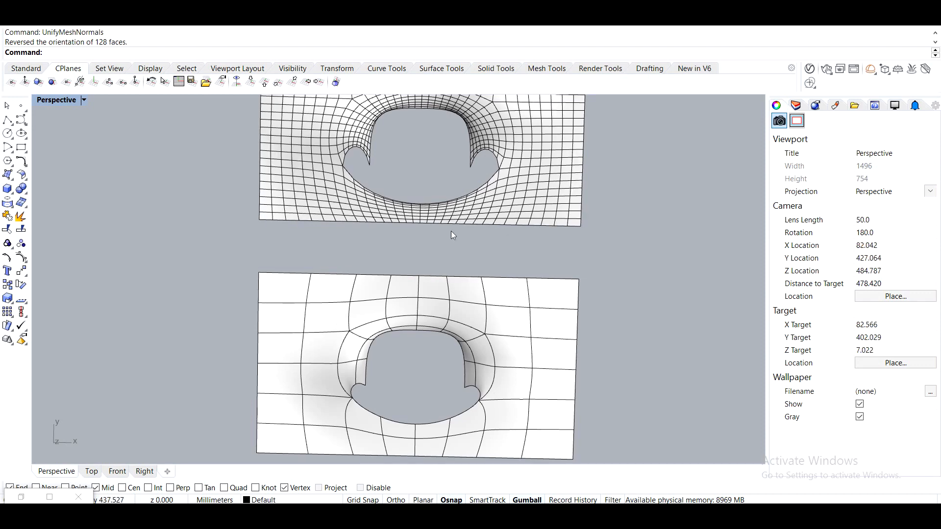
{"action": "right_click_drag", "start_coordinate": [453, 224], "coordinate": [442, 265], "text": "shift"}
{"action": "right_click_drag", "start_coordinate": [403, 337], "coordinate": [519, 273]}
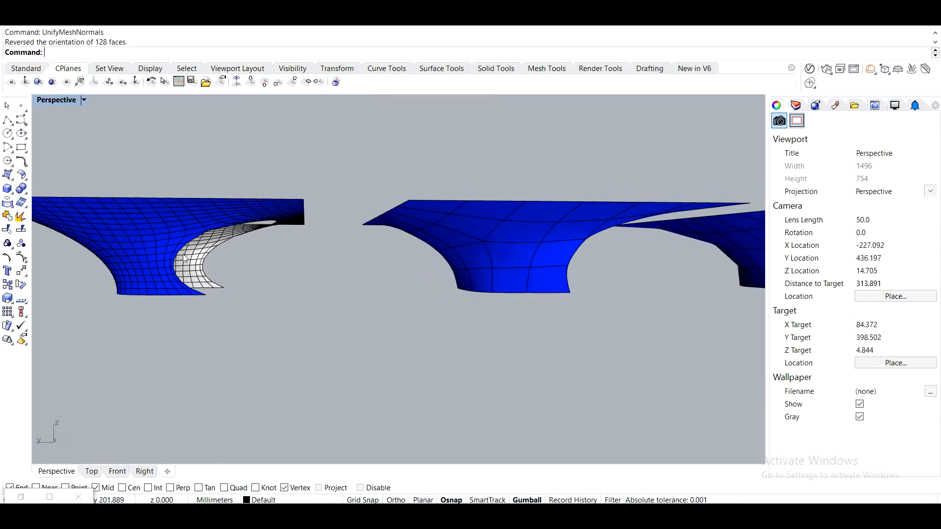
Select the baked mesh and convert it to SubD with ToSubD, keeping Creases=No and Corners=Yes.
{"action": "right_click_drag", "start_coordinate": [149, 221], "coordinate": [257, 227]}
{"action": "left_click", "coordinate": [287, 169]}
{"action": "right_click_drag", "start_coordinate": [287, 168], "coordinate": [333, 255]}
{"action": "type", "text": "Tos"}
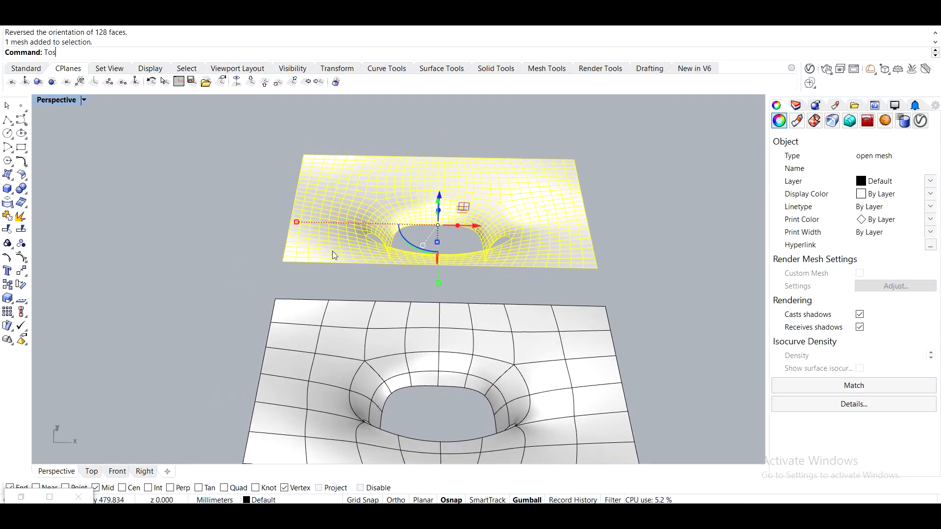
{"action": "type", "text": "ubd"}
{"action": "key", "text": "Return"}
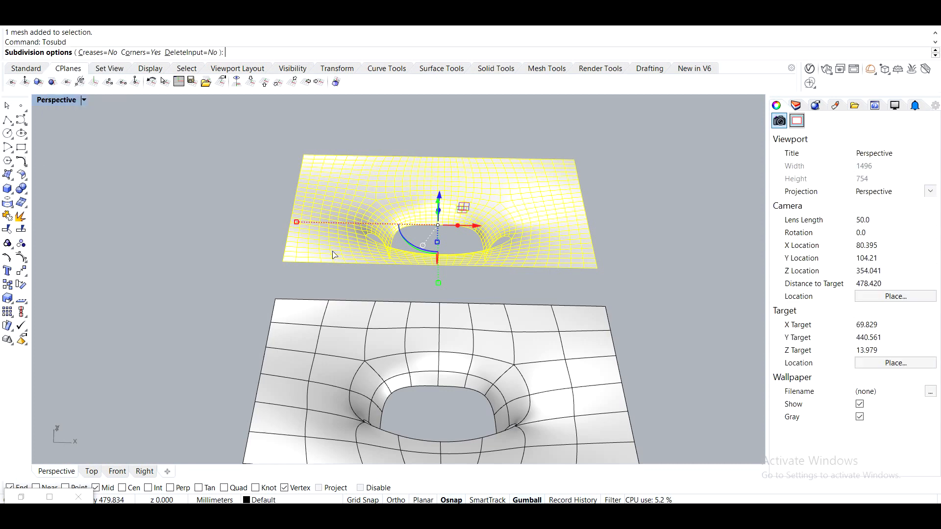
{"action": "key", "text": "Return"}
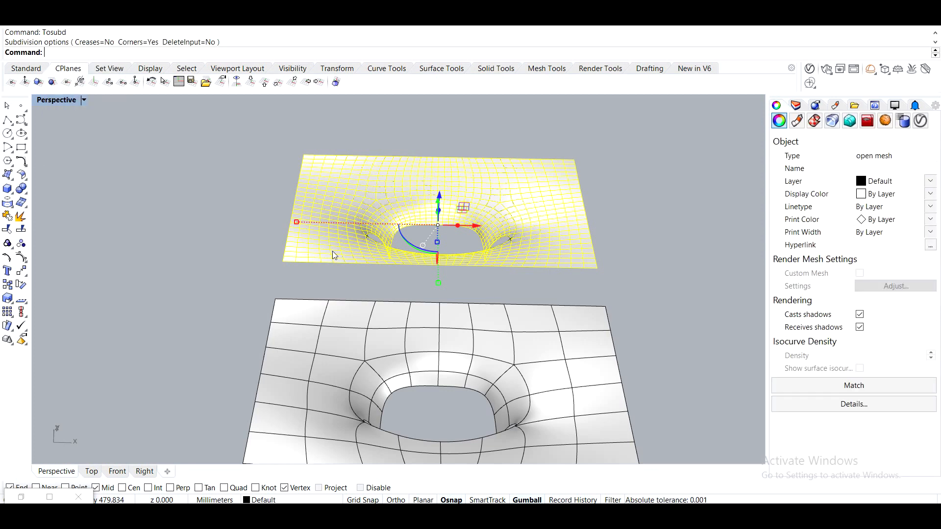
Select an object in the Perspective view and try converting it to NURBS with ToNURB.
{"action": "left_click_drag", "start_coordinate": [473, 227], "coordinate": [157, 226]}
{"action": "left_click", "coordinate": [259, 298]}
{"action": "scroll", "coordinate": [375, 246], "scroll_direction": "up", "scroll_amount": 8}
{"action": "right_click_drag", "start_coordinate": [461, 257], "coordinate": [331, 261]}
{"action": "right_click_drag", "start_coordinate": [520, 300], "coordinate": [278, 236], "text": "shift"}
{"action": "scroll", "coordinate": [381, 241], "scroll_direction": "up", "scroll_amount": 4}
{"action": "scroll", "coordinate": [309, 177], "scroll_direction": "up", "scroll_amount": 2}
{"action": "scroll", "coordinate": [358, 157], "scroll_direction": "down", "scroll_amount": 10}
{"action": "scroll", "coordinate": [196, 283], "scroll_direction": "up", "scroll_amount": 4}
{"action": "right_click_drag", "start_coordinate": [302, 271], "coordinate": [343, 249]}
{"action": "scroll", "coordinate": [343, 249], "scroll_direction": "down", "scroll_amount": 10}
{"action": "right_click_drag", "start_coordinate": [354, 333], "coordinate": [454, 297], "text": "shift"}
{"action": "left_click", "coordinate": [292, 254]}
{"action": "right_click_drag", "start_coordinate": [292, 254], "coordinate": [437, 245], "text": "shift"}
{"action": "scroll", "coordinate": [298, 257], "scroll_direction": "up", "scroll_amount": 5}
{"action": "type", "text": "ToNURB"}
{"action": "key", "text": "Return"}
Reselect the mesh and undo the last four changes, including the accidental gumball moves.
{"action": "right_click_drag", "start_coordinate": [298, 257], "coordinate": [436, 238]}
{"action": "left_click_drag", "start_coordinate": [436, 238], "coordinate": [133, 169]}
{"action": "left_click", "coordinate": [164, 266]}
{"action": "right_click_drag", "start_coordinate": [502, 324], "coordinate": [282, 345]}
{"action": "right_click_drag", "start_coordinate": [347, 308], "coordinate": [375, 249], "text": "shift"}
{"action": "scroll", "coordinate": [331, 253], "scroll_direction": "down", "scroll_amount": 2}
{"action": "scroll", "coordinate": [412, 188], "scroll_direction": "up", "scroll_amount": 2}
{"action": "scroll", "coordinate": [335, 219], "scroll_direction": "up", "scroll_amount": 4}
{"action": "right_click_drag", "start_coordinate": [333, 222], "coordinate": [384, 214]}
{"action": "scroll", "coordinate": [384, 213], "scroll_direction": "down", "scroll_amount": 8}
{"action": "right_click_drag", "start_coordinate": [706, 177], "coordinate": [488, 219], "text": "shift"}
{"action": "scroll", "coordinate": [515, 230], "scroll_direction": "up", "scroll_amount": 2}
{"action": "right_click_drag", "start_coordinate": [391, 237], "coordinate": [489, 223], "text": "shift"}
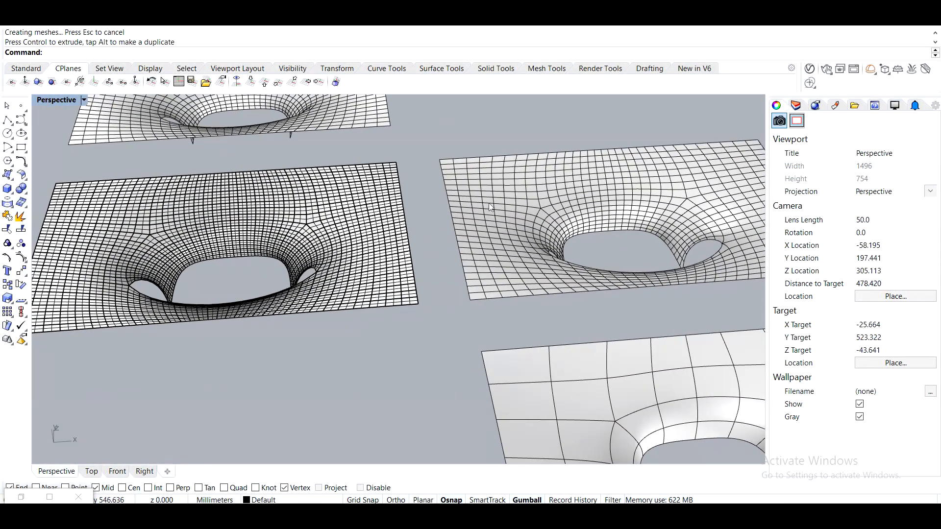
{"action": "left_click", "coordinate": [303, 234]}
{"action": "key", "text": "ctrl+z"}
{"action": "key", "text": "ctrl+z"}
{"action": "key", "text": "ctrl+z"}
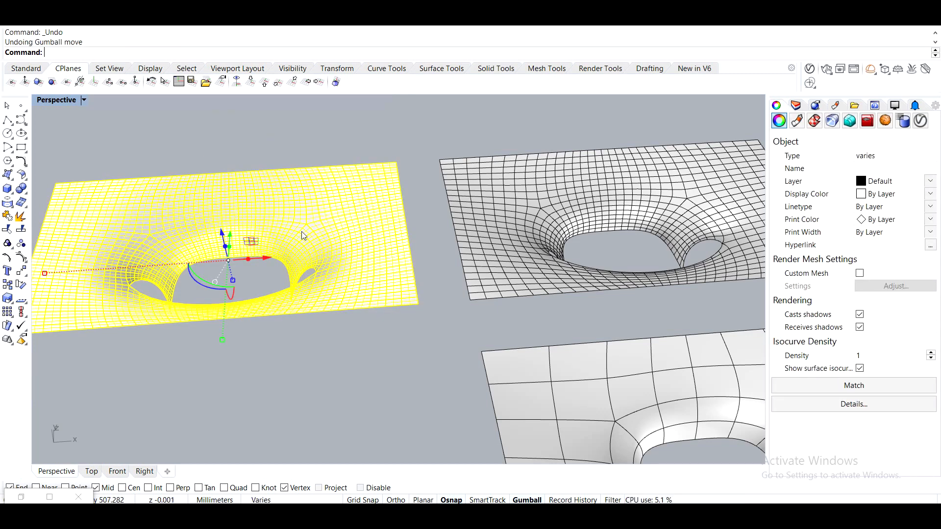
{"action": "key", "text": "ctrl+z"}
Select the leftover relaxed mesh overlapping the new SubD and delete it.
{"action": "left_click", "coordinate": [322, 309]}
{"action": "right_click_drag", "start_coordinate": [499, 413], "coordinate": [294, 241], "text": "shift"}
{"action": "scroll", "coordinate": [294, 241], "scroll_direction": "down", "scroll_amount": 3}
{"action": "right_click_drag", "start_coordinate": [250, 319], "coordinate": [527, 288]}
{"action": "right_click_drag", "start_coordinate": [584, 131], "coordinate": [487, 280], "text": "shift"}
{"action": "scroll", "coordinate": [457, 266], "scroll_direction": "up", "scroll_amount": 4}
{"action": "right_click_drag", "start_coordinate": [676, 318], "coordinate": [574, 287], "text": "shift"}
{"action": "left_click", "coordinate": [357, 181]}
{"action": "right_click_drag", "start_coordinate": [468, 233], "coordinate": [350, 275]}
{"action": "right_click_drag", "start_coordinate": [375, 299], "coordinate": [539, 396], "text": "shift"}
{"action": "left_click", "coordinate": [276, 218]}
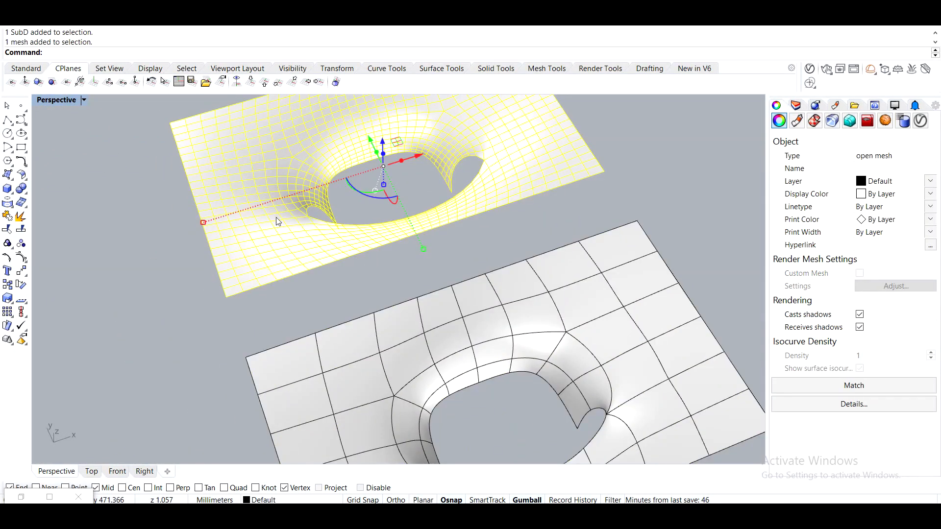
{"action": "key", "text": "Delete"}
Select the SubD and start converting it to NURBS with the ToNURBS command.
{"action": "right_click_drag", "start_coordinate": [275, 217], "coordinate": [255, 290]}
{"action": "left_click", "coordinate": [299, 277]}
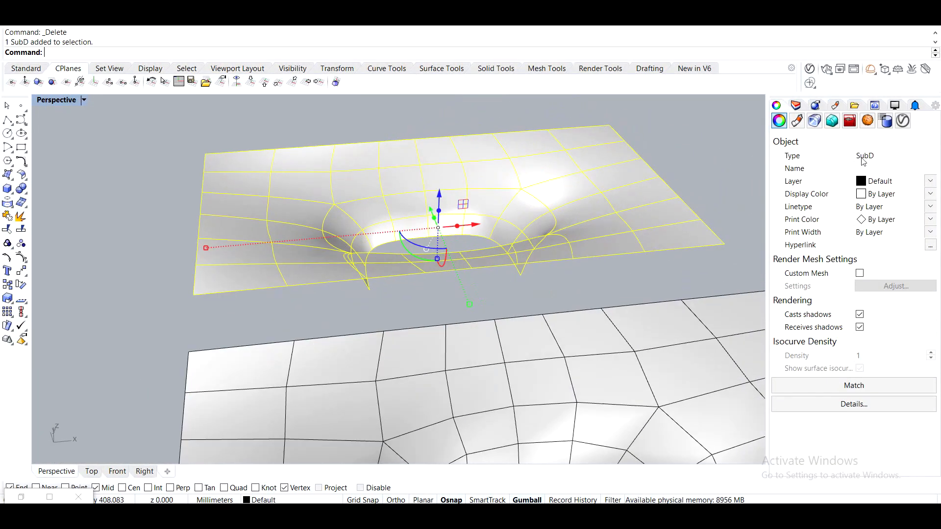
{"action": "right_click_drag", "start_coordinate": [490, 294], "coordinate": [409, 270]}
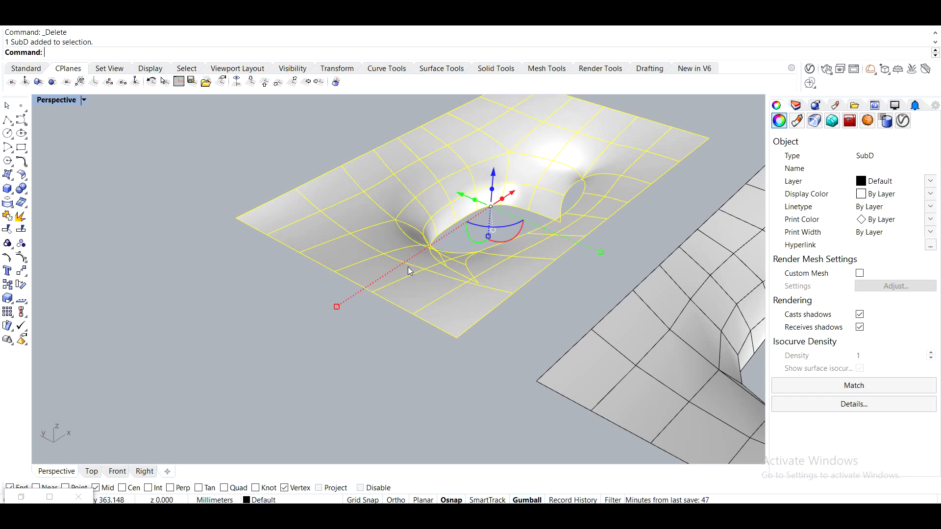
{"action": "type", "text": "Tonurbs"}
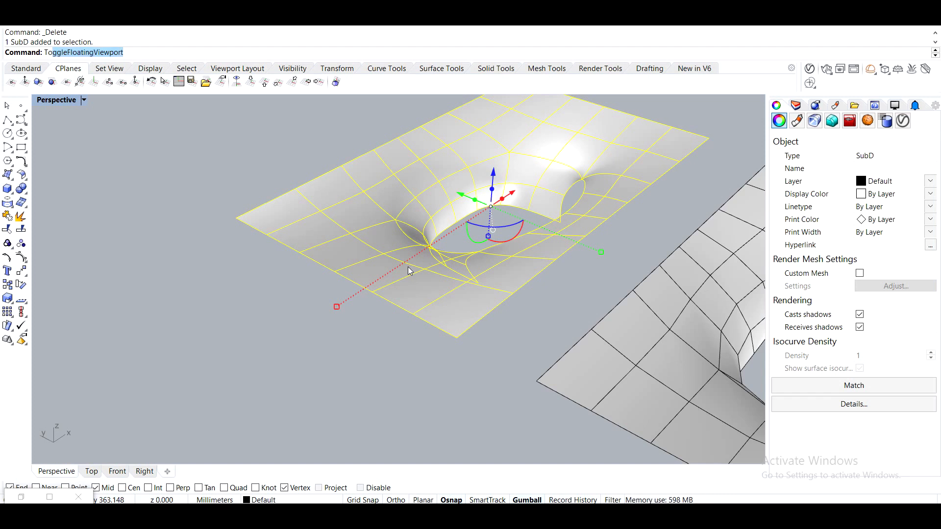
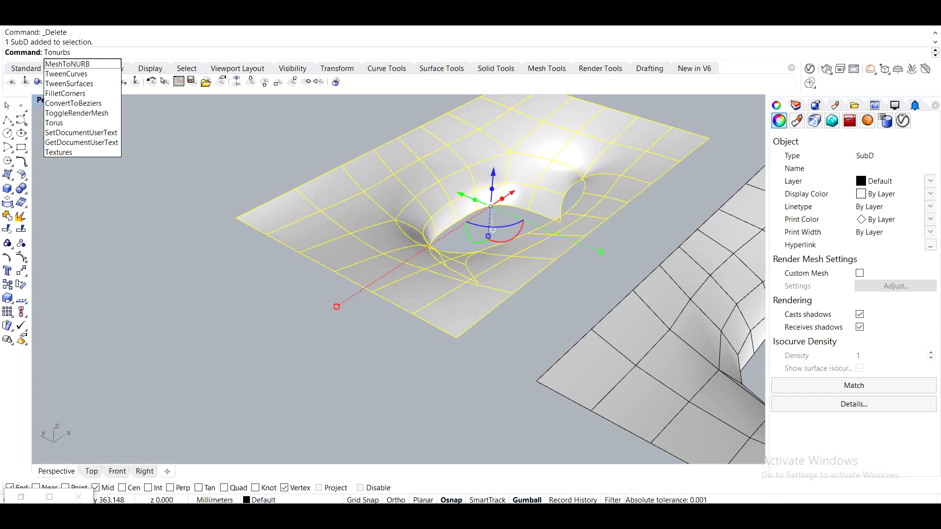
Finish the ToNURBS conversion with default options and move the resulting polysurface away from the SubD.
{"action": "key", "text": "Return"}
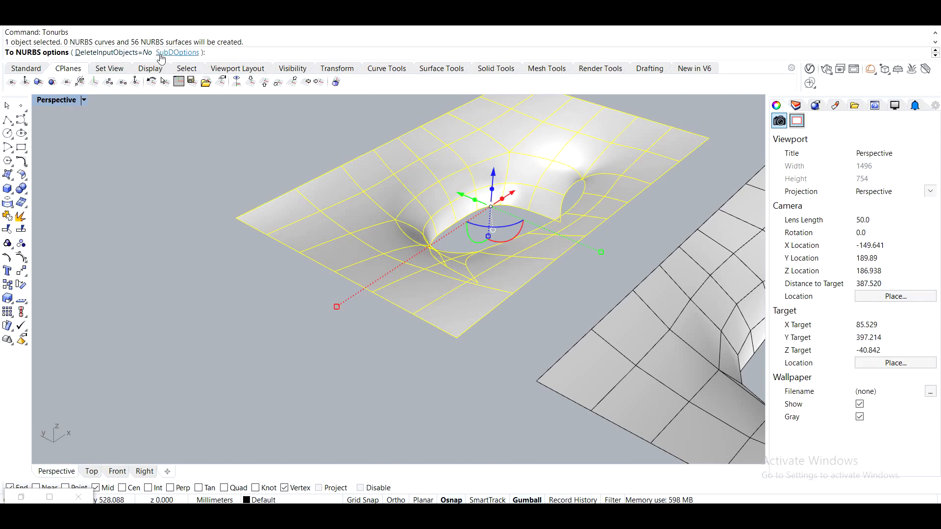
{"action": "key", "text": "Return"}
{"action": "right_click_drag", "start_coordinate": [431, 206], "coordinate": [469, 186]}
{"action": "left_click_drag", "start_coordinate": [458, 173], "coordinate": [139, 175]}
{"action": "left_click", "coordinate": [239, 302]}
{"action": "right_click_drag", "start_coordinate": [239, 302], "coordinate": [337, 300]}
{"action": "right_click_drag", "start_coordinate": [337, 301], "coordinate": [347, 362], "text": "shift"}
{"action": "left_click", "coordinate": [452, 315]}
{"action": "right_click_drag", "start_coordinate": [454, 314], "coordinate": [493, 285]}
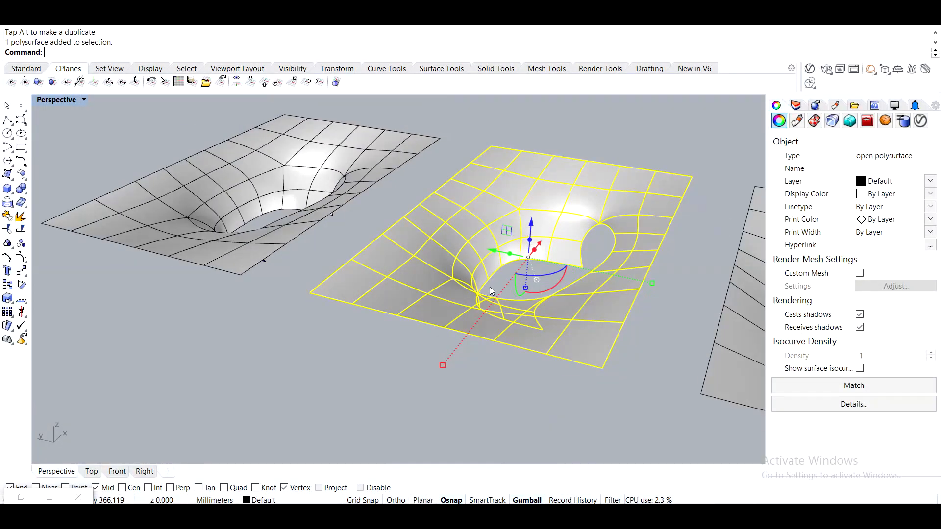
{"action": "right_click_drag", "start_coordinate": [415, 273], "coordinate": [352, 321]}
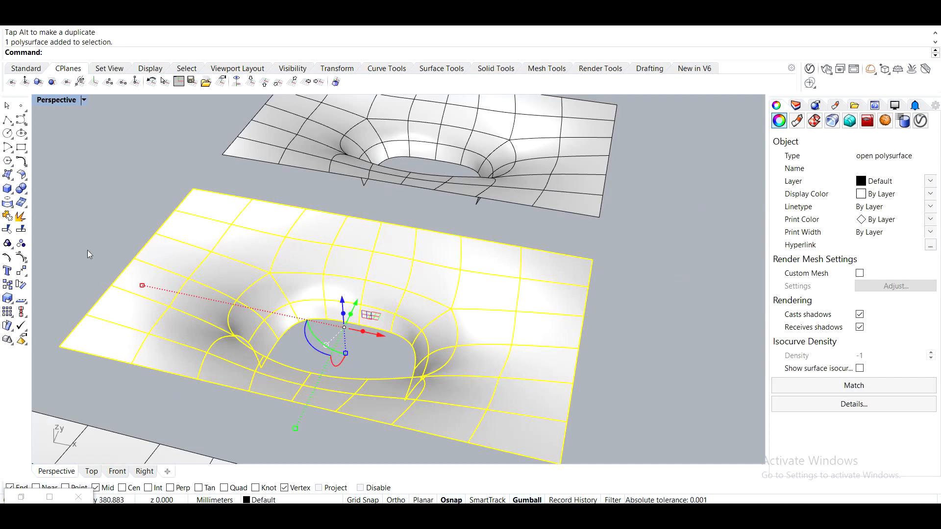
Reselect the SubD and convert it to NURBS again with the SubD option SeparatePatches set to Yes.
{"action": "scroll", "coordinate": [210, 222], "scroll_direction": "up", "scroll_amount": 5}
{"action": "key", "text": "Escape"}
{"action": "scroll", "coordinate": [313, 210], "scroll_direction": "up", "scroll_amount": 3}
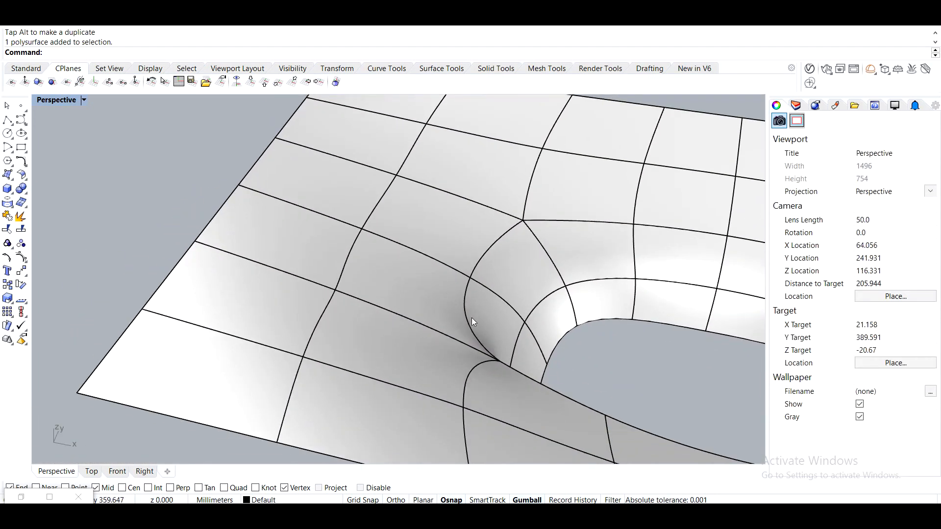
{"action": "right_click_drag", "start_coordinate": [477, 320], "coordinate": [400, 310]}
{"action": "scroll", "coordinate": [437, 355], "scroll_direction": "down", "scroll_amount": 6}
{"action": "mouse_move", "coordinate": [490, 362]}
{"action": "right_mouse_down"}
{"action": "mouse_move", "coordinate": [509, 370]}
{"action": "mouse_move", "coordinate": [493, 316]}
{"action": "mouse_move", "coordinate": [540, 288]}
{"action": "mouse_move", "coordinate": [399, 361]}
{"action": "mouse_move", "coordinate": [411, 339]}
{"action": "mouse_move", "coordinate": [351, 383]}
{"action": "mouse_move", "coordinate": [489, 350]}
{"action": "right_mouse_up"}
{"action": "left_click", "coordinate": [307, 308]}
{"action": "right_click_drag", "start_coordinate": [307, 307], "coordinate": [424, 307]}
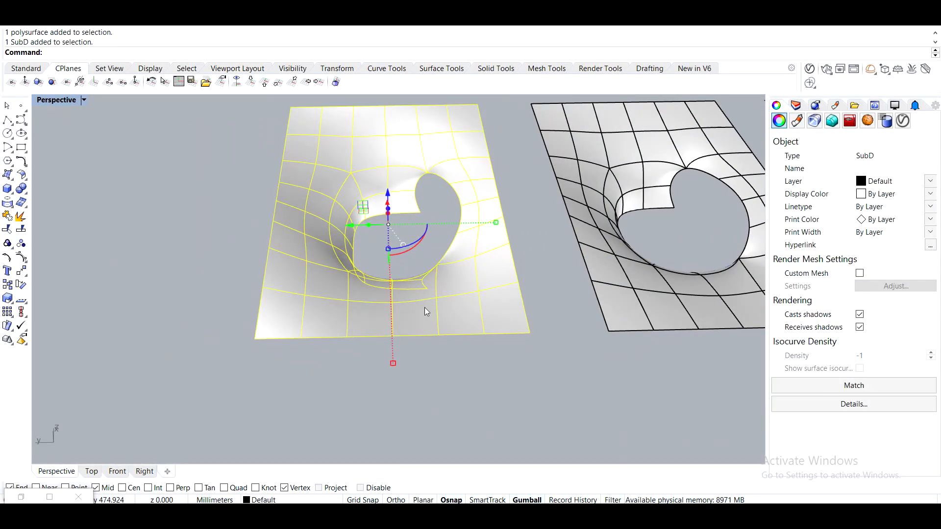
{"action": "type", "text": "To "}
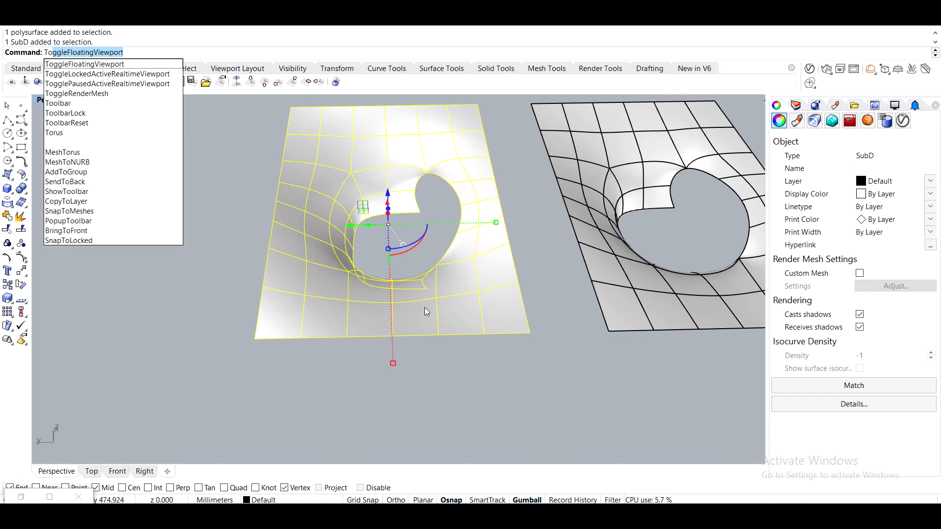
{"action": "type", "text": "NURBS"}
{"action": "key", "text": "Return"}
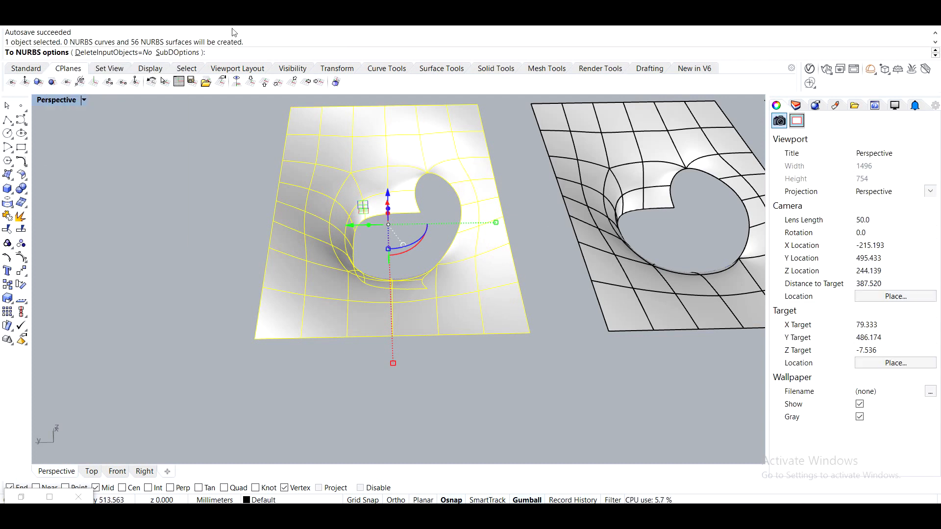
{"action": "left_click", "coordinate": [168, 54]}
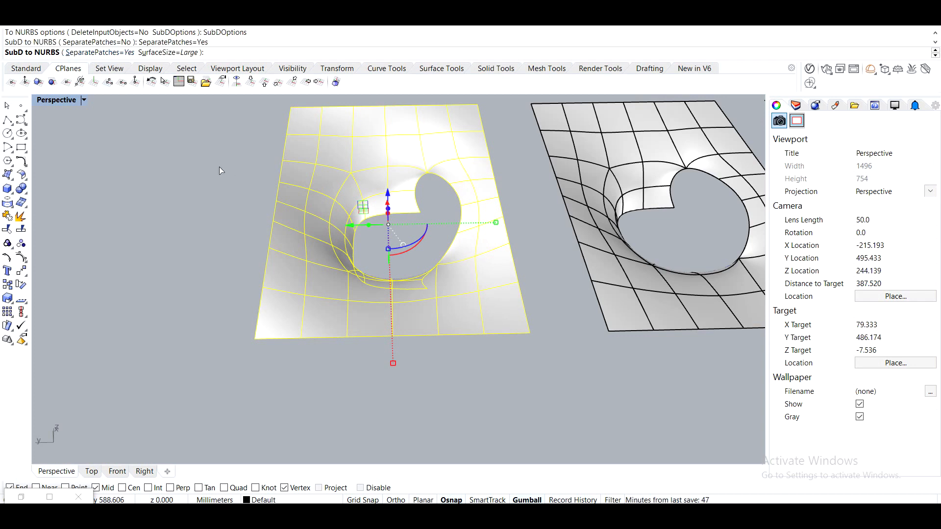
{"action": "left_click", "coordinate": [166, 53]}
{"action": "left_click", "coordinate": [142, 53]}
{"action": "key", "text": "Return"}
{"action": "key", "text": "Return"}
Inspect the separate-patch NURBS result, then undo an accidental gumball move and the separate-patch conversion.
{"action": "left_click_drag", "start_coordinate": [351, 230], "coordinate": [88, 237]}
{"action": "left_click", "coordinate": [236, 420]}
{"action": "scroll", "coordinate": [355, 181], "scroll_direction": "up", "scroll_amount": 10}
{"action": "scroll", "coordinate": [360, 162], "scroll_direction": "up", "scroll_amount": 2}
{"action": "right_click_drag", "start_coordinate": [361, 162], "coordinate": [271, 161]}
{"action": "right_click_drag", "start_coordinate": [408, 141], "coordinate": [366, 231], "text": "shift"}
{"action": "scroll", "coordinate": [391, 282], "scroll_direction": "up", "scroll_amount": 8}
{"action": "right_click_drag", "start_coordinate": [392, 283], "coordinate": [469, 242]}
{"action": "scroll", "coordinate": [469, 242], "scroll_direction": "down", "scroll_amount": 10}
{"action": "scroll", "coordinate": [612, 277], "scroll_direction": "up", "scroll_amount": 8}
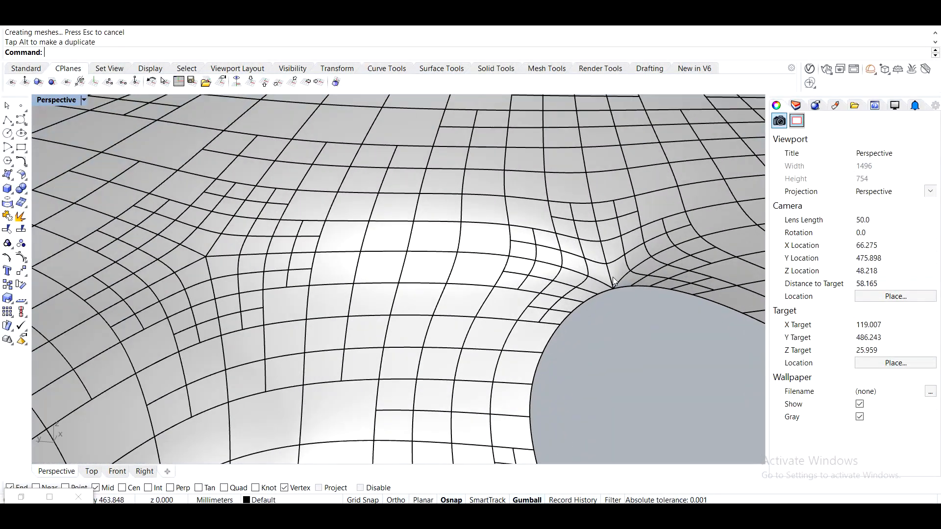
{"action": "scroll", "coordinate": [612, 278], "scroll_direction": "down", "scroll_amount": 18}
{"action": "right_click_drag", "start_coordinate": [563, 291], "coordinate": [351, 279]}
{"action": "key", "text": "ctrl+z"}
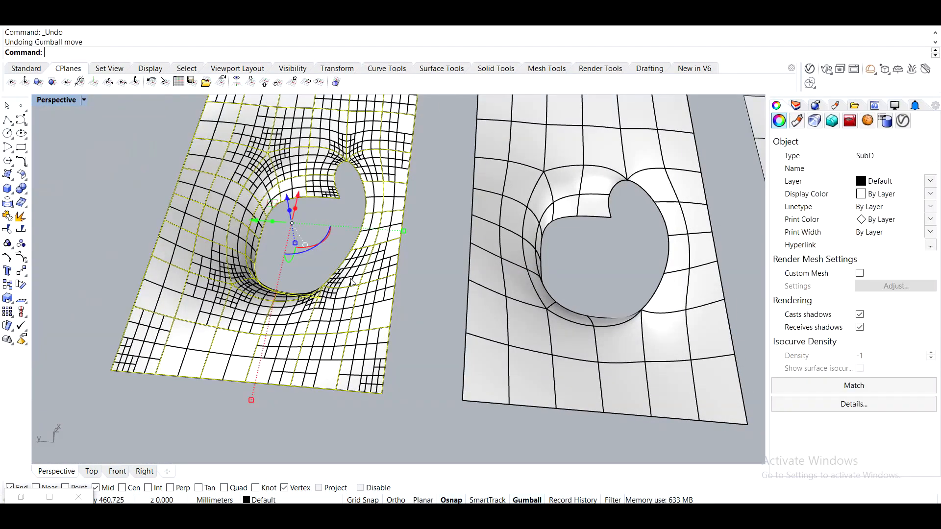
{"action": "key", "text": "ctrl+z"}
{"action": "right_click_drag", "start_coordinate": [387, 336], "coordinate": [381, 252]}
{"action": "key", "text": "Escape"}
{"action": "scroll", "coordinate": [382, 313], "scroll_direction": "down", "scroll_amount": 2}
{"action": "right_click_drag", "start_coordinate": [391, 168], "coordinate": [508, 212]}
{"action": "scroll", "coordinate": [487, 127], "scroll_direction": "up", "scroll_amount": 6}
{"action": "scroll", "coordinate": [508, 213], "scroll_direction": "down", "scroll_amount": 10}
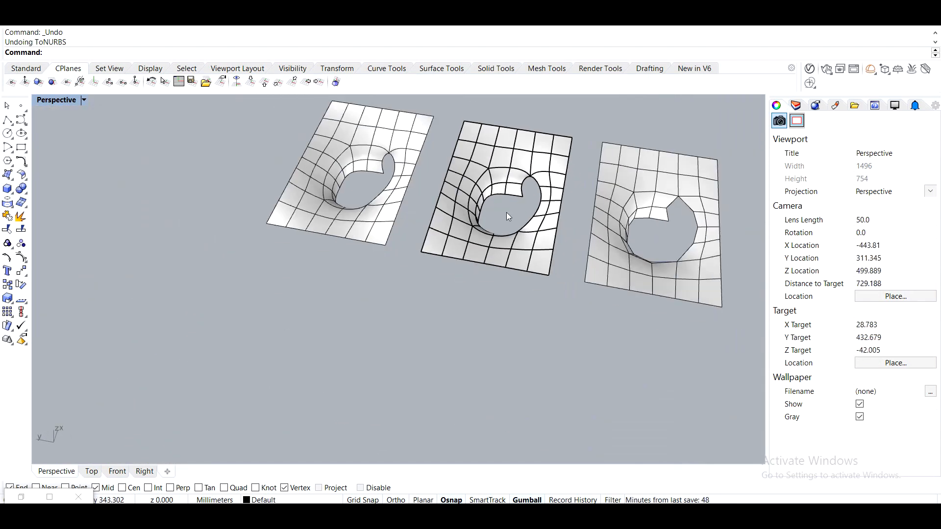
Delete the SubD, the NURBS polysurface and the relaxed mesh, and return to the Grasshopper definition.
{"action": "left_click", "coordinate": [320, 201]}
{"action": "key", "text": "Delete"}
{"action": "left_click", "coordinate": [519, 245]}
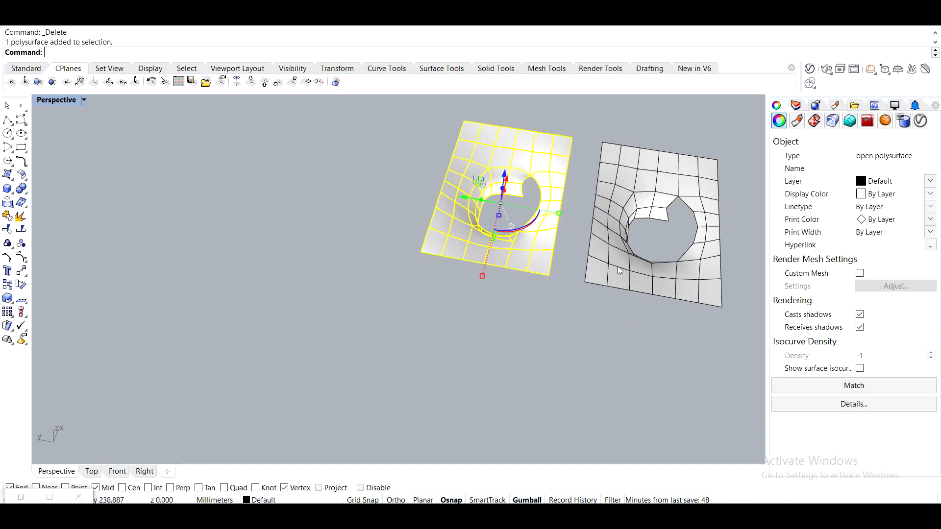
{"action": "key", "text": "Delete"}
{"action": "left_click", "coordinate": [617, 266]}
{"action": "key", "text": "Delete"}
{"action": "right_click_drag", "start_coordinate": [632, 278], "coordinate": [378, 306]}
{"action": "scroll", "coordinate": [377, 307], "scroll_direction": "up", "scroll_amount": 6}
{"action": "left_click", "coordinate": [49, 497]}
{"action": "scroll", "coordinate": [587, 304], "scroll_direction": "down", "scroll_amount": 4}
{"action": "scroll", "coordinate": [798, 318], "scroll_direction": "up", "scroll_amount": 6}
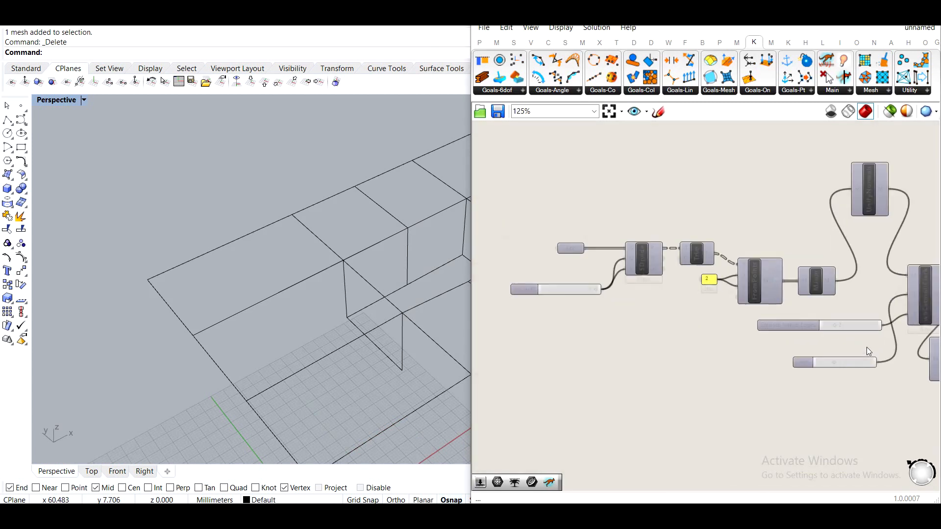
Set the Catmull-Clark subdivision Level to 1.
{"action": "double_click", "coordinate": [681, 389]}
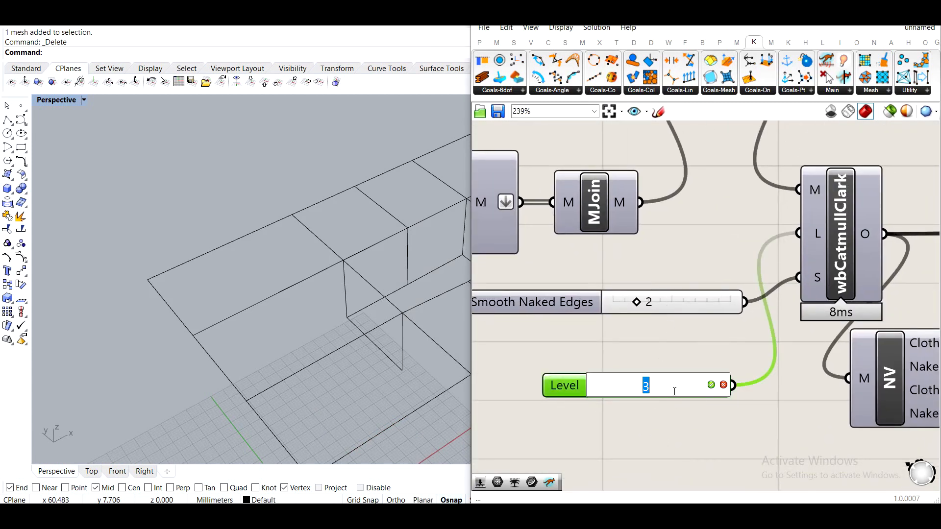
{"action": "type", "text": "1"}
{"action": "key", "text": "Return"}
{"action": "scroll", "coordinate": [736, 354], "scroll_direction": "down", "scroll_amount": 8}
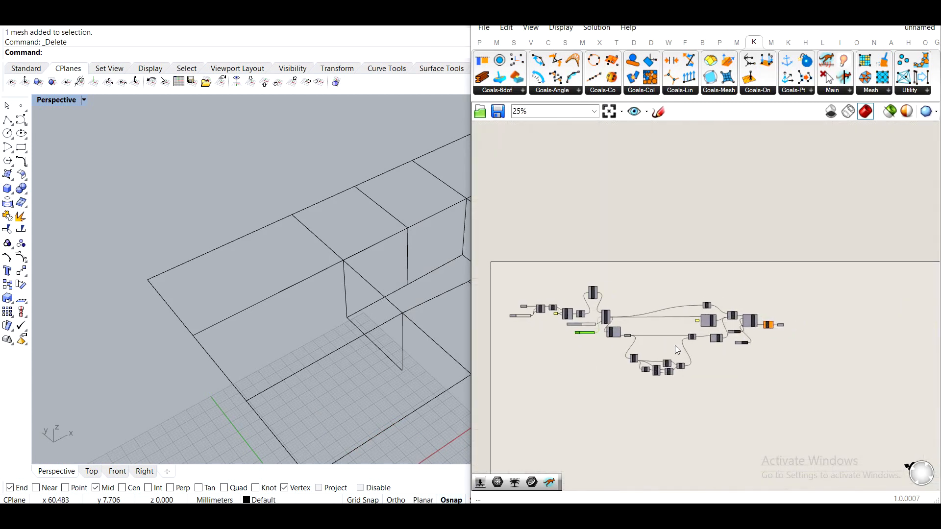
Add a Weaverbird mesh offset (OffMsh) component and connect the Kangaroo output Mesh to its mesh input.
{"action": "scroll", "coordinate": [640, 343], "scroll_direction": "up", "scroll_amount": 5}
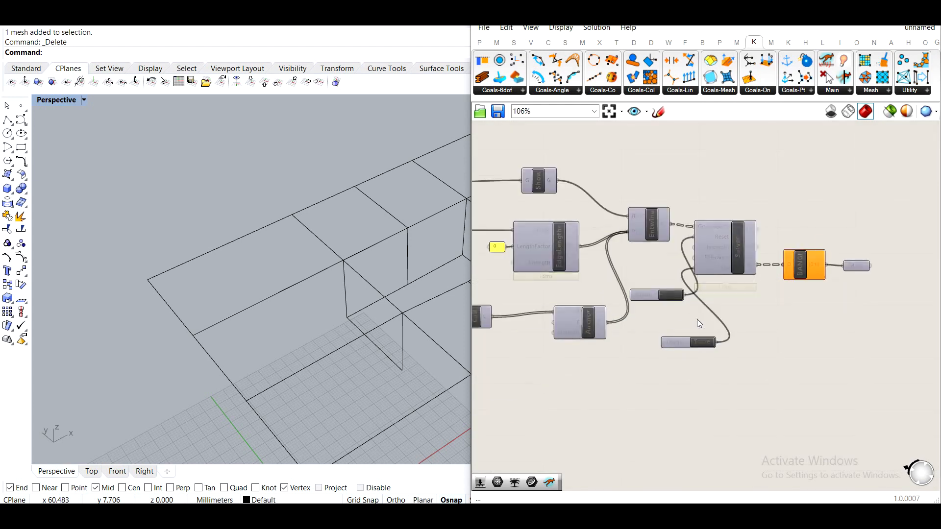
{"action": "middle_click", "coordinate": [861, 268]}
{"action": "left_click", "coordinate": [882, 244]}
{"action": "left_click", "coordinate": [855, 309]}
{"action": "right_click_drag", "start_coordinate": [377, 313], "coordinate": [321, 245]}
{"action": "right_click_drag", "start_coordinate": [922, 337], "coordinate": [756, 336]}
{"action": "double_click", "coordinate": [756, 333]}
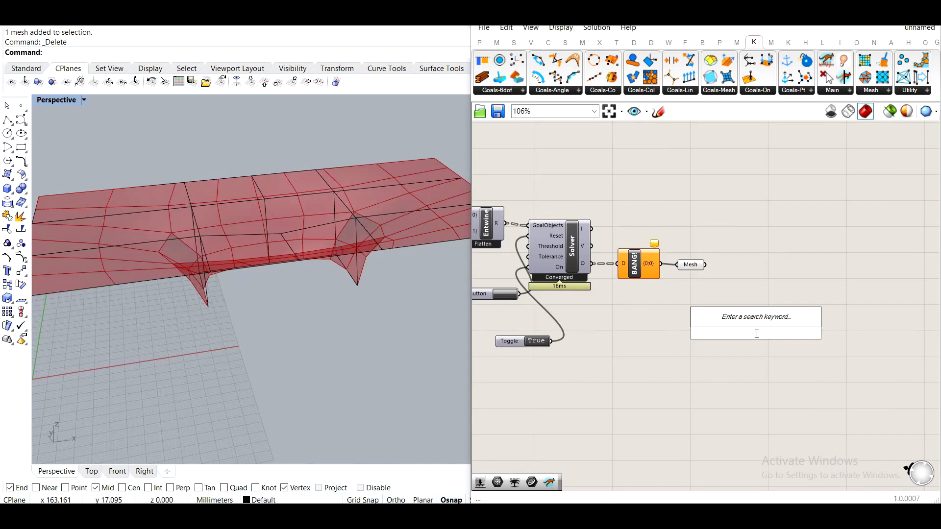
{"action": "type", "text": "off"}
{"action": "left_click", "coordinate": [741, 316]}
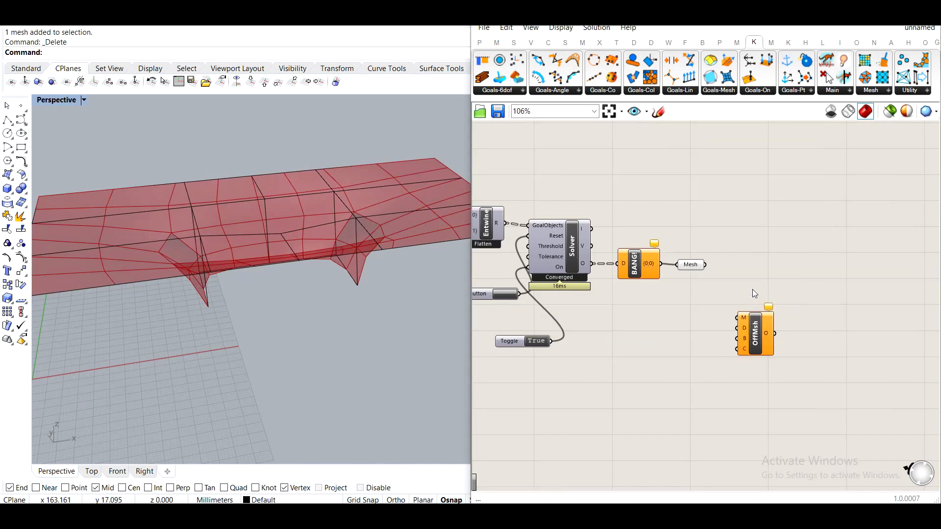
{"action": "left_click_drag", "start_coordinate": [743, 324], "coordinate": [762, 300]}
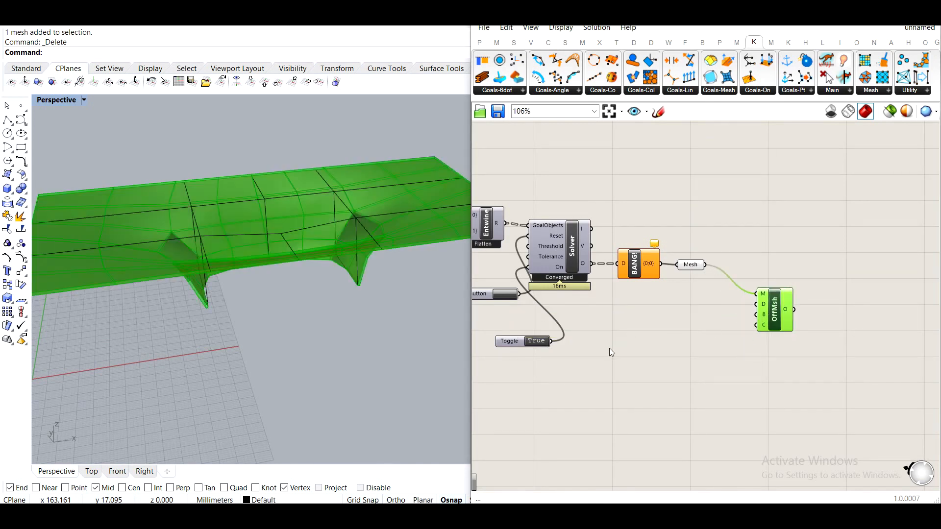
Add a Boolean Toggle set to False and connect it to the offset's Create Solid input.
{"action": "left_click", "coordinate": [662, 344]}
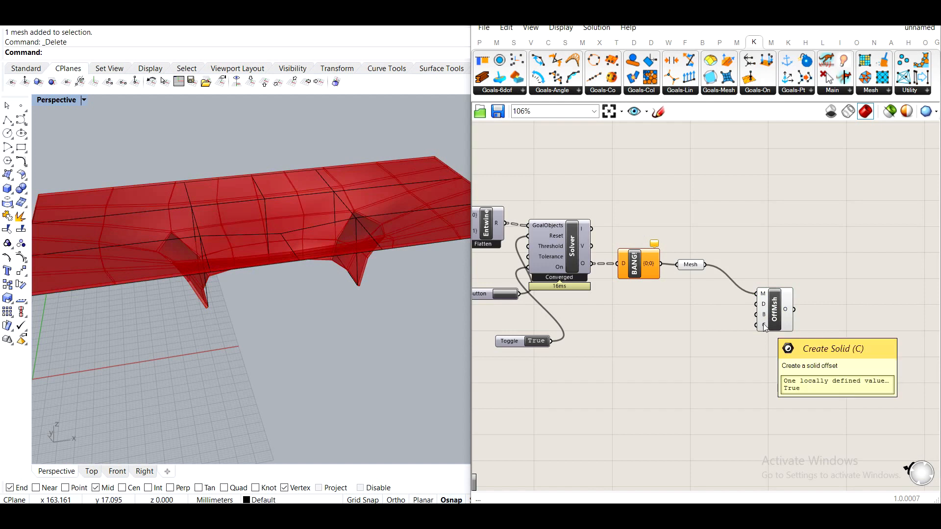
{"action": "double_click", "coordinate": [704, 343]}
{"action": "type", "text": "togg"}
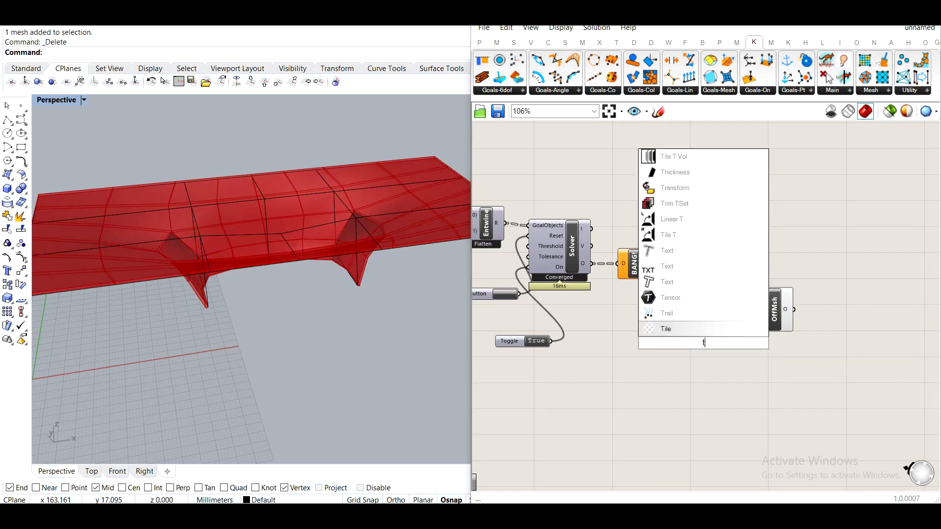
{"action": "left_click", "coordinate": [717, 332]}
{"action": "scroll", "coordinate": [731, 337], "scroll_direction": "up", "scroll_amount": 3}
{"action": "left_click_drag", "start_coordinate": [732, 348], "coordinate": [784, 315]}
{"action": "left_click", "coordinate": [797, 291]}
Add a number slider of 100 and connect it to the offset's Distance input.
{"action": "double_click", "coordinate": [637, 298]}
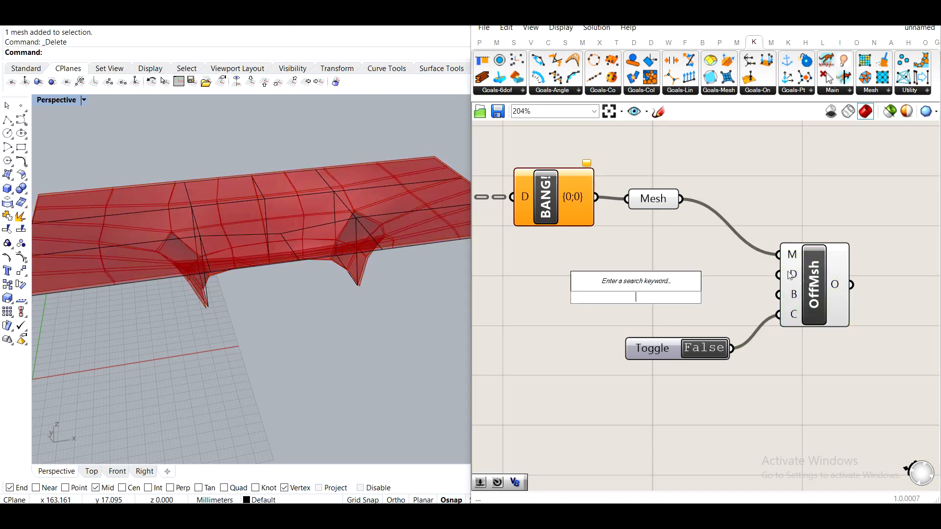
{"action": "type", "text": "100"}
{"action": "key", "text": "Return"}
{"action": "left_click_drag", "start_coordinate": [718, 297], "coordinate": [786, 278]}
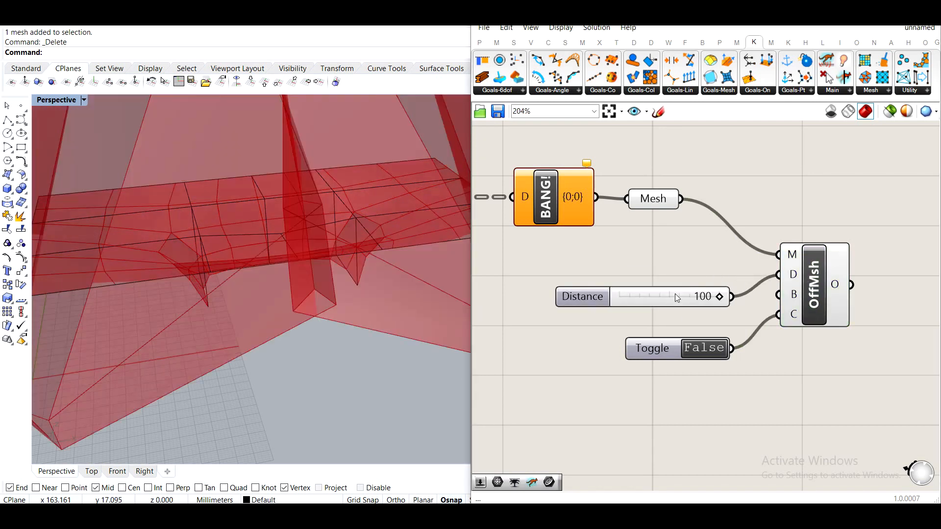
Set the Distance slider to 28.
{"action": "left_click_drag", "start_coordinate": [720, 295], "coordinate": [651, 314]}
{"action": "right_click_drag", "start_coordinate": [712, 288], "coordinate": [675, 347]}
{"action": "left_click_drag", "start_coordinate": [817, 411], "coordinate": [587, 308]}
{"action": "left_click_drag", "start_coordinate": [770, 330], "coordinate": [898, 404]}
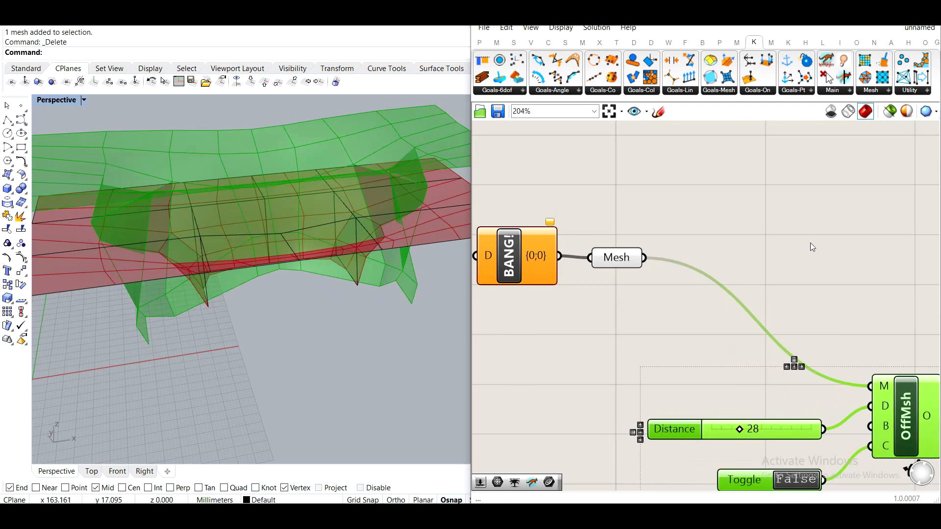
Add a Mesh UnifyNormals component and wire its output into the offset's mesh input.
{"action": "right_click_drag", "start_coordinate": [813, 203], "coordinate": [689, 243]}
{"action": "left_click", "coordinate": [686, 241]}
{"action": "right_click_drag", "start_coordinate": [484, 308], "coordinate": [560, 269]}
{"action": "left_click_drag", "start_coordinate": [555, 269], "coordinate": [554, 275]}
{"action": "left_click", "coordinate": [688, 215]}
{"action": "double_click", "coordinate": [689, 214]}
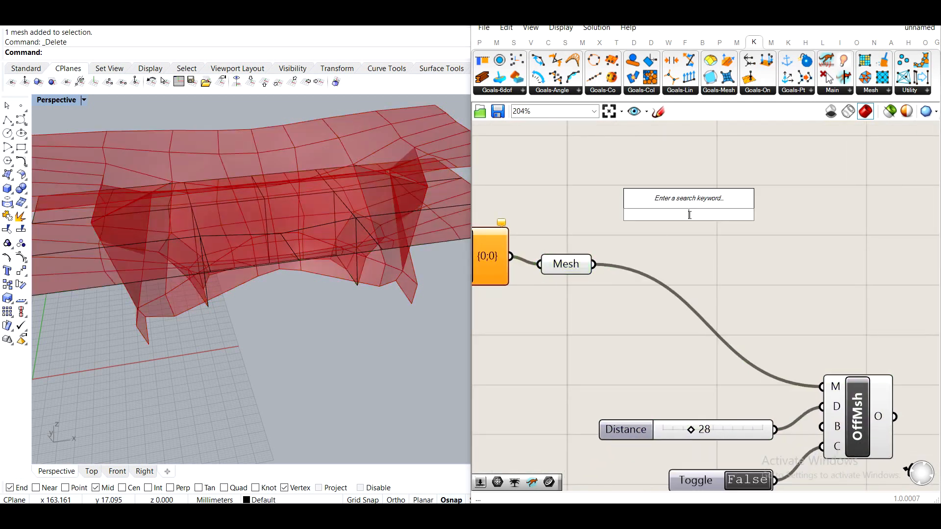
{"action": "type", "text": "uni"}
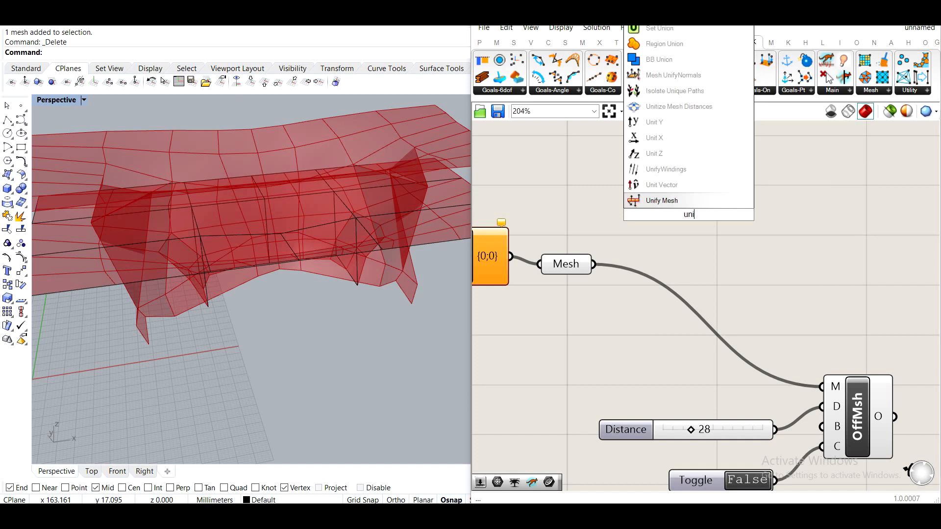
{"action": "left_click", "coordinate": [679, 77]}
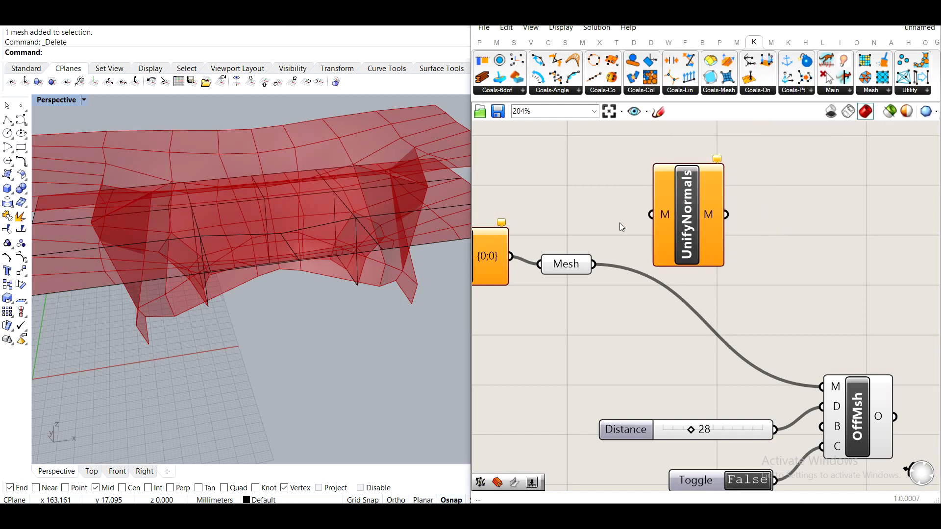
{"action": "left_click_drag", "start_coordinate": [626, 235], "coordinate": [636, 260]}
{"action": "left_click_drag", "start_coordinate": [696, 250], "coordinate": [836, 383]}
{"action": "left_click", "coordinate": [787, 270]}
Connect the Mesh parameter to the UnifyNormals component's mesh input.
{"action": "left_click", "coordinate": [579, 264]}
{"action": "middle_click", "coordinate": [579, 265]}
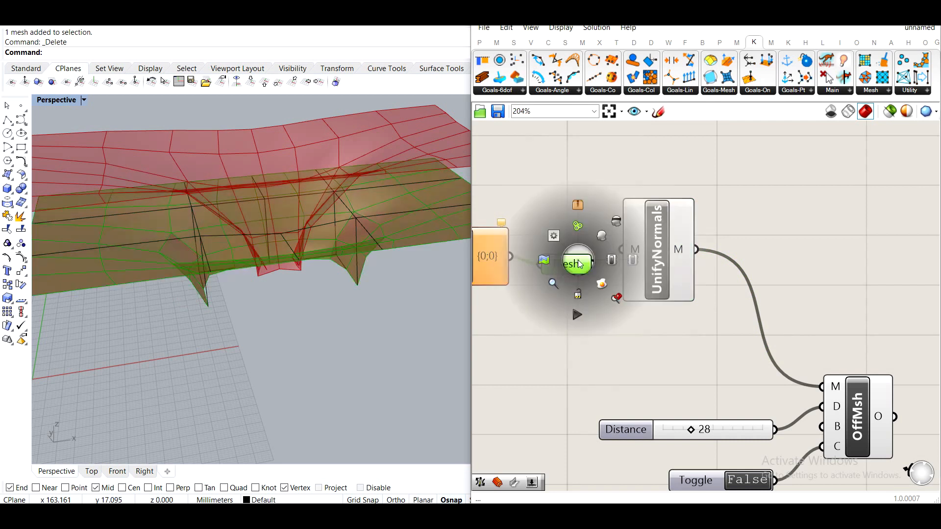
{"action": "left_click", "coordinate": [615, 222]}
{"action": "left_click", "coordinate": [660, 245]}
{"action": "middle_click", "coordinate": [660, 245]}
{"action": "left_click", "coordinate": [700, 210]}
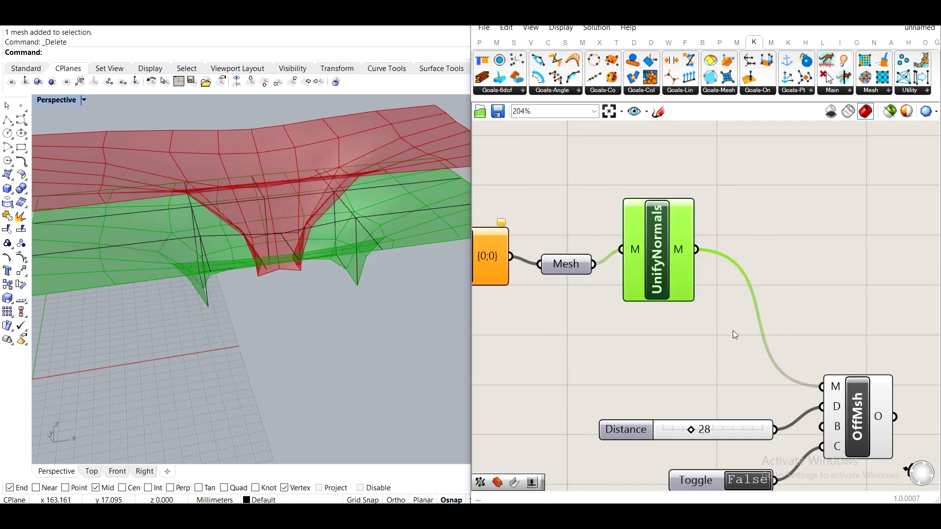
Set the offset Distance slider to 3.
{"action": "left_click", "coordinate": [666, 365]}
{"action": "scroll", "coordinate": [689, 356], "scroll_direction": "up", "scroll_amount": 3}
{"action": "left_click_drag", "start_coordinate": [693, 348], "coordinate": [653, 348]}
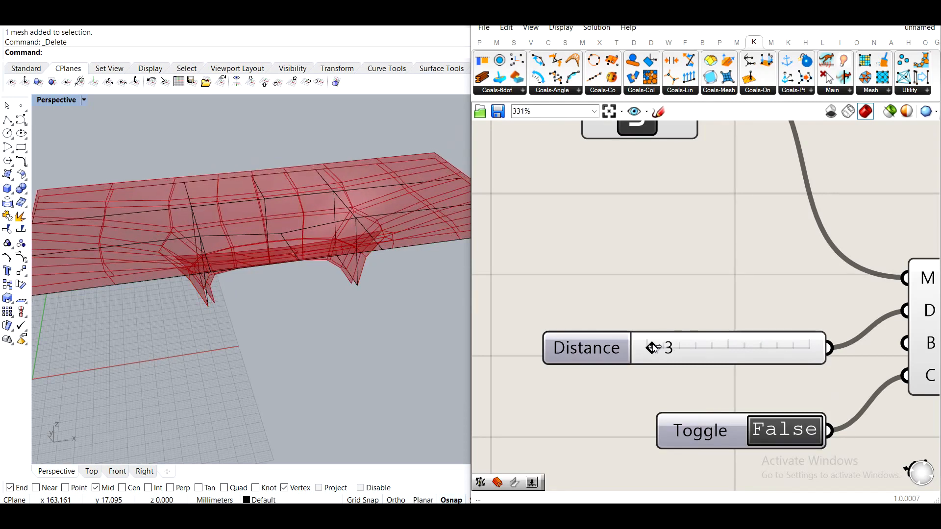
{"action": "right_click_drag", "start_coordinate": [361, 284], "coordinate": [153, 219]}
{"action": "scroll", "coordinate": [701, 225], "scroll_direction": "down", "scroll_amount": 4}
{"action": "right_click_drag", "start_coordinate": [690, 228], "coordinate": [699, 252]}
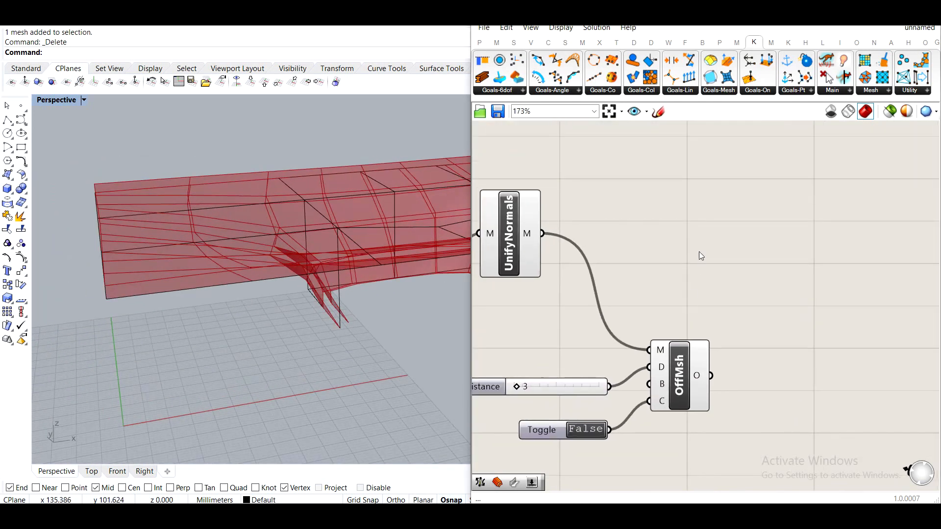
Add Weaverbird's Join Meshes and Weld and connect the unified mesh and the offset mesh to it.
{"action": "double_click", "coordinate": [698, 252]}
{"action": "type", "text": "join"}
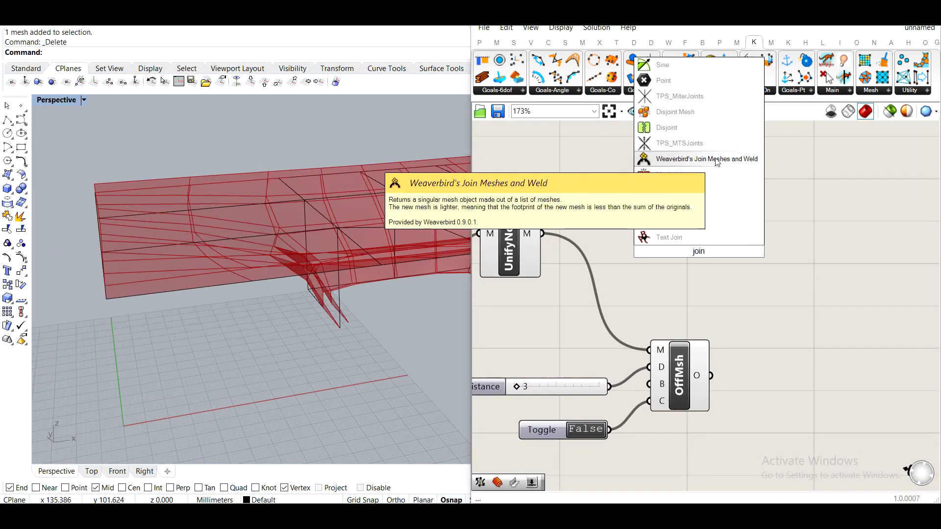
{"action": "left_click", "coordinate": [670, 174]}
{"action": "left_click_drag", "start_coordinate": [618, 247], "coordinate": [785, 219]}
{"action": "left_click", "coordinate": [785, 255]}
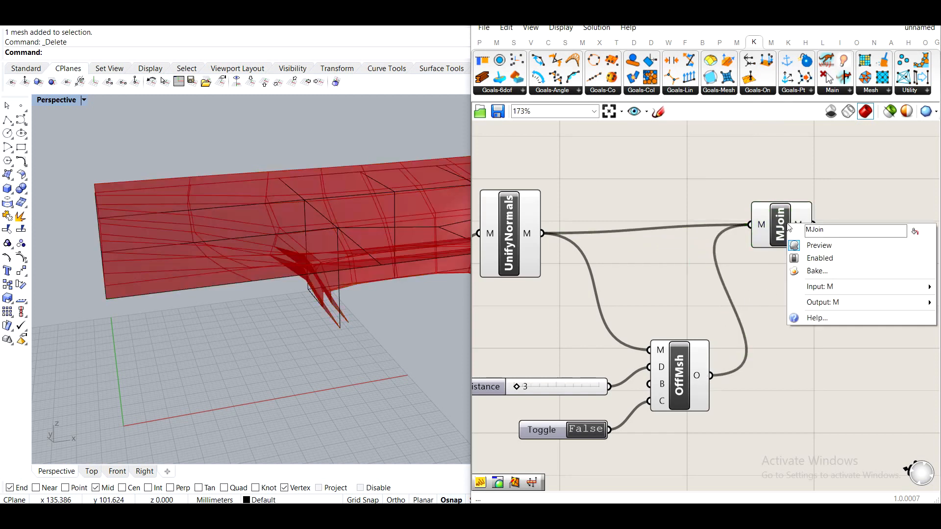
Flatten the mesh input of the Join Meshes component.
{"action": "left_click", "coordinate": [780, 222]}
{"action": "right_click", "coordinate": [780, 222]}
{"action": "right_click", "coordinate": [752, 217]}
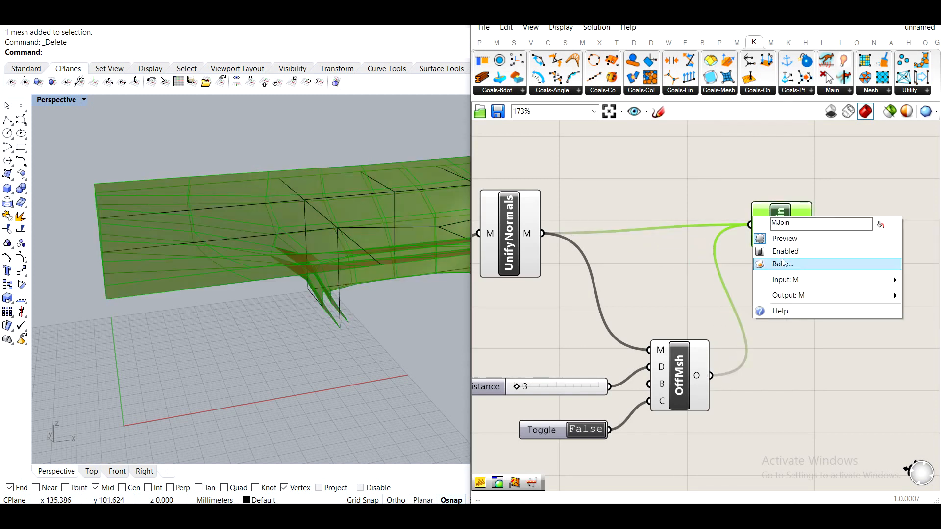
{"action": "left_click", "coordinate": [706, 203]}
{"action": "right_click", "coordinate": [760, 226]}
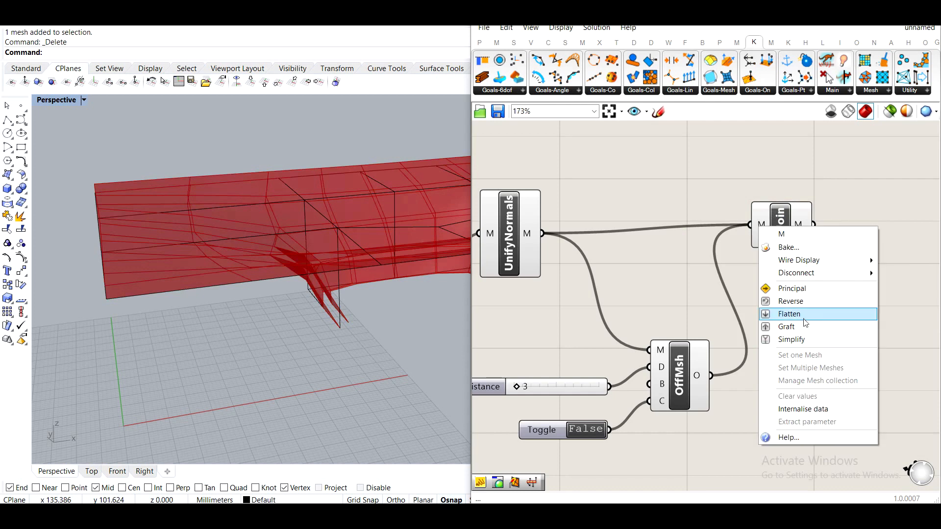
{"action": "left_click", "coordinate": [789, 313]}
Bake the joined mesh from the Join Meshes component into Rhino.
{"action": "scroll", "coordinate": [739, 400], "scroll_direction": "down", "scroll_amount": 3}
{"action": "left_click", "coordinate": [740, 400]}
{"action": "left_click_drag", "start_coordinate": [703, 446], "coordinate": [604, 268]}
{"action": "middle_click", "coordinate": [605, 269]}
{"action": "left_click", "coordinate": [639, 236]}
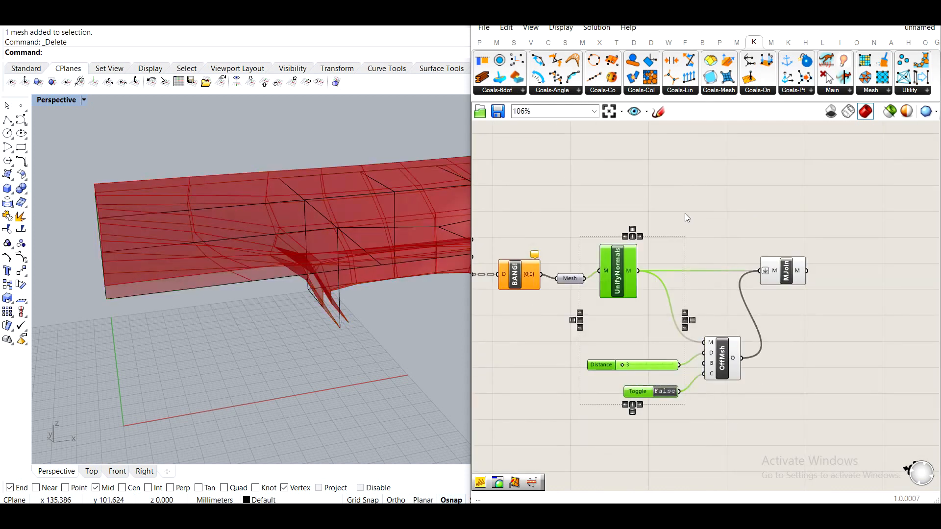
{"action": "left_click", "coordinate": [667, 216]}
{"action": "left_click", "coordinate": [714, 343]}
{"action": "middle_click", "coordinate": [714, 343]}
{"action": "left_click", "coordinate": [745, 300]}
{"action": "left_click", "coordinate": [790, 270]}
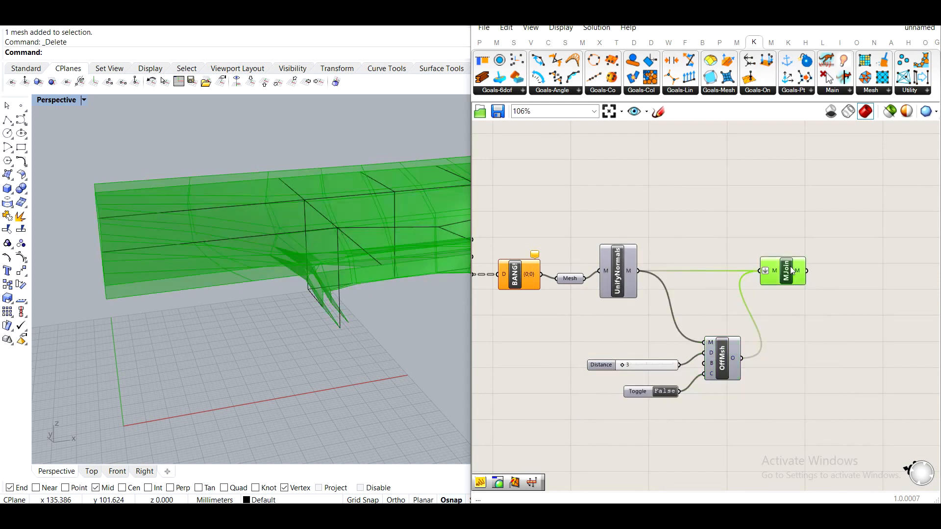
{"action": "right_click", "coordinate": [789, 268]}
{"action": "left_click", "coordinate": [820, 314]}
{"action": "left_click", "coordinate": [834, 426]}
{"action": "left_click", "coordinate": [801, 187]}
{"action": "right_click_drag", "start_coordinate": [828, 289], "coordinate": [823, 335]}
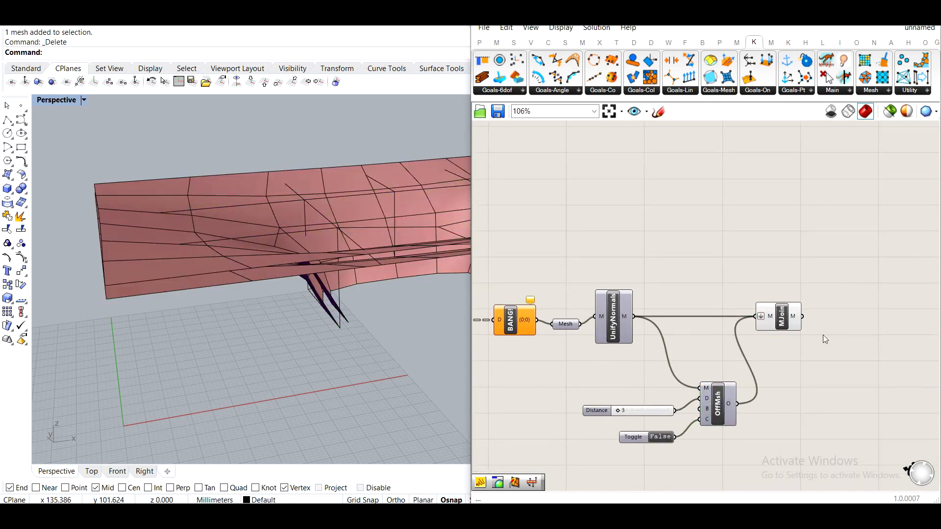
{"action": "middle_click", "coordinate": [793, 317]}
{"action": "left_click", "coordinate": [842, 277]}
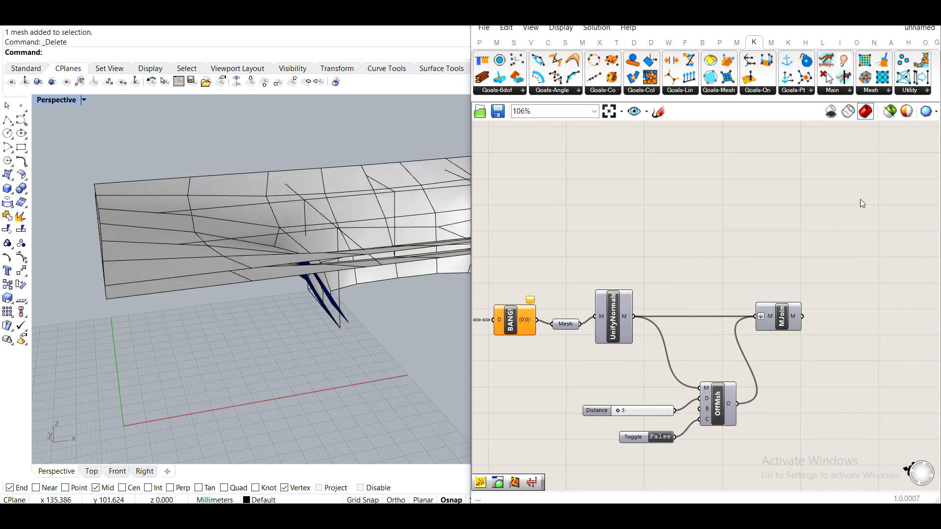
{"action": "left_click", "coordinate": [869, 17]}
Convert the baked mesh to SubD with Corners on, deleting the input mesh.
{"action": "right_click_drag", "start_coordinate": [353, 162], "coordinate": [567, 289]}
{"action": "left_click", "coordinate": [456, 224]}
{"action": "scroll", "coordinate": [457, 224], "scroll_direction": "down", "scroll_amount": 6}
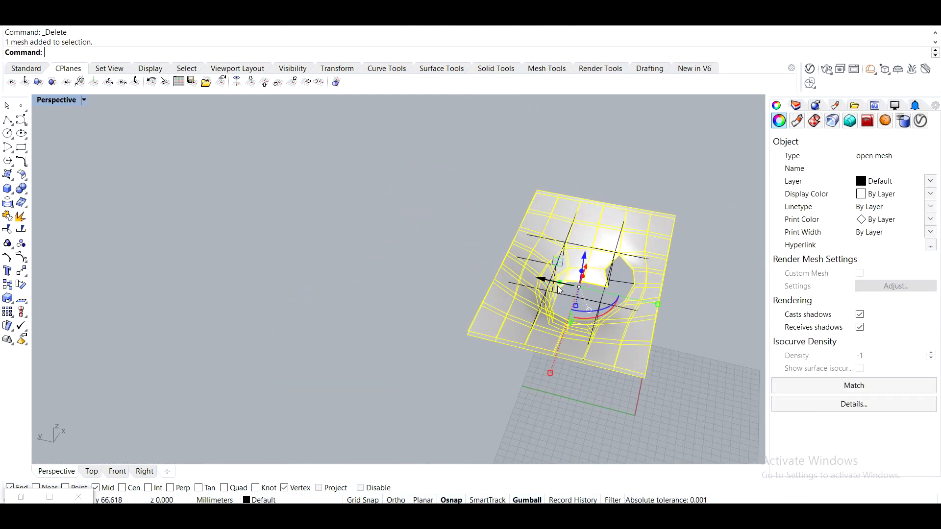
{"action": "left_click_drag", "start_coordinate": [539, 279], "coordinate": [369, 241]}
{"action": "left_click", "coordinate": [400, 387]}
{"action": "right_click_drag", "start_coordinate": [406, 263], "coordinate": [380, 222]}
{"action": "scroll", "coordinate": [379, 222], "scroll_direction": "up", "scroll_amount": 8}
{"action": "right_click_drag", "start_coordinate": [451, 267], "coordinate": [463, 289]}
{"action": "scroll", "coordinate": [417, 338], "scroll_direction": "down", "scroll_amount": 4}
{"action": "left_click", "coordinate": [369, 266]}
{"action": "type", "text": "Tosubd"}
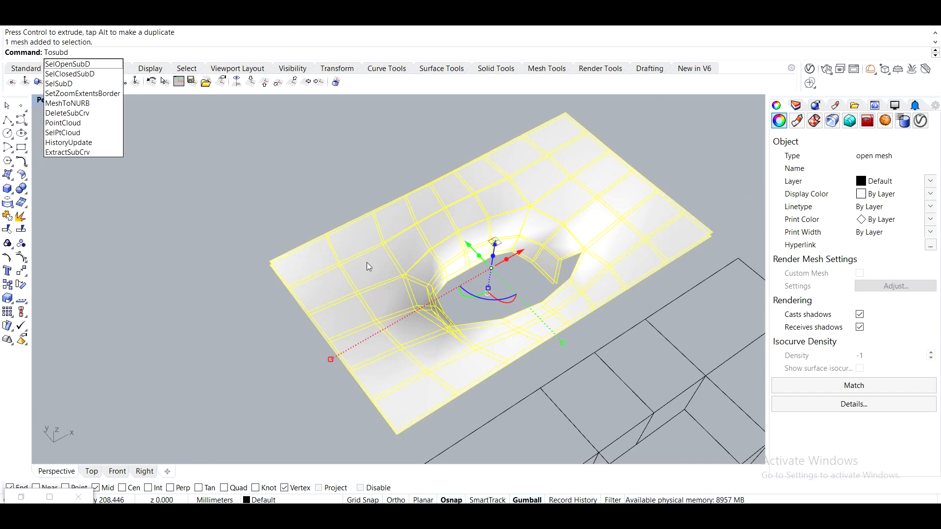
{"action": "key", "text": "Return"}
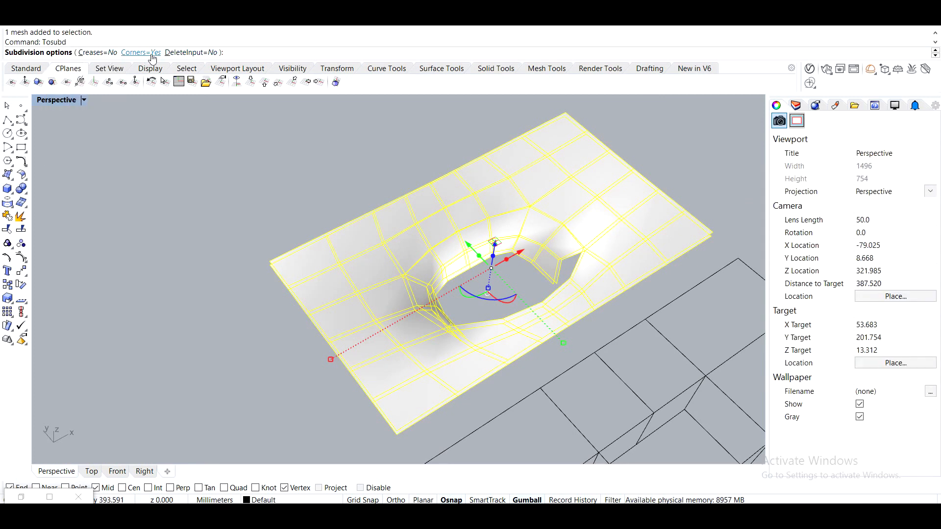
{"action": "left_click", "coordinate": [191, 52]}
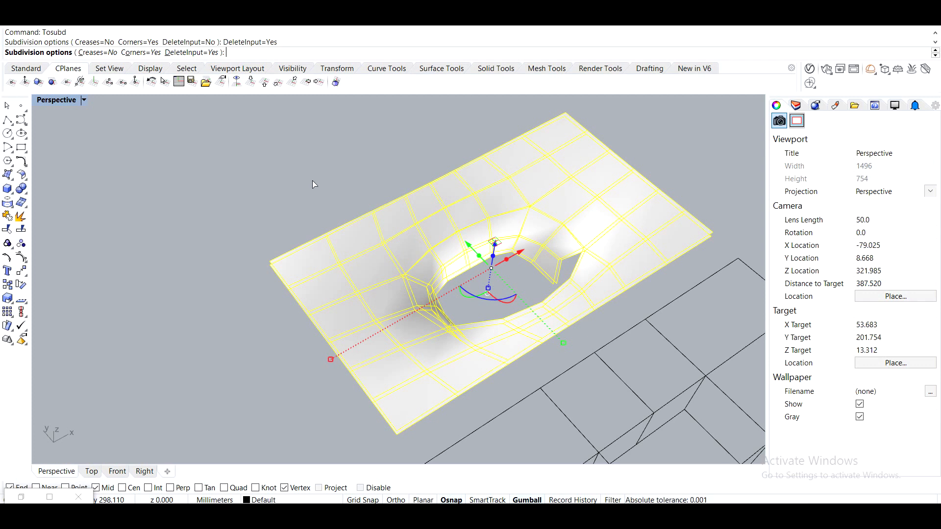
{"action": "key", "text": "Return"}
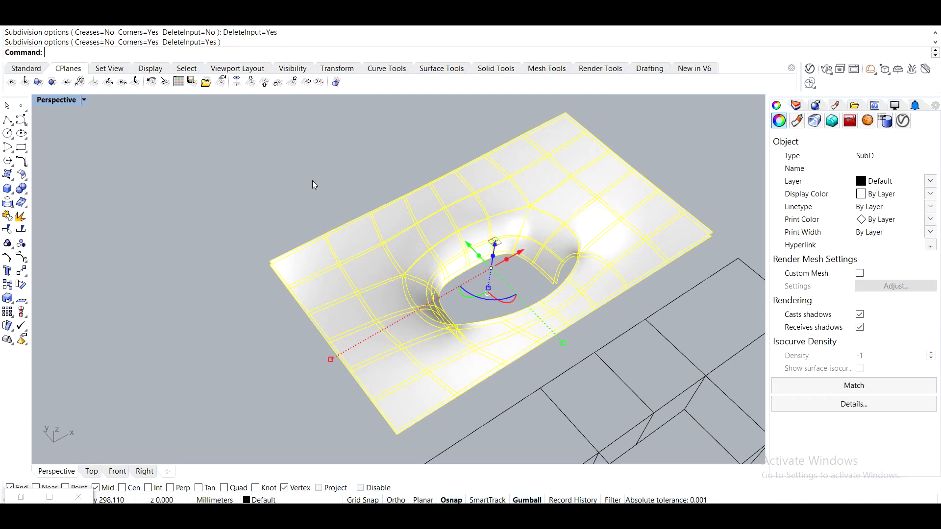
Convert the SubD to NURBS with Separate Patches turned off.
{"action": "key", "text": "Escape"}
{"action": "right_click_drag", "start_coordinate": [456, 280], "coordinate": [417, 297]}
{"action": "left_click", "coordinate": [417, 298]}
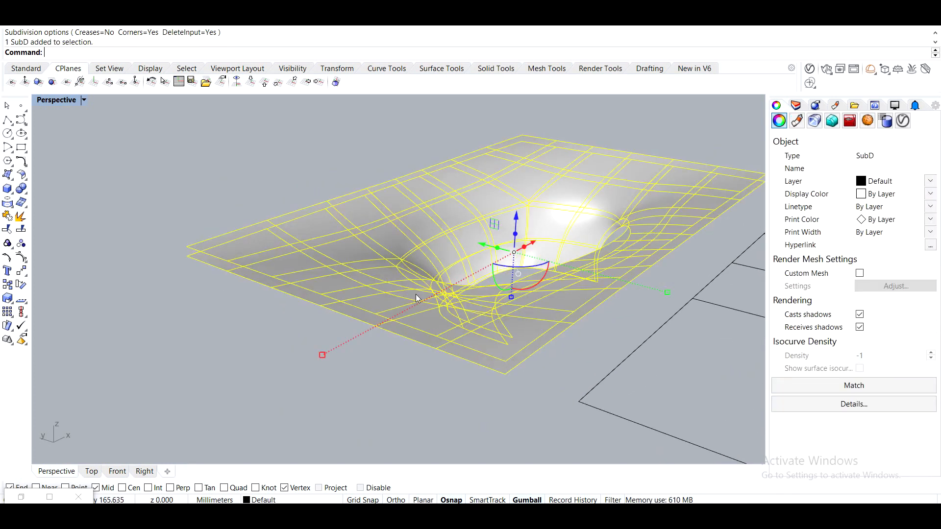
{"action": "type", "text": "Tonurbs"}
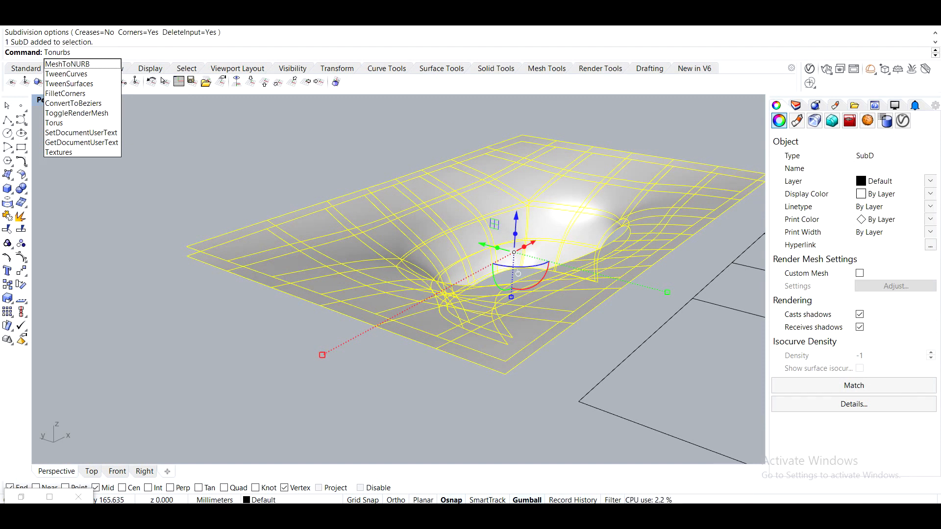
{"action": "key", "text": "Return"}
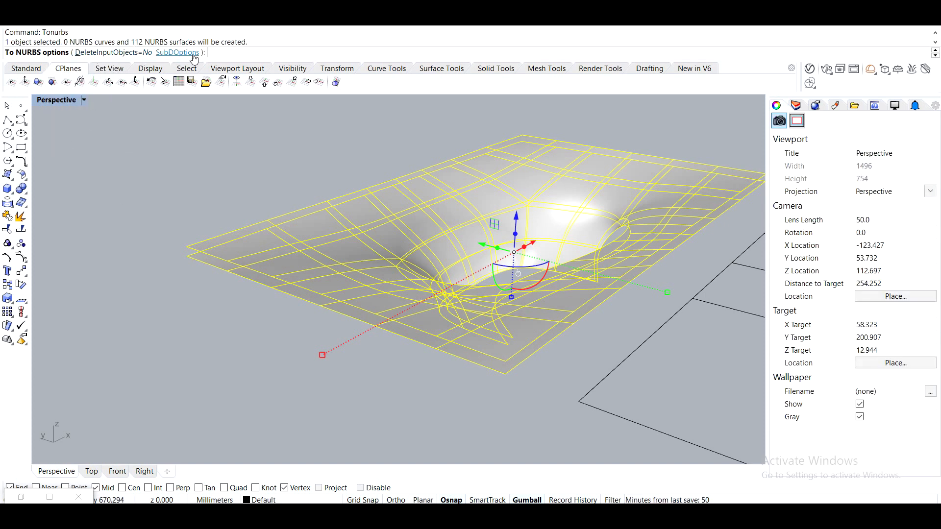
{"action": "left_click", "coordinate": [167, 53]}
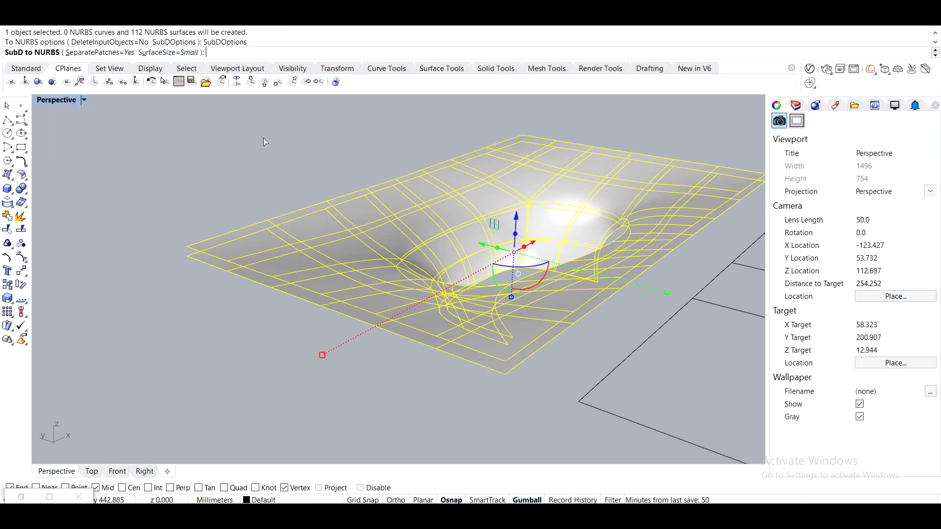
{"action": "left_click", "coordinate": [91, 52]}
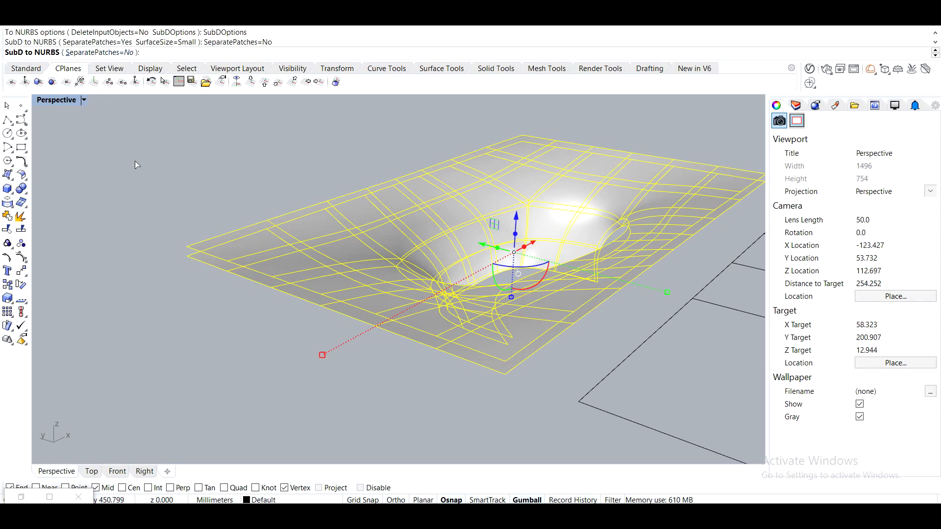
{"action": "key", "text": "Return"}
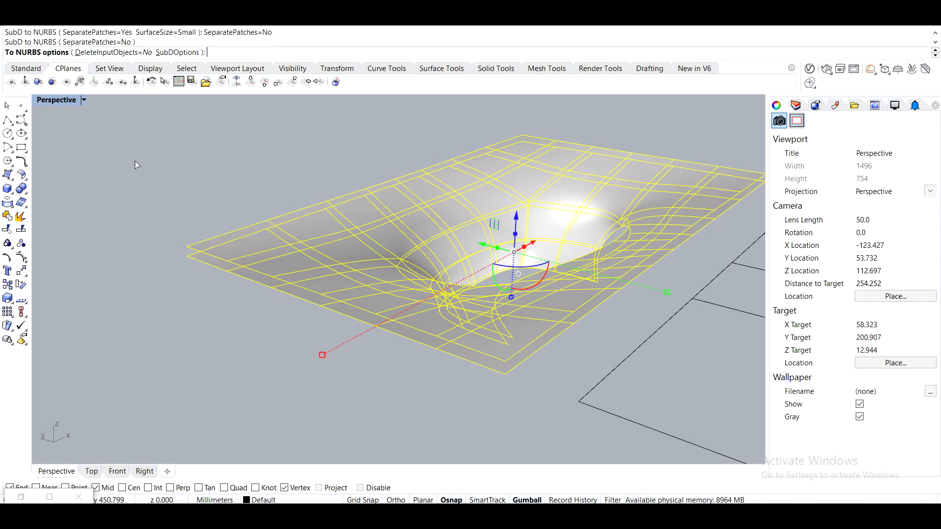
{"action": "key", "text": "Return"}
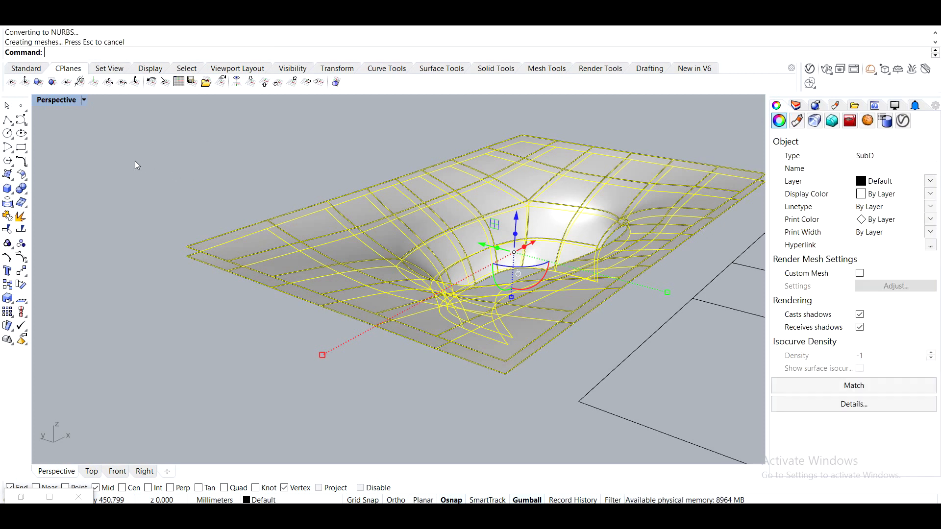
Delete the SubD and duplicate the border curves of the converted polysurface.
{"action": "key", "text": "Delete"}
{"action": "right_click_drag", "start_coordinate": [254, 204], "coordinate": [401, 330]}
{"action": "left_click", "coordinate": [269, 237]}
{"action": "type", "text": "DupBorder"}
{"action": "key", "text": "Return"}
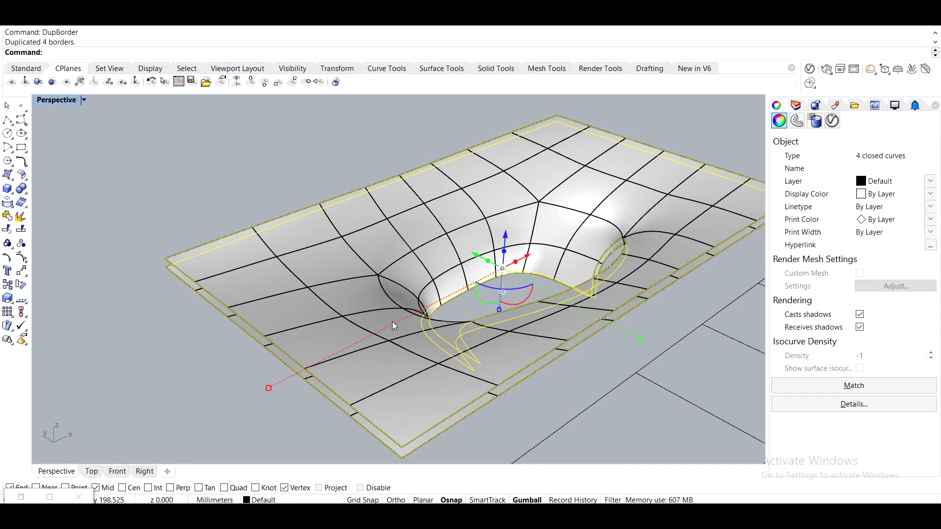
Isolate the border curves and loft the two outer rectangular edges together.
{"action": "type", "text": "Iso"}
{"action": "key", "text": "Return"}
{"action": "key", "text": "Escape"}
{"action": "right_click_drag", "start_coordinate": [456, 289], "coordinate": [343, 269]}
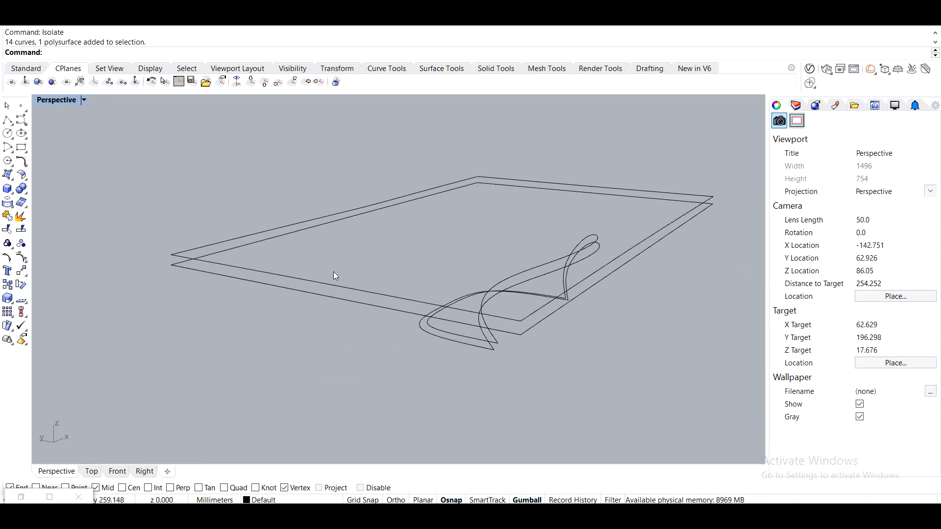
{"action": "left_click_drag", "start_coordinate": [343, 270], "coordinate": [286, 342]}
{"action": "type", "text": "Loft"}
{"action": "key", "text": "Return"}
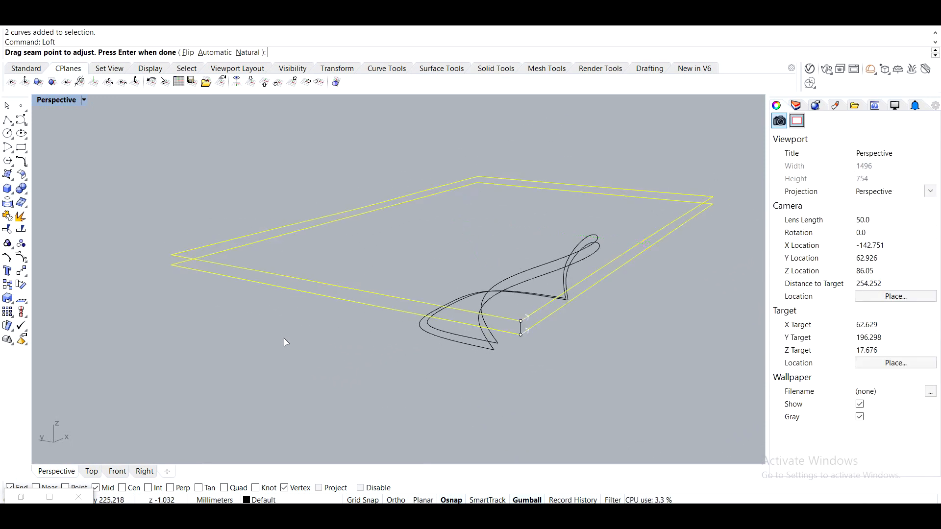
{"action": "key", "text": "Return"}
Loft the two border curves around the hole together.
{"action": "key", "text": "Return"}
{"action": "right_click_drag", "start_coordinate": [283, 338], "coordinate": [469, 360]}
{"action": "left_click_drag", "start_coordinate": [466, 364], "coordinate": [428, 304]}
{"action": "key", "text": "Return"}
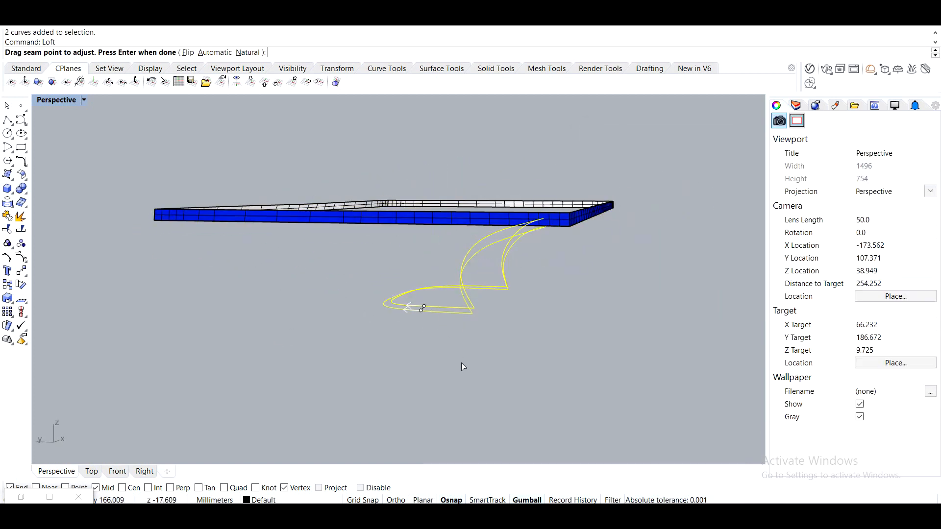
{"action": "key", "text": "Return"}
{"action": "key", "text": "Return"}
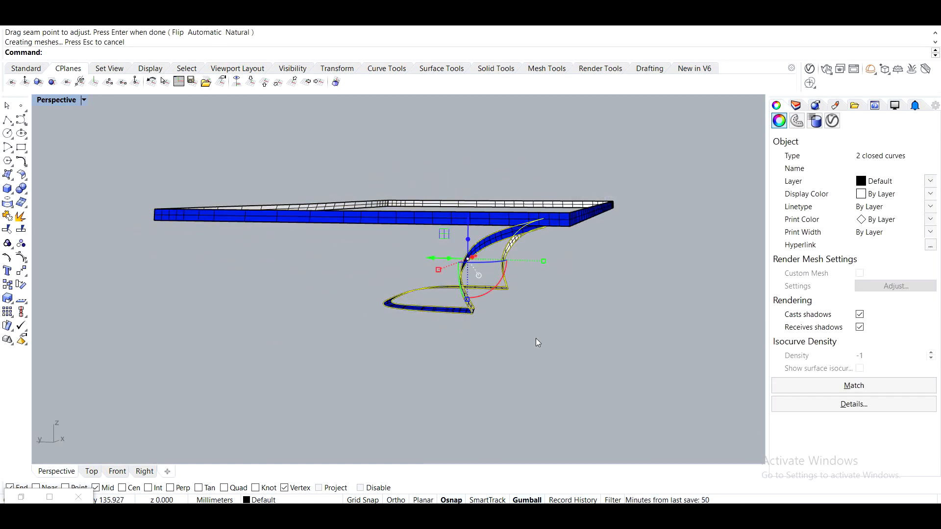
Delete the border curves and show the hidden table surfaces again.
{"action": "key", "text": "Delete"}
{"action": "left_click", "coordinate": [372, 212]}
{"action": "left_click", "coordinate": [390, 239]}
{"action": "right_click_drag", "start_coordinate": [395, 246], "coordinate": [483, 326]}
{"action": "type", "text": "ShowSelected"}
{"action": "key", "text": "Return"}
{"action": "left_click", "coordinate": [366, 204]}
{"action": "key", "text": "Return"}
Join the table surfaces with the lofted edge strips.
{"action": "left_click_drag", "start_coordinate": [540, 381], "coordinate": [314, 177]}
{"action": "type", "text": "Join"}
{"action": "key", "text": "Return"}
{"action": "left_click", "coordinate": [545, 329]}
{"action": "right_click_drag", "start_coordinate": [545, 329], "coordinate": [539, 249]}
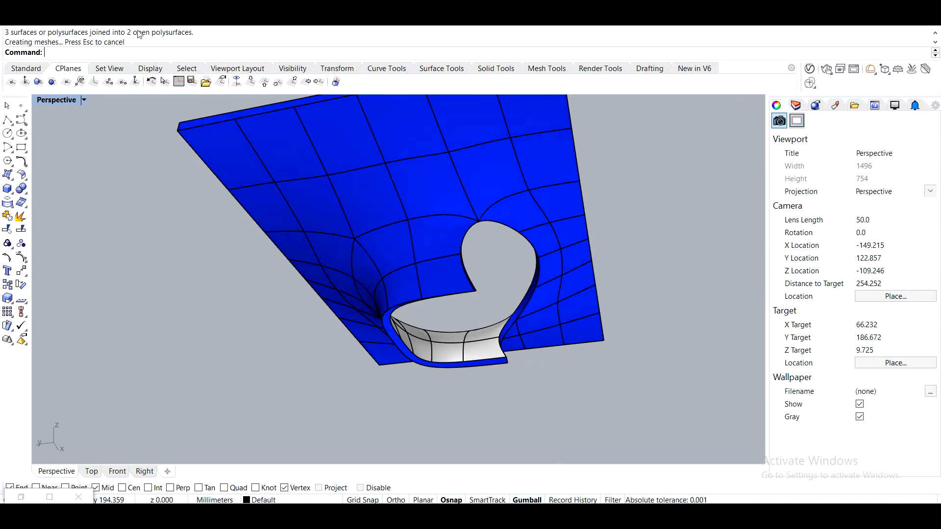
Join the remaining open polysurfaces into a single polysurface.
{"action": "left_click", "coordinate": [288, 132]}
{"action": "right_click_drag", "start_coordinate": [288, 131], "coordinate": [118, 213]}
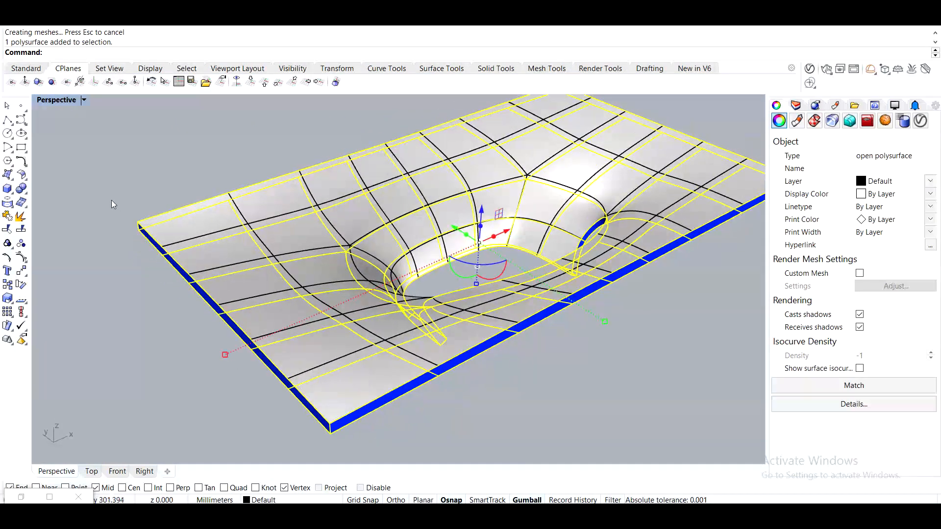
{"action": "left_click", "coordinate": [118, 214]}
{"action": "scroll", "coordinate": [204, 231], "scroll_direction": "up", "scroll_amount": 6}
{"action": "left_click", "coordinate": [183, 267]}
{"action": "right_click_drag", "start_coordinate": [184, 266], "coordinate": [280, 235]}
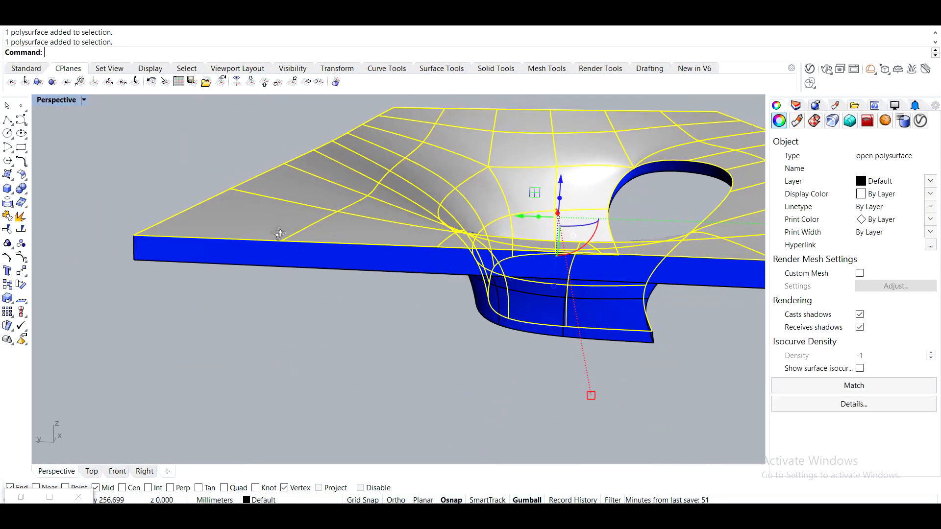
{"action": "left_click", "coordinate": [281, 267], "text": "shift"}
{"action": "type", "text": "join"}
{"action": "key", "text": "Return"}
Inspect the joined polysurface's object description to check it is closed.
{"action": "left_click", "coordinate": [372, 327]}
{"action": "right_click_drag", "start_coordinate": [373, 327], "coordinate": [357, 306]}
{"action": "right_click_drag", "start_coordinate": [497, 307], "coordinate": [369, 314]}
{"action": "left_click", "coordinate": [401, 299]}
{"action": "type", "text": "What"}
{"action": "key", "text": "Return"}
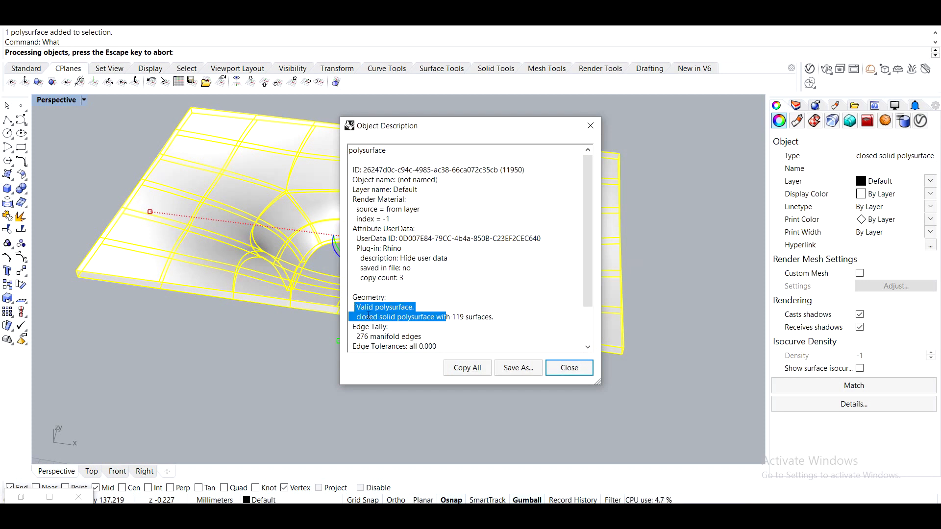
{"action": "left_click", "coordinate": [575, 369]}
{"action": "left_click", "coordinate": [470, 416]}
{"action": "right_click_drag", "start_coordinate": [471, 411], "coordinate": [427, 308]}
{"action": "scroll", "coordinate": [409, 251], "scroll_direction": "up", "scroll_amount": 6}
{"action": "scroll", "coordinate": [428, 308], "scroll_direction": "down", "scroll_amount": 4}
{"action": "right_click_drag", "start_coordinate": [451, 230], "coordinate": [452, 226], "text": "shift"}
{"action": "right_click_drag", "start_coordinate": [314, 216], "coordinate": [304, 235]}
{"action": "scroll", "coordinate": [193, 284], "scroll_direction": "down", "scroll_amount": 6}
{"action": "right_click_drag", "start_coordinate": [274, 274], "coordinate": [134, 362]}
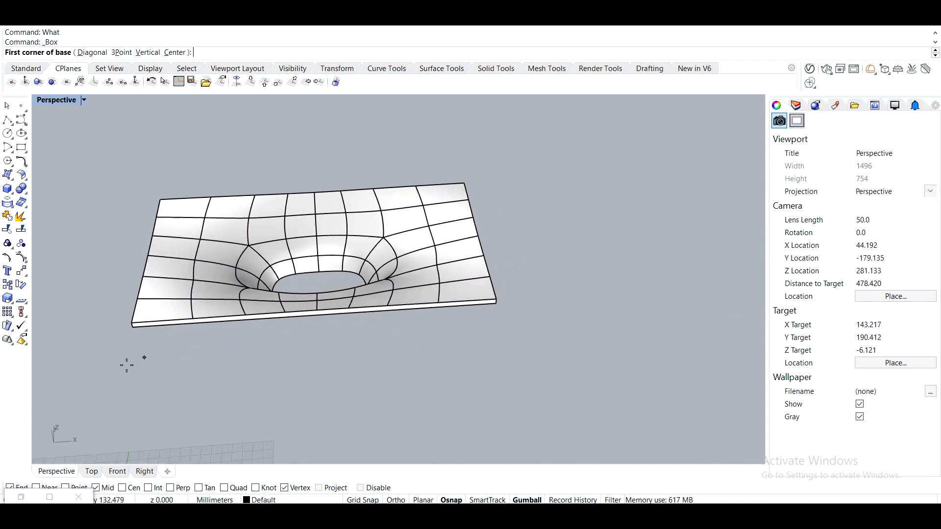
{"action": "left_click", "coordinate": [126, 364]}
{"action": "key", "text": "Escape"}
Draw a thin box slab about 4 mm high covering the table's footprint.
{"action": "scroll", "coordinate": [120, 318], "scroll_direction": "up", "scroll_amount": 4}
{"action": "right_click", "coordinate": [129, 327]}
{"action": "left_click", "coordinate": [143, 338]}
{"action": "right_click_drag", "start_coordinate": [562, 191], "coordinate": [684, 328]}
{"action": "left_click", "coordinate": [673, 313]}
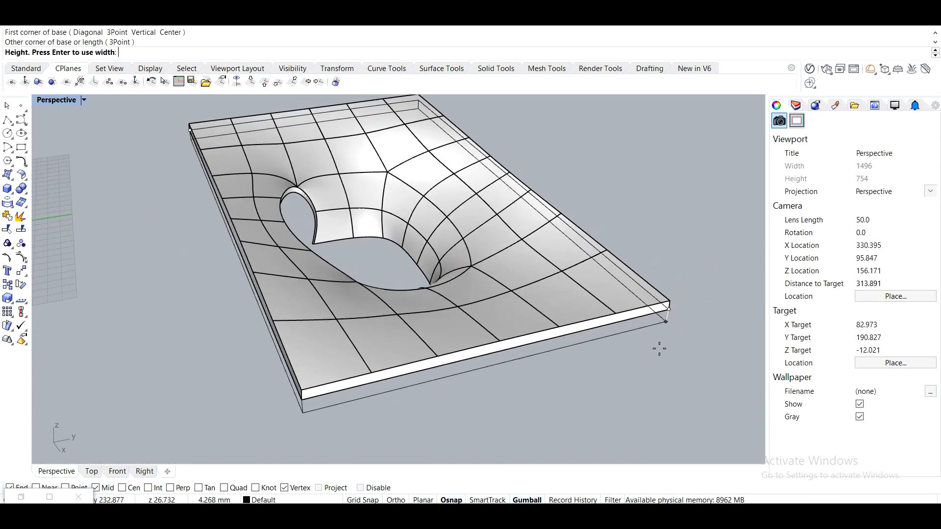
{"action": "left_click", "coordinate": [677, 329]}
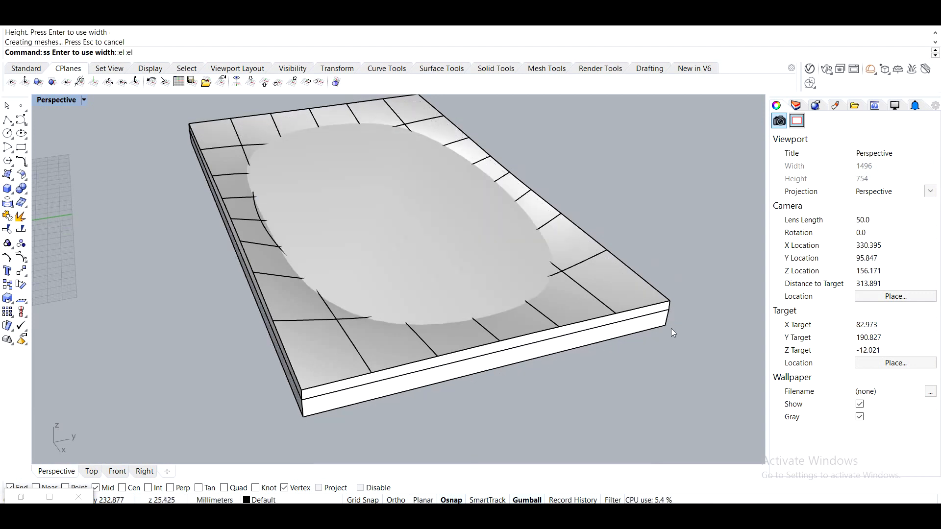
Move the box vertically, entering 0 as the target point.
{"action": "left_click", "coordinate": [654, 329]}
{"action": "right_click_drag", "start_coordinate": [653, 328], "coordinate": [493, 195]}
{"action": "left_click_drag", "start_coordinate": [417, 149], "coordinate": [417, 229]}
{"action": "type", "text": "M"}
{"action": "key", "text": "Return"}
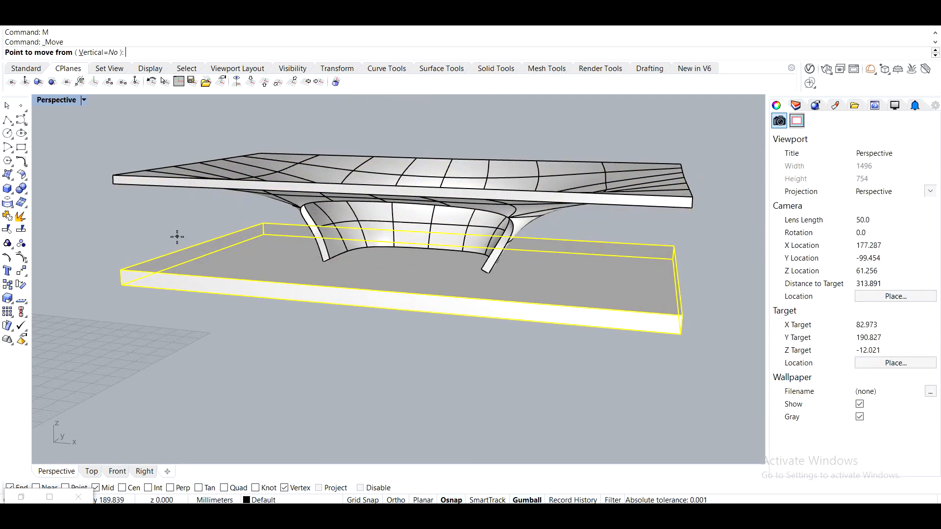
{"action": "left_click", "coordinate": [120, 271]}
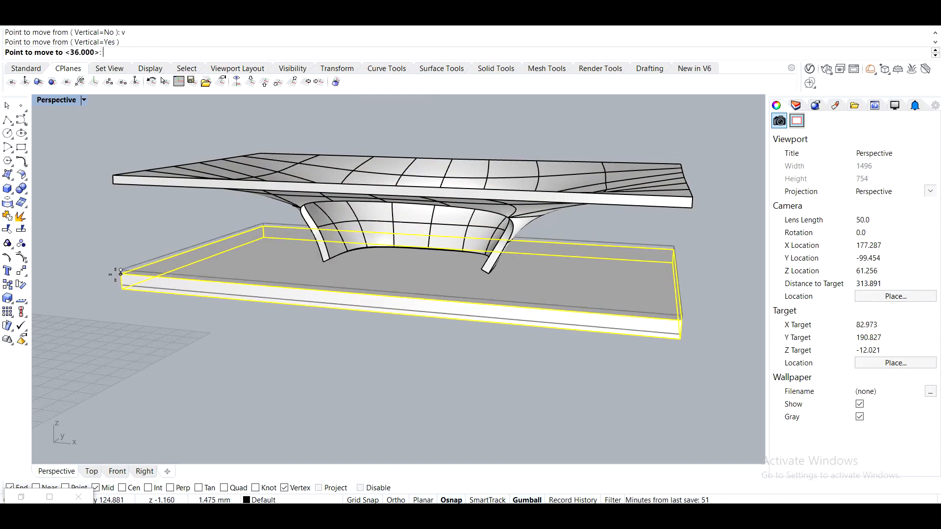
{"action": "type", "text": "0"}
{"action": "key", "text": "Return"}
Boolean union the table body with the box base.
{"action": "left_click", "coordinate": [221, 393]}
{"action": "right_click_drag", "start_coordinate": [264, 377], "coordinate": [327, 314]}
{"action": "scroll", "coordinate": [328, 233], "scroll_direction": "up", "scroll_amount": 9}
{"action": "scroll", "coordinate": [328, 233], "scroll_direction": "up", "scroll_amount": 2}
{"action": "right_click_drag", "start_coordinate": [383, 255], "coordinate": [355, 269]}
{"action": "left_click", "coordinate": [369, 325]}
{"action": "right_click_drag", "start_coordinate": [369, 325], "coordinate": [465, 222]}
{"action": "left_click_drag", "start_coordinate": [460, 222], "coordinate": [460, 208]}
{"action": "left_click", "coordinate": [462, 314]}
{"action": "right_click_drag", "start_coordinate": [461, 315], "coordinate": [350, 243]}
{"action": "left_click", "coordinate": [356, 204]}
{"action": "type", "text": "eanu"}
{"action": "key", "text": "Return"}
{"action": "left_click", "coordinate": [356, 204]}
{"action": "left_click", "coordinate": [367, 265]}
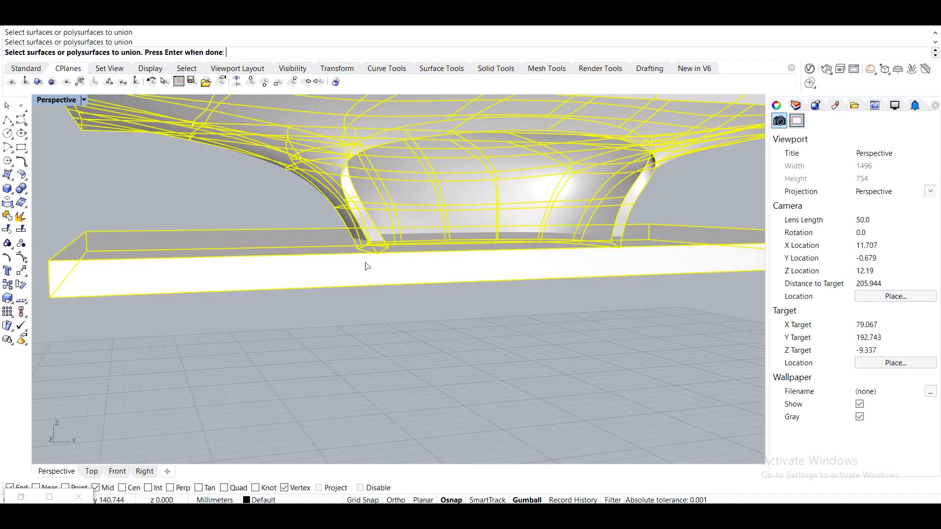
{"action": "key", "text": "Return"}
Orbit around the unioned table to inspect the result.
{"action": "right_click_drag", "start_coordinate": [387, 299], "coordinate": [473, 299]}
{"action": "left_click", "coordinate": [474, 291]}
{"action": "left_click", "coordinate": [647, 337]}
{"action": "left_click", "coordinate": [603, 282]}
{"action": "left_click", "coordinate": [634, 328]}
{"action": "right_click_drag", "start_coordinate": [634, 328], "coordinate": [506, 363]}
{"action": "scroll", "coordinate": [507, 359], "scroll_direction": "down", "scroll_amount": 6}
{"action": "right_click_drag", "start_coordinate": [483, 295], "coordinate": [391, 213]}
{"action": "scroll", "coordinate": [488, 236], "scroll_direction": "down", "scroll_amount": 6}
{"action": "right_click_drag", "start_coordinate": [391, 212], "coordinate": [435, 303]}
{"action": "left_click", "coordinate": [435, 302]}
{"action": "left_click_drag", "start_coordinate": [431, 251], "coordinate": [672, 238]}
{"action": "left_click", "coordinate": [574, 345]}
{"action": "mouse_move", "coordinate": [574, 345]}
{"action": "right_mouse_down"}
{"action": "mouse_move", "coordinate": [593, 333]}
{"action": "mouse_move", "coordinate": [563, 343]}
{"action": "right_mouse_up"}
Bake the unified mesh from the Grasshopper definition into Rhino on the Default layer.
{"action": "left_click", "coordinate": [12, 500]}
{"action": "right_click", "coordinate": [786, 325]}
{"action": "left_click", "coordinate": [709, 275]}
{"action": "right_click", "coordinate": [620, 318]}
{"action": "left_click", "coordinate": [641, 360]}
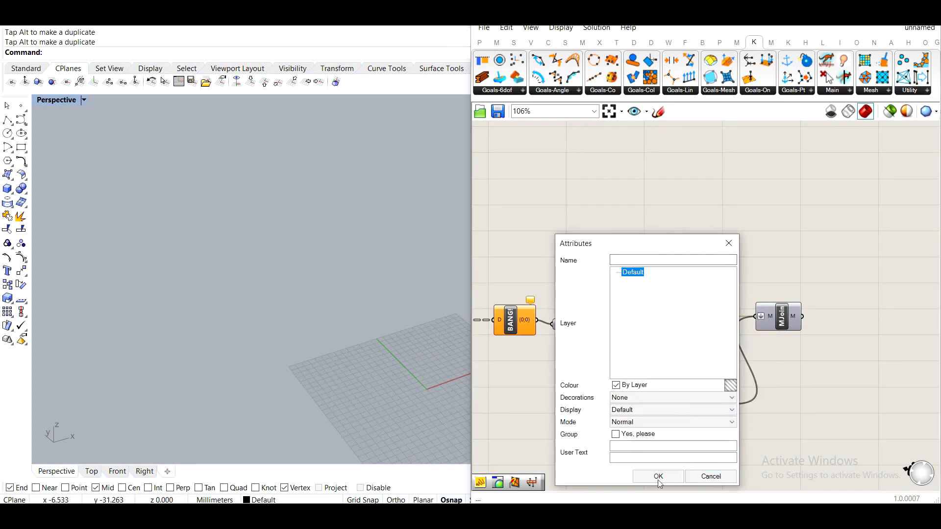
{"action": "left_click", "coordinate": [668, 475]}
Convert the baked open mesh into a SubD with ToSubD.
{"action": "left_click", "coordinate": [417, 317]}
{"action": "right_click_drag", "start_coordinate": [368, 313], "coordinate": [211, 304], "text": "shift"}
{"action": "right_click_drag", "start_coordinate": [211, 304], "coordinate": [436, 361]}
{"action": "left_click_drag", "start_coordinate": [435, 361], "coordinate": [303, 313]}
{"action": "left_click", "coordinate": [379, 408]}
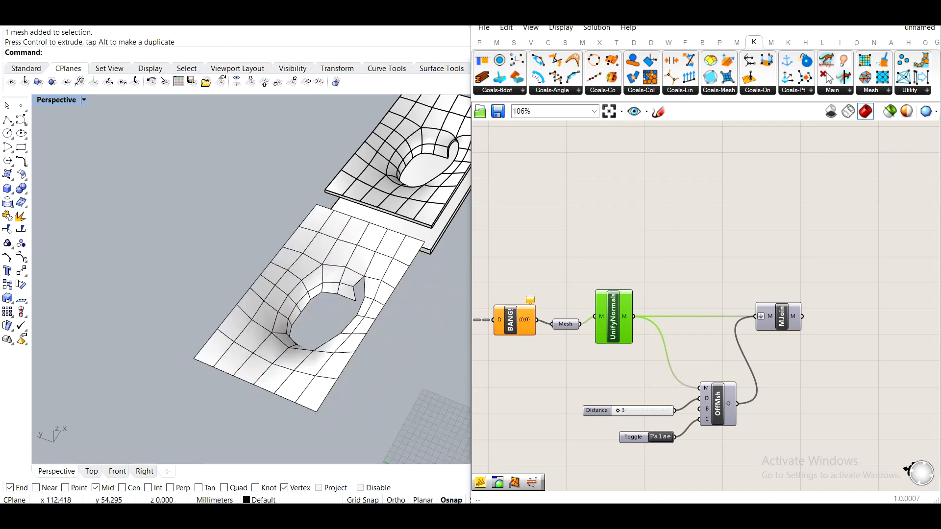
{"action": "double_click", "coordinate": [686, 13]}
{"action": "right_click_drag", "start_coordinate": [627, 293], "coordinate": [475, 303]}
{"action": "scroll", "coordinate": [331, 240], "scroll_direction": "up", "scroll_amount": 6}
{"action": "right_click_drag", "start_coordinate": [332, 250], "coordinate": [276, 185]}
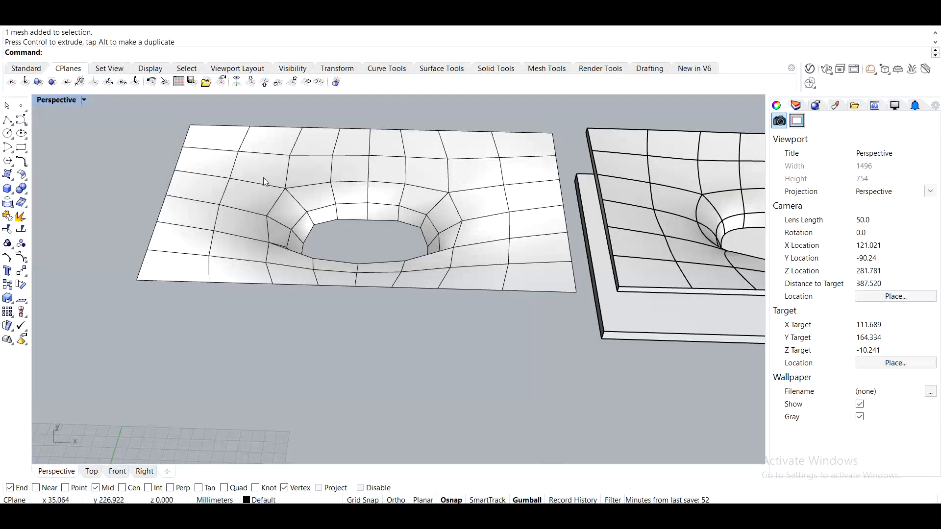
{"action": "left_click", "coordinate": [263, 178]}
{"action": "type", "text": "Tosubd"}
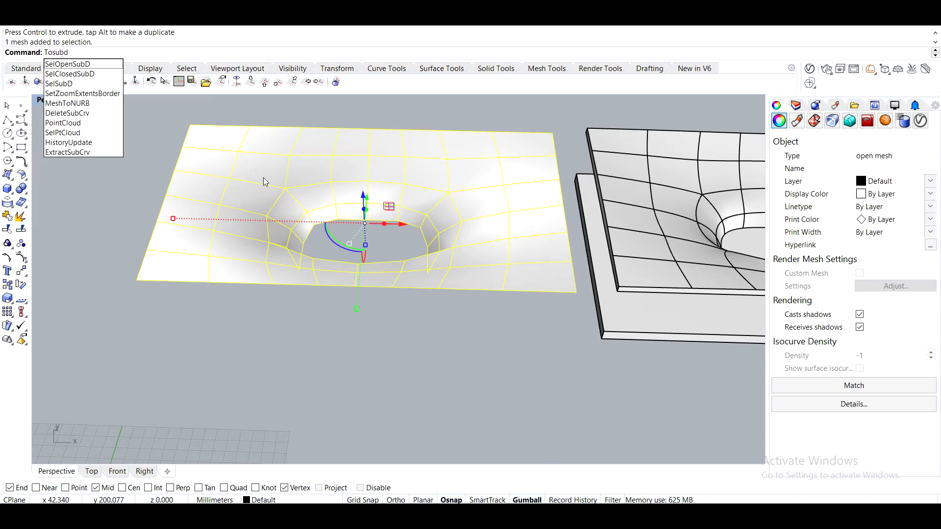
{"action": "key", "text": "Return"}
Convert the SubD to NURBS with ToNURBS and delete the original SubD.
{"action": "key", "text": "Return"}
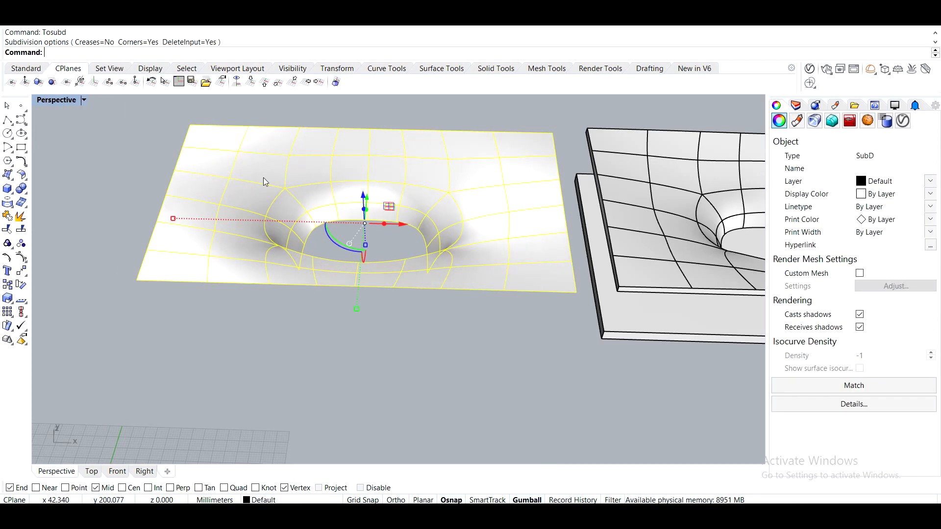
{"action": "type", "text": "Tonurbs"}
{"action": "key", "text": "Return"}
{"action": "key", "text": "Return"}
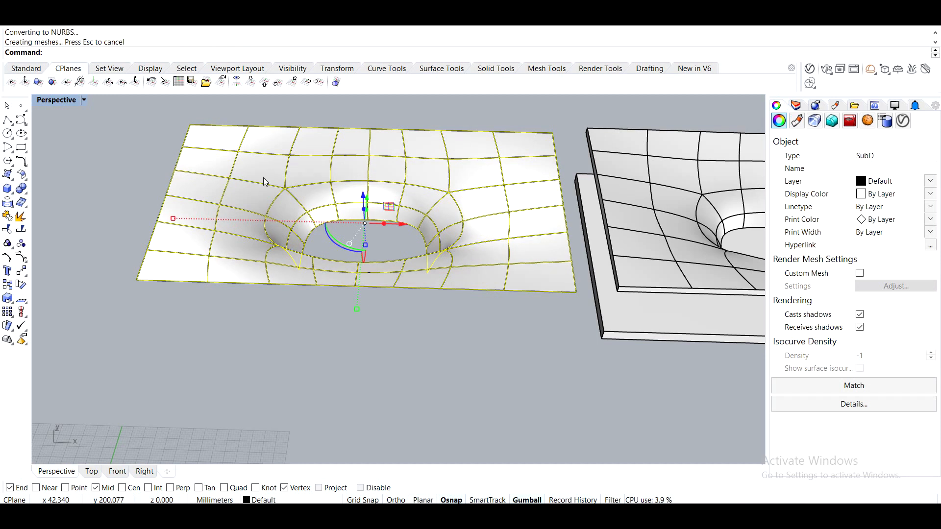
{"action": "key", "text": "Delete"}
Explode the converted NURBS polysurface into separate surfaces.
{"action": "scroll", "coordinate": [263, 177], "scroll_direction": "up", "scroll_amount": 4}
{"action": "right_click_drag", "start_coordinate": [263, 177], "coordinate": [260, 208]}
{"action": "left_click", "coordinate": [366, 168]}
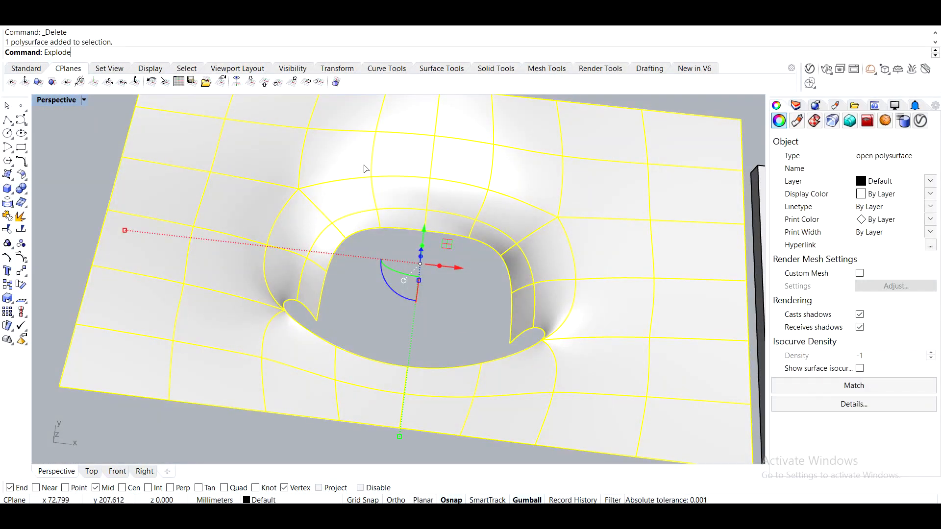
{"action": "key", "text": "Return"}
{"action": "key", "text": "Escape"}
Merge the first pair of adjacent surfaces along the table's left edge with MergeSrf.
{"action": "right_click_drag", "start_coordinate": [267, 299], "coordinate": [337, 306]}
{"action": "right_click_drag", "start_coordinate": [218, 314], "coordinate": [256, 301]}
{"action": "right_click_drag", "start_coordinate": [364, 331], "coordinate": [294, 268], "text": "shift"}
{"action": "right_click_drag", "start_coordinate": [294, 269], "coordinate": [300, 279]}
{"action": "right_click_drag", "start_coordinate": [361, 227], "coordinate": [271, 239]}
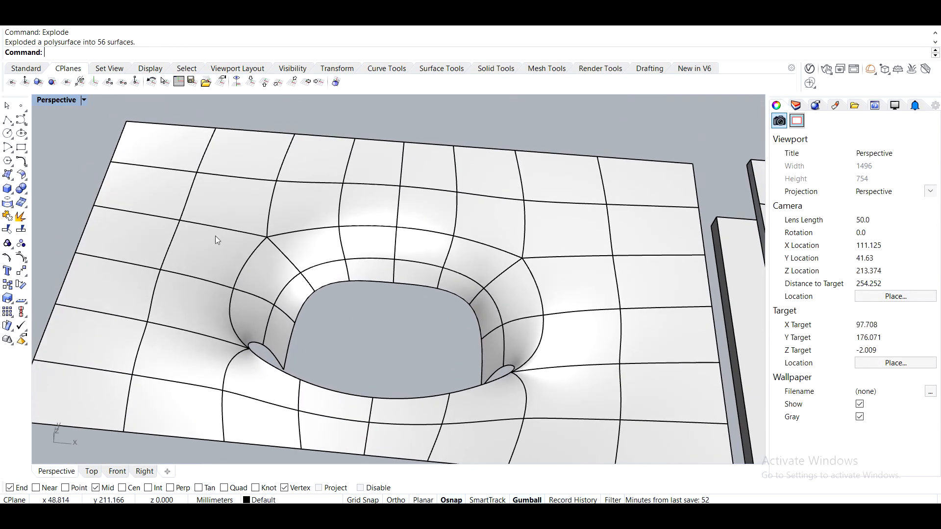
{"action": "right_click_drag", "start_coordinate": [339, 275], "coordinate": [370, 250], "text": "shift"}
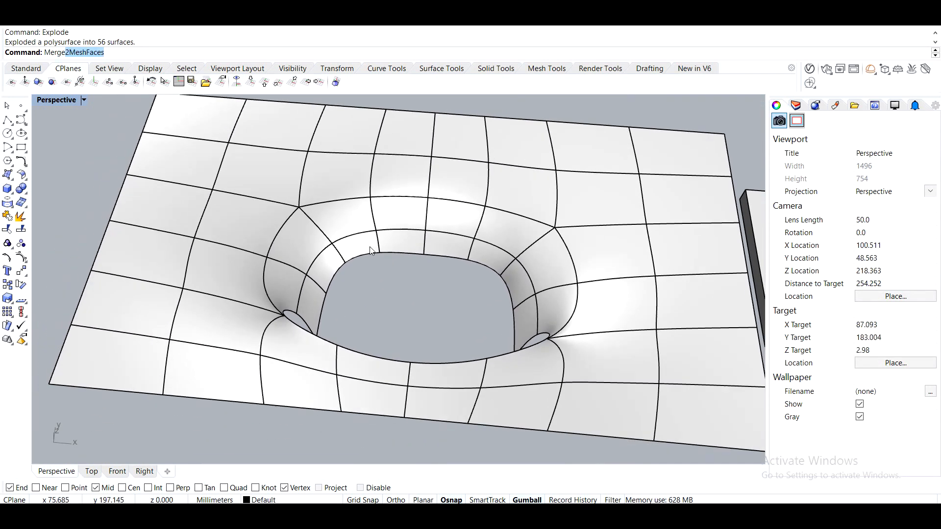
{"action": "type", "text": "Srf"}
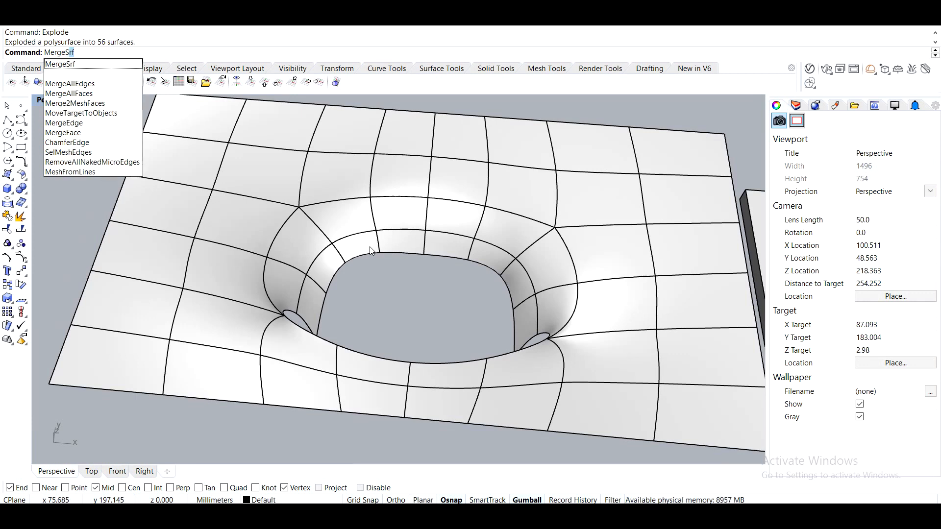
{"action": "key", "text": "Return"}
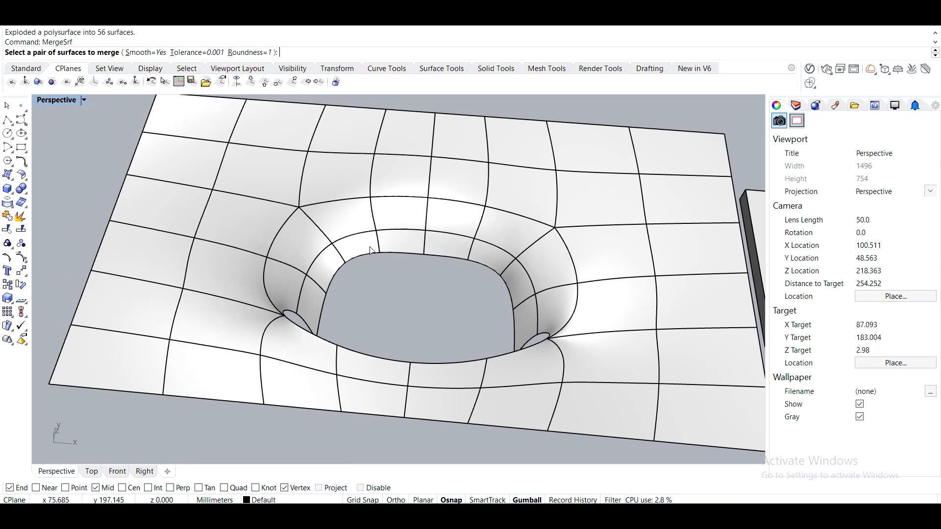
{"action": "left_click", "coordinate": [71, 376]}
{"action": "left_click", "coordinate": [121, 301]}
{"action": "key", "text": "Return"}
Continue merging adjacent surface pairs along the left edge strip toward the back edge.
{"action": "left_click", "coordinate": [119, 318]}
{"action": "left_click", "coordinate": [138, 253]}
{"action": "key", "text": "Return"}
{"action": "left_click", "coordinate": [132, 259]}
{"action": "left_click", "coordinate": [181, 194]}
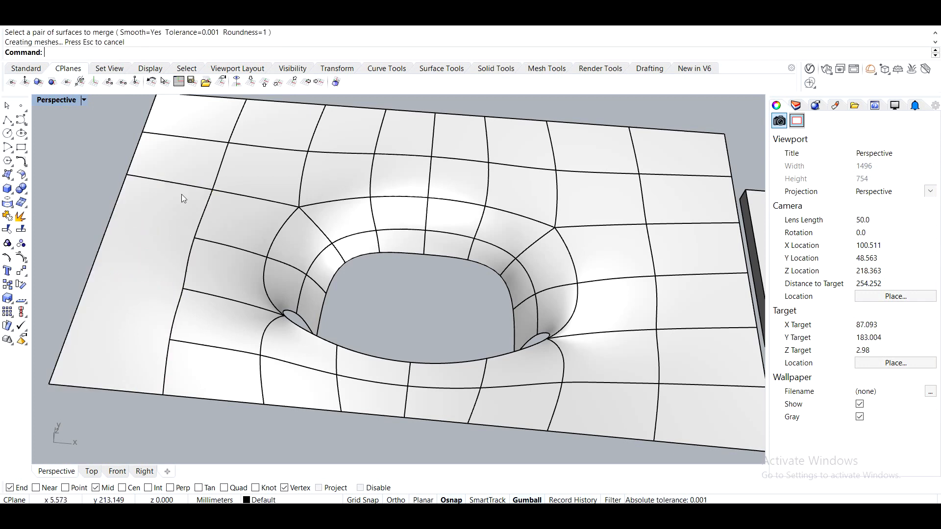
{"action": "left_click", "coordinate": [163, 210]}
{"action": "key", "text": "Return"}
{"action": "left_click", "coordinate": [183, 161]}
{"action": "key", "text": "Return"}
{"action": "left_click", "coordinate": [173, 162]}
{"action": "left_click", "coordinate": [189, 120]}
{"action": "key", "text": "Return"}
Merge the neighbouring surface pairs in the second column from the left edge.
{"action": "left_click", "coordinate": [213, 368]}
{"action": "left_click", "coordinate": [214, 306]}
{"action": "key", "text": "Return"}
{"action": "left_click", "coordinate": [223, 261]}
{"action": "key", "text": "Return"}
{"action": "left_click", "coordinate": [223, 259]}
{"action": "left_click", "coordinate": [225, 211]}
{"action": "key", "text": "Return"}
{"action": "left_click", "coordinate": [236, 219]}
{"action": "left_click", "coordinate": [256, 159]}
{"action": "key", "text": "Return"}
{"action": "left_click", "coordinate": [256, 159]}
{"action": "left_click", "coordinate": [258, 123]}
Merge the surface pairs behind the hole toward the back edge.
{"action": "right_click_drag", "start_coordinate": [331, 229], "coordinate": [359, 229]}
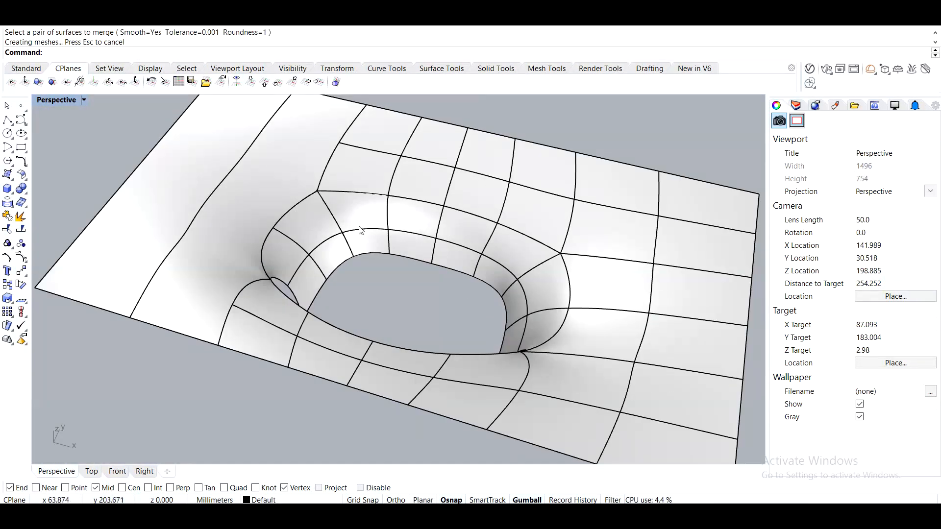
{"action": "left_click", "coordinate": [369, 176]}
{"action": "left_click", "coordinate": [380, 131]}
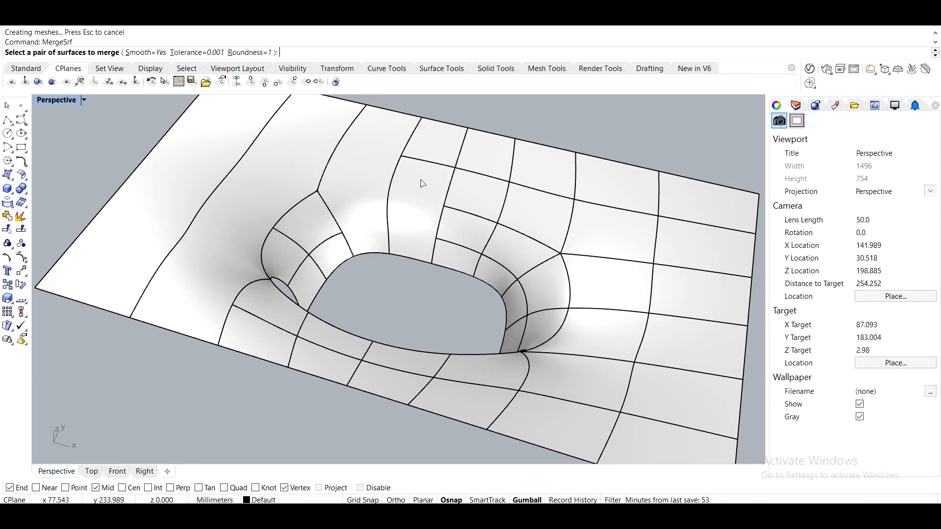
{"action": "left_click", "coordinate": [455, 228]}
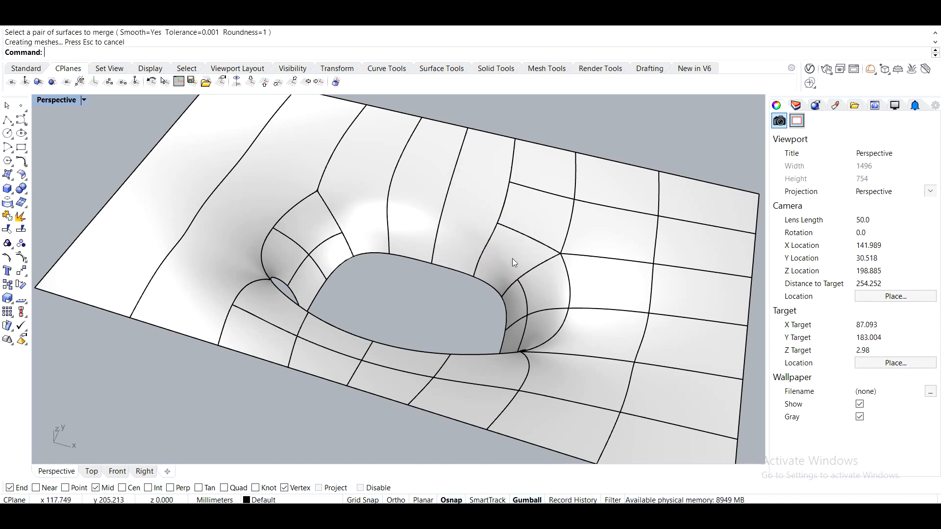
{"action": "left_click", "coordinate": [535, 218]}
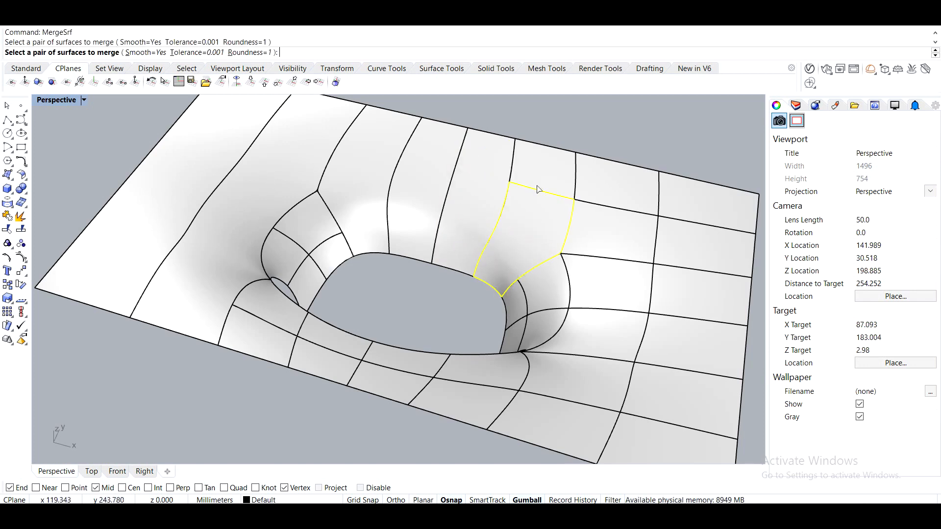
{"action": "left_click", "coordinate": [536, 206]}
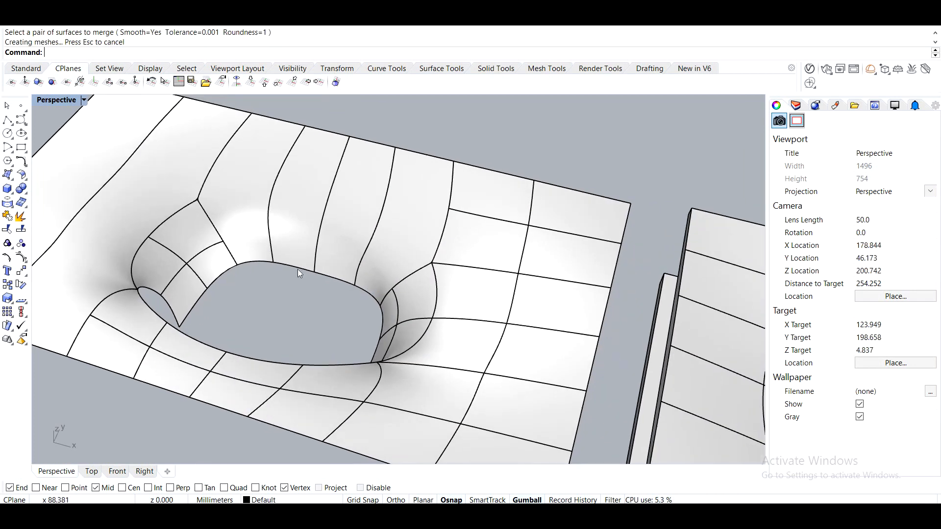
Merge the surface pairs in the front strip directly below the hole.
{"action": "right_click_drag", "start_coordinate": [298, 269], "coordinate": [414, 198]}
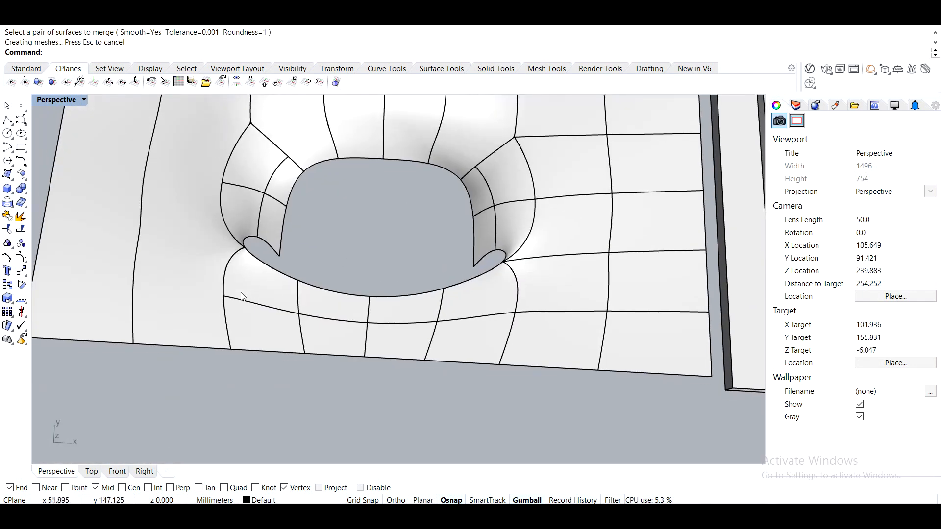
{"action": "key", "text": "Return"}
{"action": "left_click", "coordinate": [264, 303]}
{"action": "key", "text": "Return"}
{"action": "left_click", "coordinate": [323, 311]}
{"action": "left_click", "coordinate": [407, 311]}
{"action": "left_click", "coordinate": [404, 309]}
{"action": "left_click", "coordinate": [479, 303]}
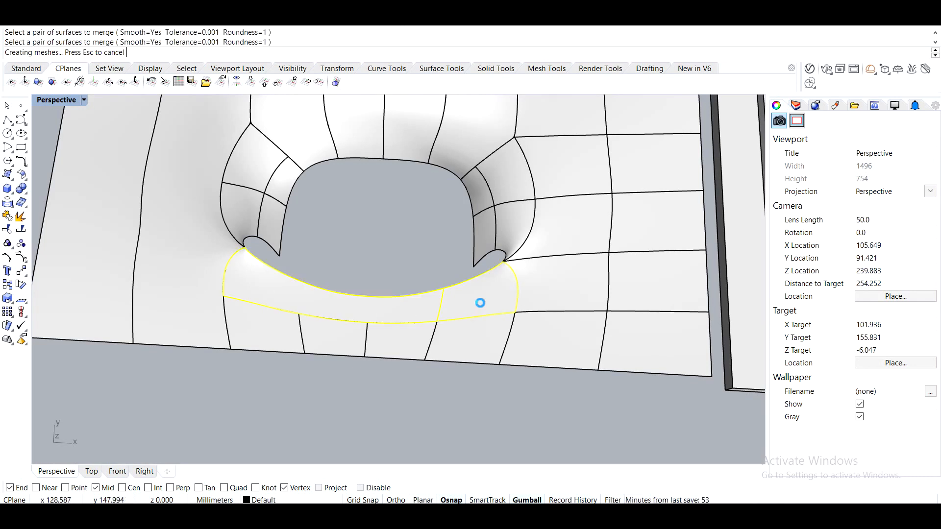
{"action": "key", "text": "Return"}
{"action": "left_click", "coordinate": [458, 340]}
{"action": "left_click", "coordinate": [398, 338]}
{"action": "left_click", "coordinate": [377, 342]}
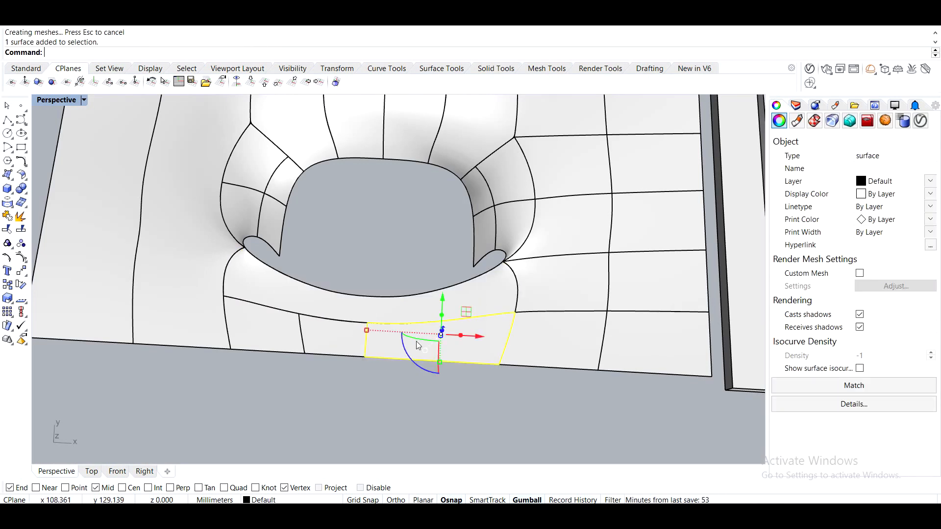
Merge the front edge surfaces beneath the hole into longer strips.
{"action": "left_click", "coordinate": [383, 394]}
{"action": "key", "text": "Return"}
{"action": "left_click", "coordinate": [395, 345]}
{"action": "left_click", "coordinate": [315, 348]}
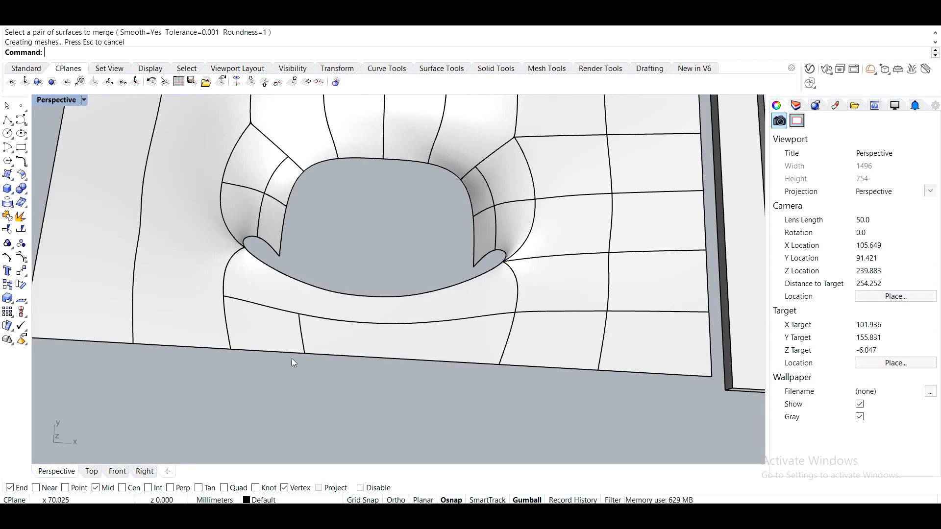
{"action": "key", "text": "Return"}
{"action": "left_click", "coordinate": [363, 356]}
{"action": "left_click", "coordinate": [273, 346]}
Merge the surface pairs on the right side of the hole.
{"action": "right_click_drag", "start_coordinate": [516, 395], "coordinate": [439, 378], "text": "shift"}
{"action": "key", "text": "Return"}
{"action": "left_click", "coordinate": [450, 374]}
{"action": "left_click", "coordinate": [468, 313]}
{"action": "key", "text": "Return"}
{"action": "left_click", "coordinate": [462, 317]}
{"action": "left_click", "coordinate": [484, 250]}
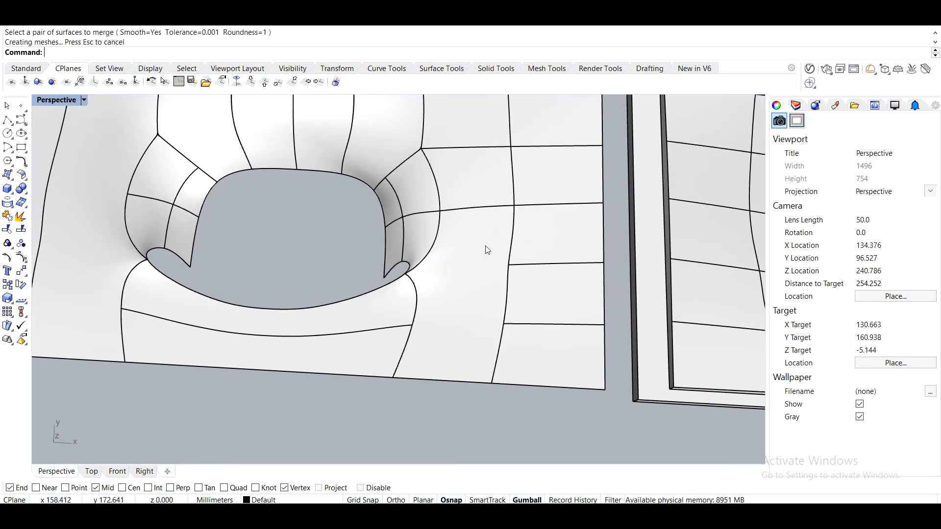
{"action": "right_click_drag", "start_coordinate": [470, 266], "coordinate": [439, 336], "text": "shift"}
{"action": "key", "text": "Return"}
{"action": "left_click", "coordinate": [434, 336]}
{"action": "left_click", "coordinate": [447, 246]}
{"action": "right_click_drag", "start_coordinate": [448, 247], "coordinate": [546, 253]}
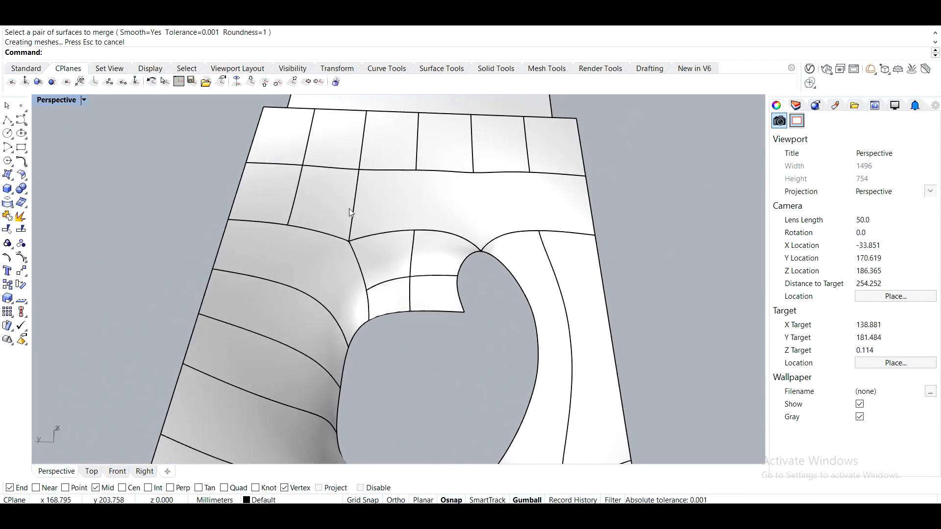
Merge the surface pairs along the far back edge beyond the hole.
{"action": "key", "text": "Return"}
{"action": "left_click", "coordinate": [308, 201]}
{"action": "left_click", "coordinate": [411, 211]}
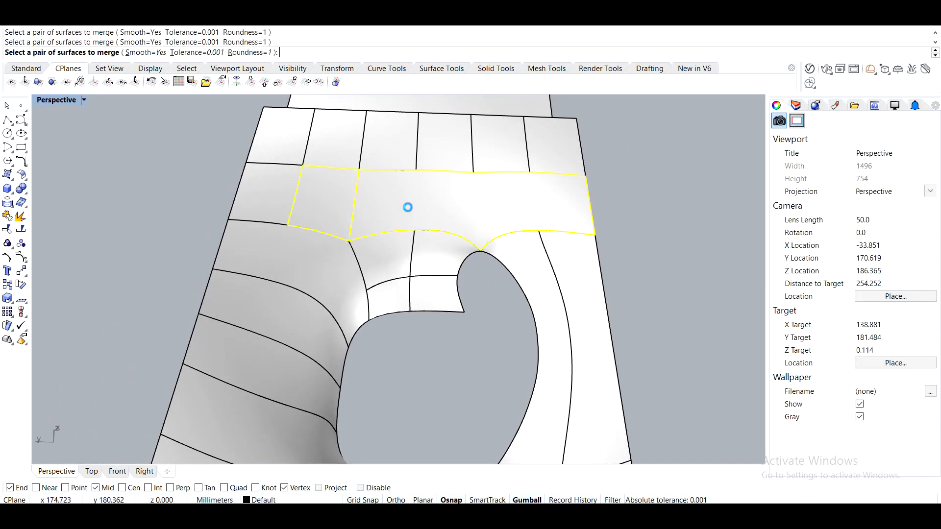
{"action": "key", "text": "Return"}
{"action": "left_click", "coordinate": [318, 202]}
{"action": "left_click", "coordinate": [267, 193]}
{"action": "right_click_drag", "start_coordinate": [438, 221], "coordinate": [346, 296]}
{"action": "key", "text": "Return"}
{"action": "left_click", "coordinate": [346, 296]}
{"action": "left_click", "coordinate": [363, 244]}
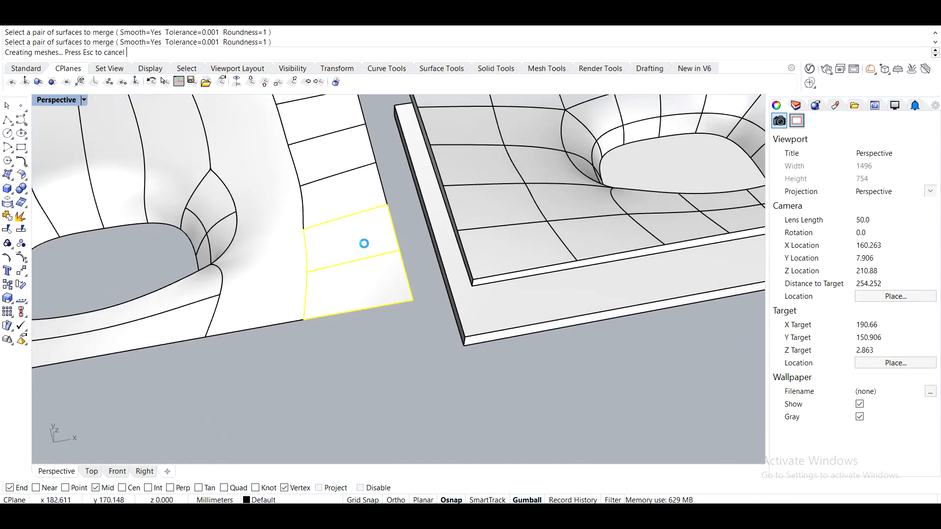
{"action": "right_click_drag", "start_coordinate": [387, 265], "coordinate": [410, 329], "text": "shift"}
{"action": "left_click", "coordinate": [392, 312]}
{"action": "key", "text": "Return"}
{"action": "left_click", "coordinate": [381, 288]}
{"action": "left_click", "coordinate": [369, 257]}
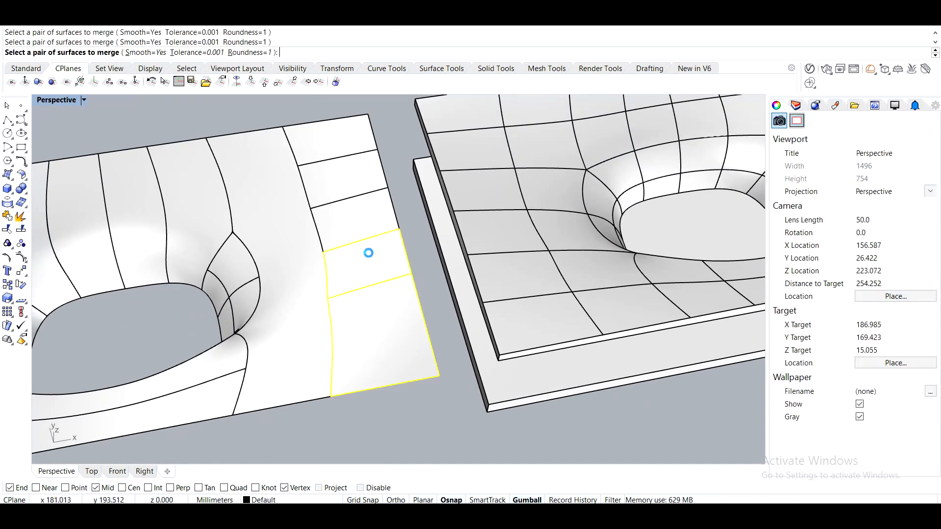
Merge the remaining surfaces in the side strip next to the hole.
{"action": "key", "text": "Return"}
{"action": "left_click", "coordinate": [376, 277]}
{"action": "left_click", "coordinate": [368, 218]}
{"action": "key", "text": "Return"}
{"action": "left_click", "coordinate": [365, 216]}
{"action": "left_click", "coordinate": [351, 183]}
{"action": "key", "text": "Return"}
{"action": "left_click", "coordinate": [350, 184]}
{"action": "left_click", "coordinate": [356, 146]}
{"action": "right_click_drag", "start_coordinate": [245, 332], "coordinate": [381, 271], "text": "shift"}
{"action": "right_click_drag", "start_coordinate": [402, 262], "coordinate": [502, 268]}
{"action": "scroll", "coordinate": [323, 304], "scroll_direction": "up", "scroll_amount": 5}
{"action": "key", "text": "Return"}
{"action": "left_click", "coordinate": [421, 310]}
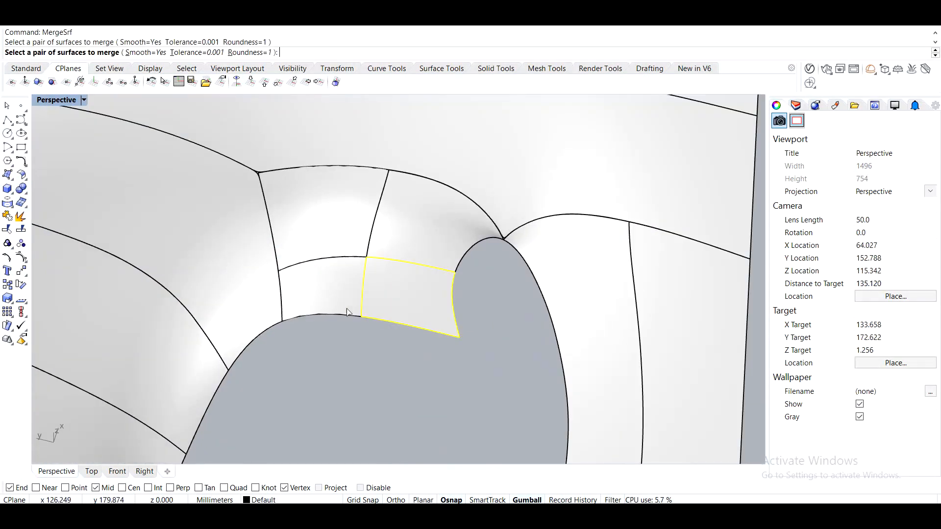
Merge the small surface beside the hole with its neighbouring surface.
{"action": "left_click", "coordinate": [343, 302]}
{"action": "key", "text": "Return"}
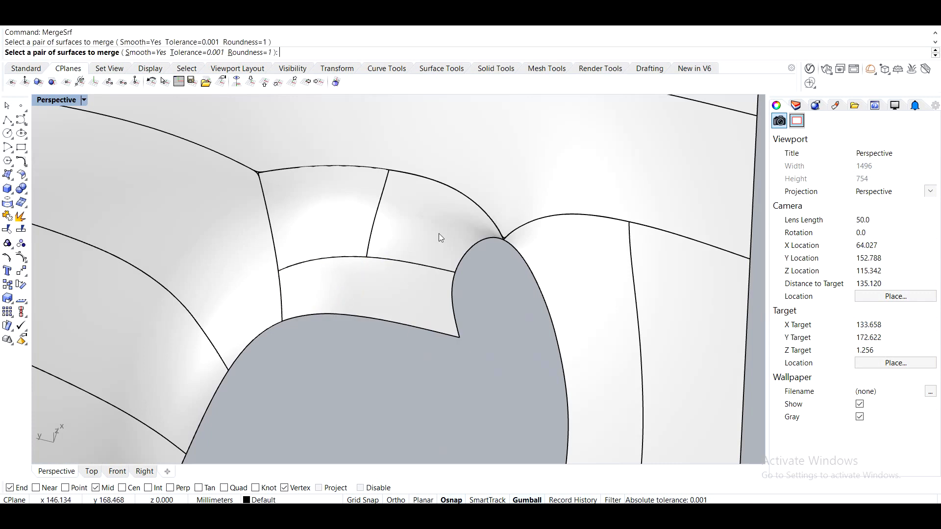
{"action": "key", "text": "Return"}
Try to merge the surface pairs bordering the upper edge of the hole.
{"action": "left_click", "coordinate": [439, 234]}
{"action": "left_click", "coordinate": [344, 218]}
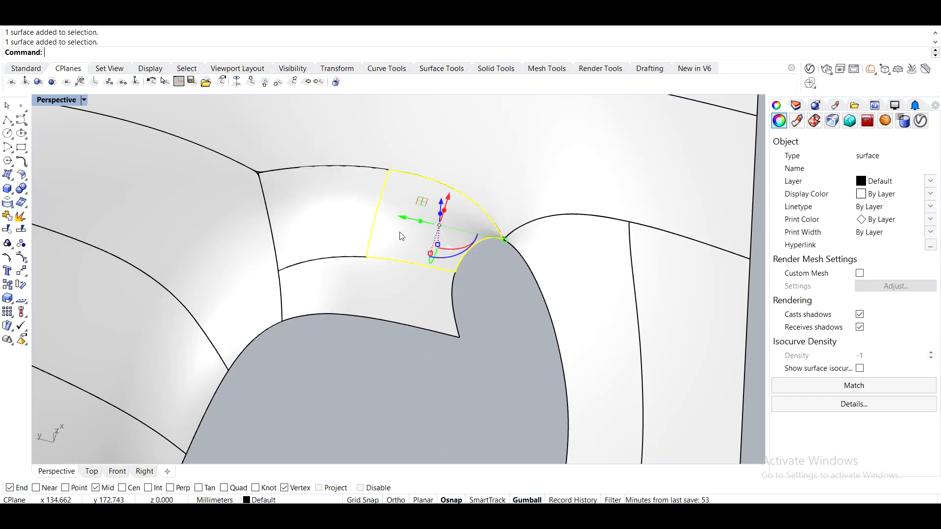
{"action": "key", "text": "Return"}
{"action": "left_click", "coordinate": [336, 226]}
{"action": "left_click", "coordinate": [425, 235]}
{"action": "key", "text": "Return"}
{"action": "left_click", "coordinate": [385, 232]}
{"action": "left_click", "coordinate": [376, 291]}
{"action": "right_click_drag", "start_coordinate": [372, 342], "coordinate": [283, 344]}
{"action": "scroll", "coordinate": [225, 341], "scroll_direction": "down", "scroll_amount": 5}
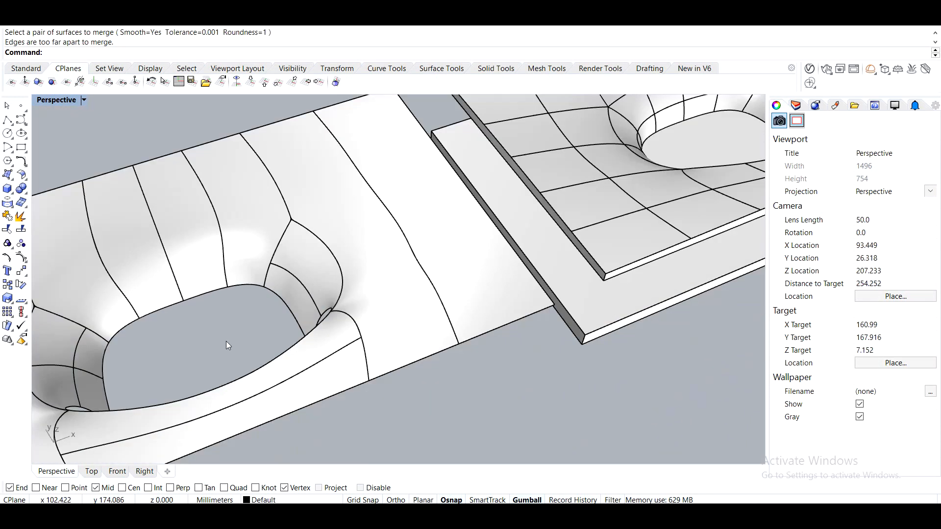
{"action": "scroll", "coordinate": [332, 279], "scroll_direction": "up", "scroll_amount": 3}
{"action": "right_click_drag", "start_coordinate": [331, 279], "coordinate": [319, 210]}
{"action": "key", "text": "Return"}
{"action": "left_click", "coordinate": [336, 206]}
{"action": "left_click", "coordinate": [338, 205]}
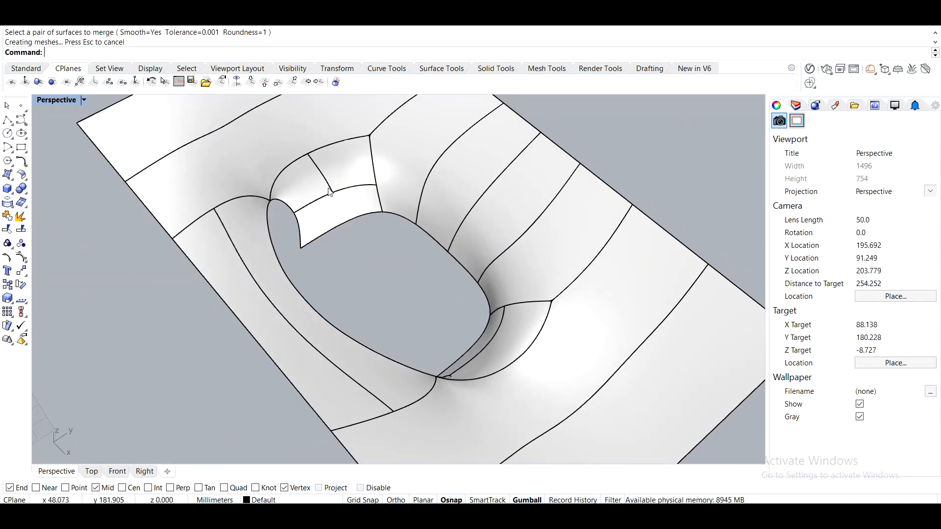
Orbit and zoom around the hole to examine the merged surfaces and their edges.
{"action": "scroll", "coordinate": [330, 252], "scroll_direction": "up", "scroll_amount": 5}
{"action": "key", "text": "Return"}
{"action": "left_click", "coordinate": [280, 208]}
{"action": "left_click", "coordinate": [357, 185]}
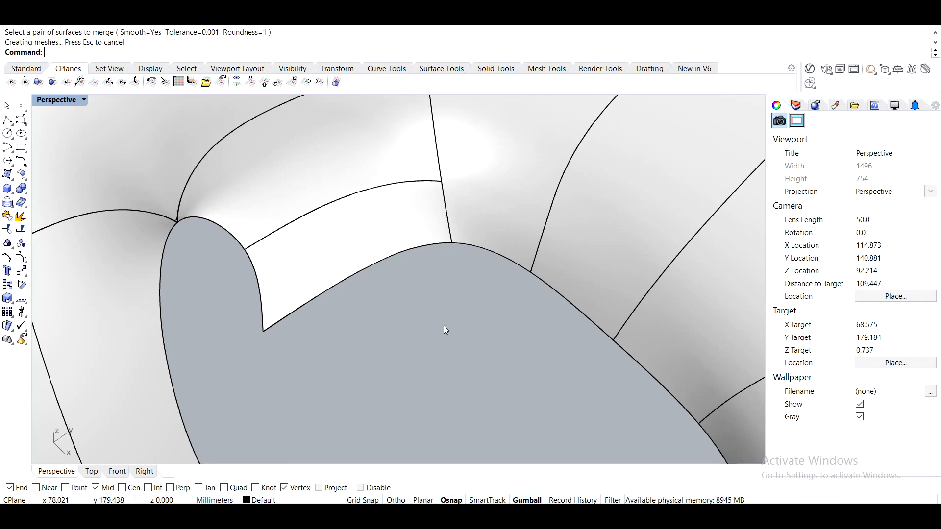
{"action": "scroll", "coordinate": [443, 325], "scroll_direction": "down", "scroll_amount": 5}
{"action": "right_click_drag", "start_coordinate": [421, 266], "coordinate": [395, 262]}
{"action": "scroll", "coordinate": [356, 238], "scroll_direction": "up", "scroll_amount": 4}
{"action": "scroll", "coordinate": [356, 238], "scroll_direction": "up", "scroll_amount": 8}
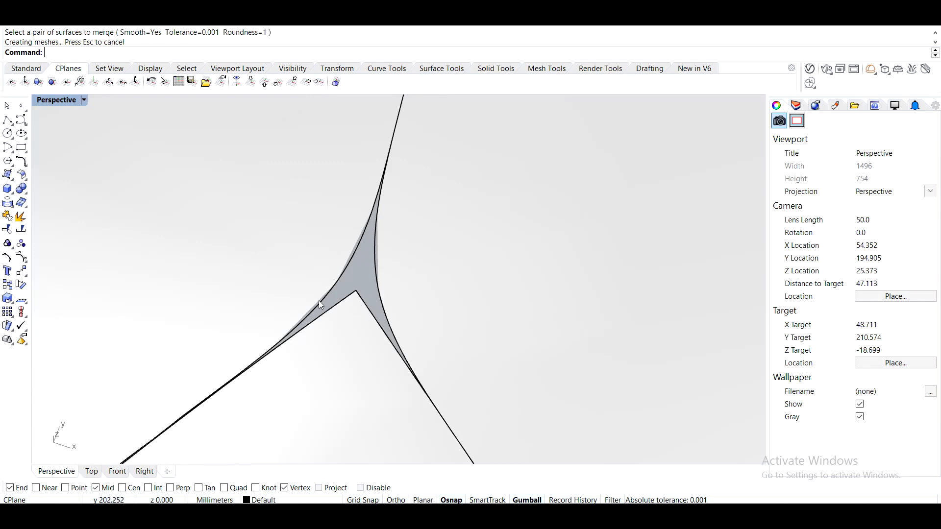
{"action": "scroll", "coordinate": [349, 299], "scroll_direction": "down", "scroll_amount": 3}
{"action": "scroll", "coordinate": [231, 315], "scroll_direction": "up", "scroll_amount": 2}
{"action": "scroll", "coordinate": [232, 319], "scroll_direction": "down", "scroll_amount": 6}
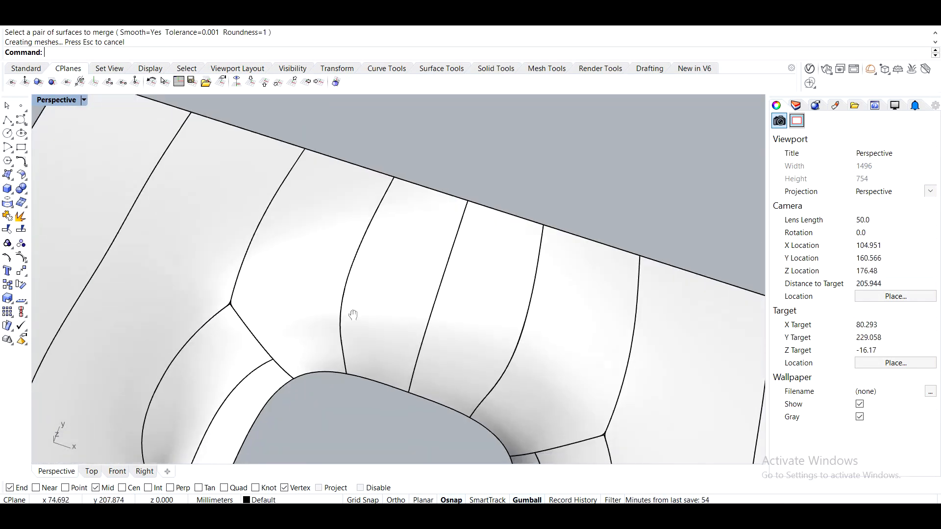
{"action": "scroll", "coordinate": [346, 328], "scroll_direction": "down", "scroll_amount": 4}
{"action": "right_click_drag", "start_coordinate": [333, 304], "coordinate": [426, 262]}
{"action": "scroll", "coordinate": [478, 332], "scroll_direction": "down", "scroll_amount": 4}
{"action": "scroll", "coordinate": [287, 213], "scroll_direction": "up", "scroll_amount": 4}
{"action": "right_click_drag", "start_coordinate": [284, 209], "coordinate": [346, 201]}
{"action": "scroll", "coordinate": [346, 201], "scroll_direction": "up", "scroll_amount": 4}
{"action": "left_click", "coordinate": [313, 226]}
{"action": "left_click", "coordinate": [391, 349]}
{"action": "mouse_move", "coordinate": [391, 349]}
{"action": "right_mouse_down"}
{"action": "mouse_move", "coordinate": [405, 326]}
{"action": "mouse_move", "coordinate": [386, 366]}
{"action": "right_mouse_up"}
{"action": "scroll", "coordinate": [274, 275], "scroll_direction": "down", "scroll_amount": 5}
{"action": "mouse_move", "coordinate": [275, 275]}
{"action": "right_mouse_down"}
{"action": "mouse_move", "coordinate": [264, 319]}
{"action": "mouse_move", "coordinate": [286, 269]}
{"action": "right_mouse_up"}
{"action": "left_click", "coordinate": [286, 271]}
{"action": "right_click_drag", "start_coordinate": [424, 259], "coordinate": [396, 305]}
{"action": "scroll", "coordinate": [395, 304], "scroll_direction": "up", "scroll_amount": 4}
Thicken the strip behind the hole into a solid with OffsetSrf.
{"action": "left_click", "coordinate": [416, 278]}
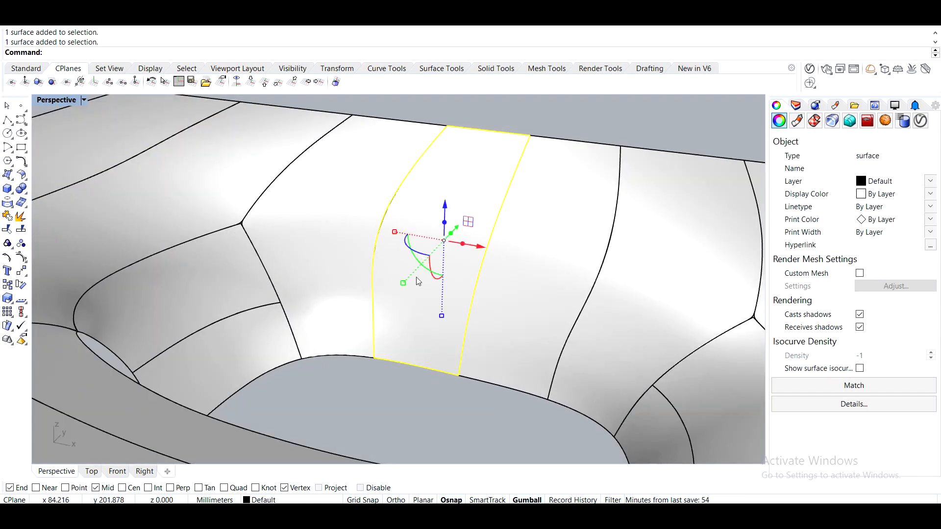
{"action": "type", "text": "OffsetSrf"}
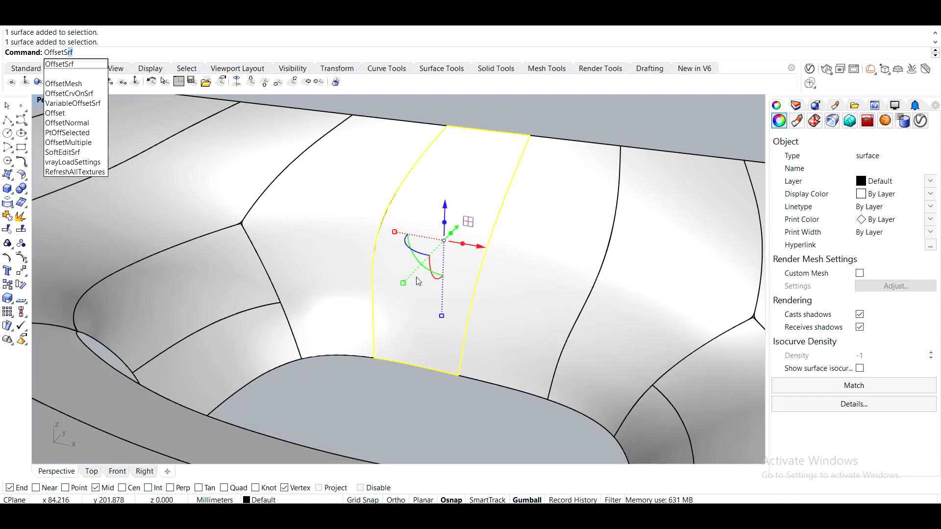
{"action": "key", "text": "Return"}
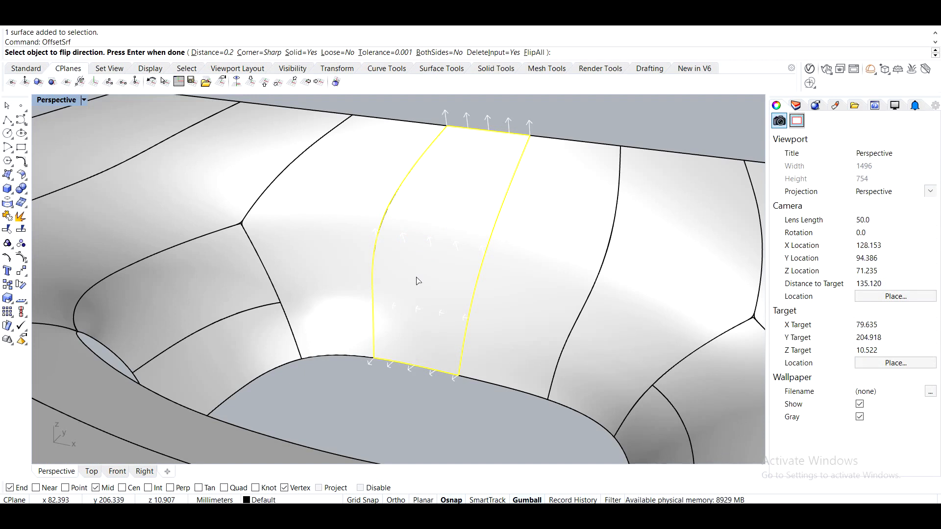
{"action": "key", "text": "Return"}
{"action": "key", "text": "Return"}
Inspect the thickened strip, switching the viewport to Wireframe display and back to Shaded.
{"action": "left_click", "coordinate": [439, 422]}
{"action": "right_click_drag", "start_coordinate": [439, 423], "coordinate": [487, 310]}
{"action": "scroll", "coordinate": [451, 343], "scroll_direction": "up", "scroll_amount": 4}
{"action": "left_click", "coordinate": [477, 240]}
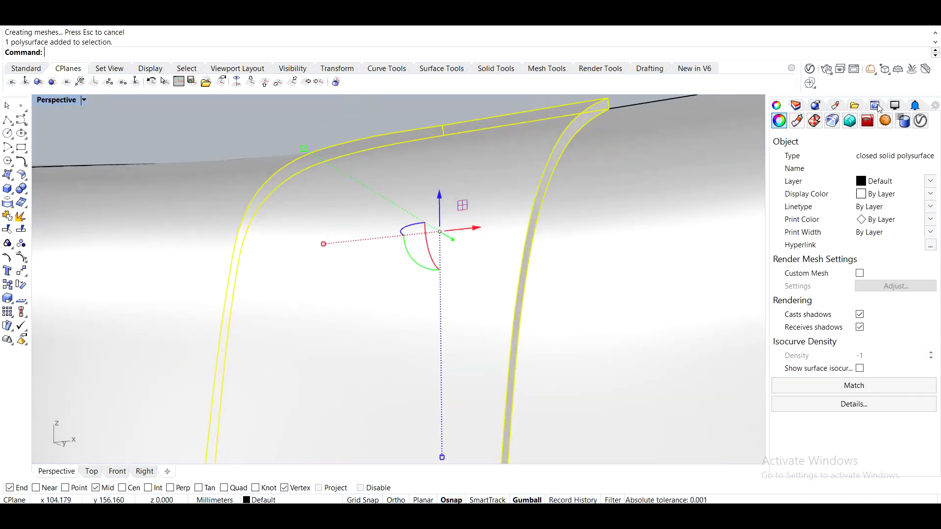
{"action": "left_click", "coordinate": [896, 105]}
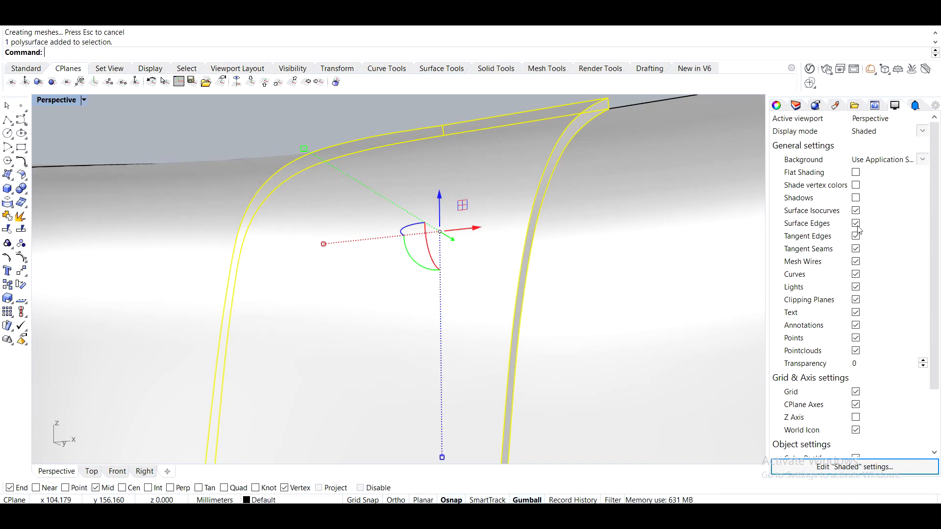
{"action": "right_click_drag", "start_coordinate": [469, 312], "coordinate": [411, 281]}
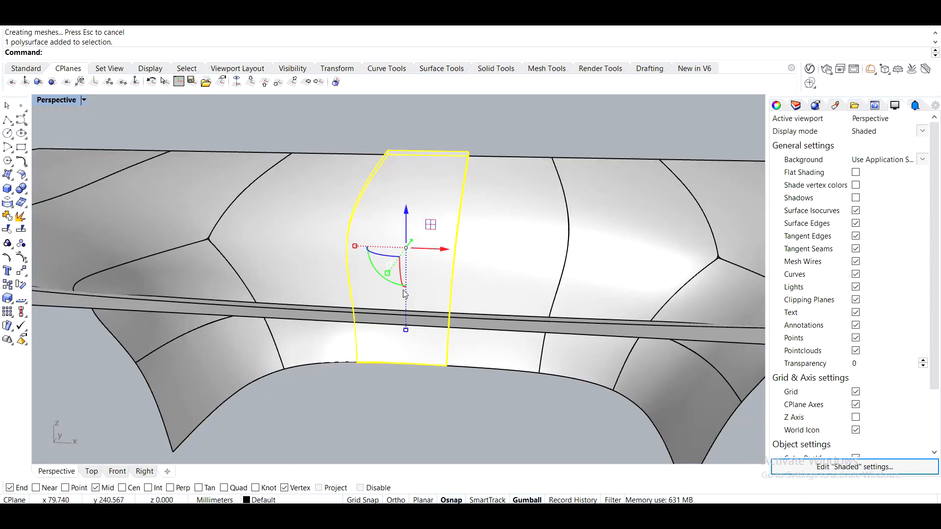
{"action": "left_click", "coordinate": [245, 140]}
{"action": "left_click", "coordinate": [70, 102]}
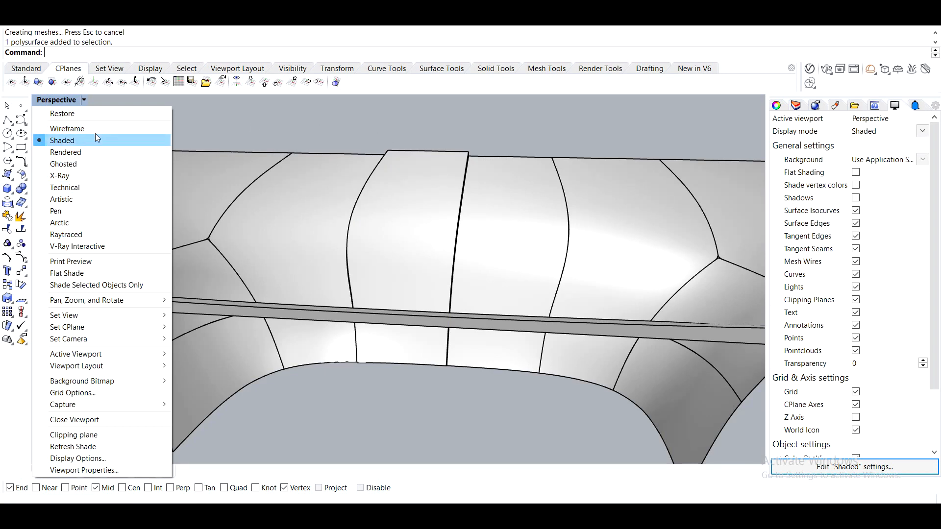
{"action": "left_click", "coordinate": [92, 127]}
{"action": "mouse_move", "coordinate": [346, 225]}
{"action": "right_mouse_down"}
{"action": "mouse_move", "coordinate": [492, 230]}
{"action": "mouse_move", "coordinate": [307, 266]}
{"action": "right_mouse_up"}
{"action": "left_click", "coordinate": [83, 101]}
{"action": "left_click", "coordinate": [88, 145]}
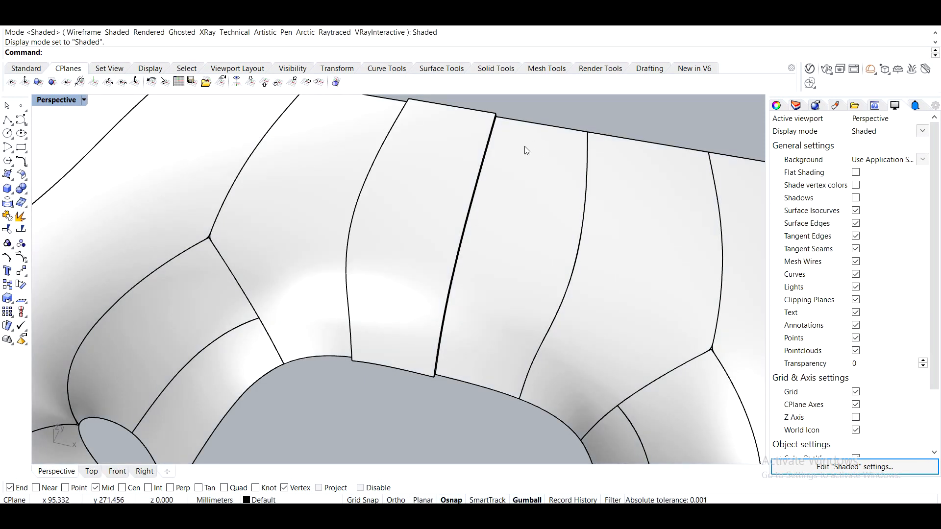
{"action": "scroll", "coordinate": [524, 250], "scroll_direction": "down", "scroll_amount": 8}
{"action": "right_click_drag", "start_coordinate": [459, 296], "coordinate": [517, 263]}
{"action": "scroll", "coordinate": [349, 259], "scroll_direction": "up", "scroll_amount": 7}
Thicken the neighbouring strip behind the hole into a solid with OffsetSrf.
{"action": "type", "text": "OffssetSrf"}
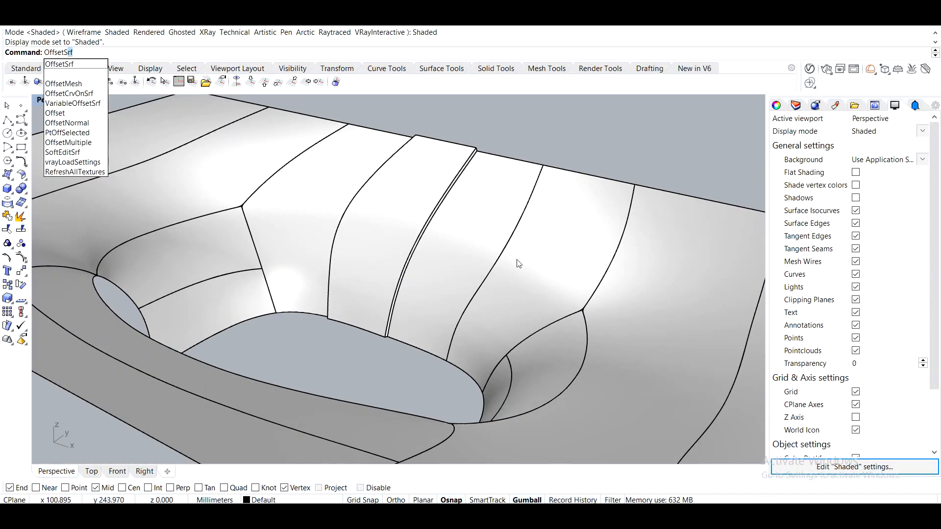
{"action": "key", "text": "Return"}
{"action": "left_click", "coordinate": [468, 247]}
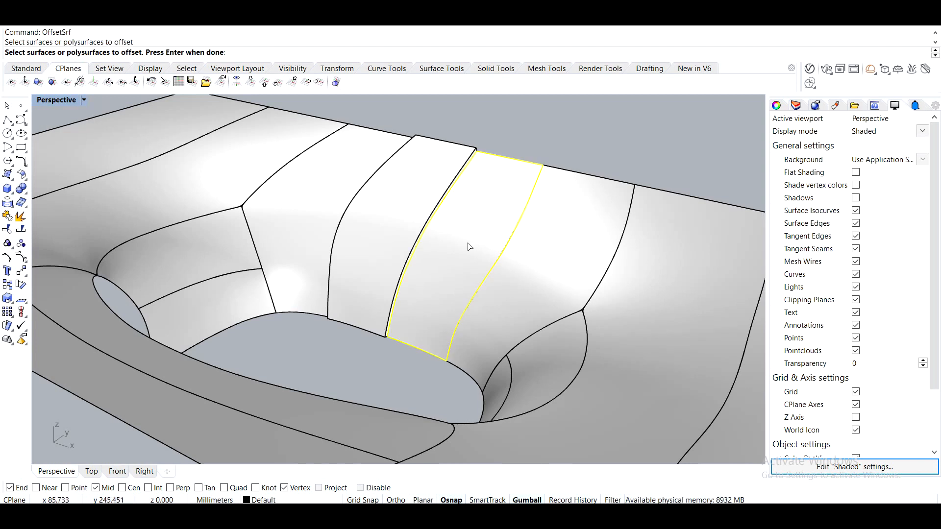
{"action": "key", "text": "Return"}
{"action": "key", "text": "Return"}
{"action": "right_click_drag", "start_coordinate": [466, 245], "coordinate": [528, 231]}
{"action": "left_click", "coordinate": [528, 230]}
Thicken the curved surface on the left side of the hole into a solid the same way.
{"action": "key", "text": "Return"}
{"action": "key", "text": "Return"}
{"action": "left_click", "coordinate": [272, 215]}
{"action": "key", "text": "Return"}
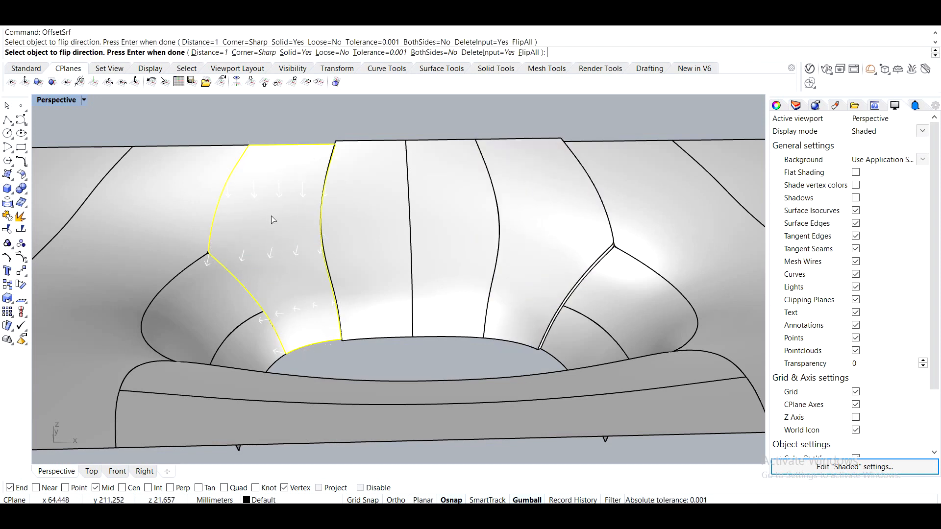
{"action": "key", "text": "Return"}
Move thickened strips apart with the gumball and undo the last move.
{"action": "right_click_drag", "start_coordinate": [272, 216], "coordinate": [385, 275]}
{"action": "left_click", "coordinate": [267, 159]}
{"action": "right_click_drag", "start_coordinate": [269, 169], "coordinate": [470, 248]}
{"action": "scroll", "coordinate": [421, 250], "scroll_direction": "down", "scroll_amount": 6}
{"action": "left_click", "coordinate": [365, 256]}
{"action": "left_click", "coordinate": [412, 258]}
{"action": "right_click_drag", "start_coordinate": [412, 259], "coordinate": [545, 356]}
{"action": "left_click_drag", "start_coordinate": [370, 239], "coordinate": [416, 118]}
{"action": "left_click", "coordinate": [485, 269]}
{"action": "left_click", "coordinate": [547, 263]}
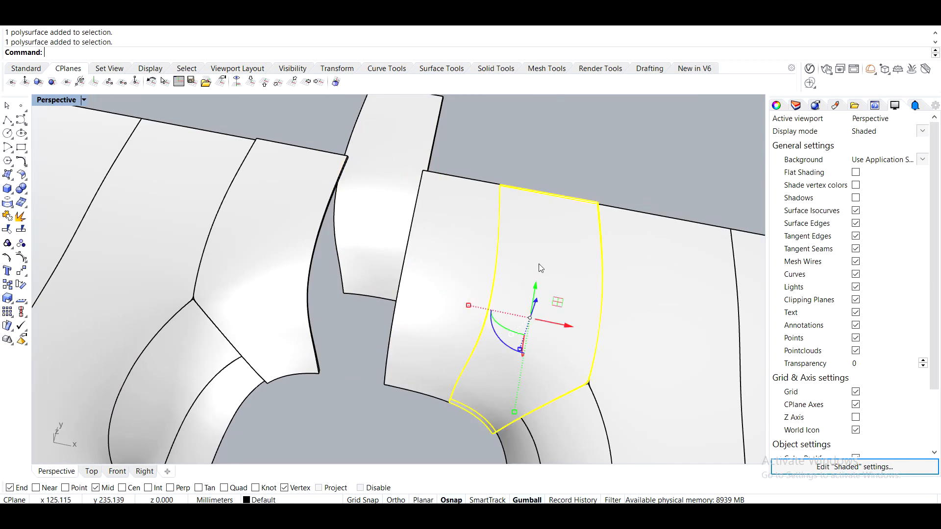
{"action": "key", "text": "ctrl+z"}
Lift the thickened strips around the hole upward with the gumball to separate them.
{"action": "right_click_drag", "start_coordinate": [357, 350], "coordinate": [404, 286]}
{"action": "left_click", "coordinate": [402, 189]}
{"action": "left_click", "coordinate": [405, 140]}
{"action": "right_click_drag", "start_coordinate": [406, 140], "coordinate": [365, 254]}
{"action": "left_click", "coordinate": [362, 280]}
{"action": "left_click_drag", "start_coordinate": [366, 247], "coordinate": [369, 203]}
{"action": "left_click", "coordinate": [455, 287]}
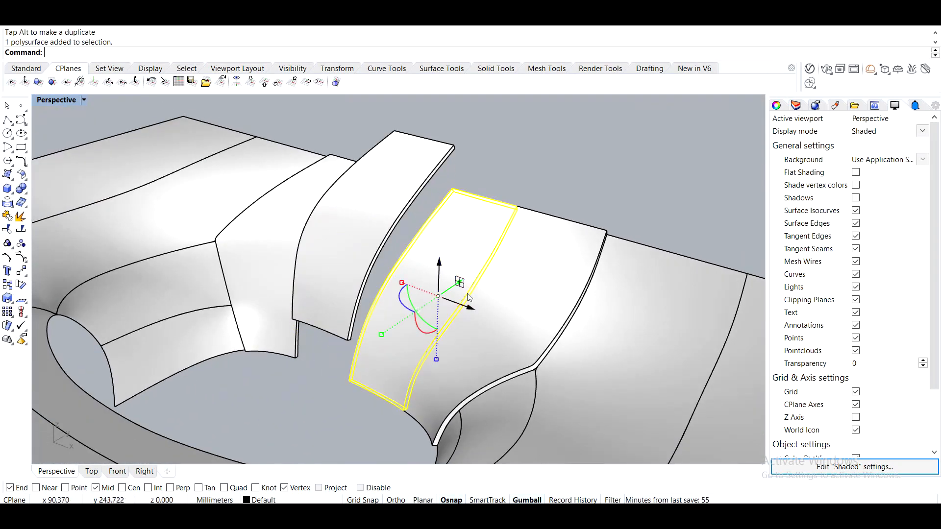
{"action": "left_click_drag", "start_coordinate": [440, 264], "coordinate": [439, 299]}
{"action": "left_click", "coordinate": [542, 300]}
{"action": "right_click_drag", "start_coordinate": [543, 300], "coordinate": [528, 258]}
{"action": "left_click_drag", "start_coordinate": [532, 255], "coordinate": [532, 225]}
Raise the remaining strips out of the table to form an exploded arrangement.
{"action": "right_click_drag", "start_coordinate": [309, 271], "coordinate": [402, 313]}
{"action": "left_click", "coordinate": [298, 314]}
{"action": "right_click_drag", "start_coordinate": [299, 313], "coordinate": [333, 305]}
{"action": "left_click_drag", "start_coordinate": [314, 279], "coordinate": [322, 317]}
{"action": "left_click", "coordinate": [276, 226]}
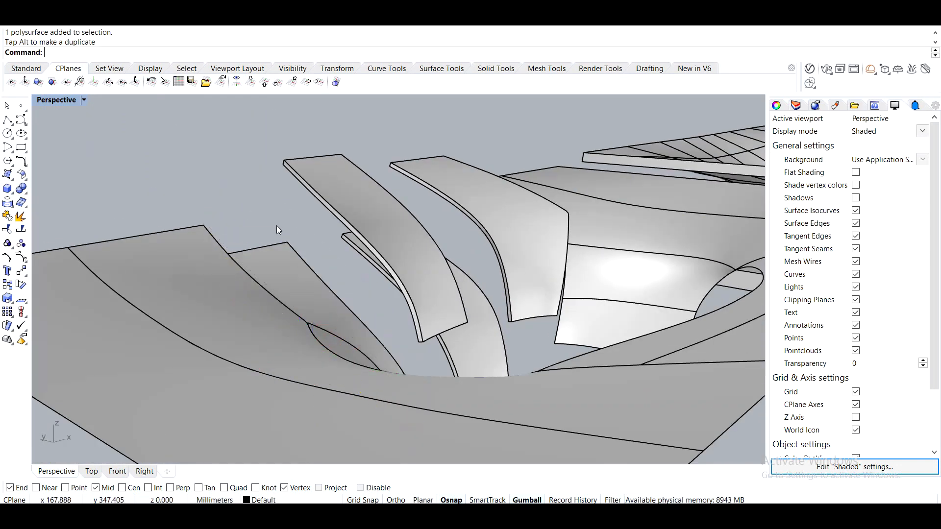
{"action": "right_click_drag", "start_coordinate": [299, 223], "coordinate": [259, 256]}
{"action": "scroll", "coordinate": [292, 259], "scroll_direction": "down", "scroll_amount": 7}
{"action": "right_click_drag", "start_coordinate": [468, 299], "coordinate": [491, 241]}
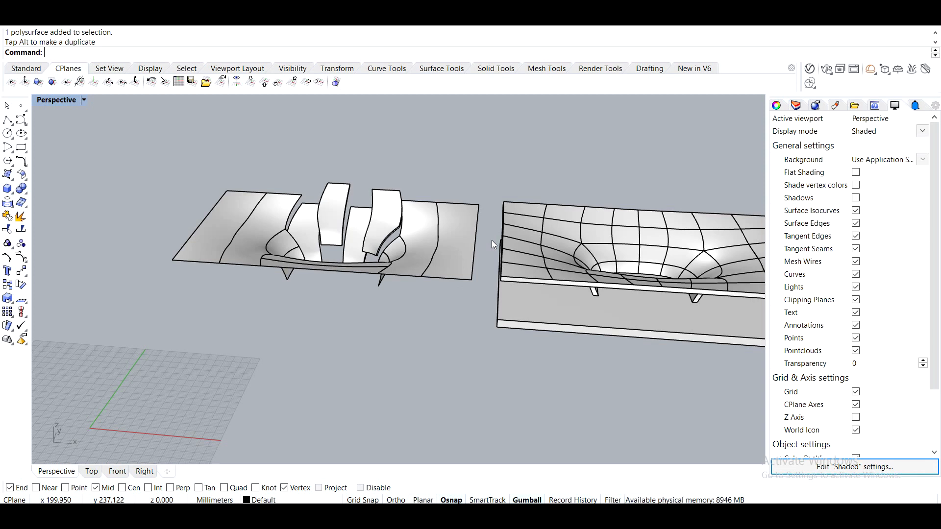
{"action": "right_click_drag", "start_coordinate": [371, 183], "coordinate": [448, 305]}
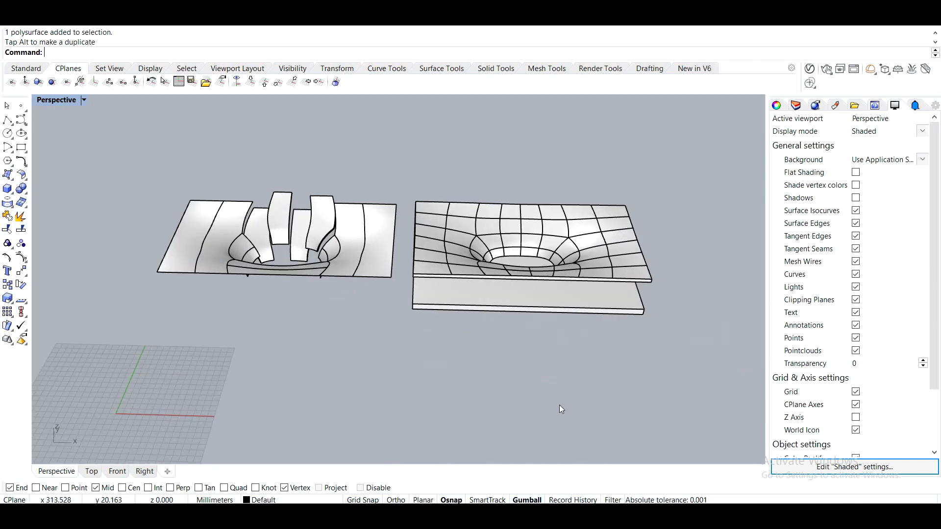